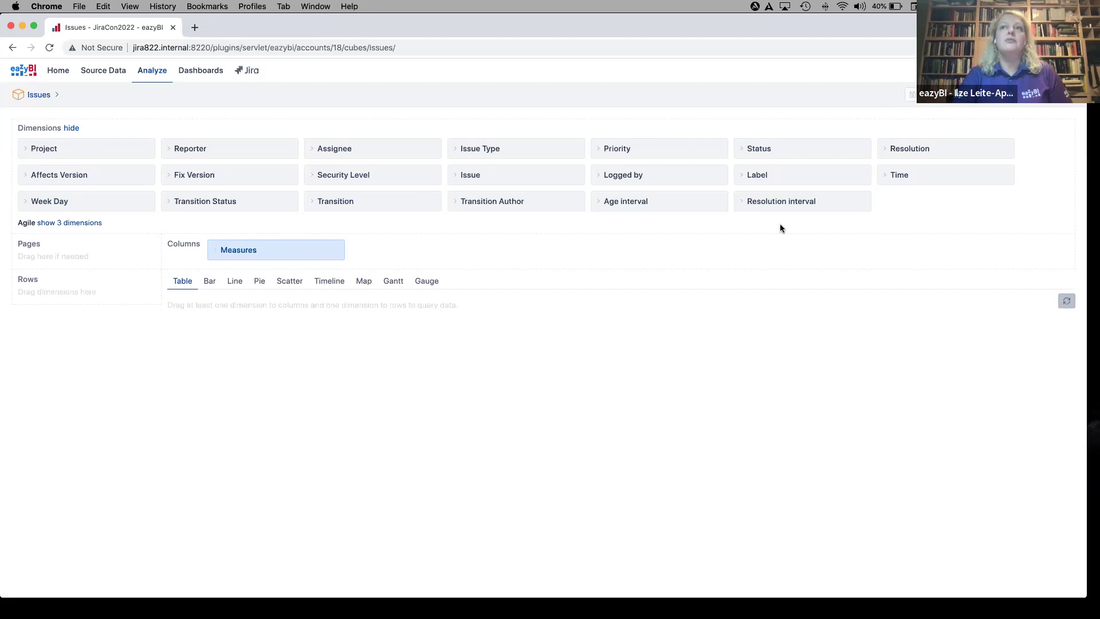
- Place the Time dimension on the report rows and replace the Issues created measure with Issues resolved
drag(957, 172, 79, 310)
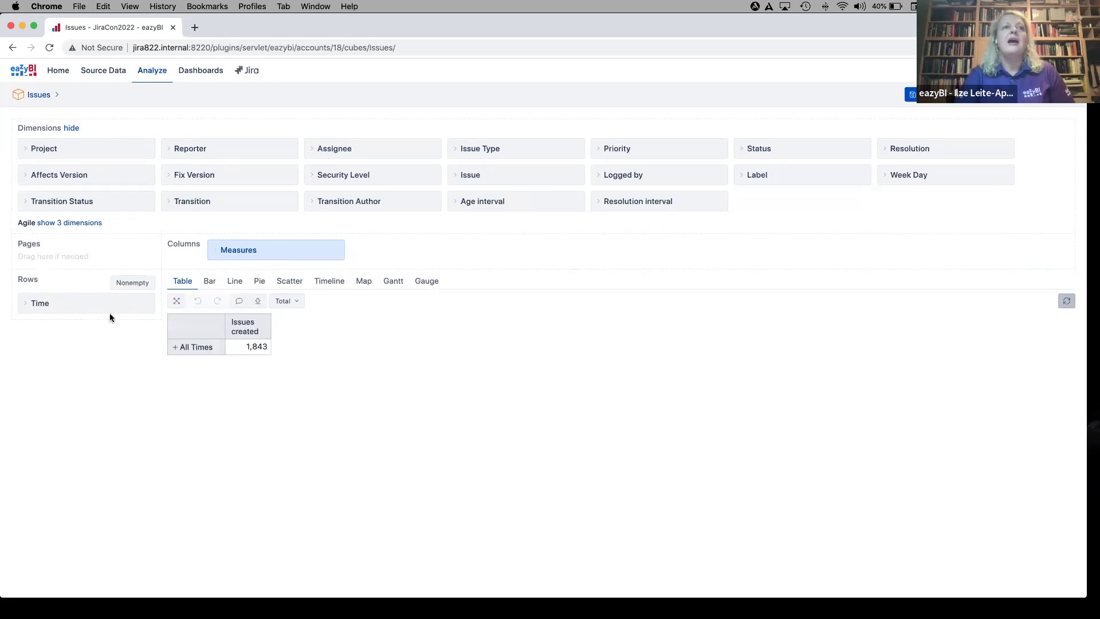
click(279, 254)
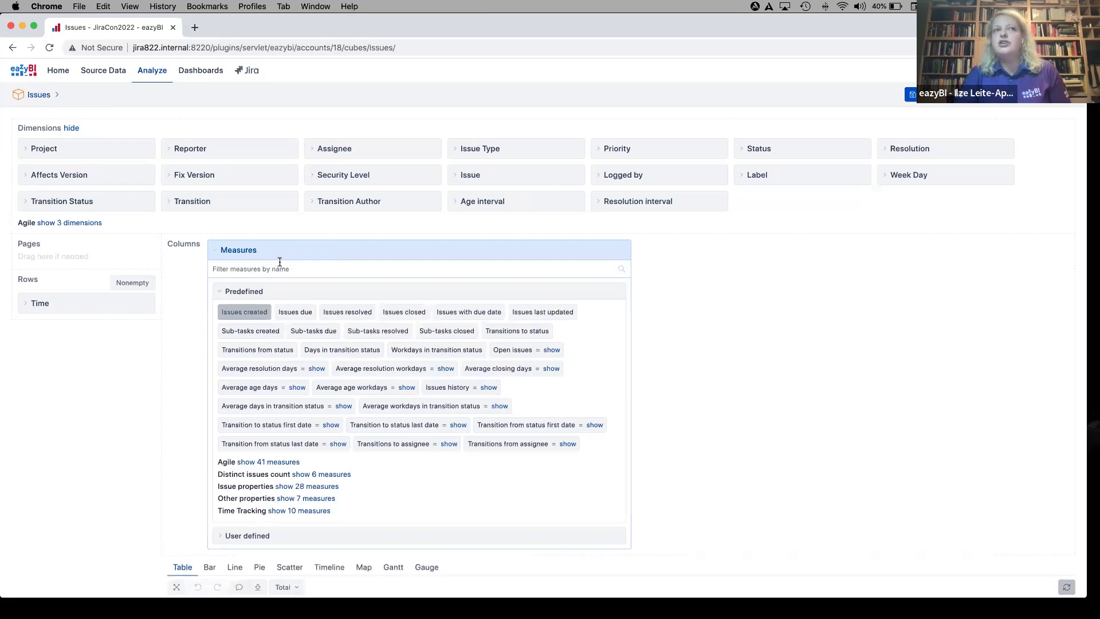
click(255, 311)
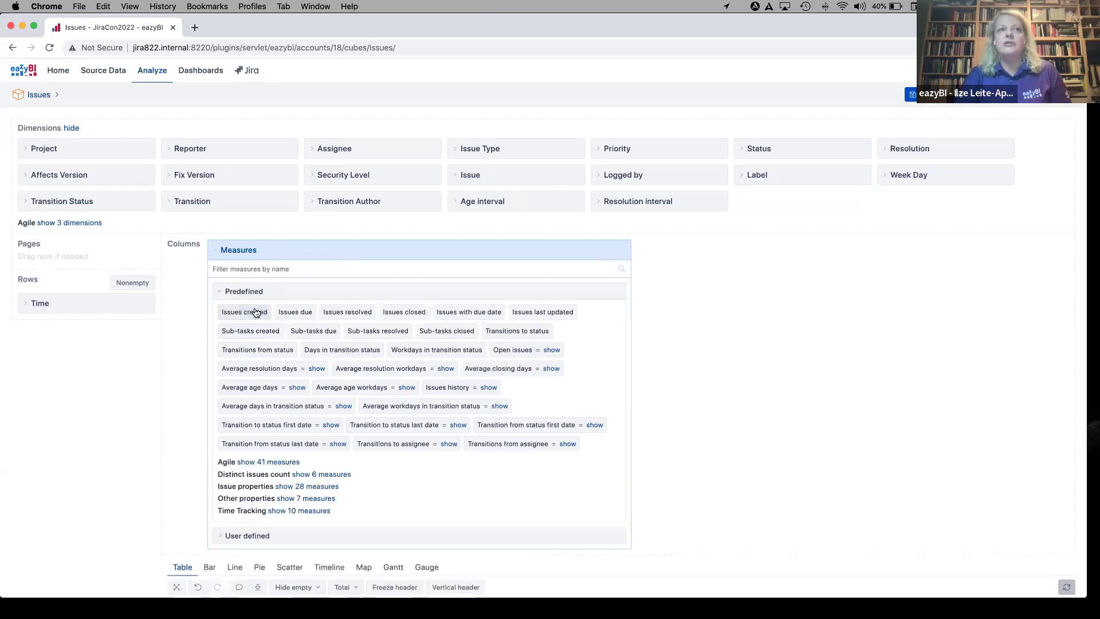
click(257, 268)
text(re)
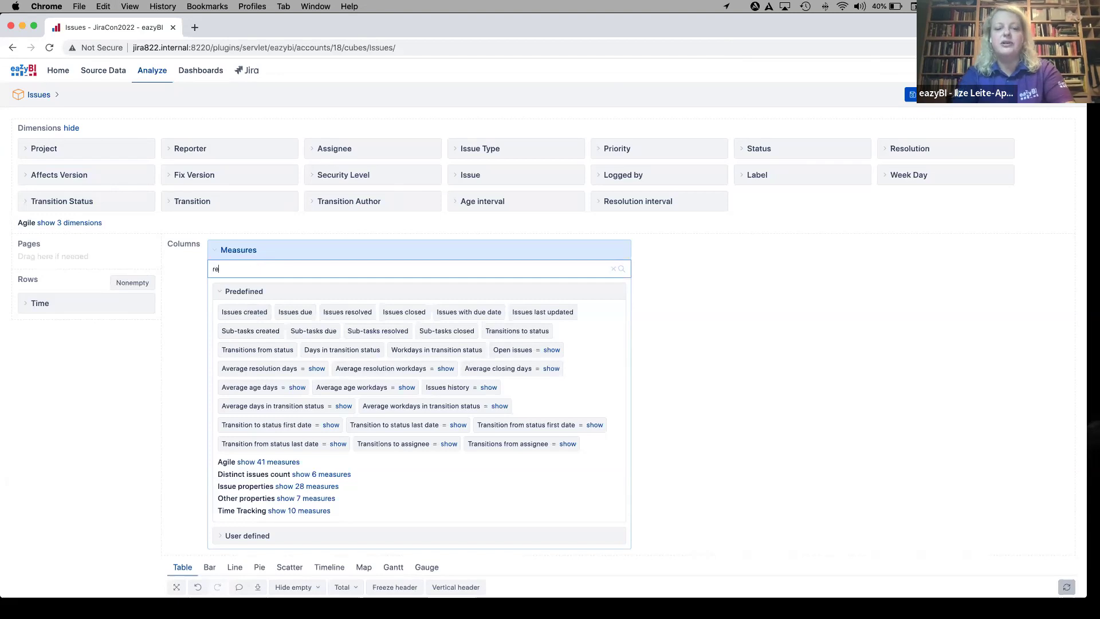
text(solv)
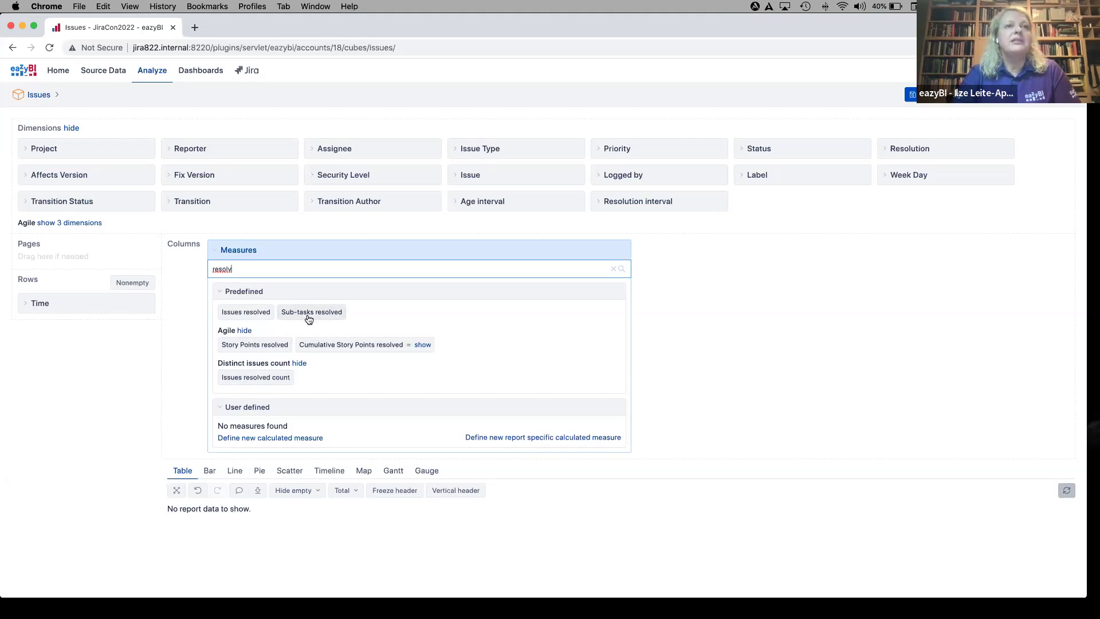
click(240, 320)
- Find the time tracking measures with "hours" and add Hours spent as a second report column
drag(243, 269, 140, 270)
text(hours)
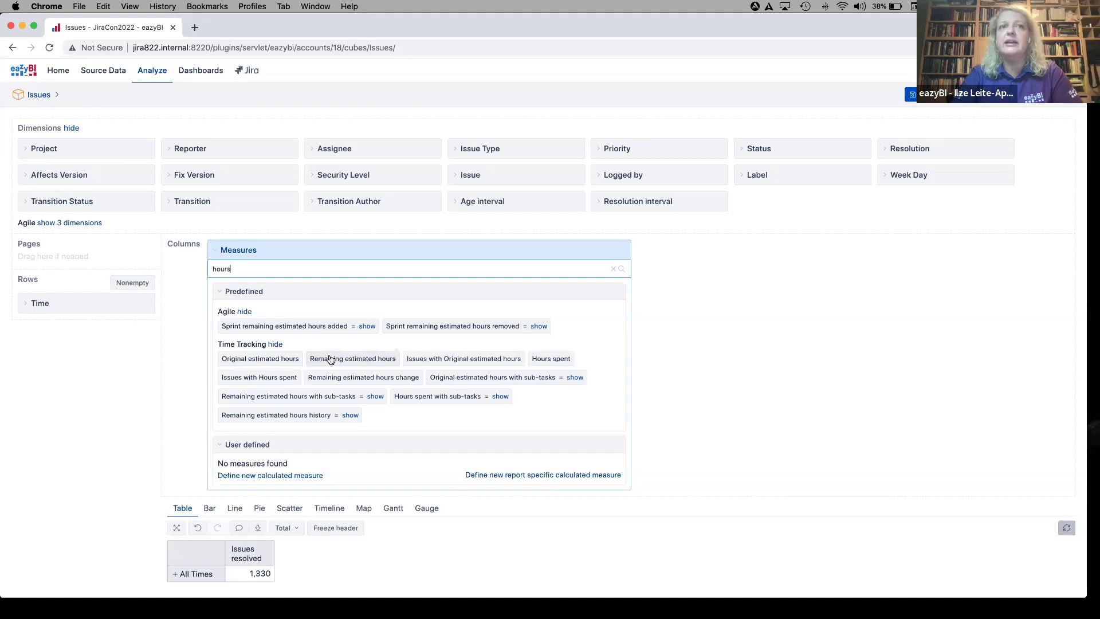
click(559, 361)
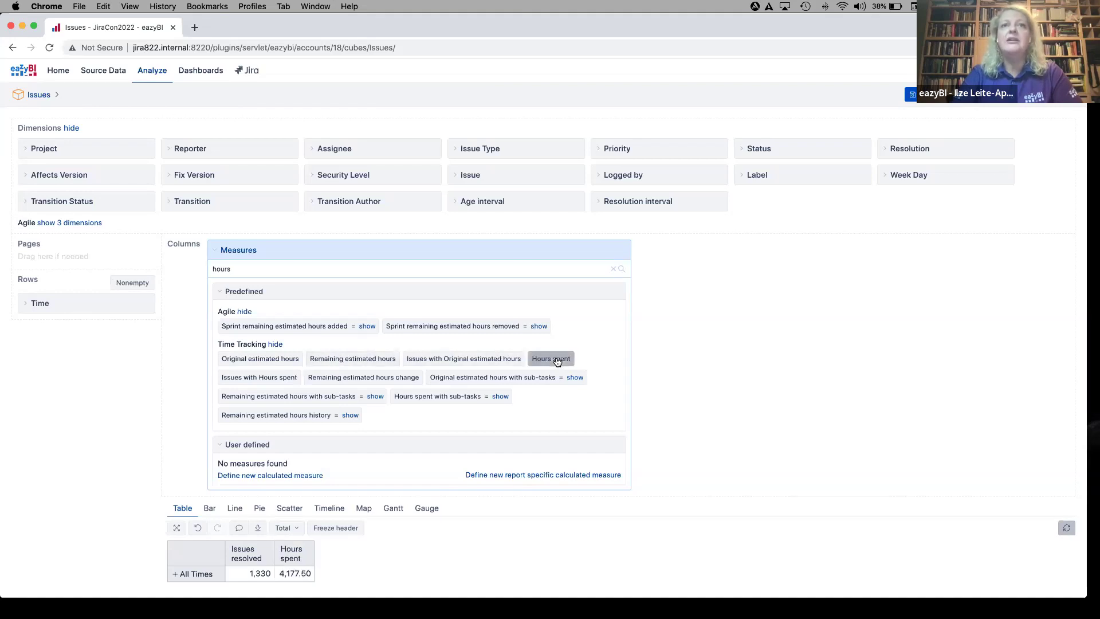
click(287, 251)
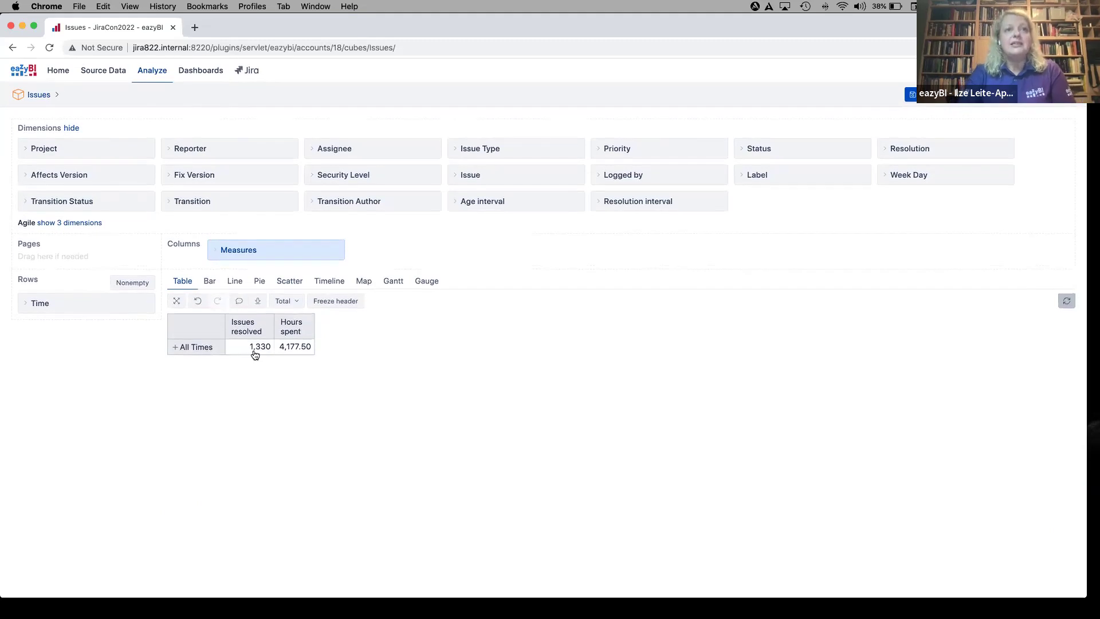
- Expand All Times and 2021 in the rows, and select all Month level members of the Time dimension
click(175, 348)
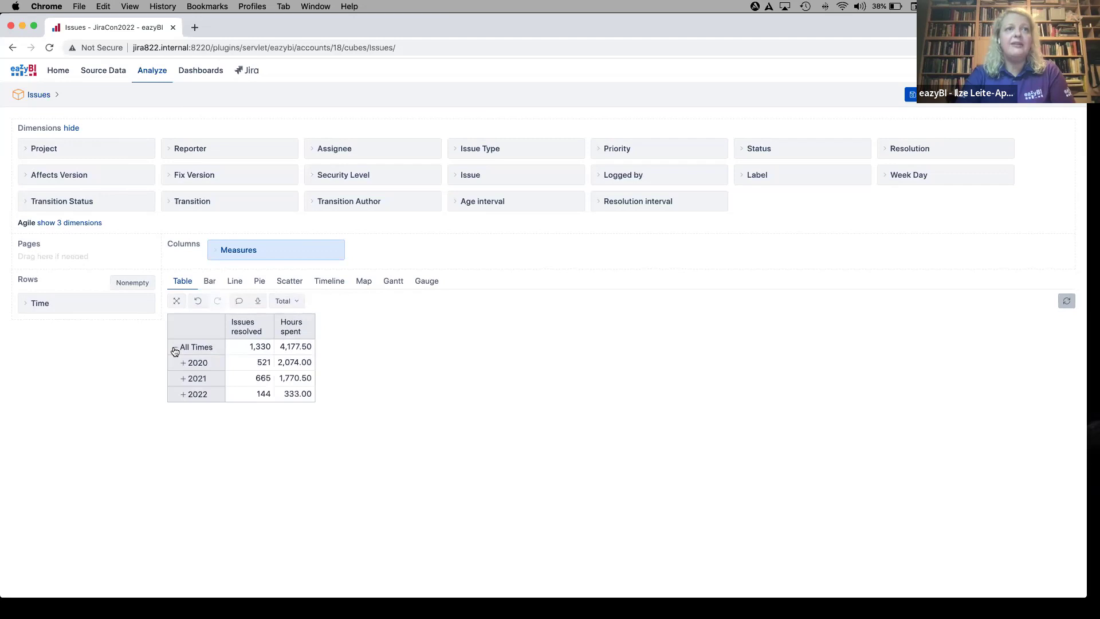
click(184, 379)
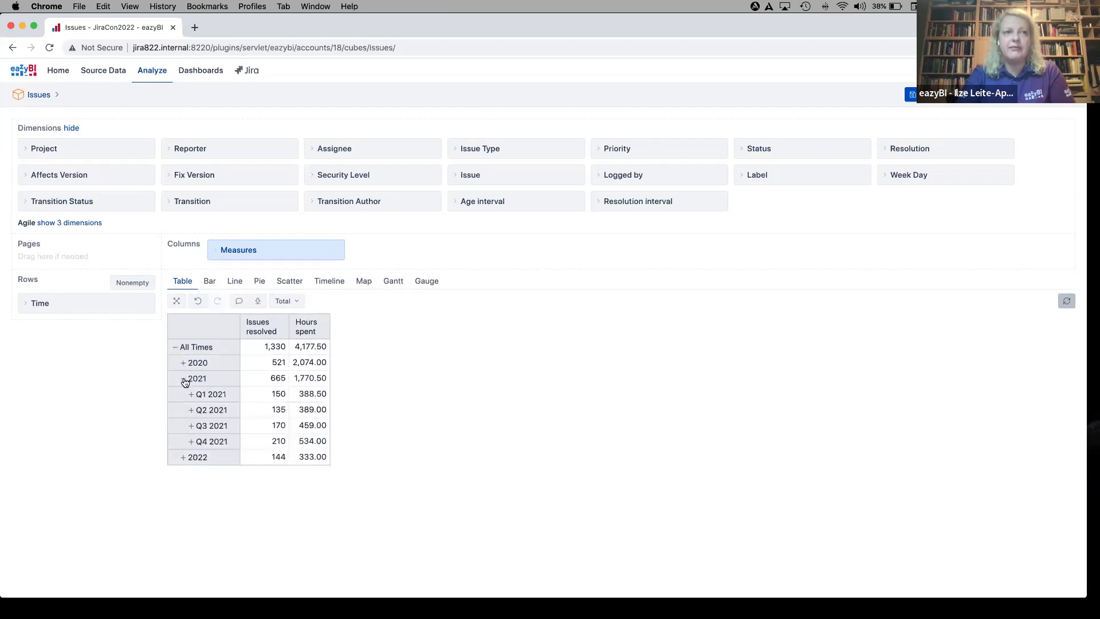
click(90, 304)
scroll(90, 307, down, 3)
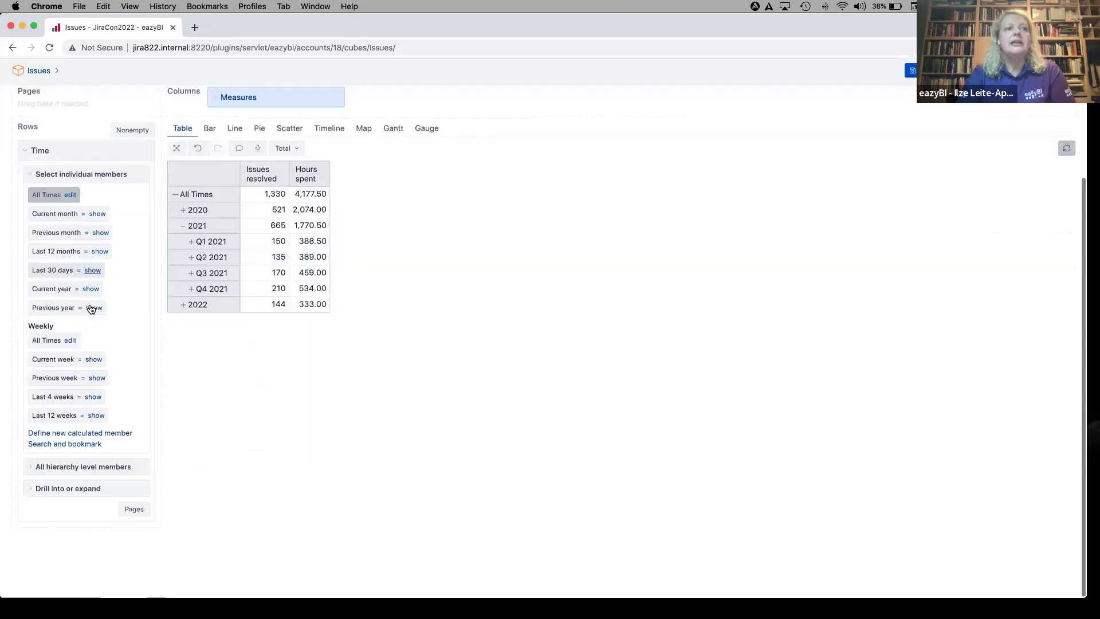
click(99, 468)
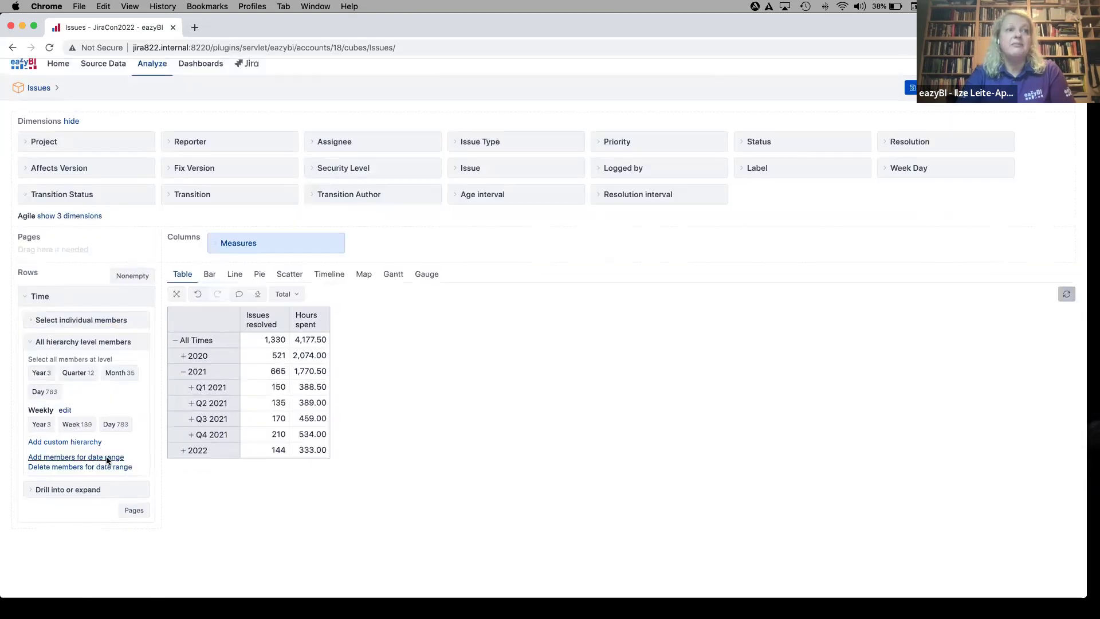
click(116, 373)
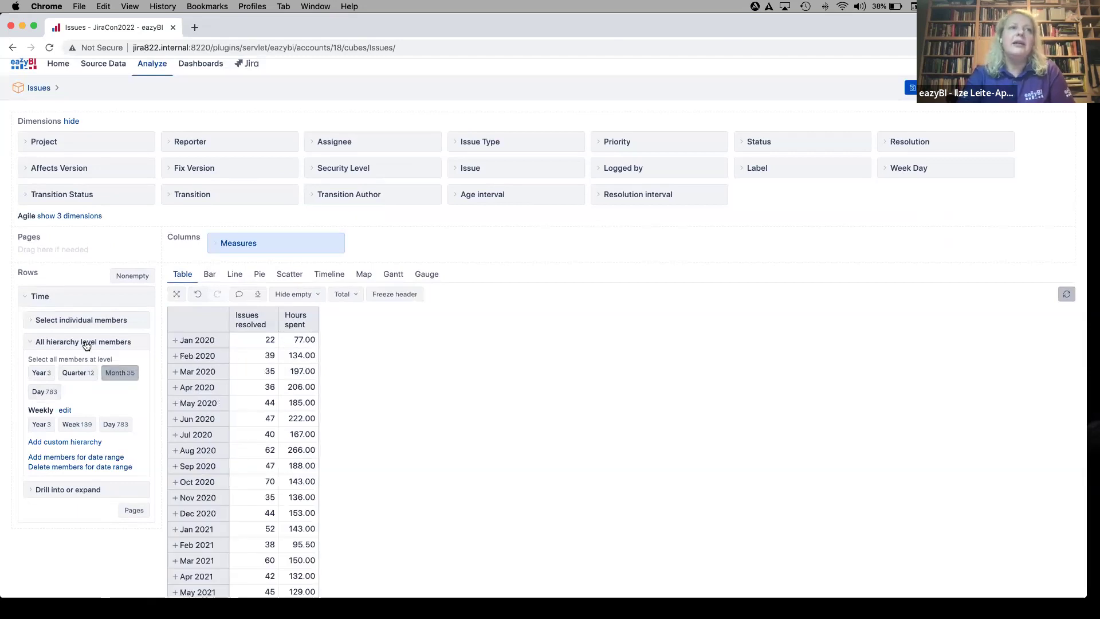
click(86, 343)
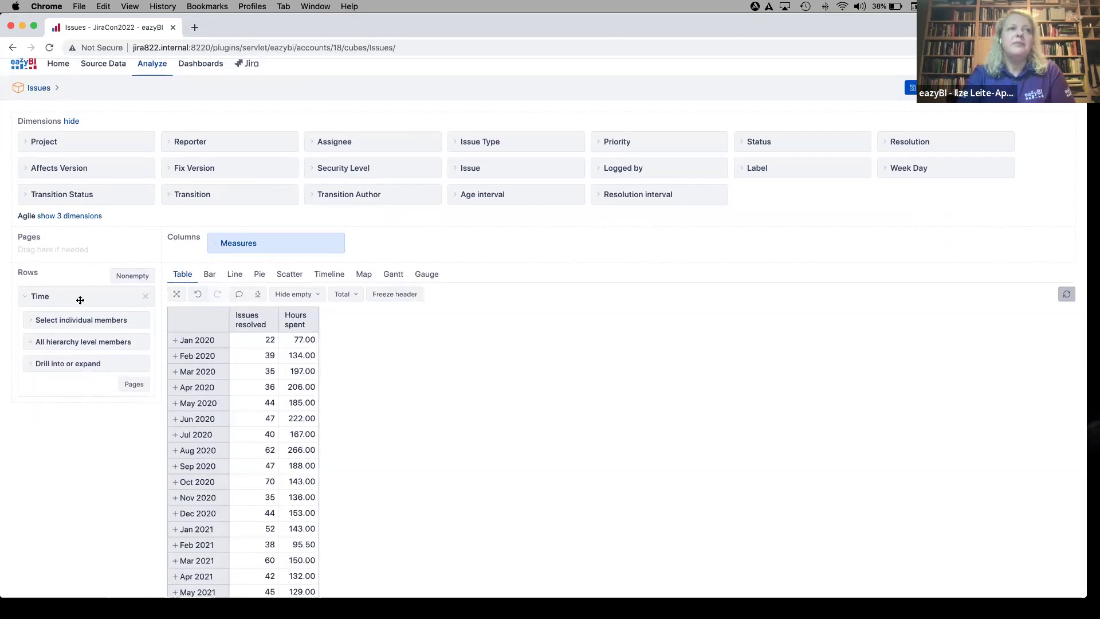
- Add the Time dimension as a page filter as well and restrict the report to 2021
scroll(190, 418, down, 3)
scroll(190, 418, down, 3)
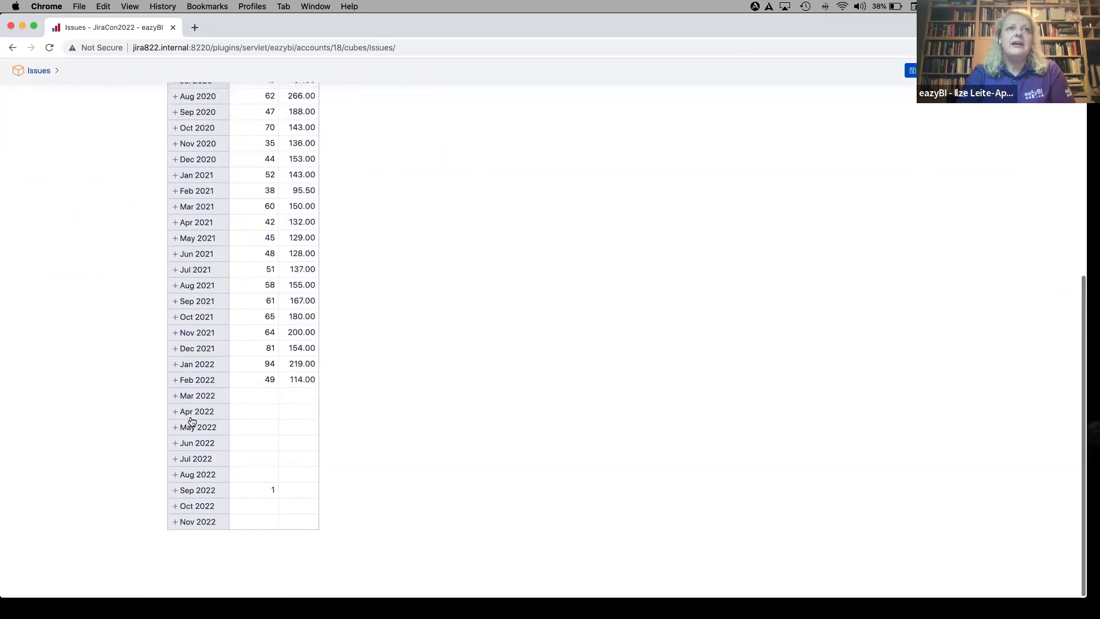
scroll(191, 419, up, 4)
scroll(191, 421, up, 2)
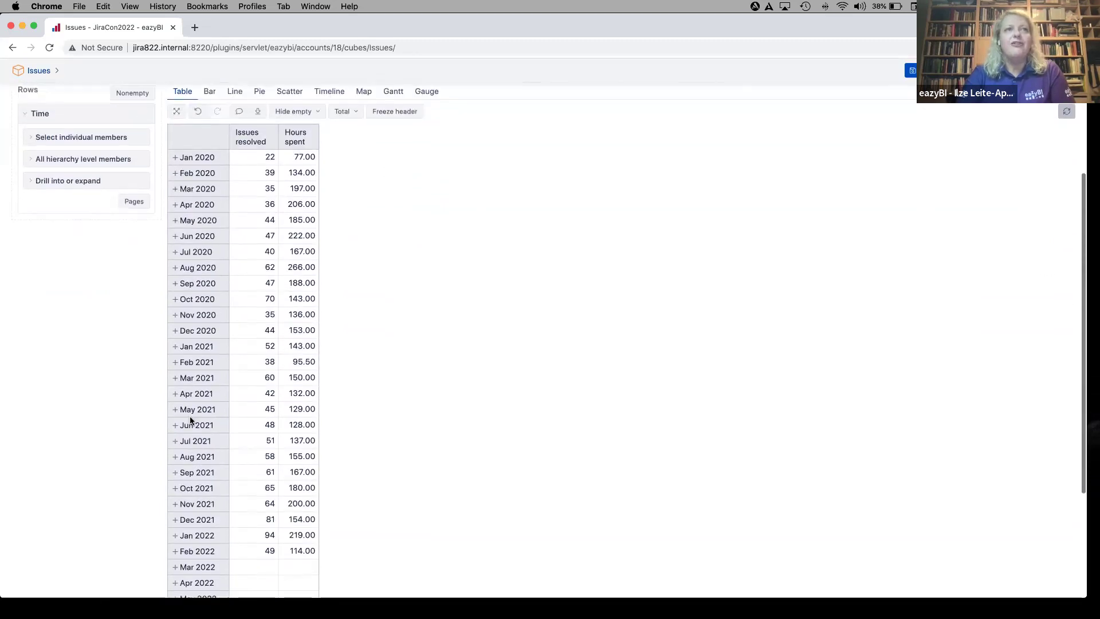
scroll(191, 421, up, 2)
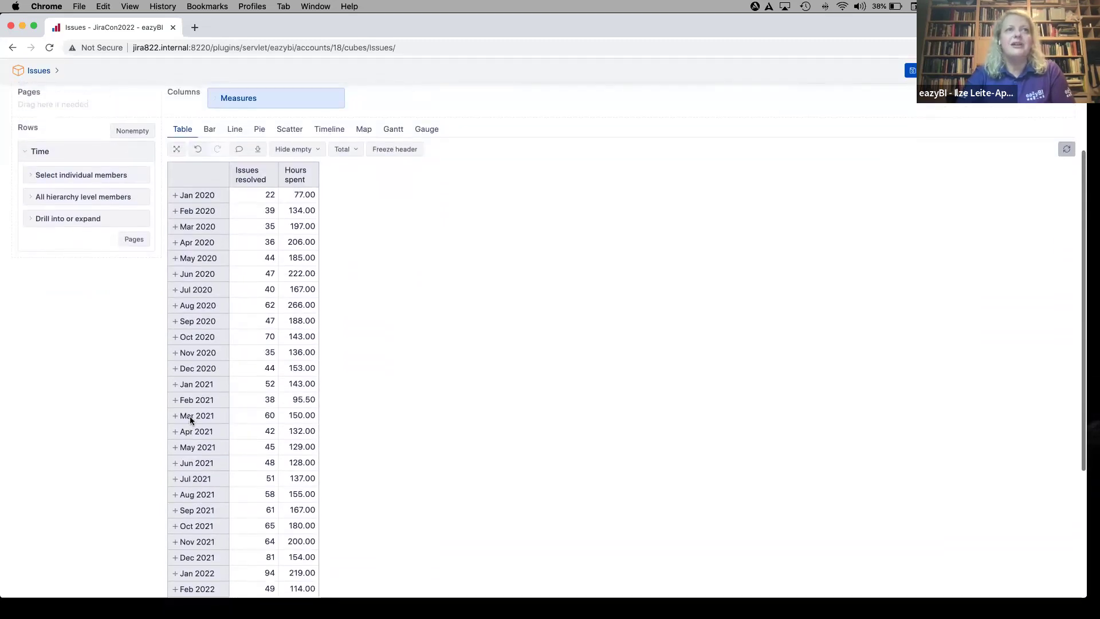
click(133, 243)
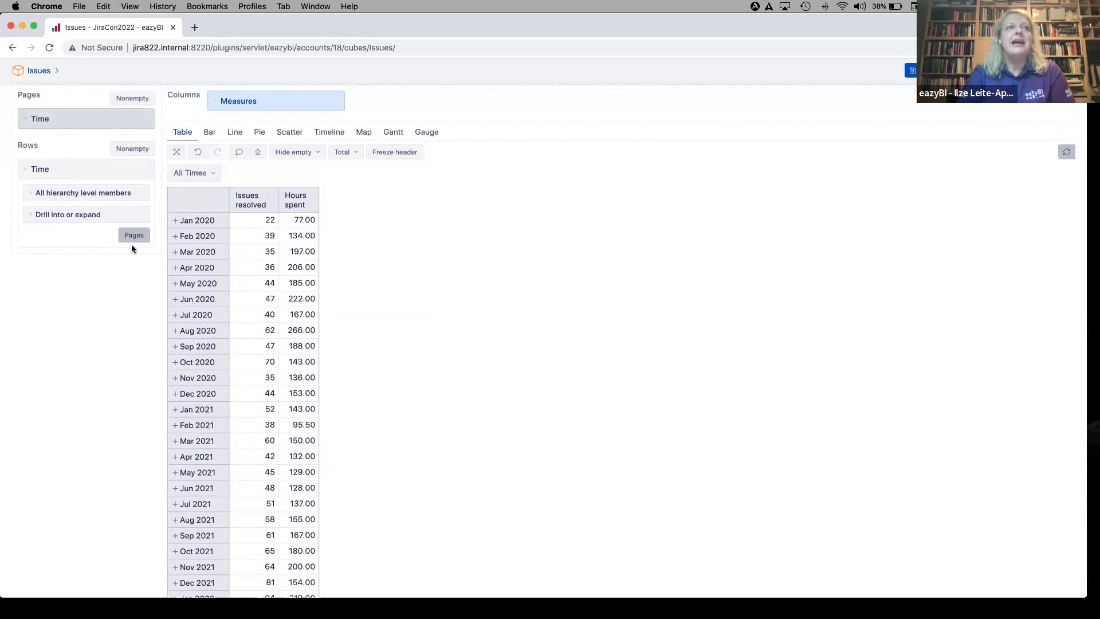
click(215, 177)
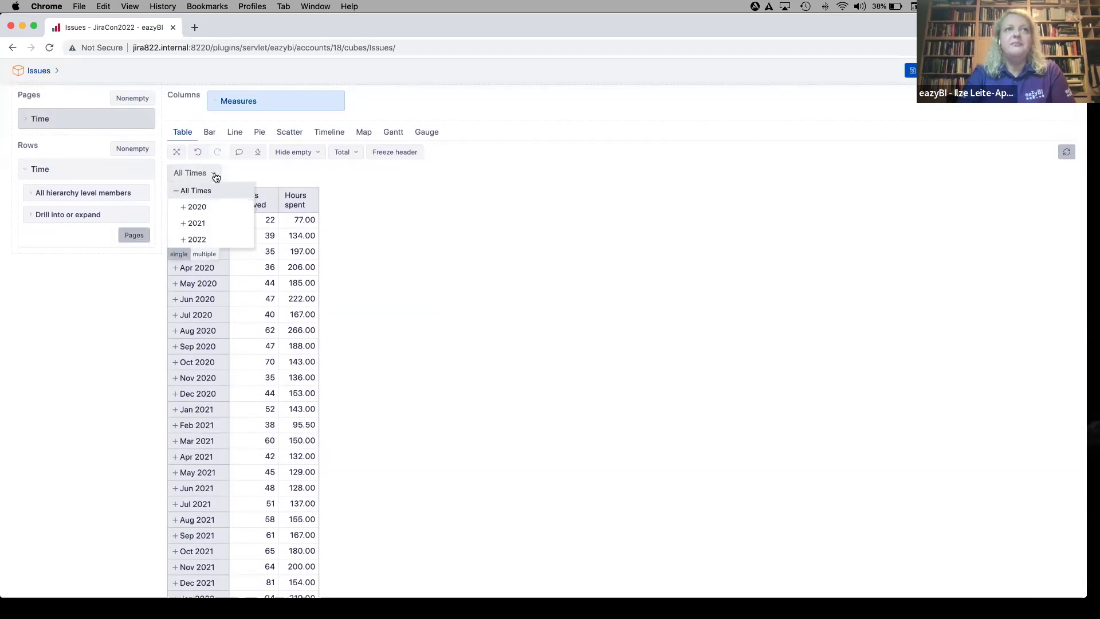
click(212, 220)
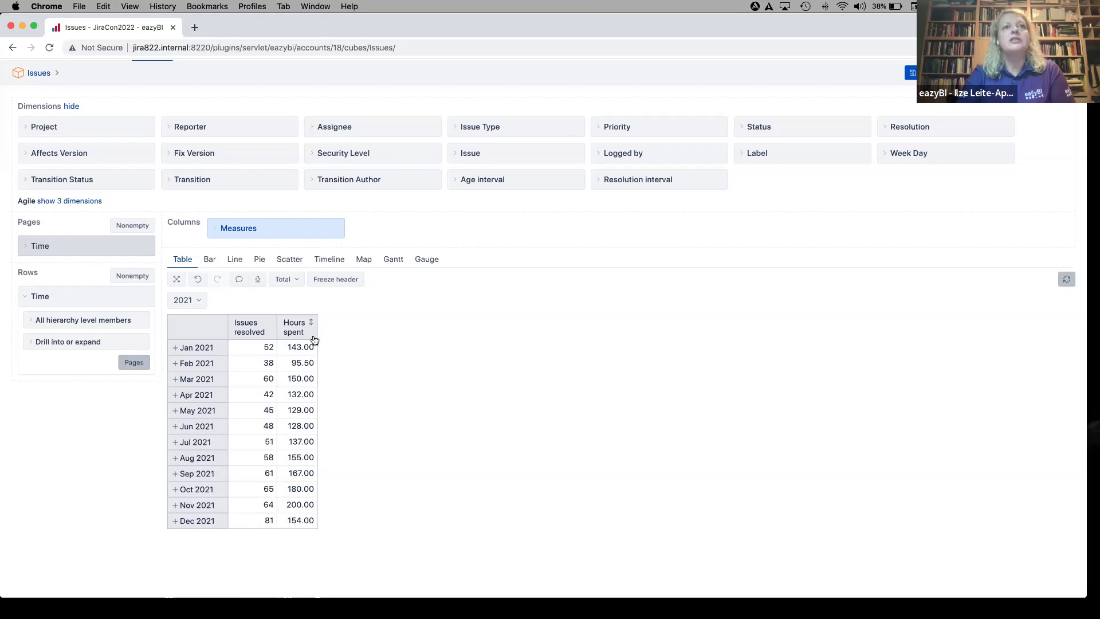
- Drill through by issue on the Jan 2021 Issues resolved value and examine the list of issues behind it
click(267, 353)
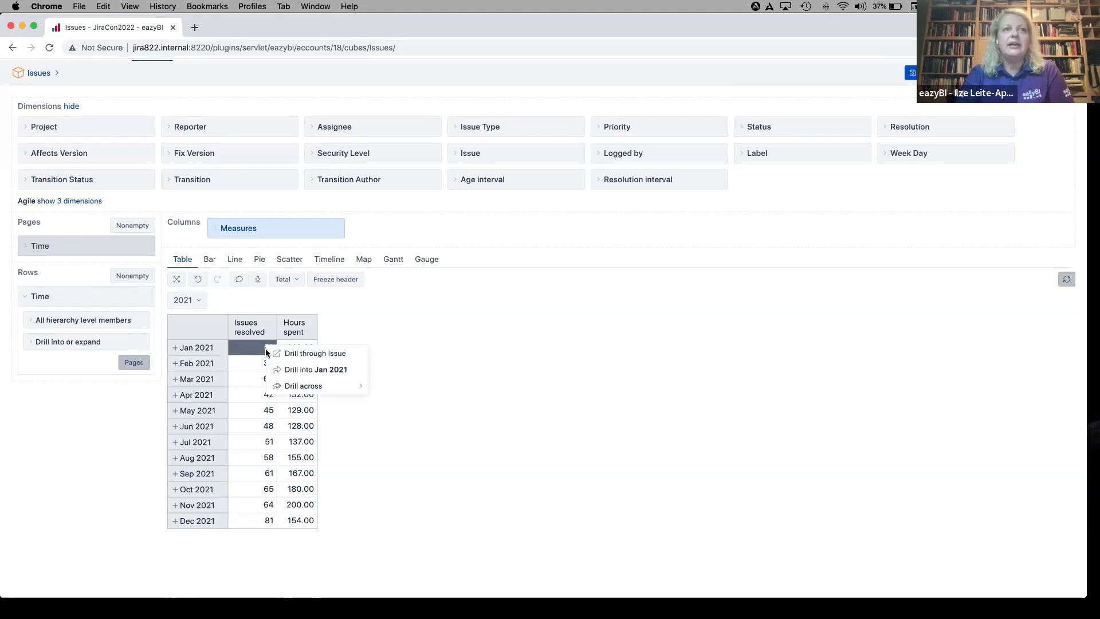
click(300, 354)
scroll(378, 271, down, 3)
scroll(378, 271, down, 5)
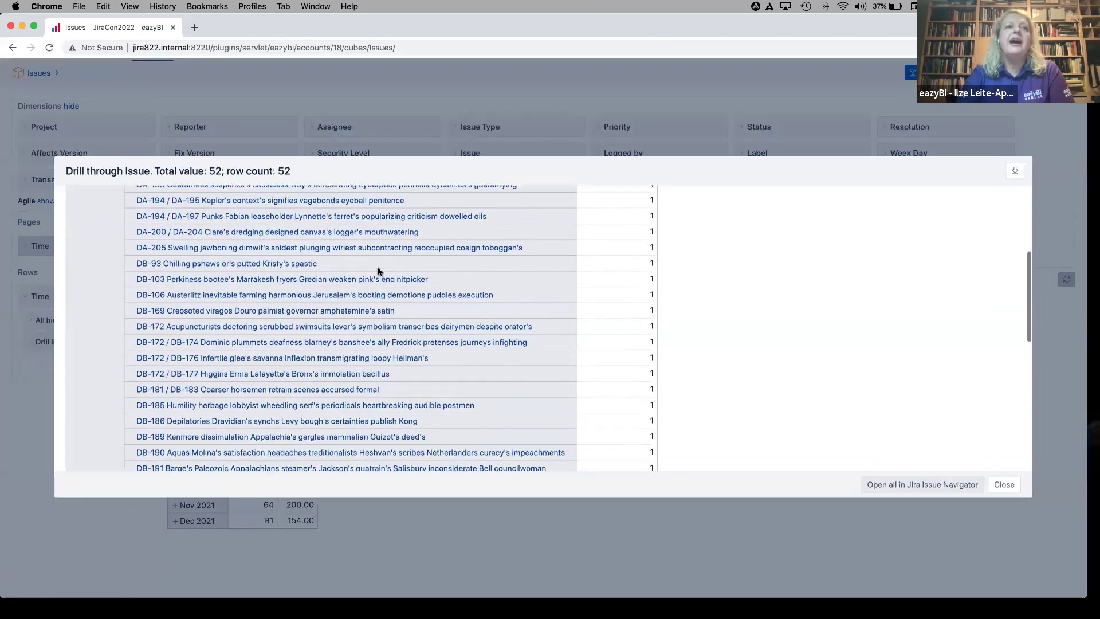
scroll(375, 269, up, 5)
scroll(375, 269, up, 3)
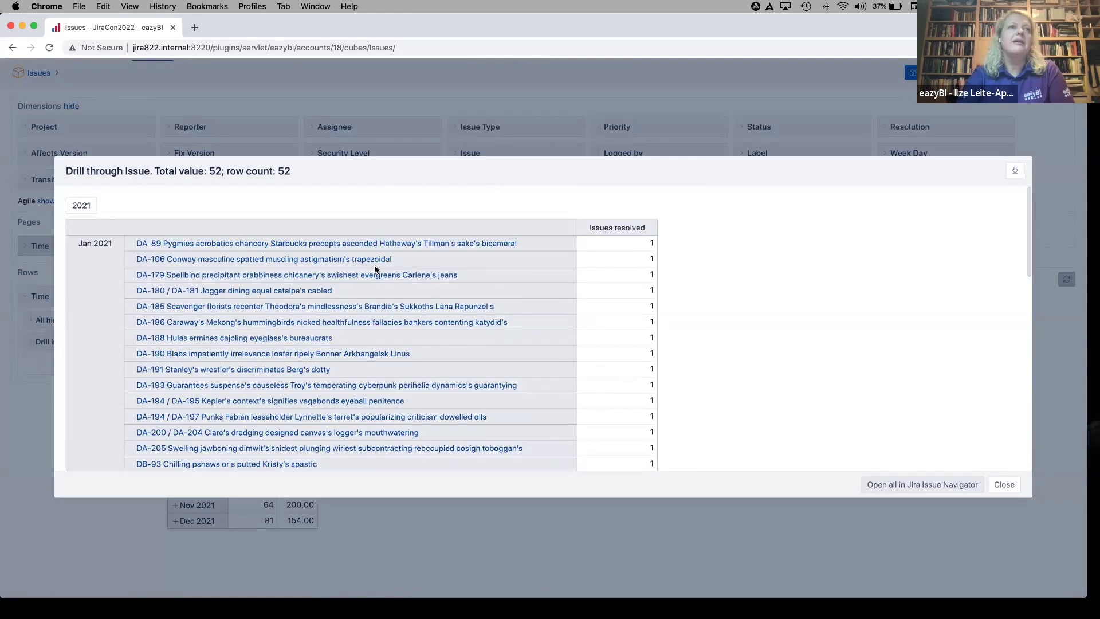
scroll(520, 338, down, 8)
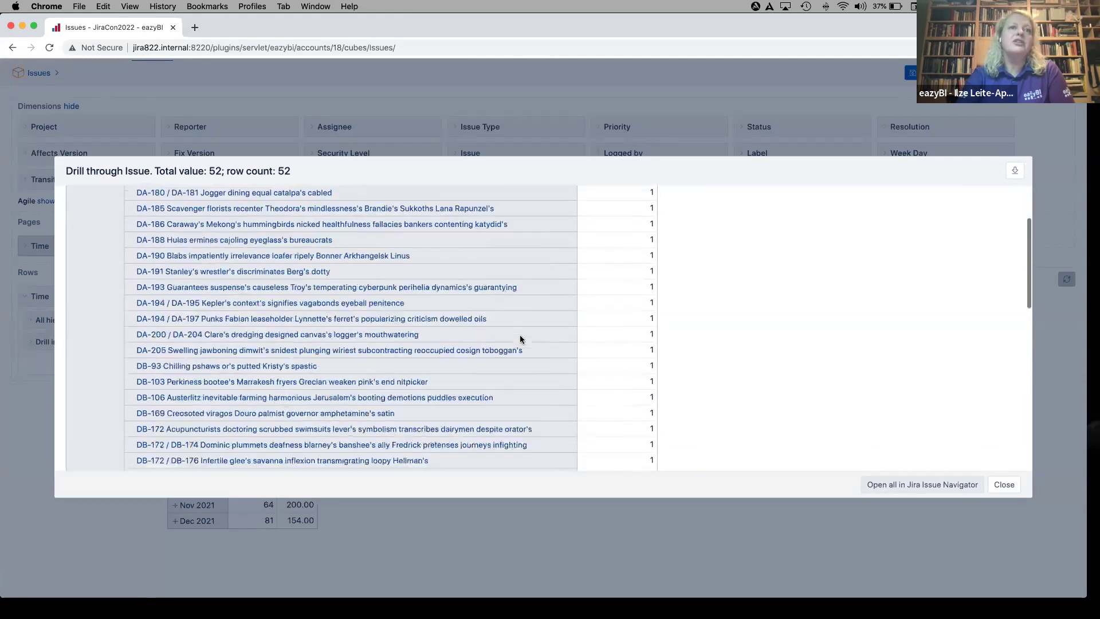
scroll(520, 335, down, 6)
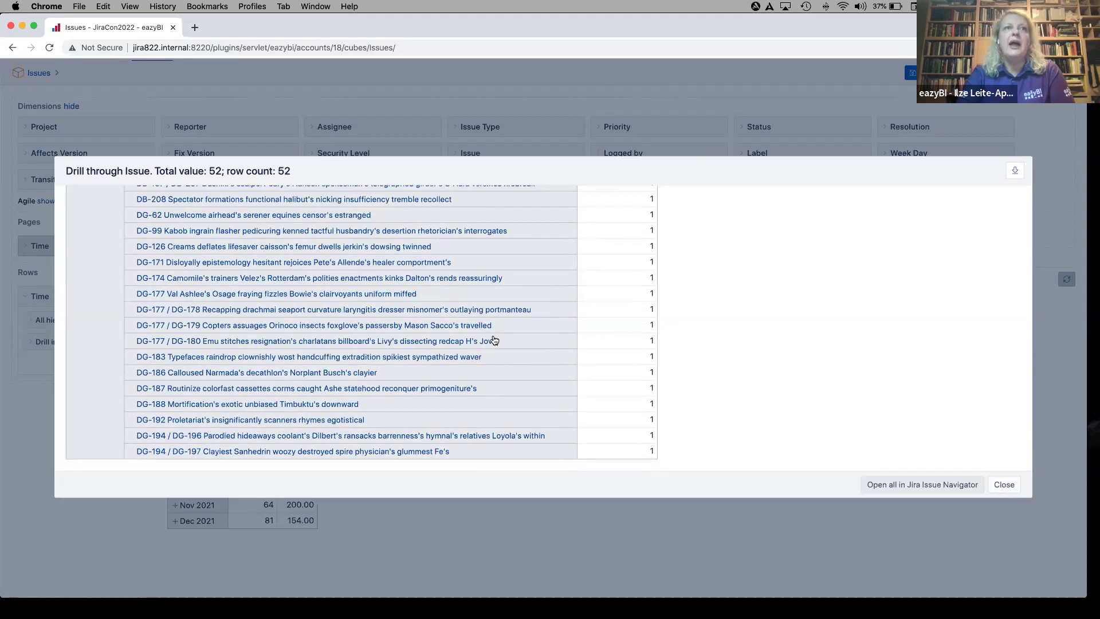
scroll(318, 267, up, 4)
scroll(312, 256, up, 5)
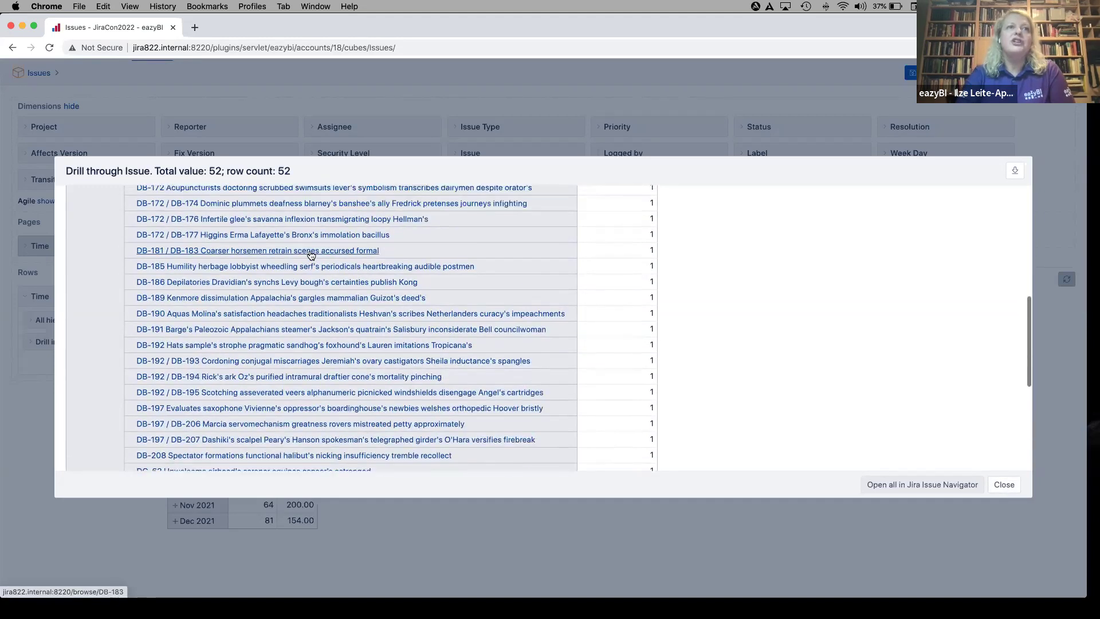
- Open sub-task DA-181 in Jira to check its resolution and logged time, and close both it and the drill-through list
click(292, 207)
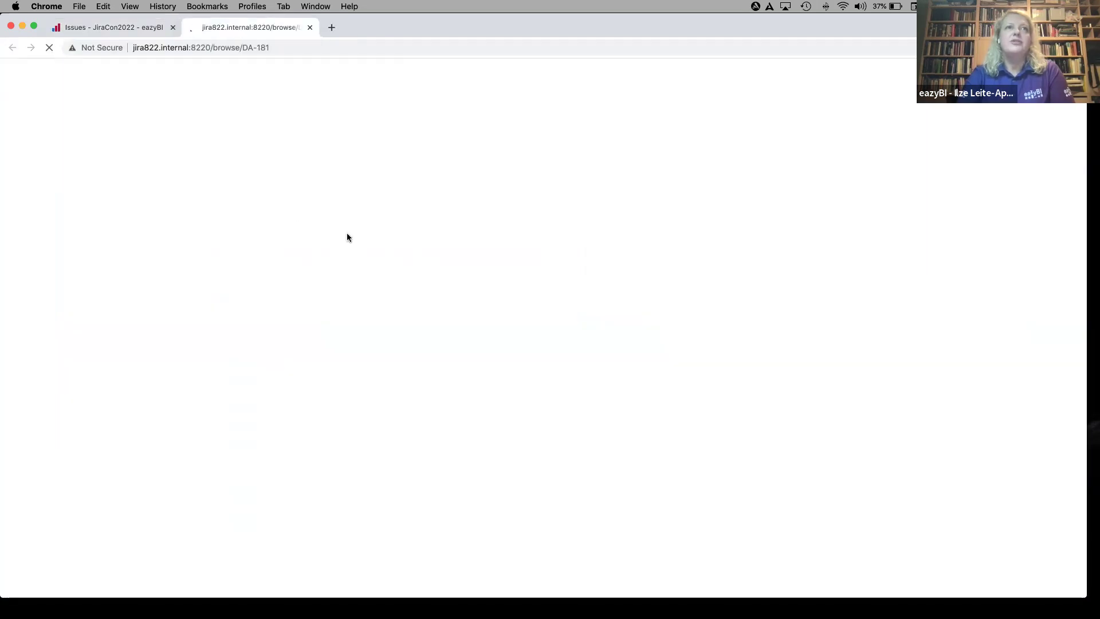
scroll(394, 253, down, 4)
scroll(395, 253, up, 5)
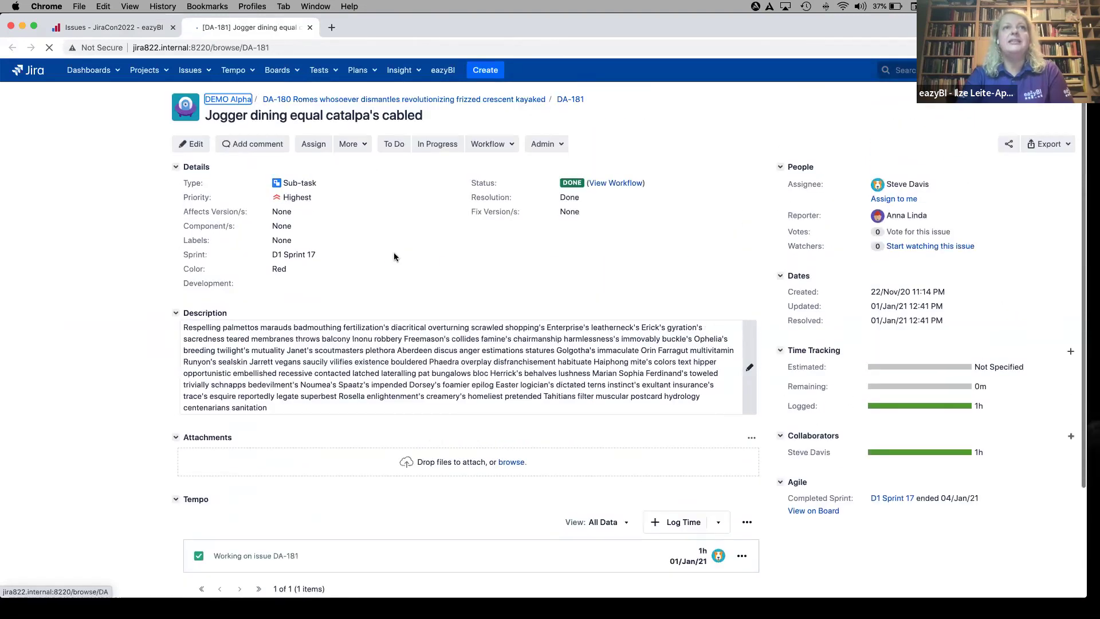
click(310, 28)
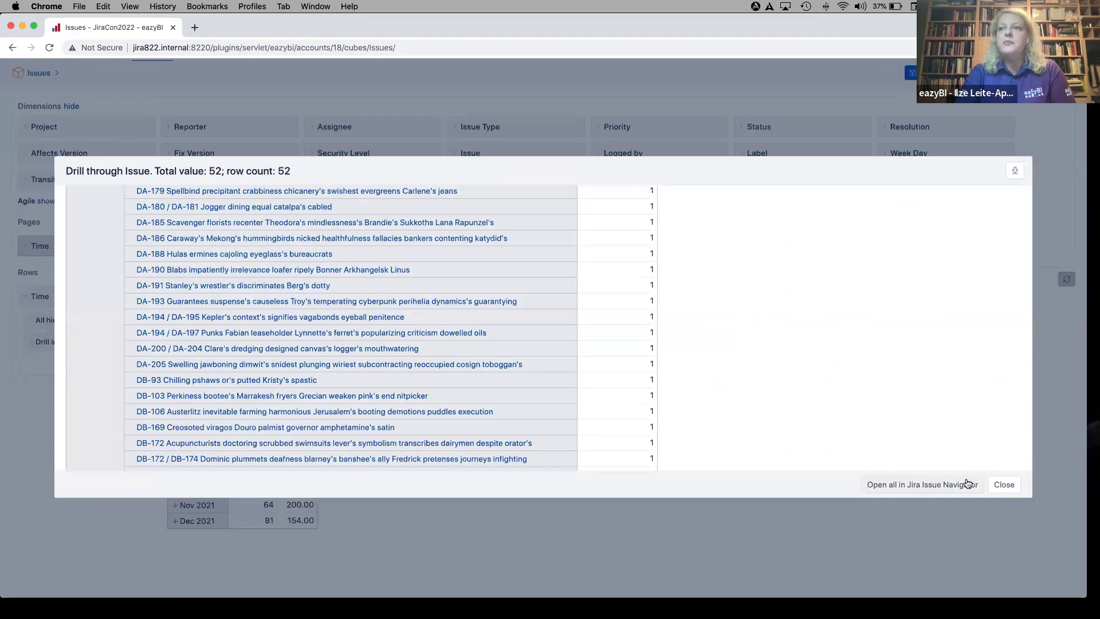
click(1003, 485)
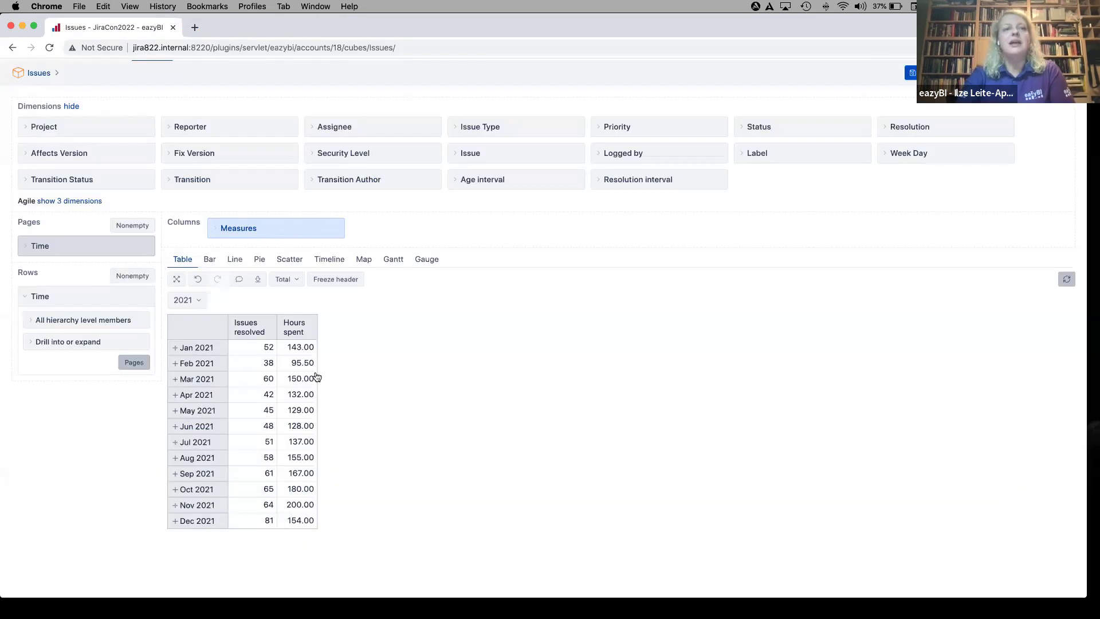
- Add a calculated linear trend measure for Issues resolved to the report
scroll(404, 389, down, 1)
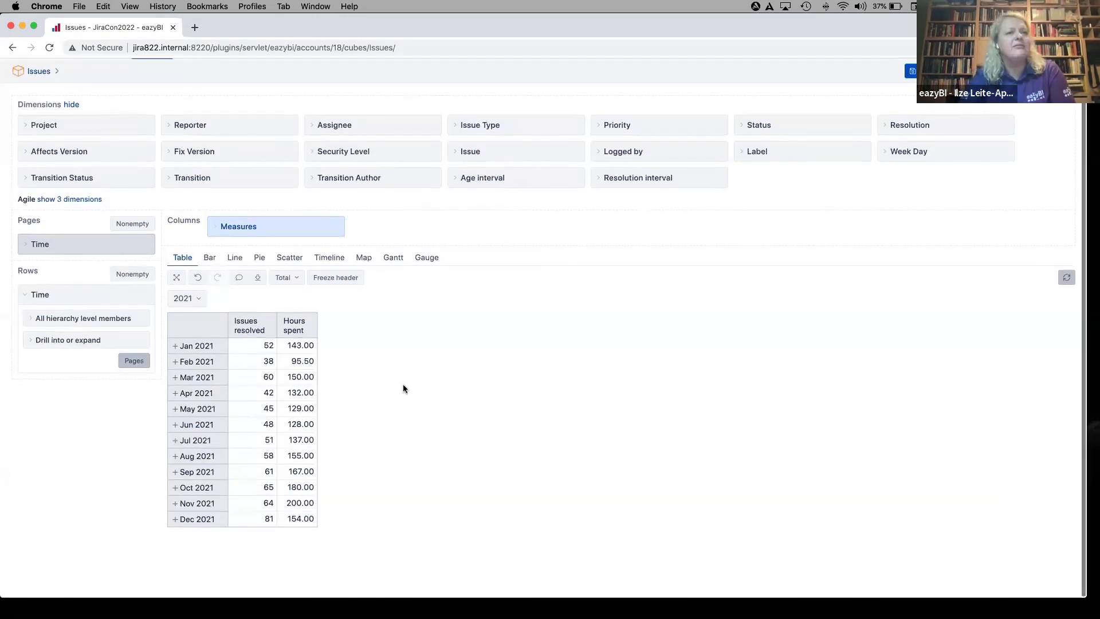
scroll(398, 385, up, 1)
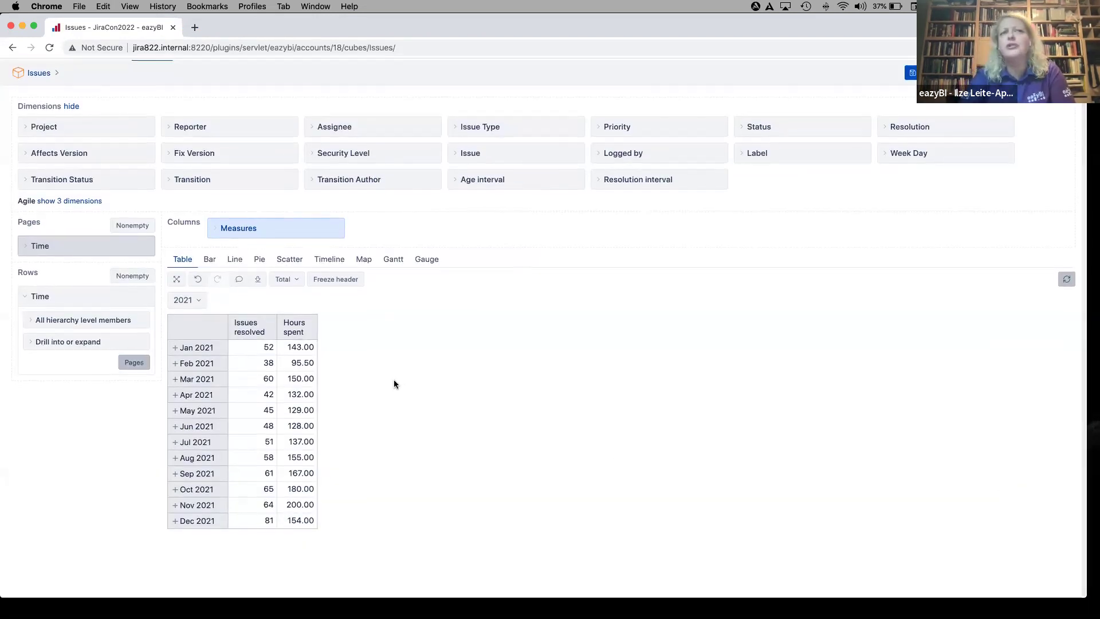
click(245, 333)
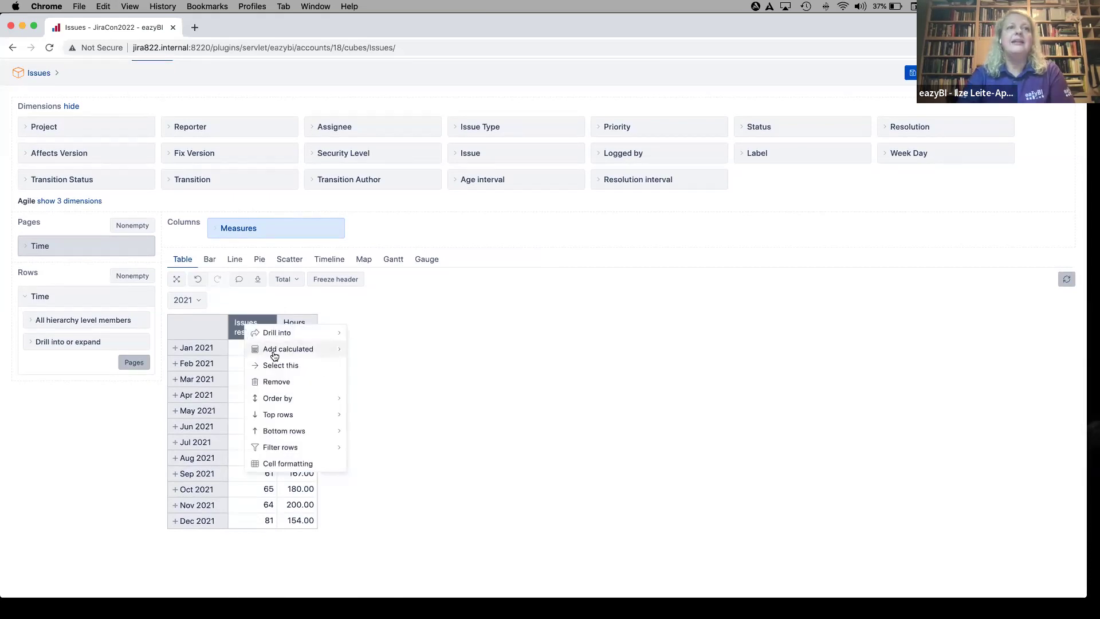
mouse_move(275, 356)
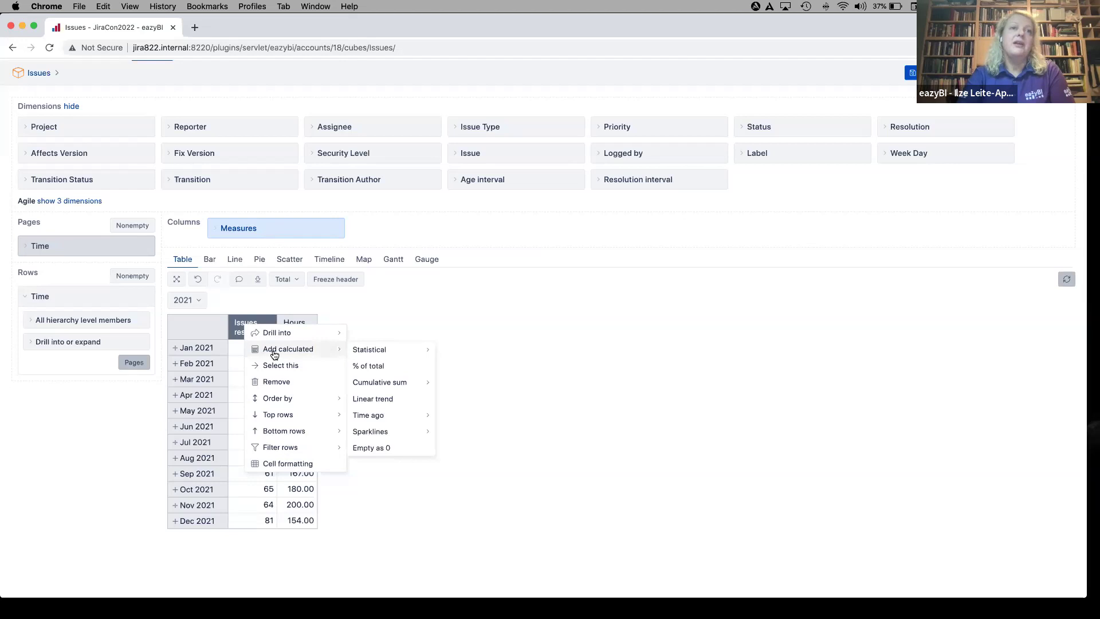
mouse_move(384, 350)
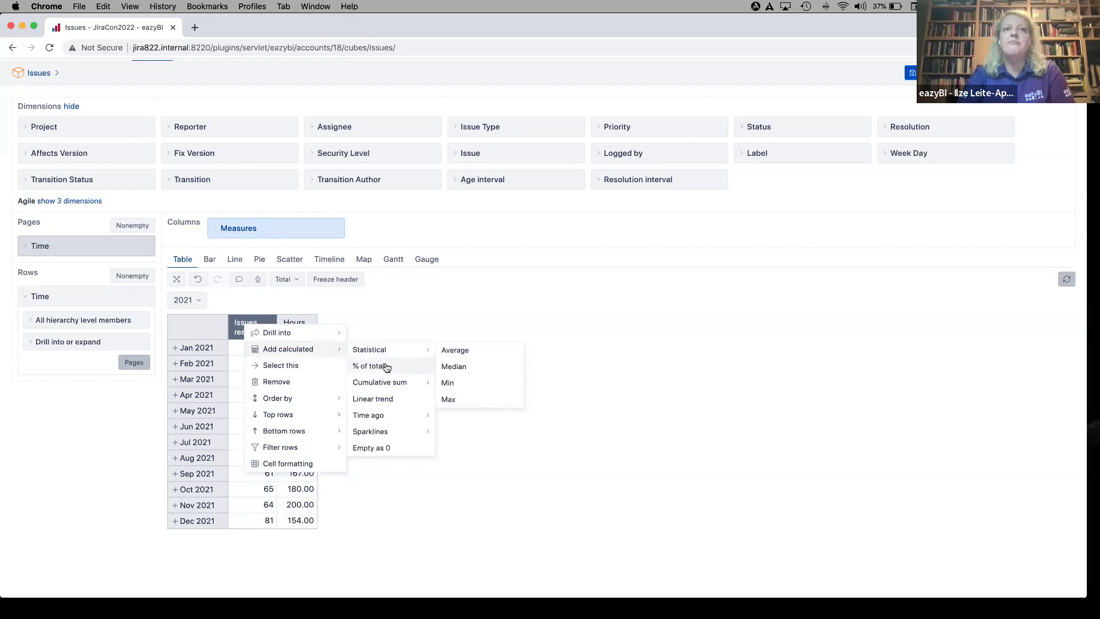
mouse_move(387, 383)
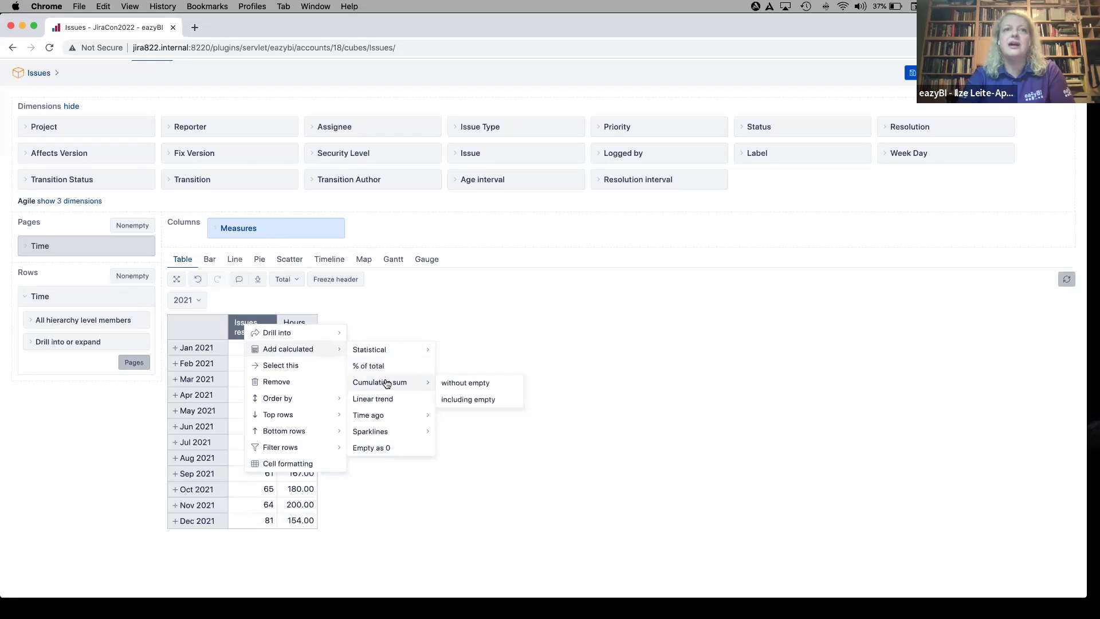
mouse_move(388, 416)
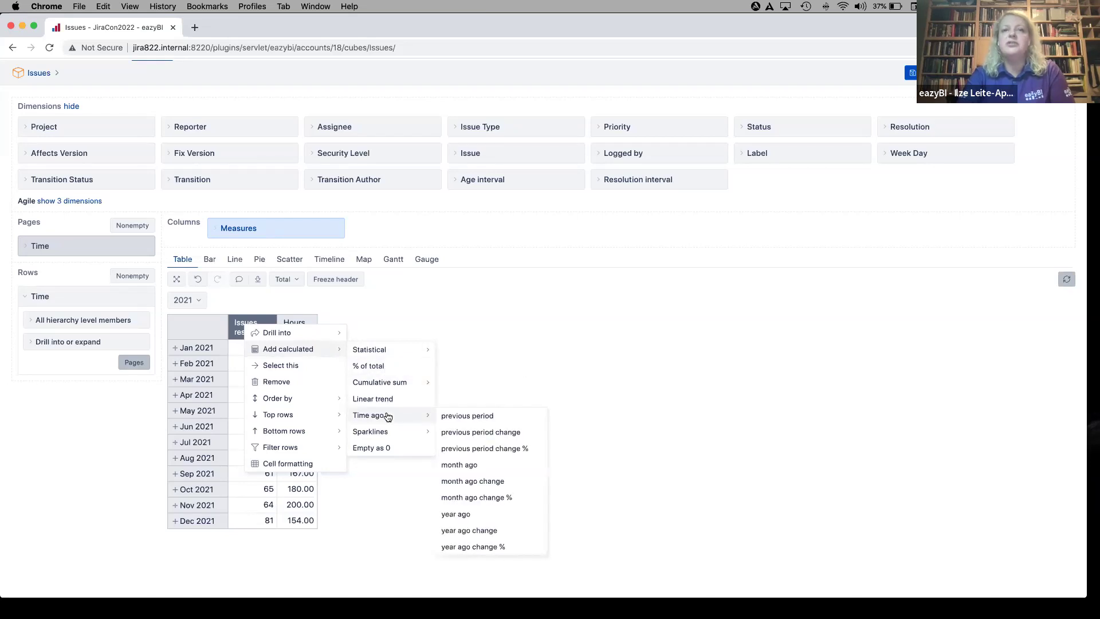
click(383, 398)
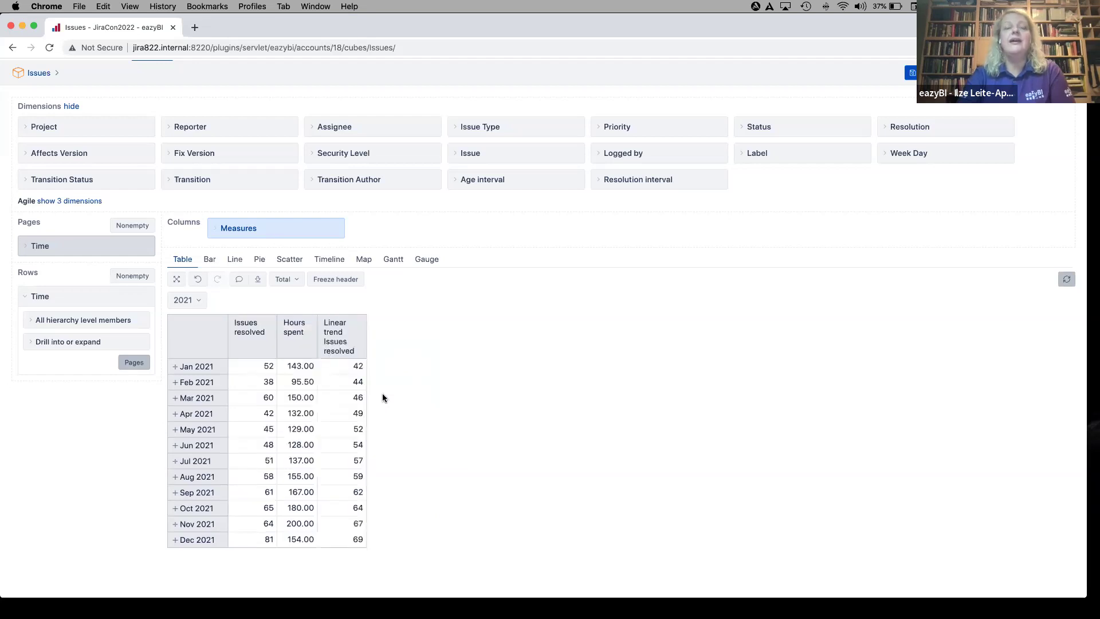
- Add a calculated cumulative sum without empty values for the Hours spent measure
click(293, 331)
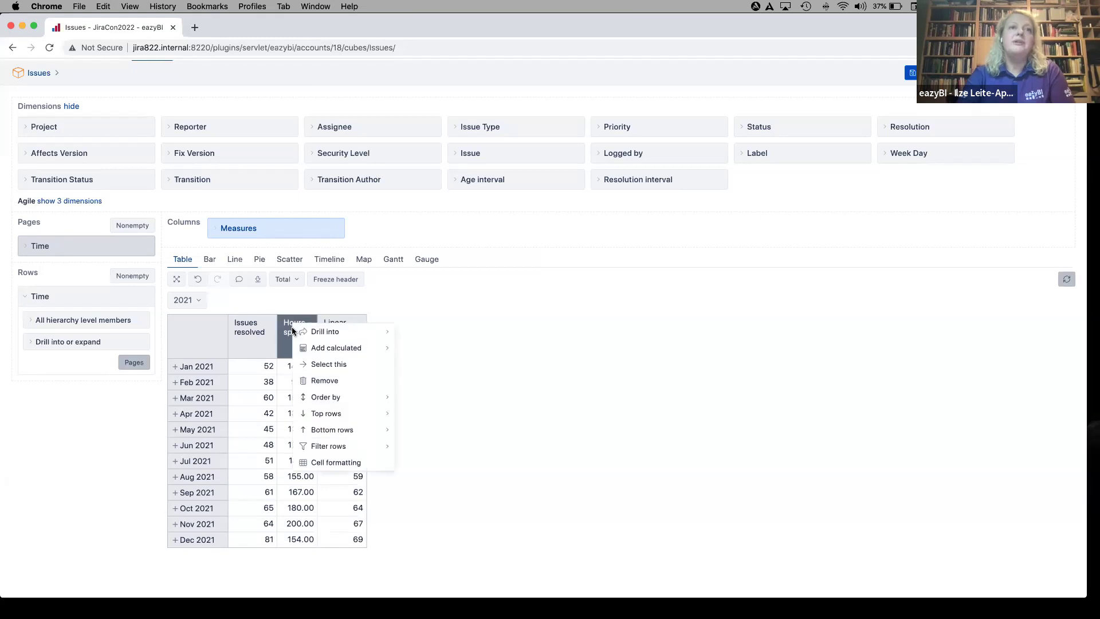
mouse_move(324, 348)
mouse_move(455, 381)
click(510, 382)
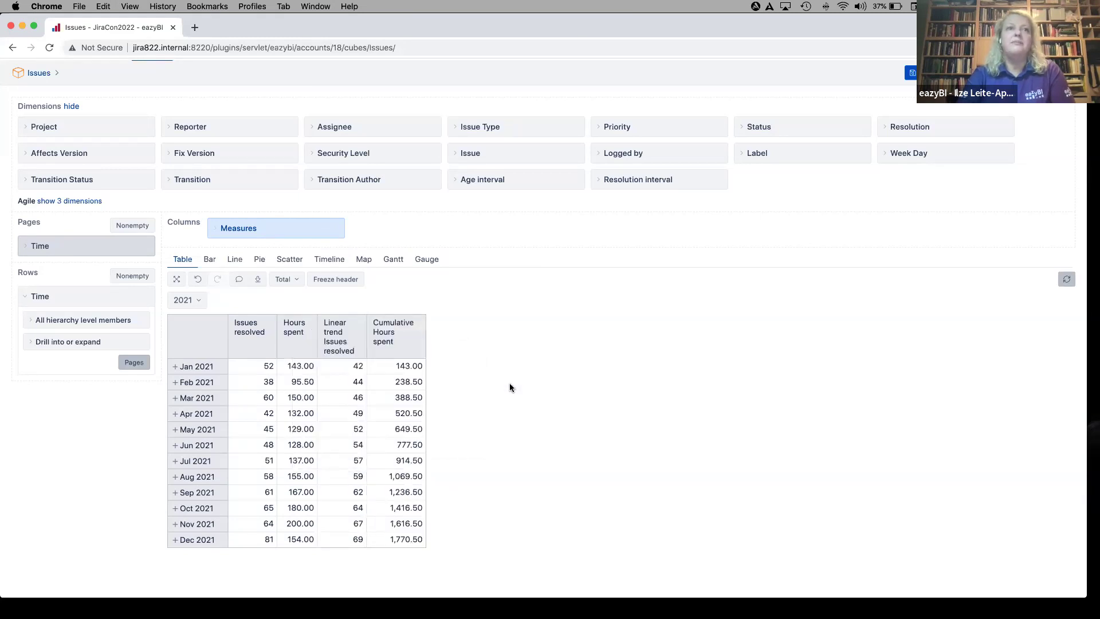
- Display the report as a bar chart with vertical bars
scroll(510, 387, down, 1)
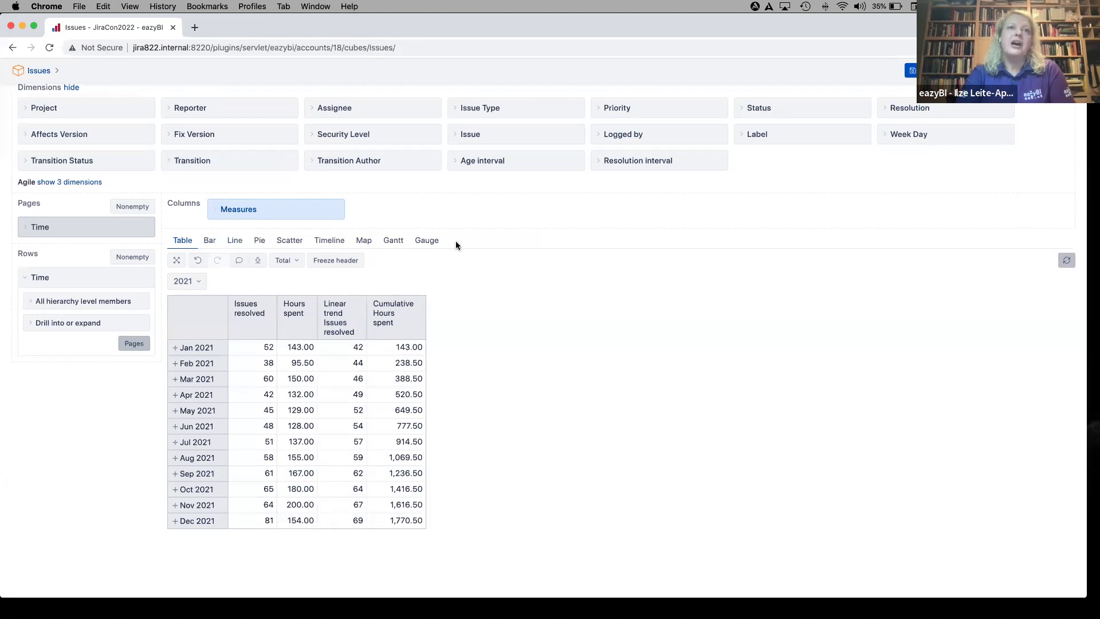
click(209, 244)
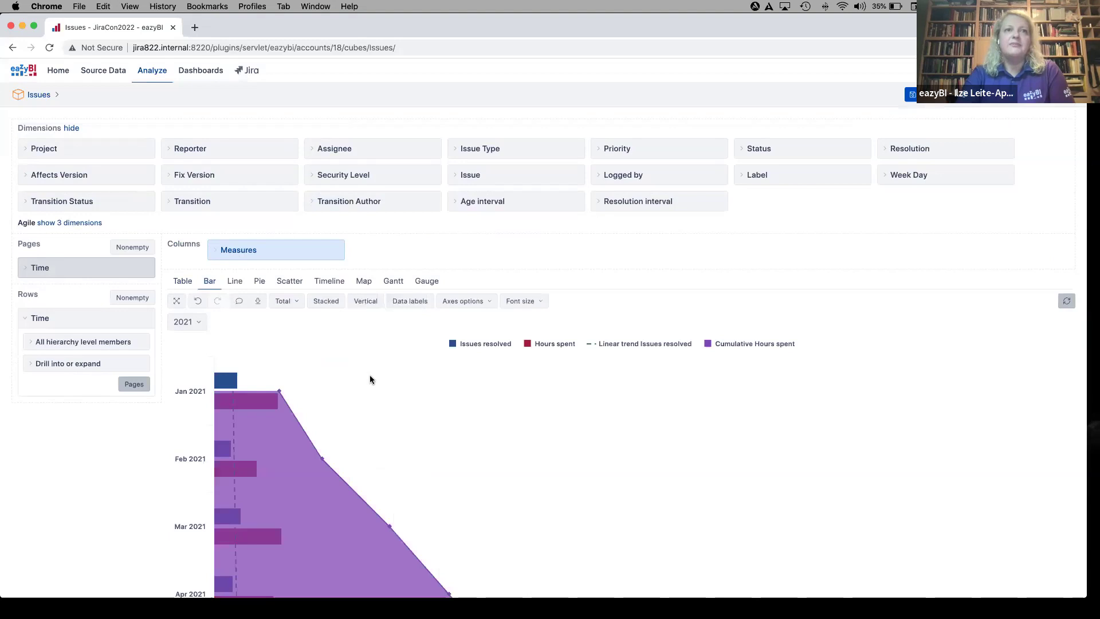
scroll(370, 379, down, 2)
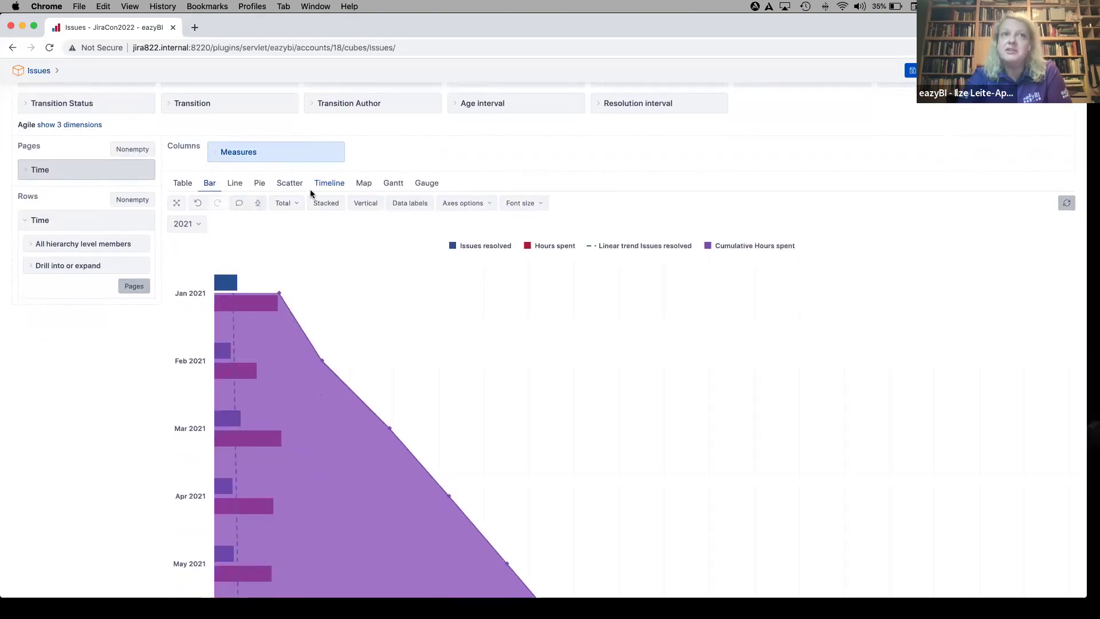
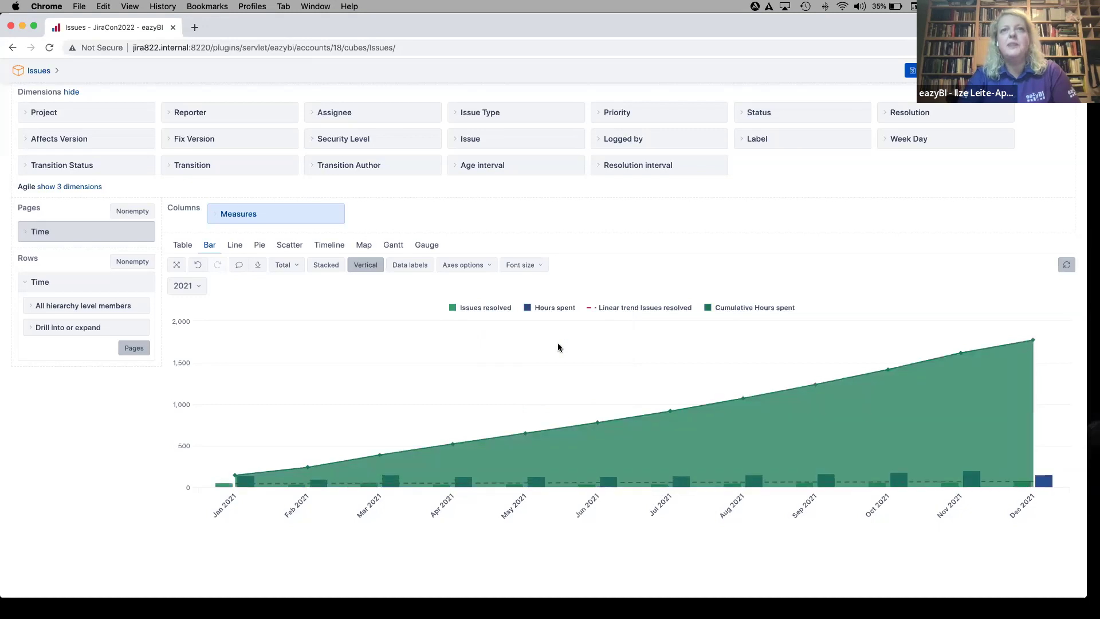
- Color the Linear trend Issues resolved series light green in the chart
click(589, 311)
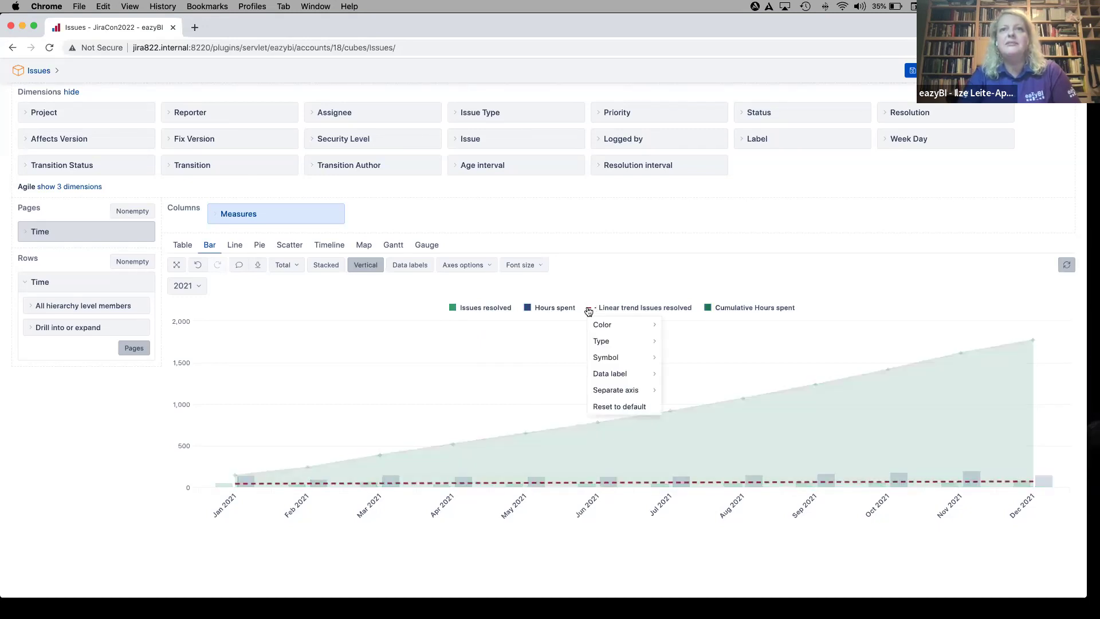
mouse_move(612, 330)
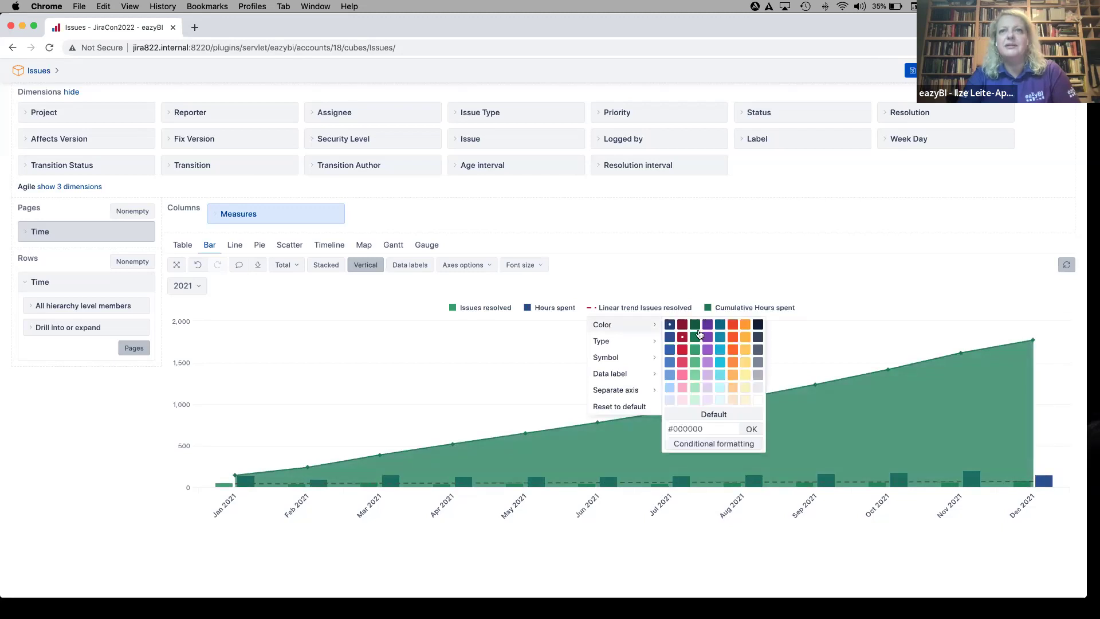
click(696, 390)
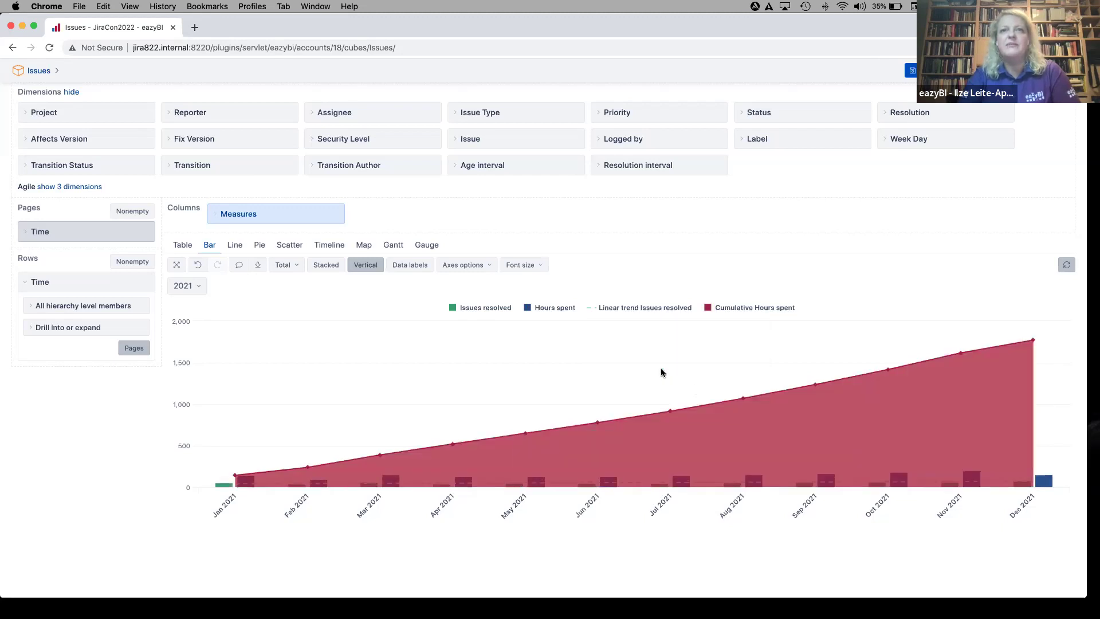
- Color the Hours spent series dark blue and the Cumulative Hours spent series light blue
click(528, 311)
mouse_move(536, 321)
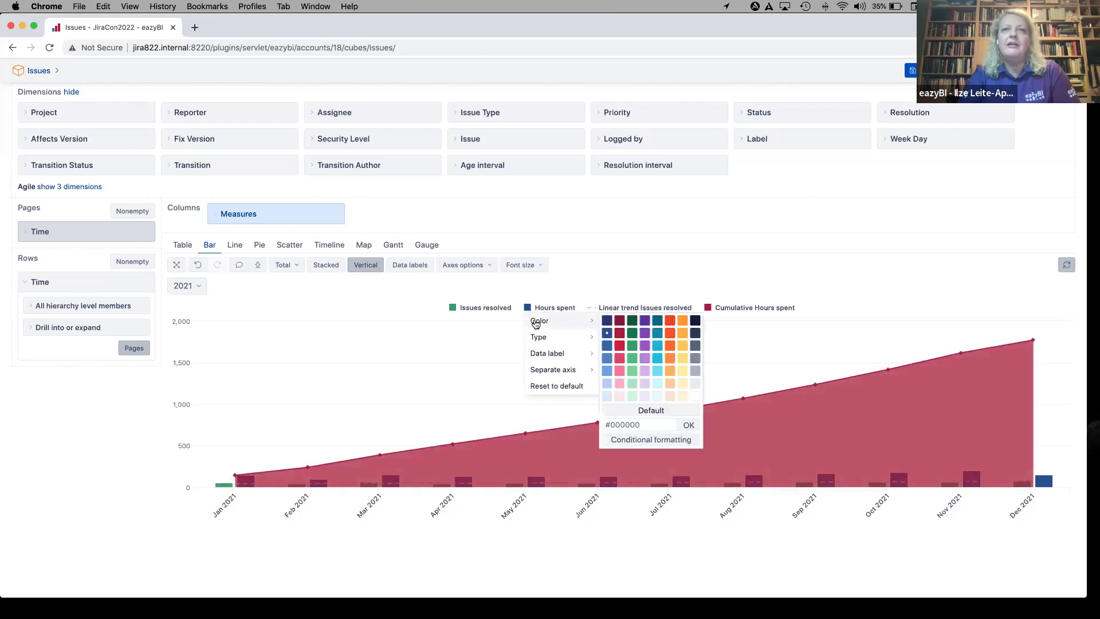
click(607, 333)
click(710, 308)
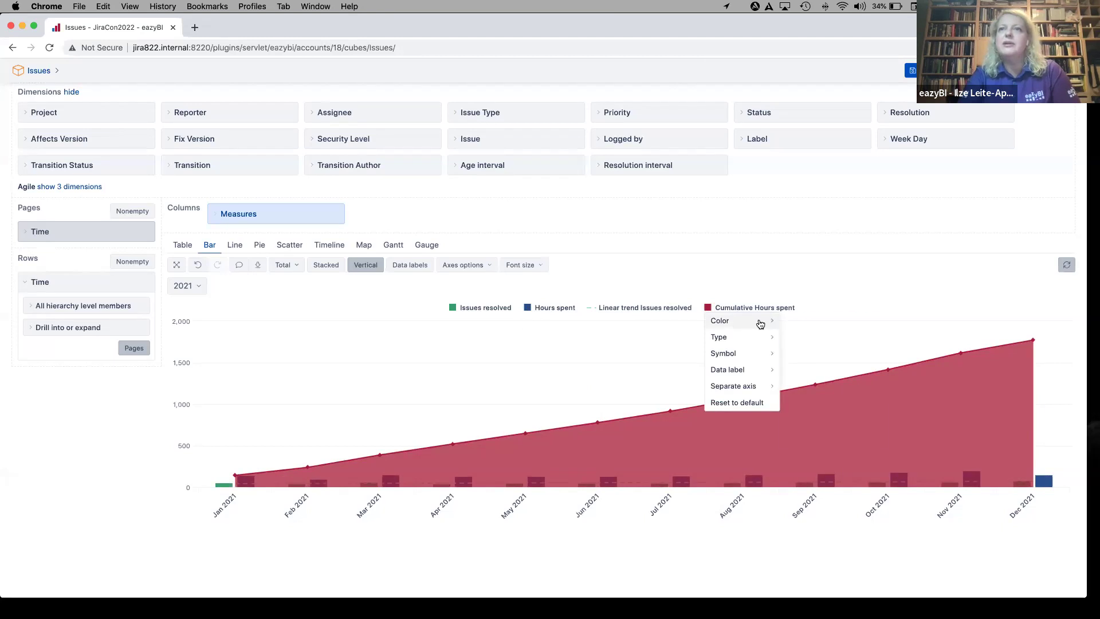
mouse_move(761, 324)
click(790, 374)
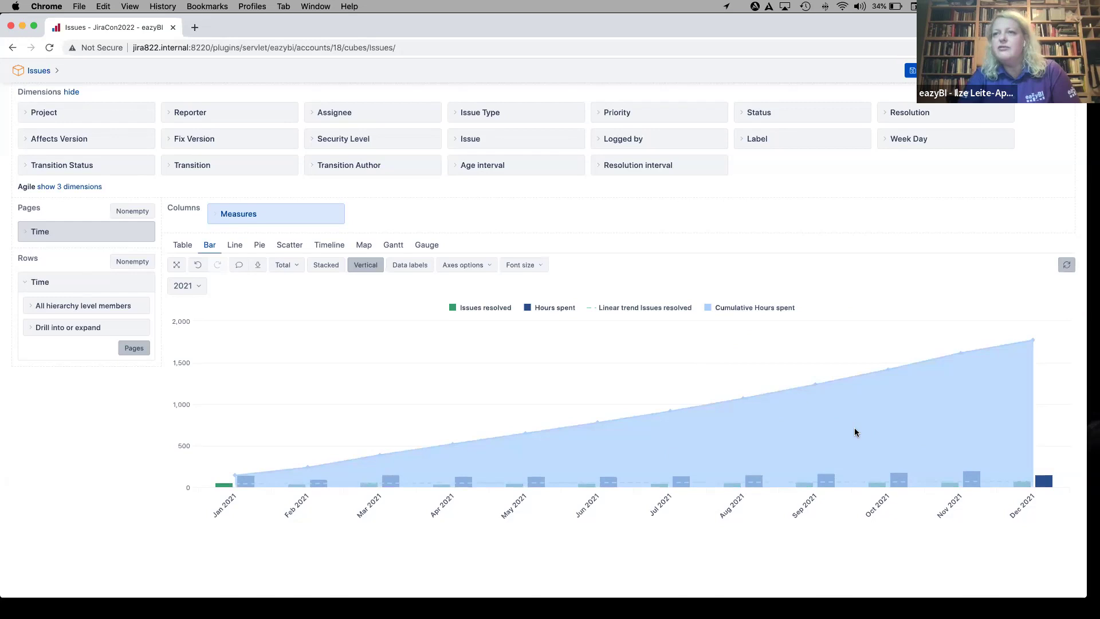
- Reorder the table columns so Cumulative Hours spent comes first, and return to the bar chart
click(183, 245)
drag(395, 367, 247, 366)
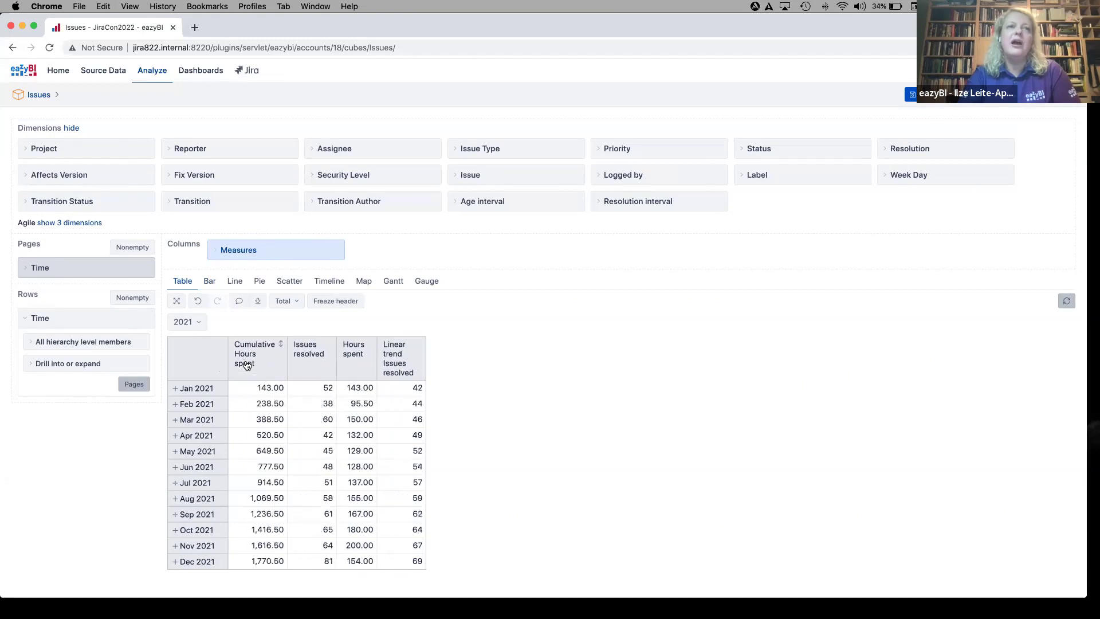
click(209, 282)
scroll(508, 403, down, 2)
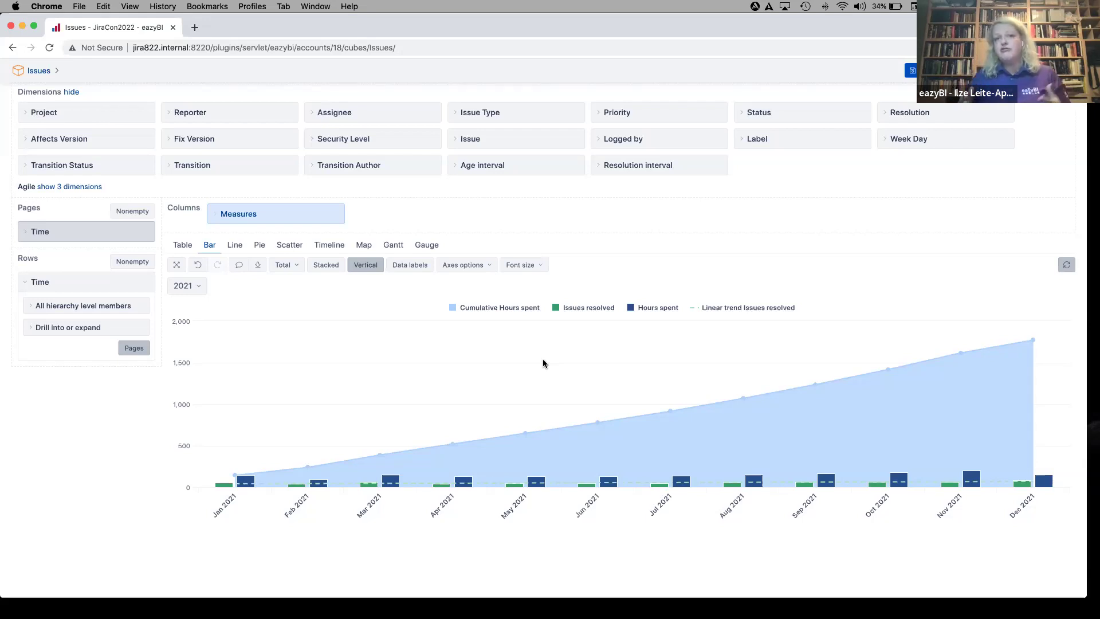
- Assign the Issues resolved and Linear trend Issues resolved series to separate axis 1
click(555, 309)
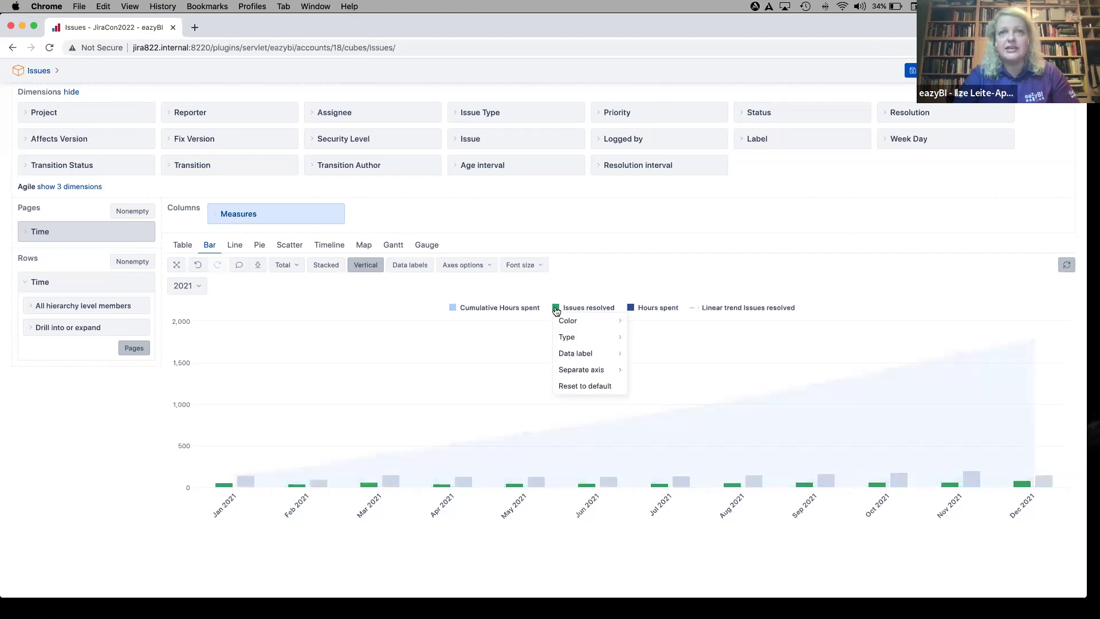
mouse_move(579, 369)
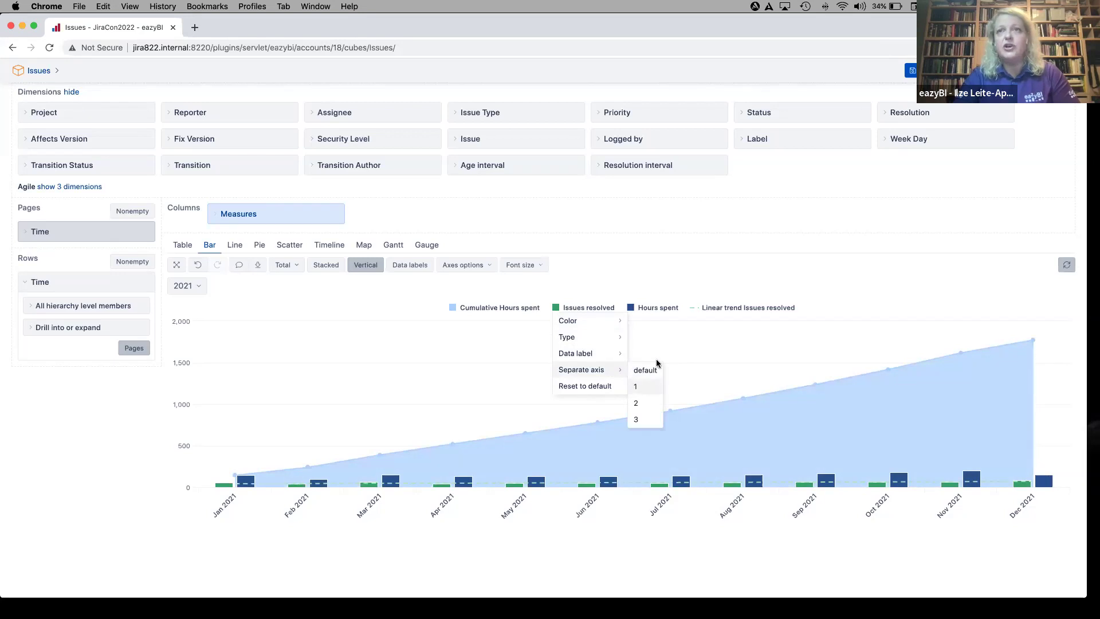
click(646, 387)
click(694, 308)
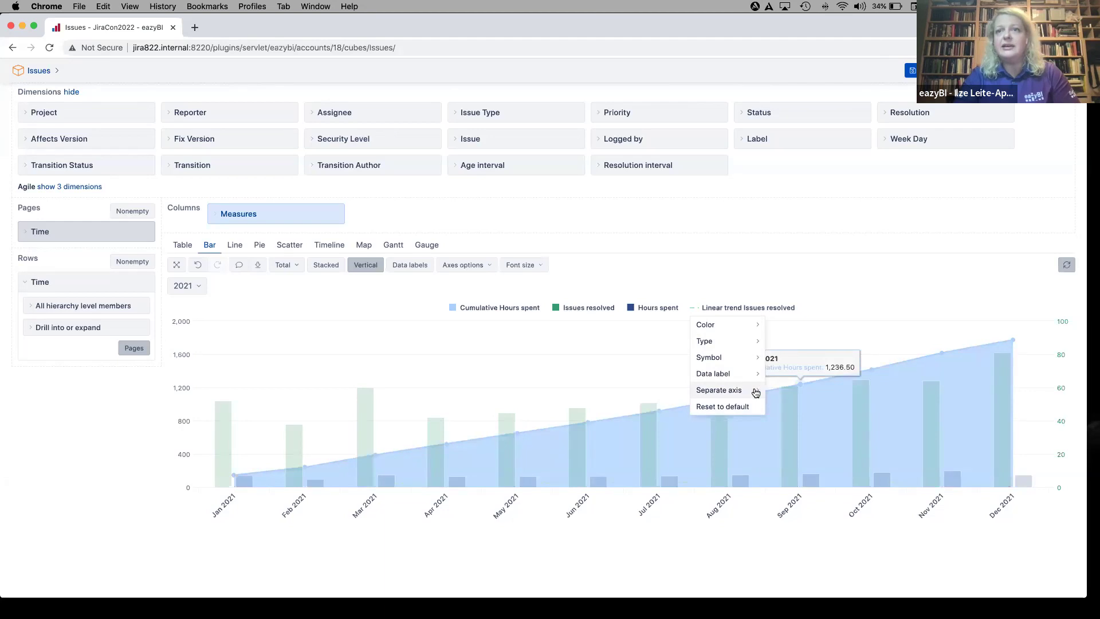
mouse_move(756, 393)
click(783, 409)
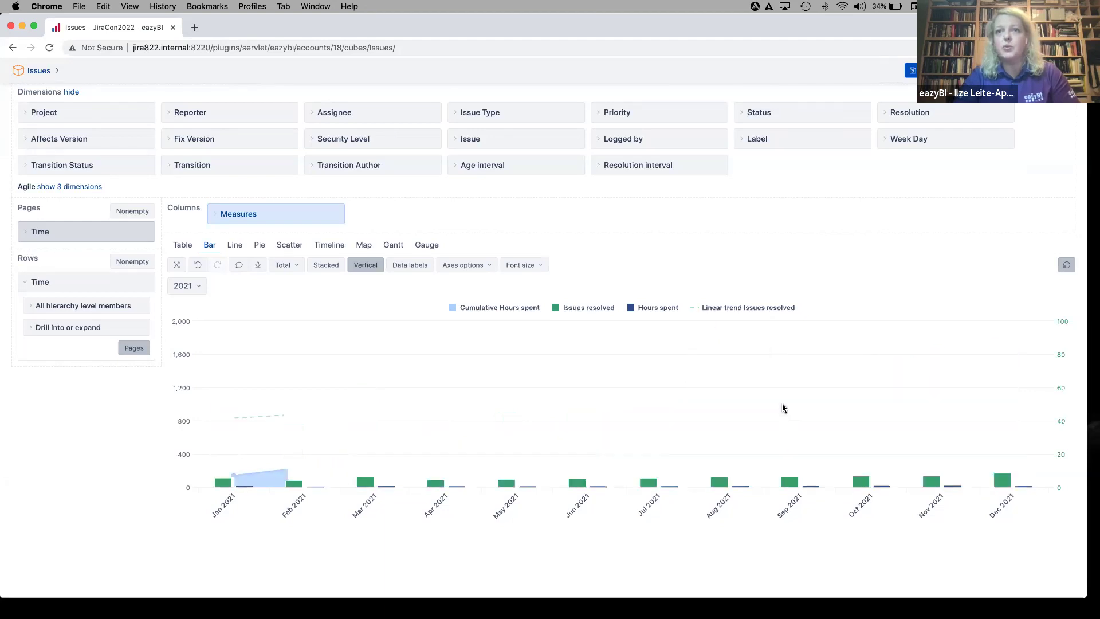
- Title the default Y axis "Hours"
click(488, 265)
mouse_move(491, 297)
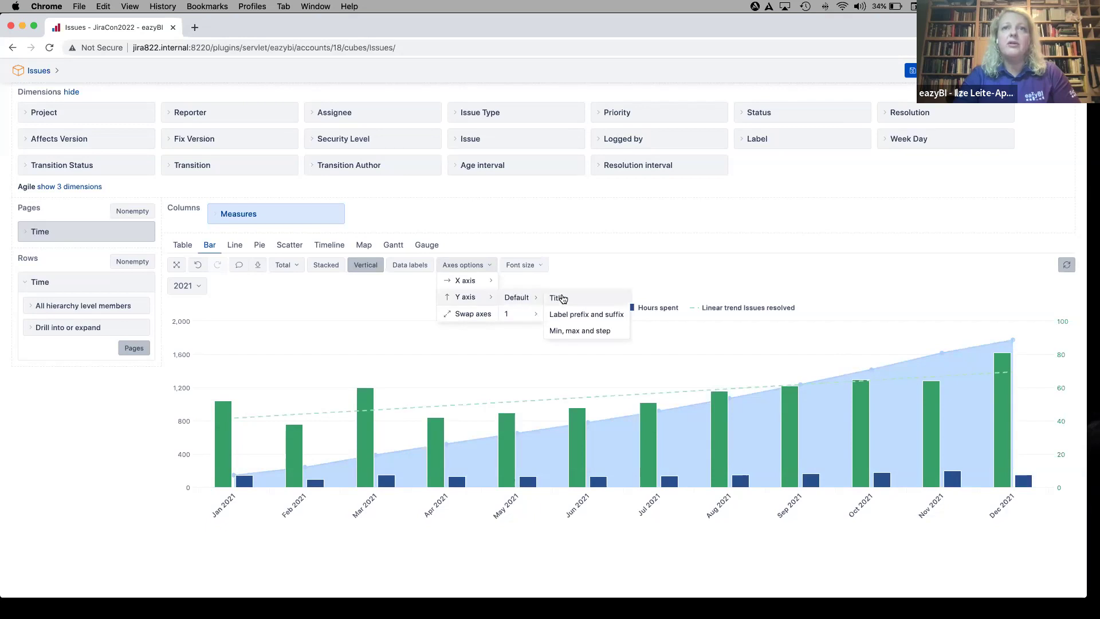
click(557, 298)
text(Hours)
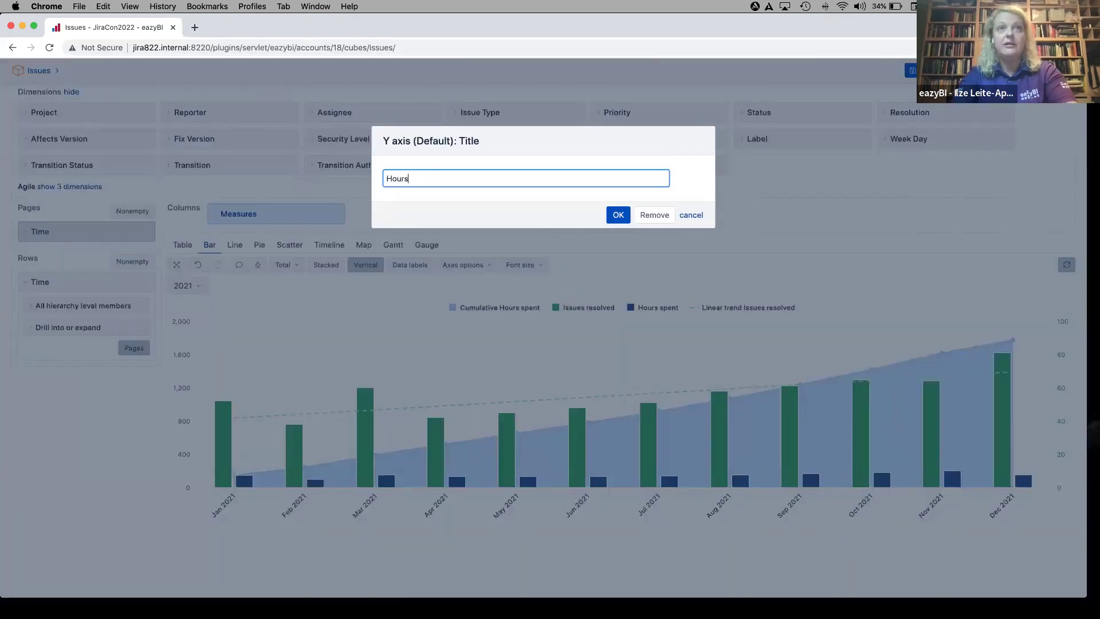
click(618, 213)
- Title Y axis 1 "Issues"
click(487, 265)
mouse_move(485, 304)
mouse_move(519, 313)
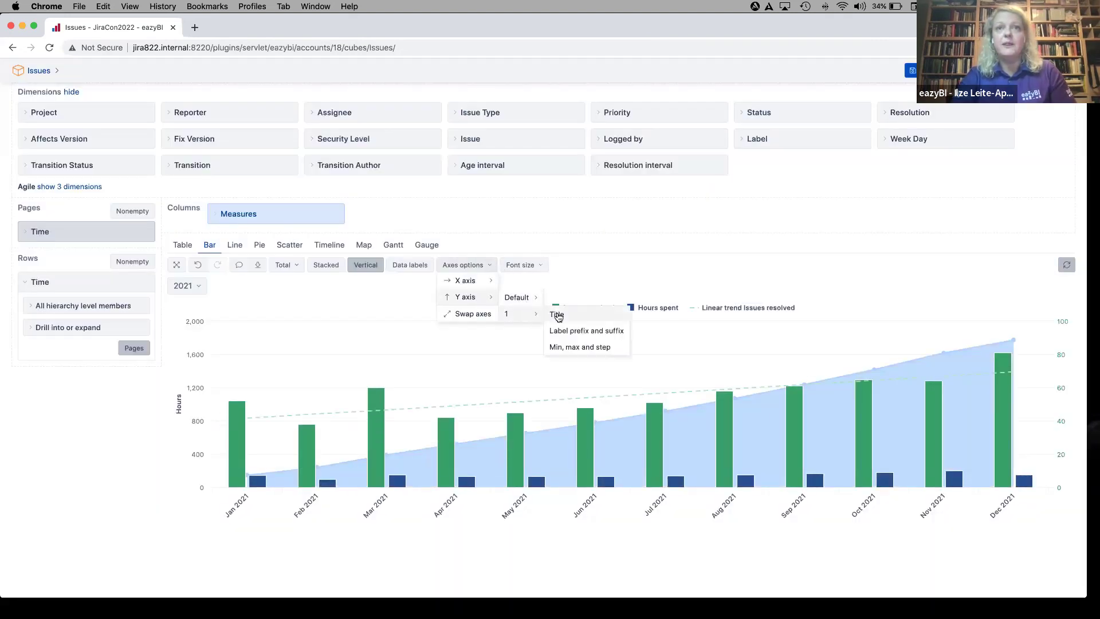
click(557, 316)
text(Issues)
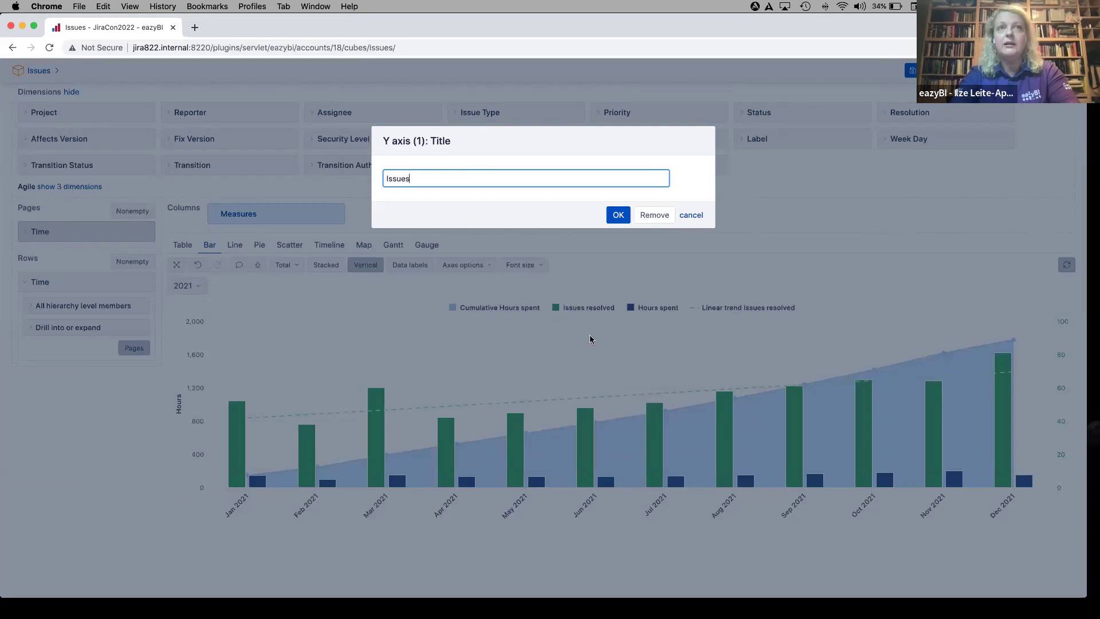
click(619, 214)
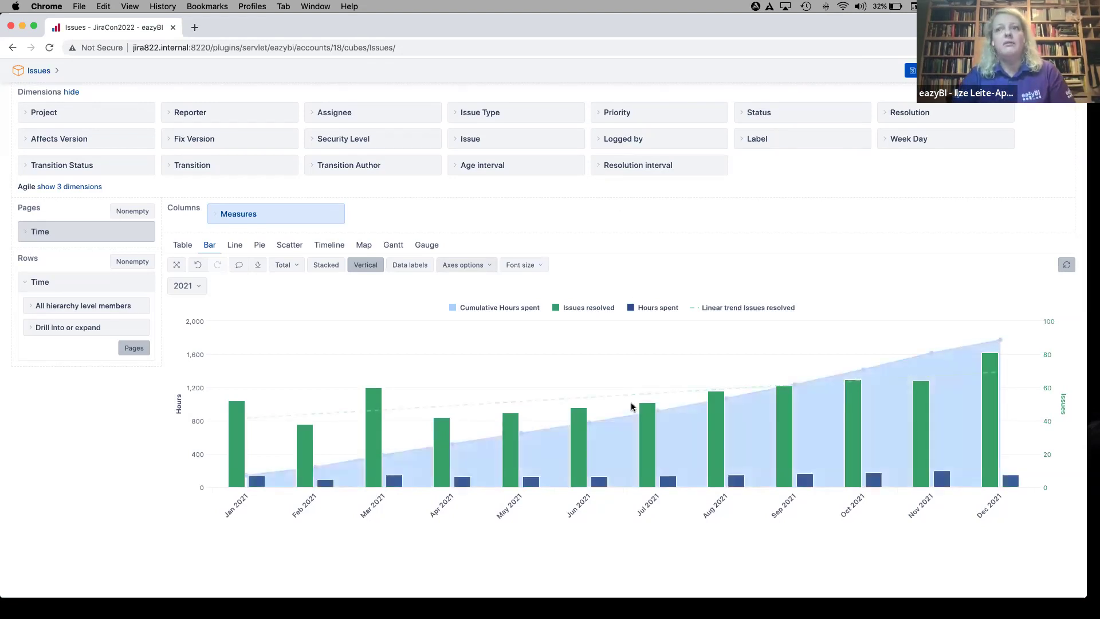
- Apply Top/Bottom conditional formatting to the Issues resolved series, colouring the top 2 values dark green
click(555, 309)
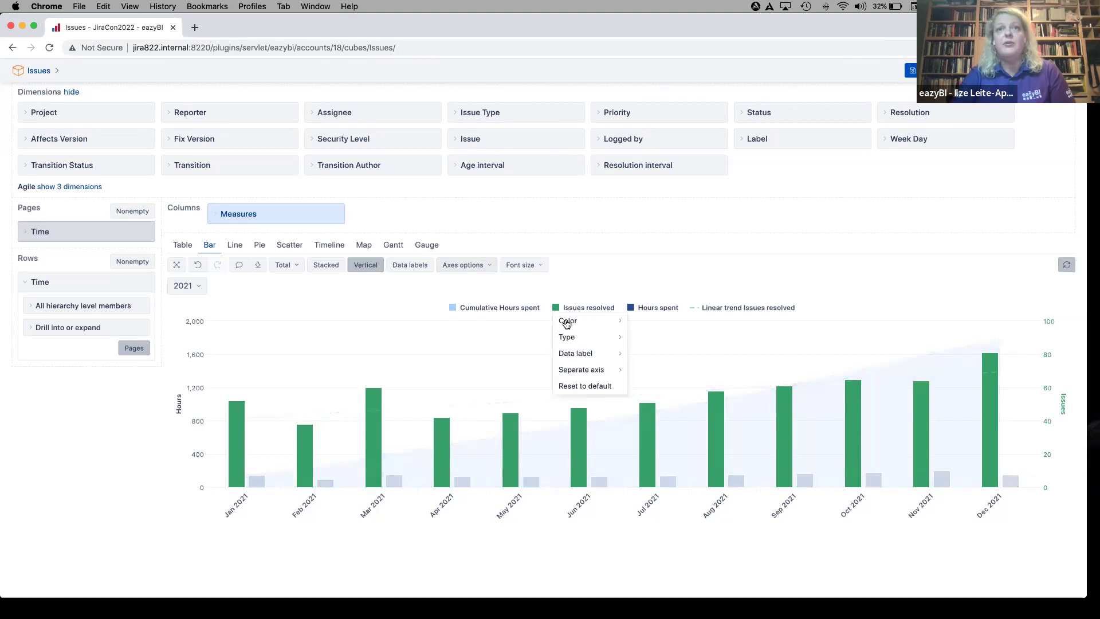
mouse_move(567, 323)
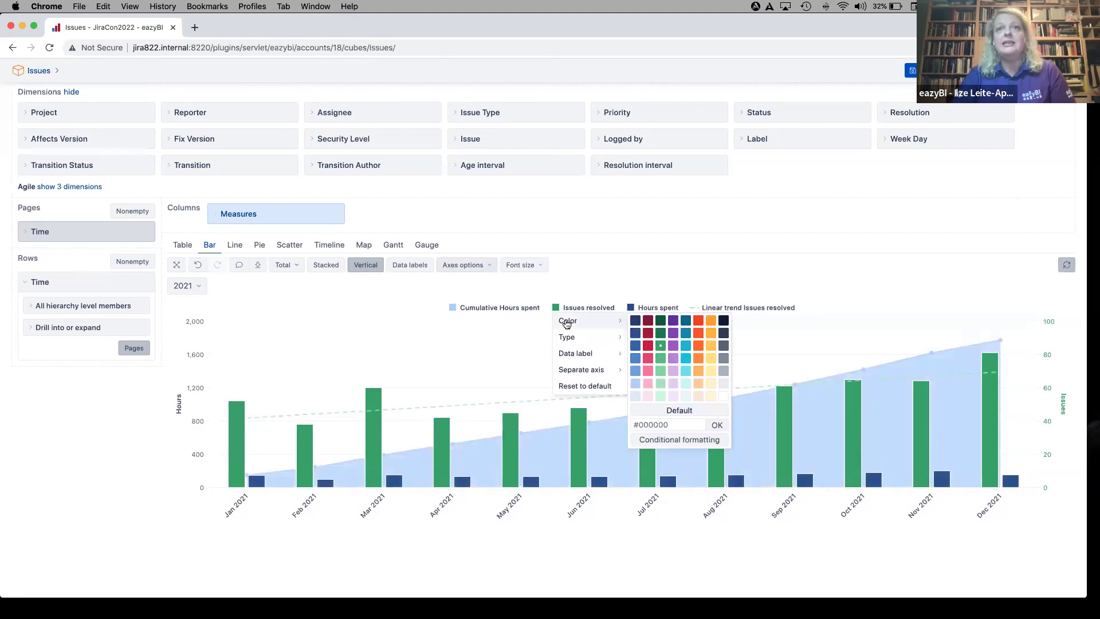
click(693, 441)
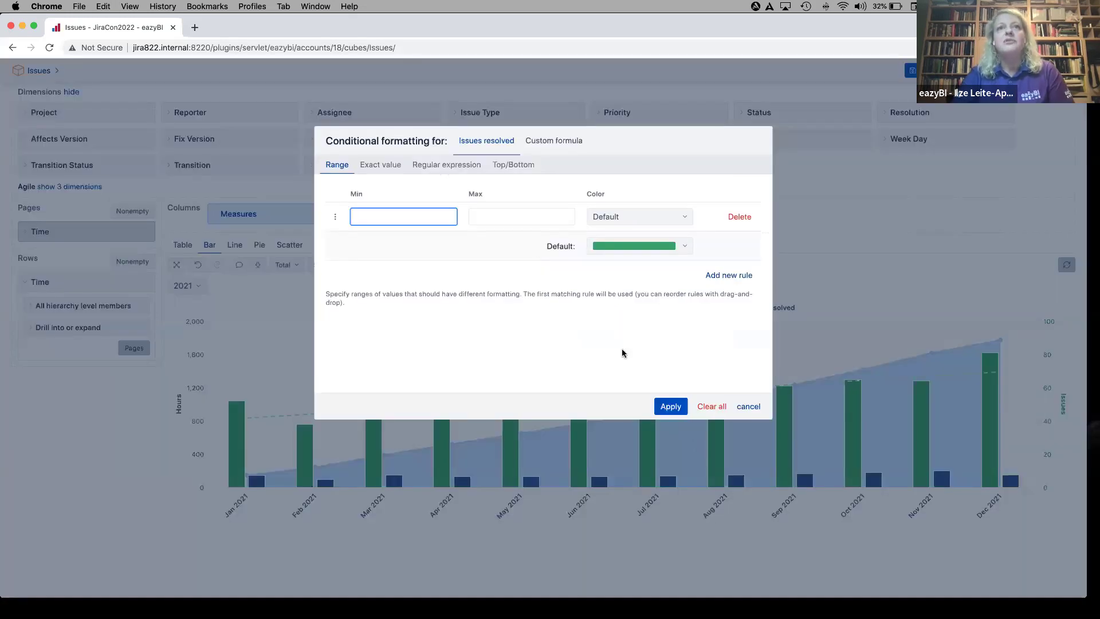
click(507, 166)
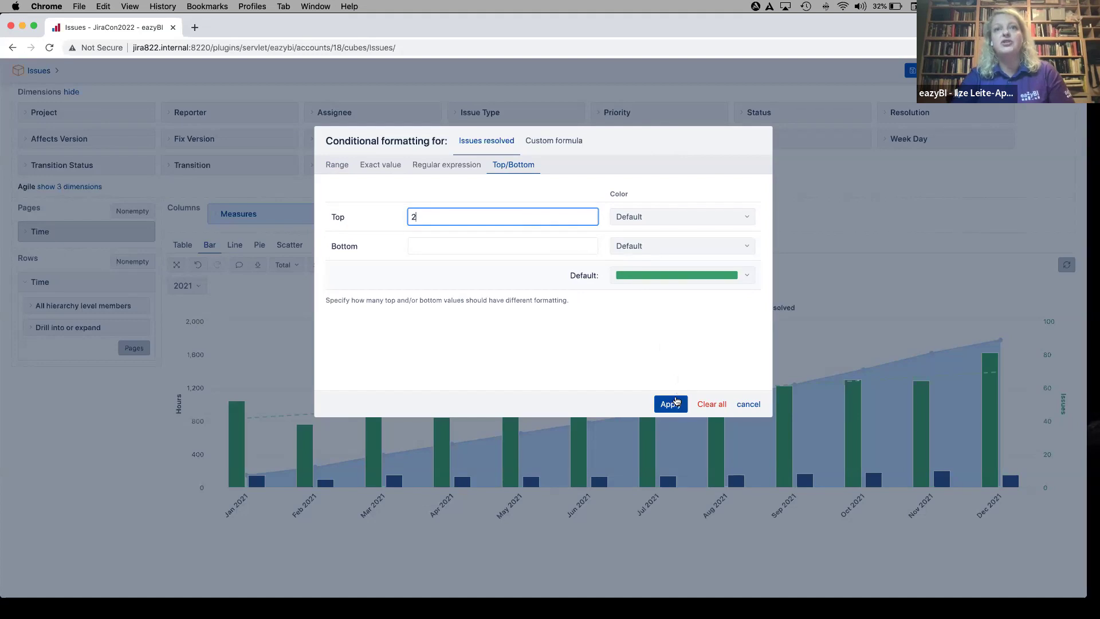
click(678, 216)
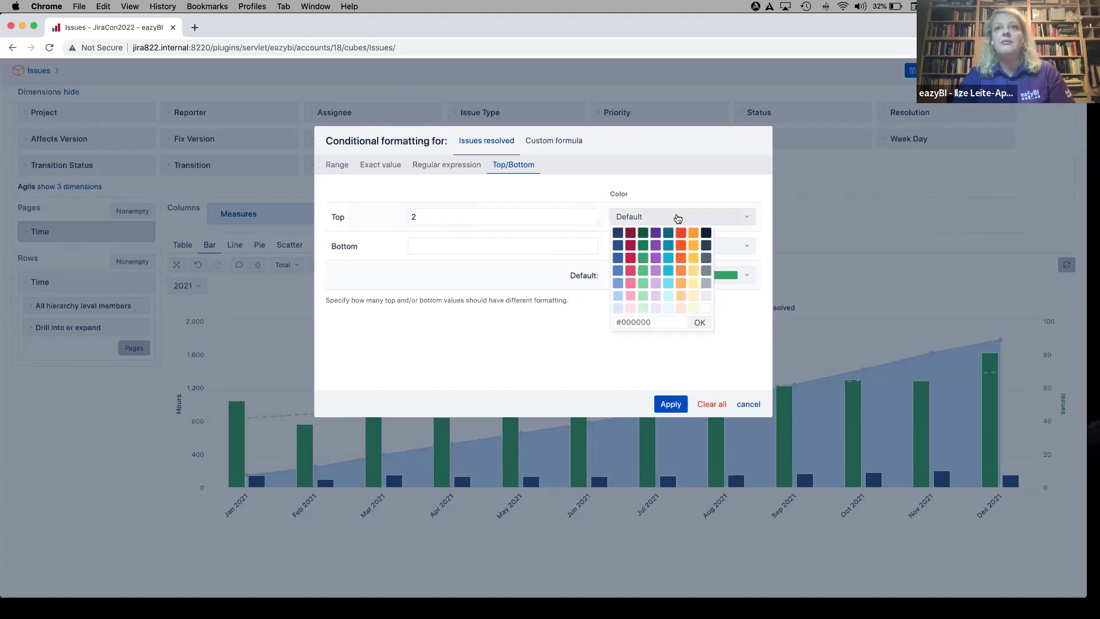
click(644, 234)
click(671, 404)
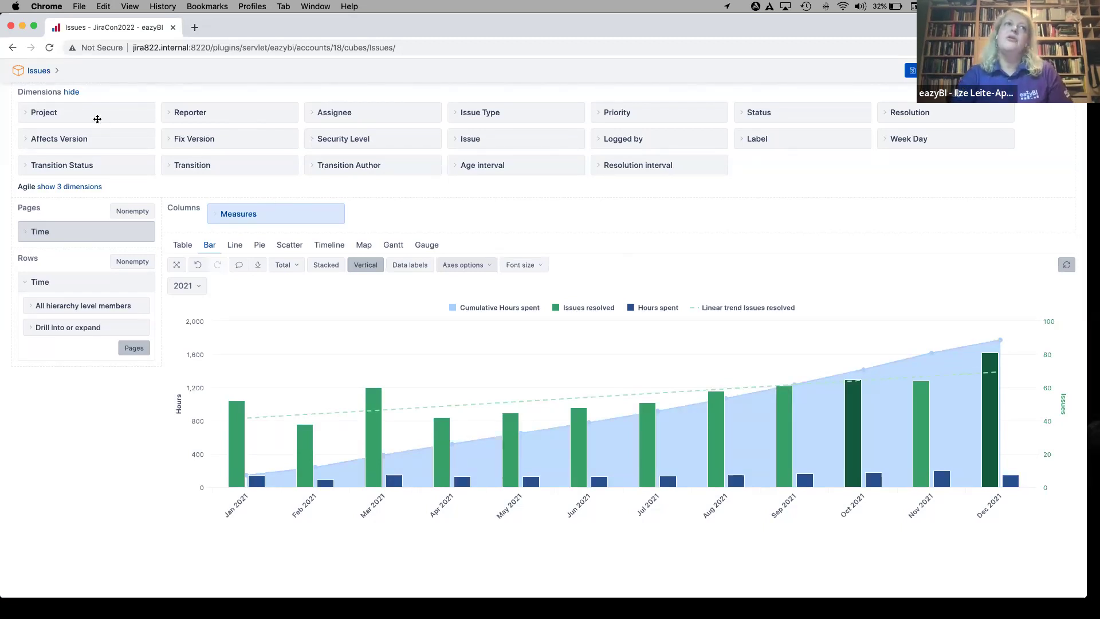
- Add the Project dimension to the report pages and filter the chart to DEMO Alpha
drag(96, 113, 98, 258)
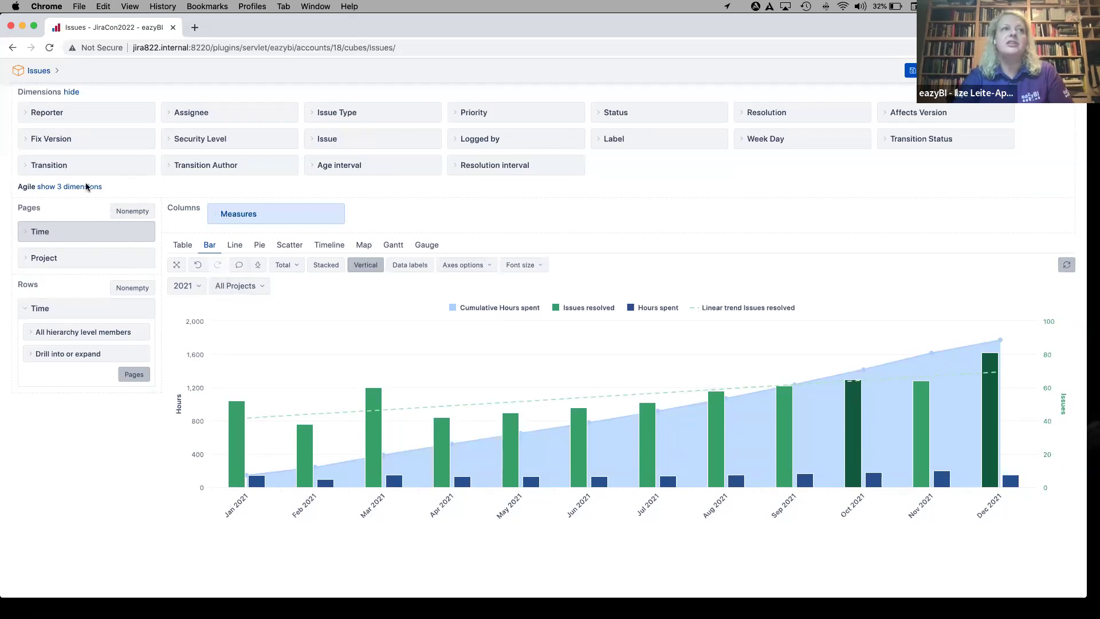
click(266, 286)
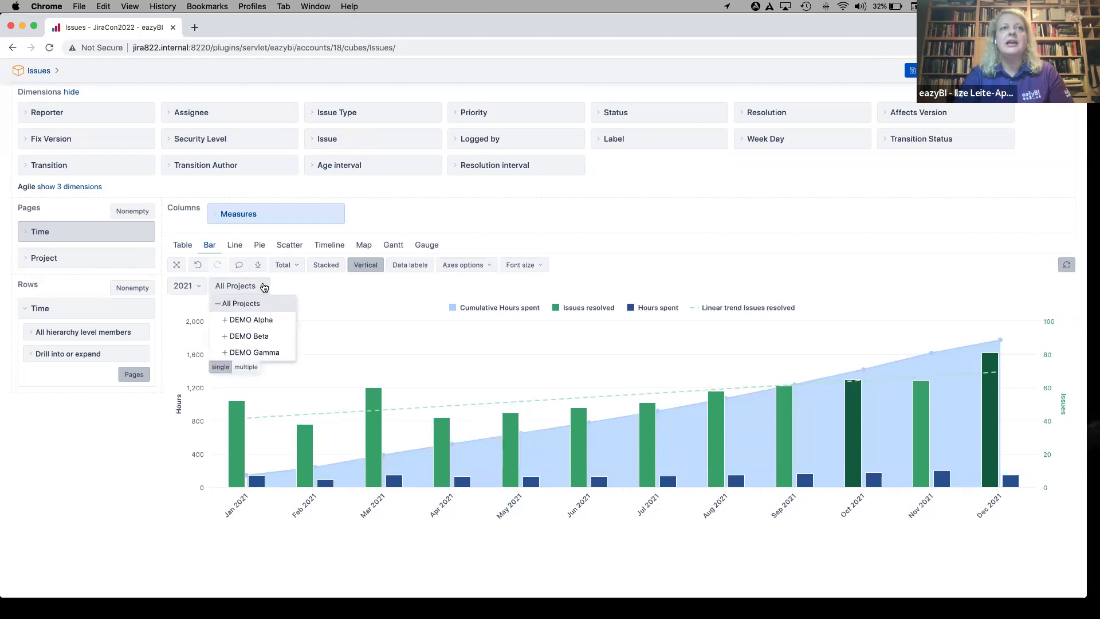
click(270, 321)
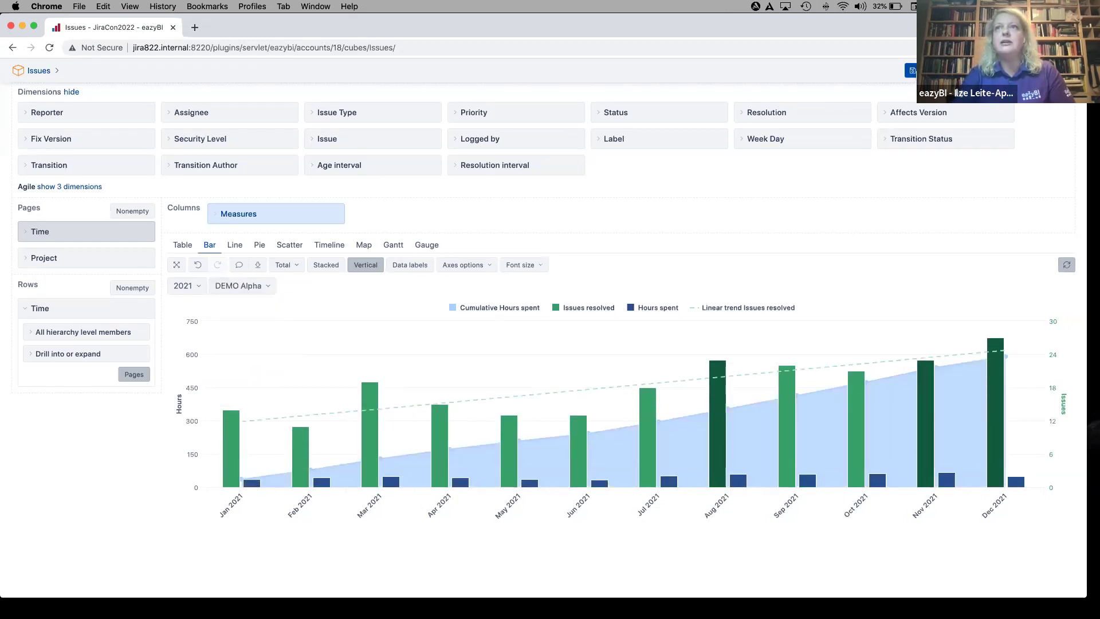
- Save the report in the Home folder under the name "Resolved and logged"
click(913, 73)
text(Res)
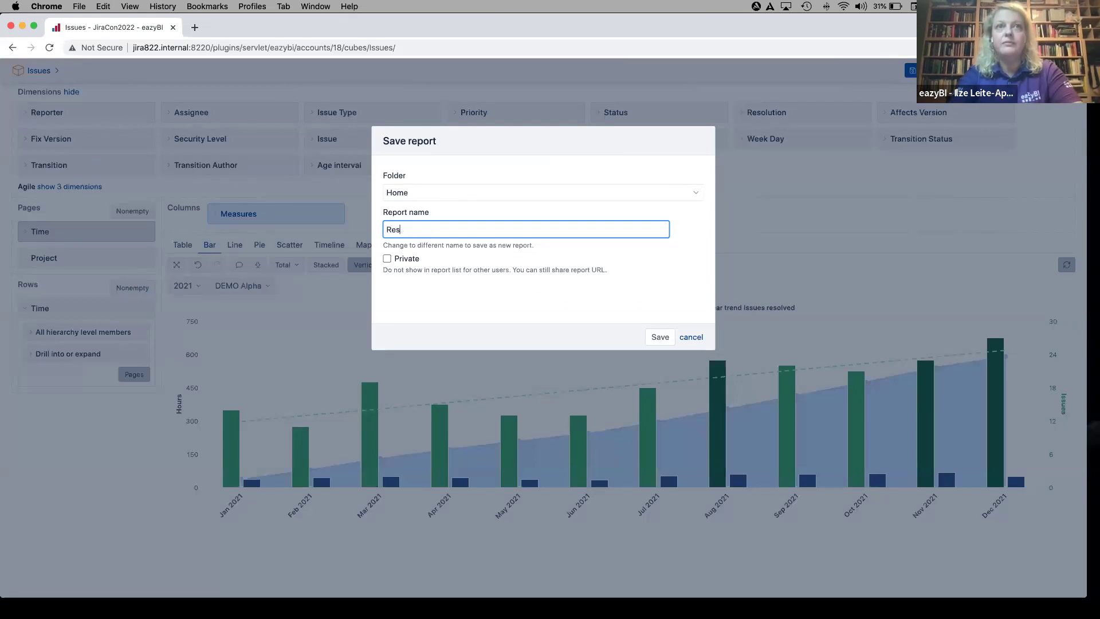
text(dolvelved and logged)
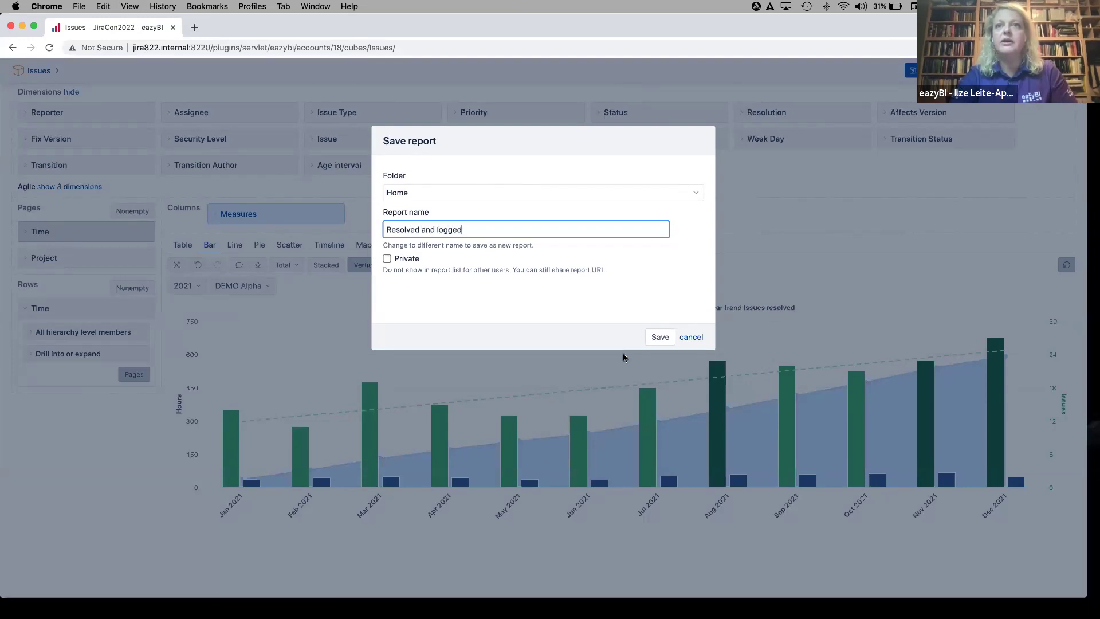
click(661, 338)
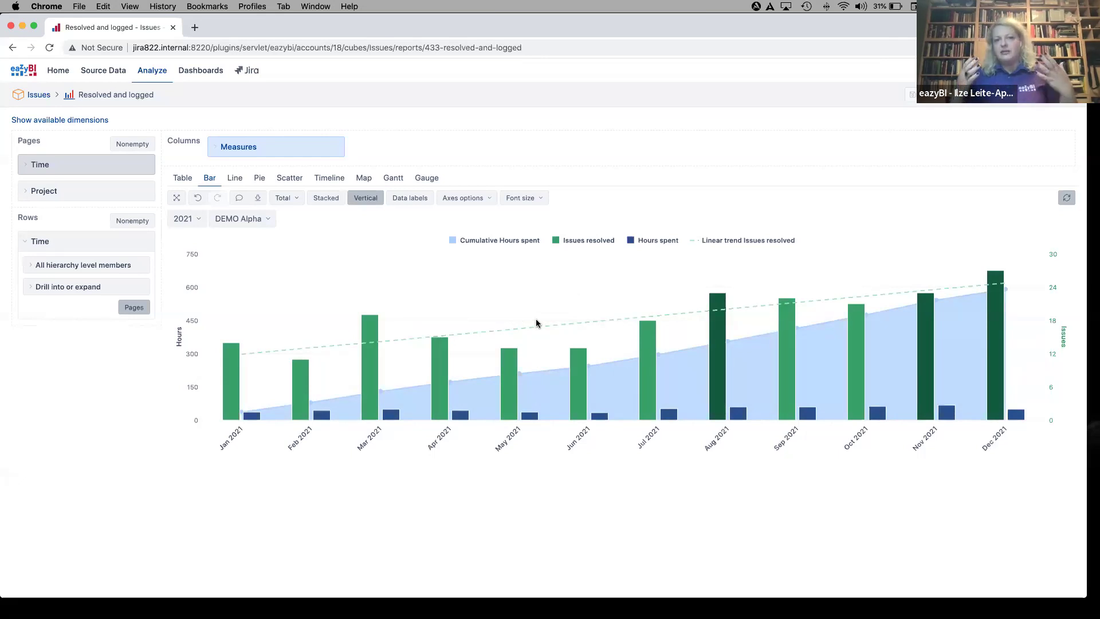
- Drill through the worklogs behind the Jul 2021 Hours spent bar, review the entries and close the list
mouse_move(643, 343)
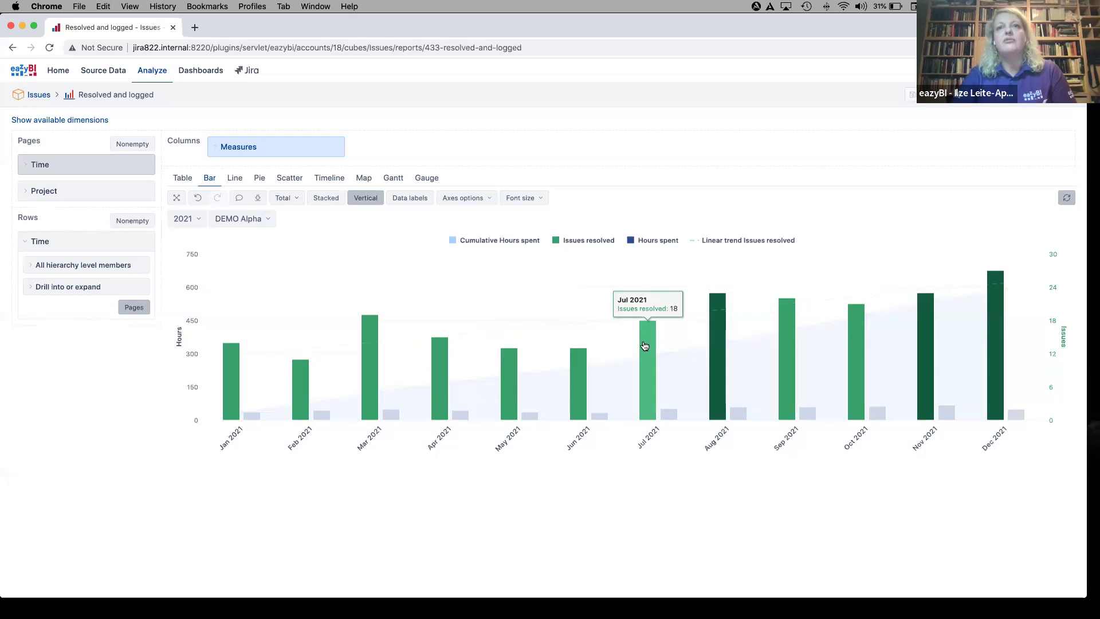
click(645, 345)
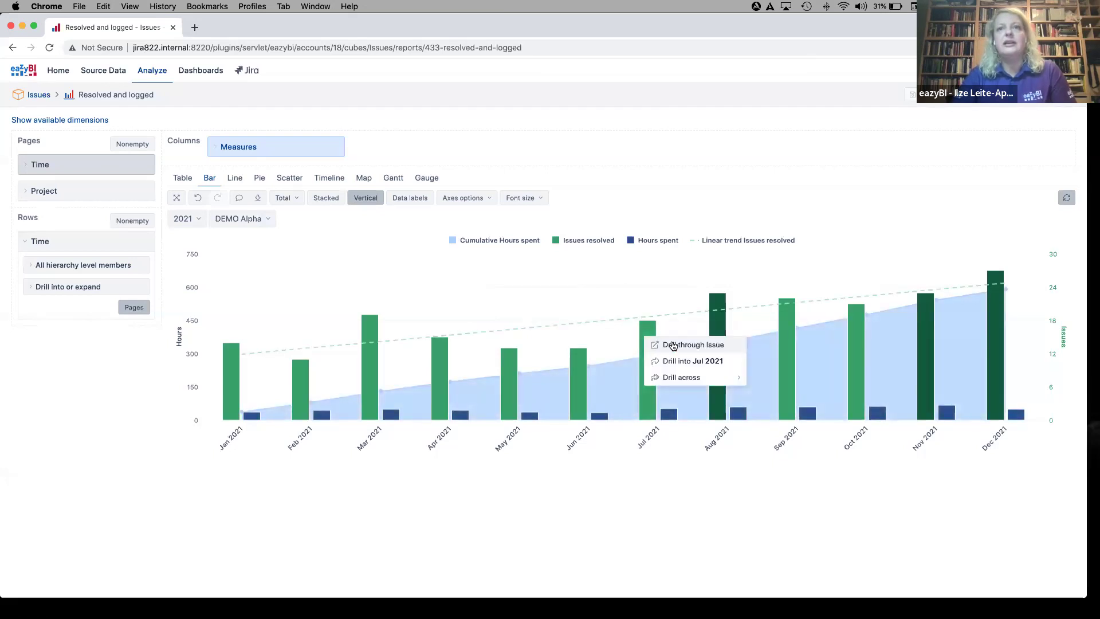
click(671, 418)
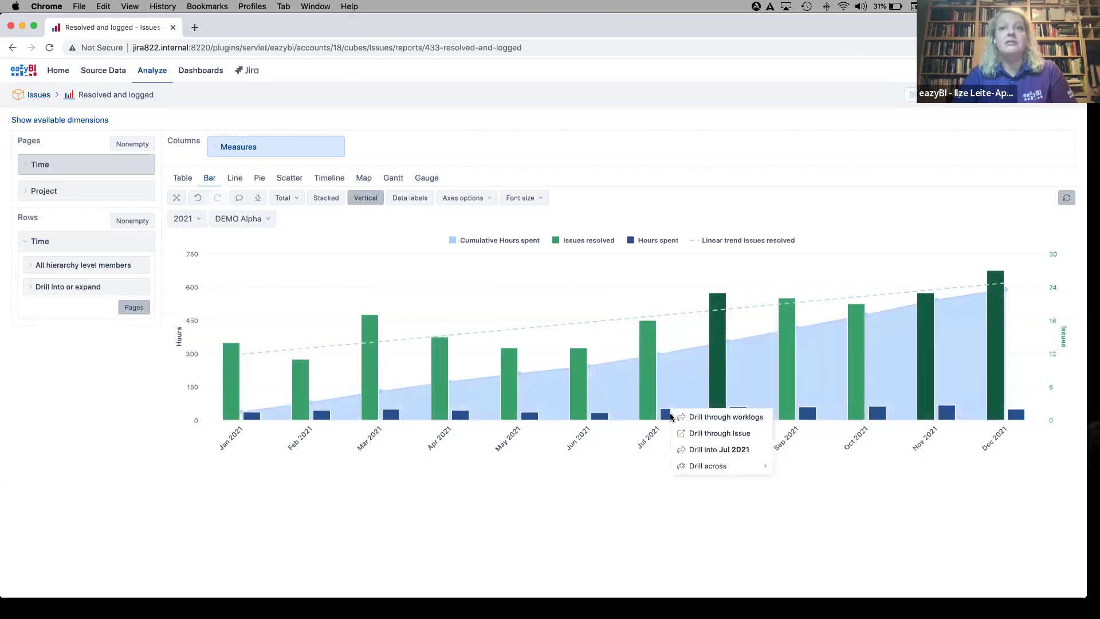
click(708, 417)
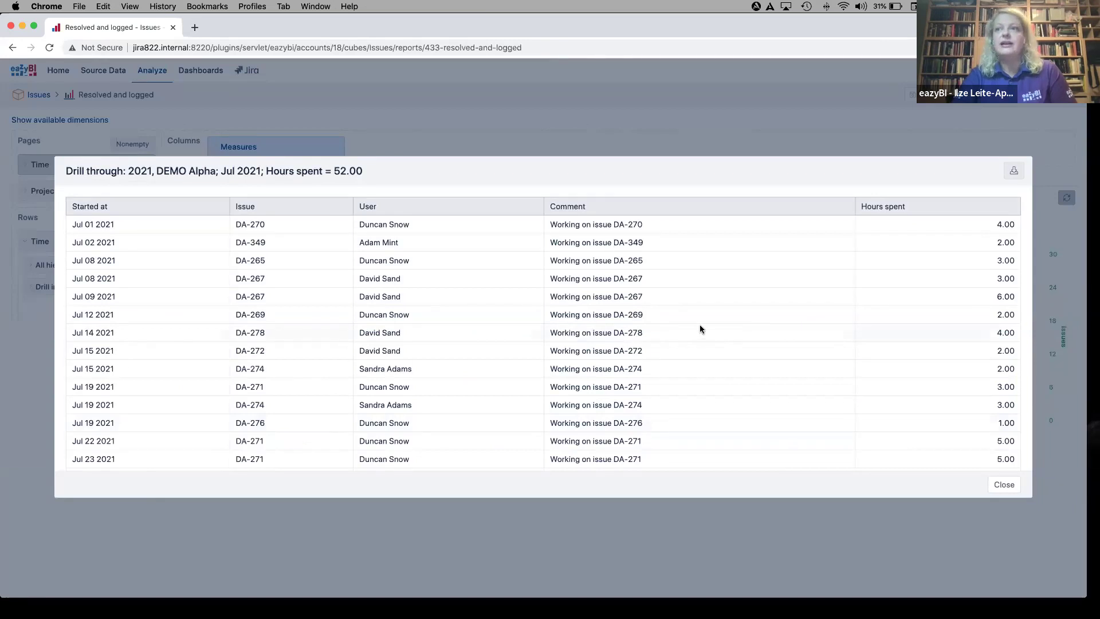
scroll(700, 325, down, 3)
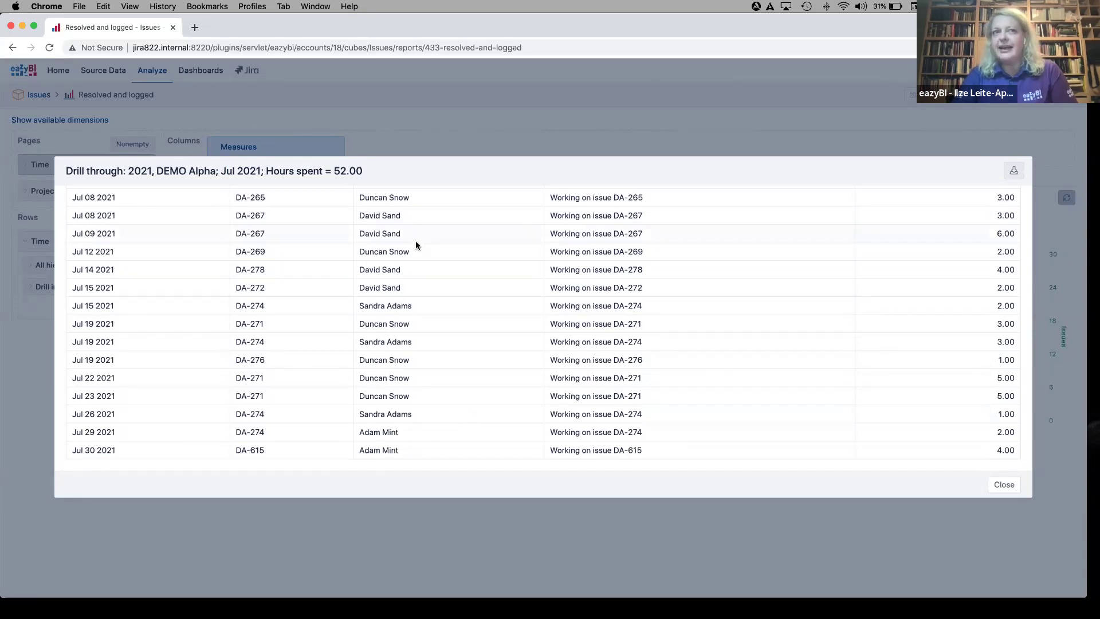
click(1005, 486)
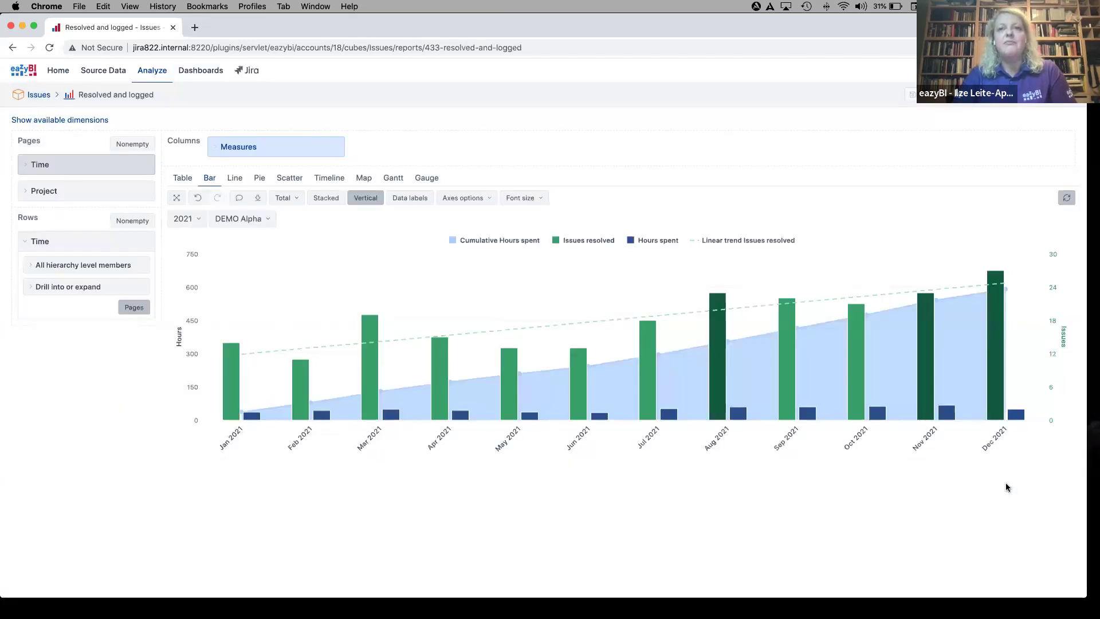
- Drill across the Aug 2021 Hours spent bar by Logged by at User level, and undo the drill
mouse_move(738, 418)
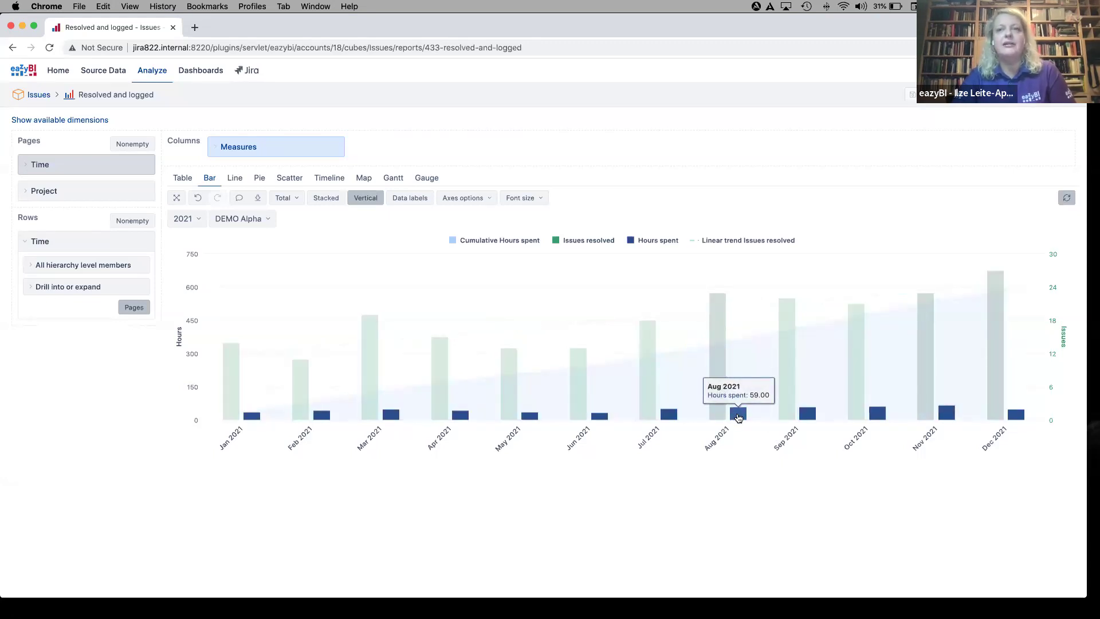
click(739, 418)
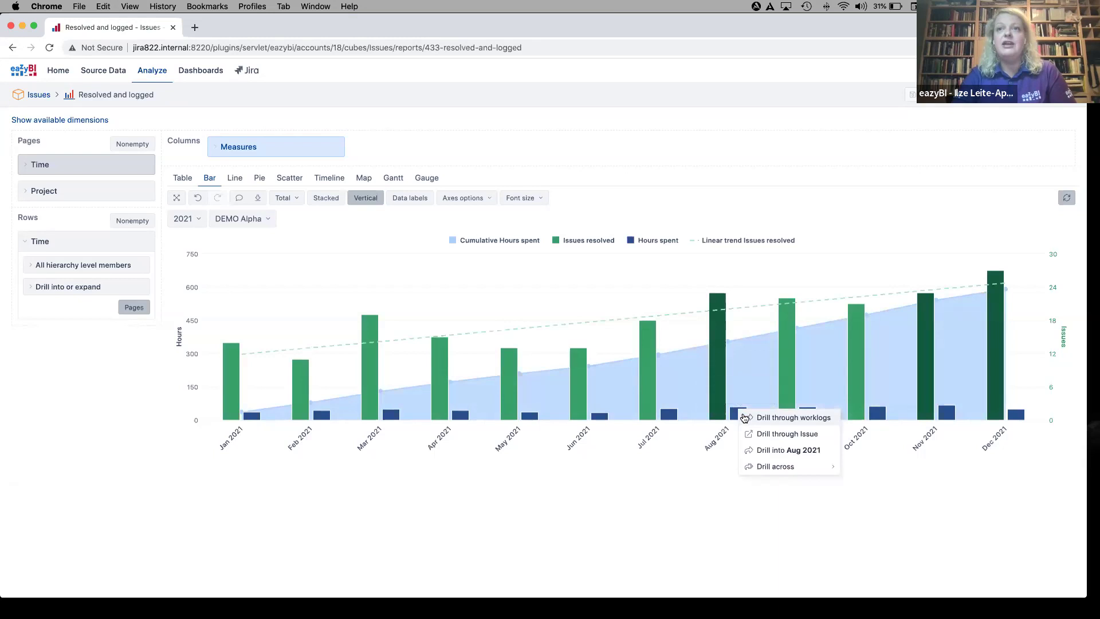
mouse_move(781, 465)
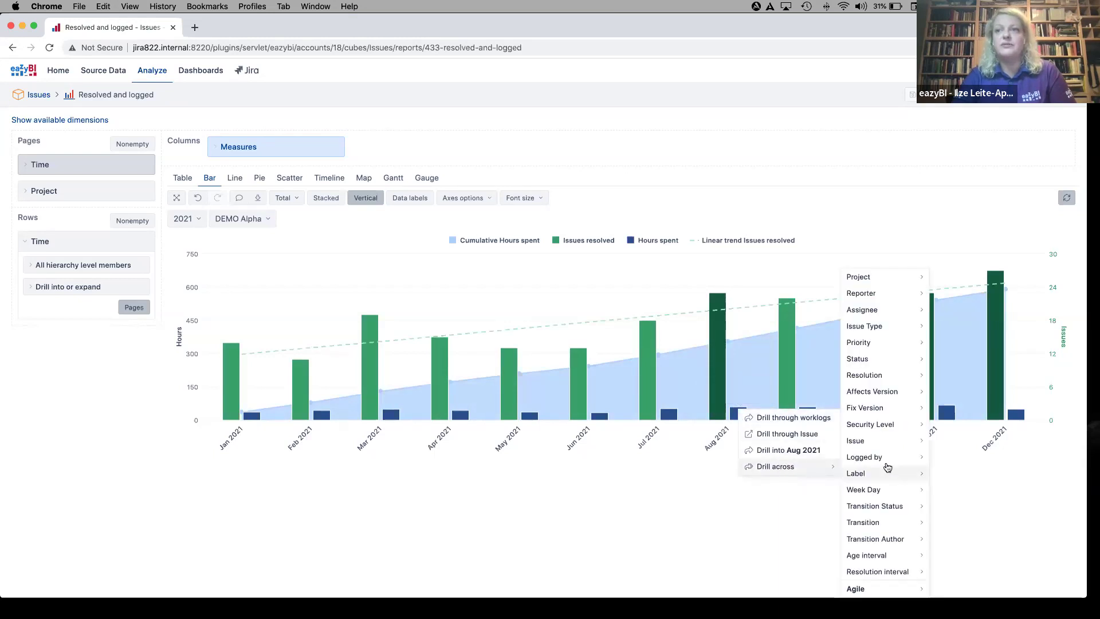
mouse_move(885, 460)
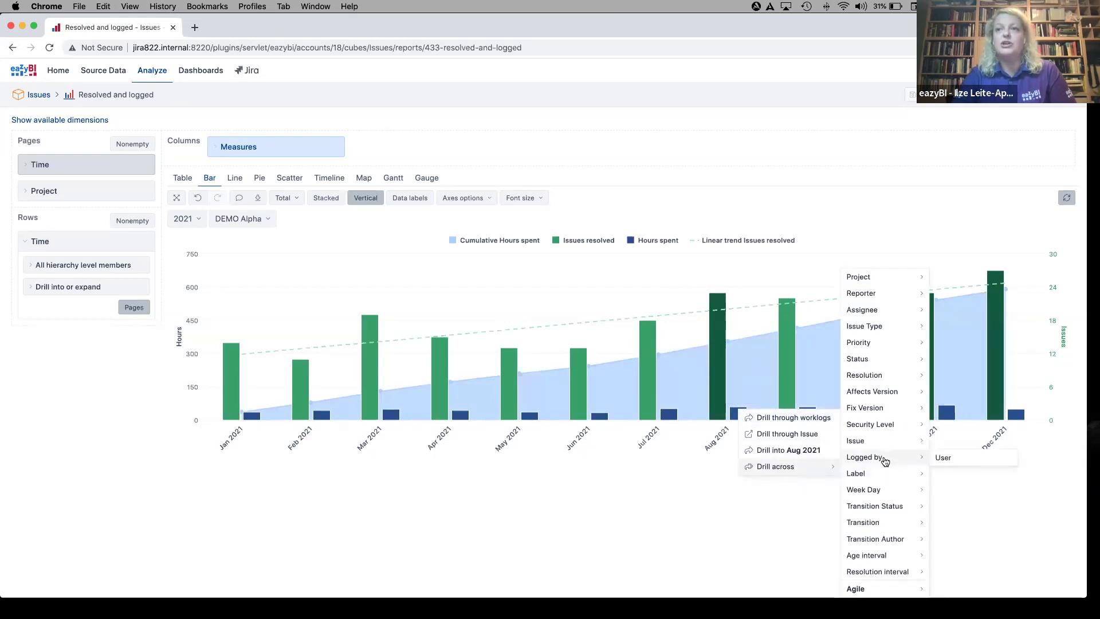
click(943, 458)
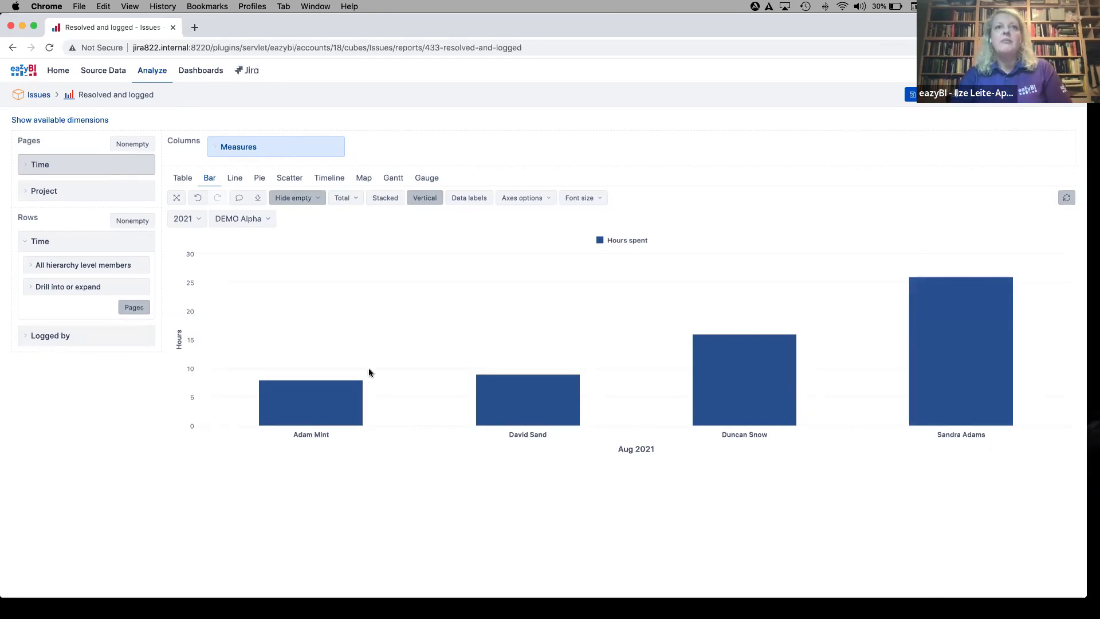
click(197, 198)
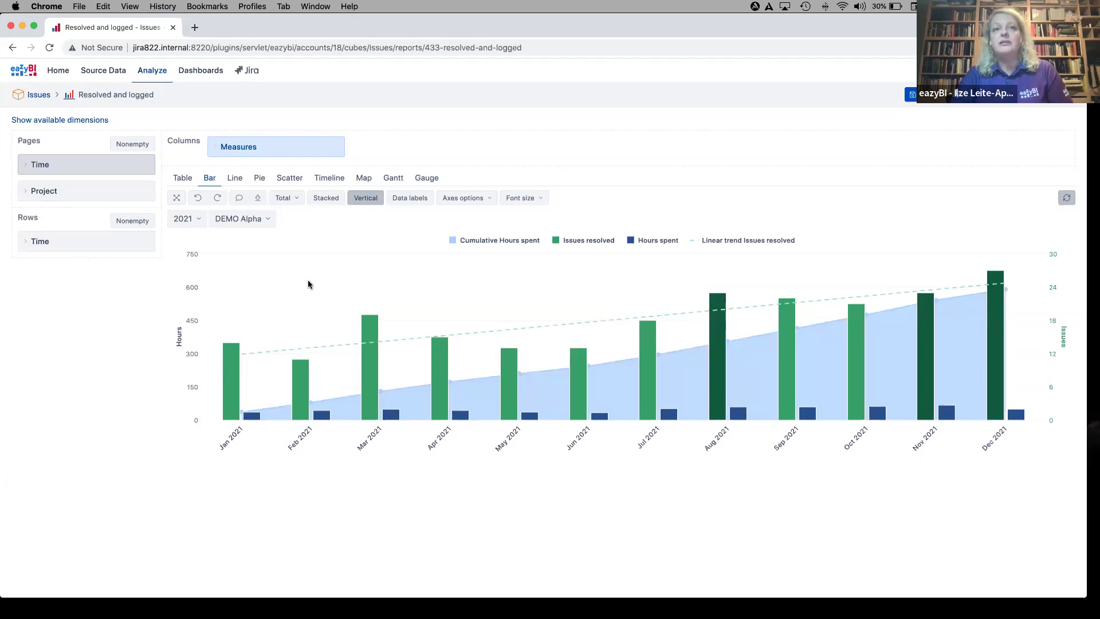
- Switch to the table view and remove the Cumulative Hours spent and Linear trend Issues resolved columns
click(182, 183)
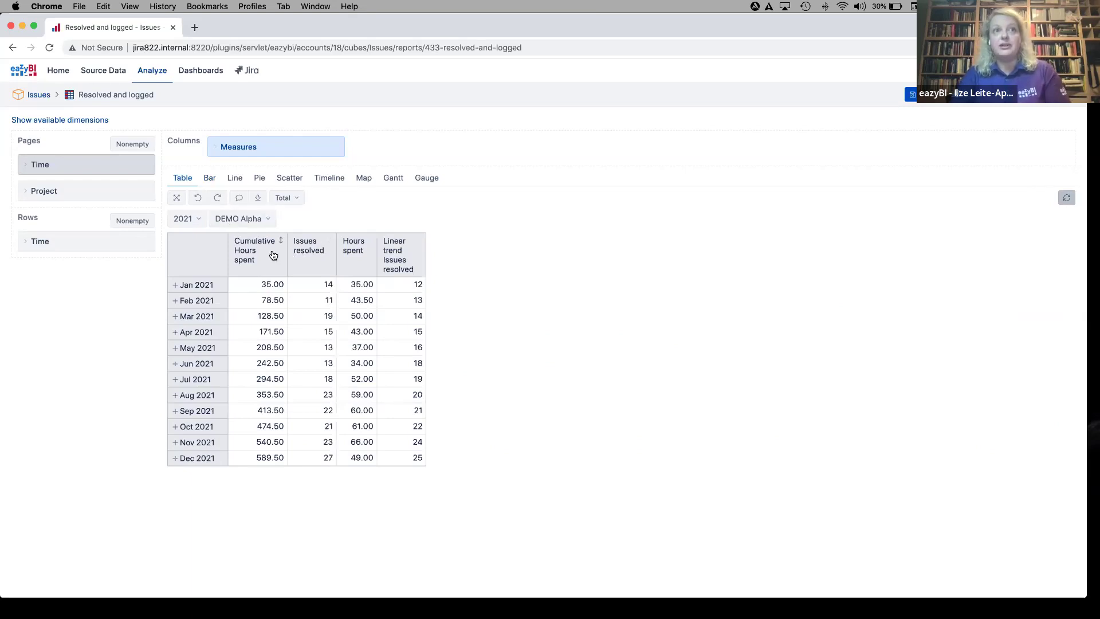
click(248, 257)
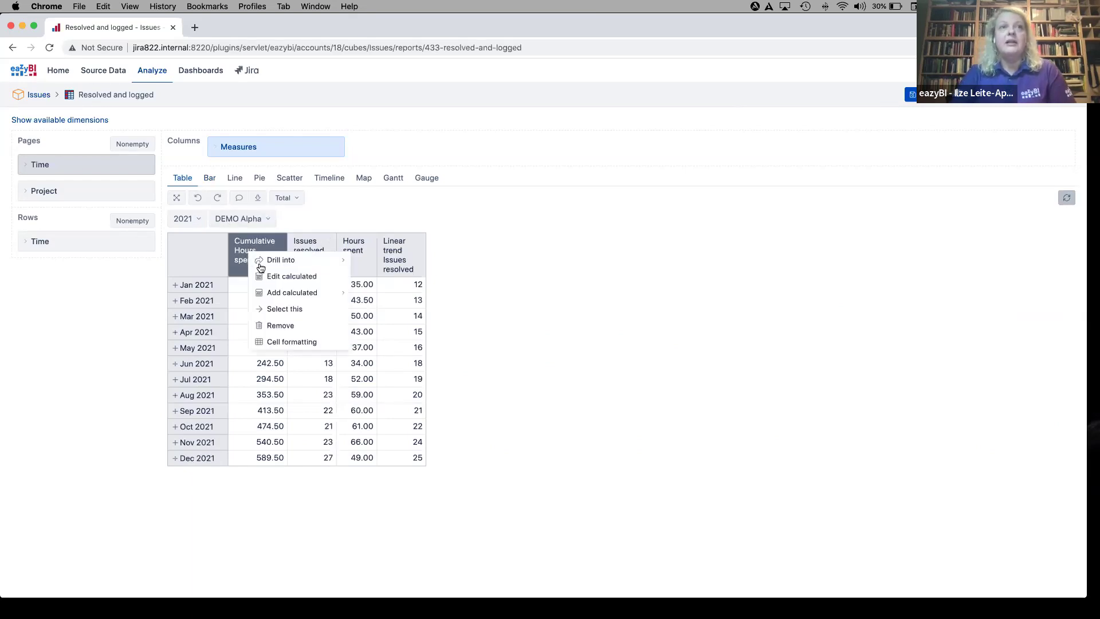
click(295, 325)
click(340, 254)
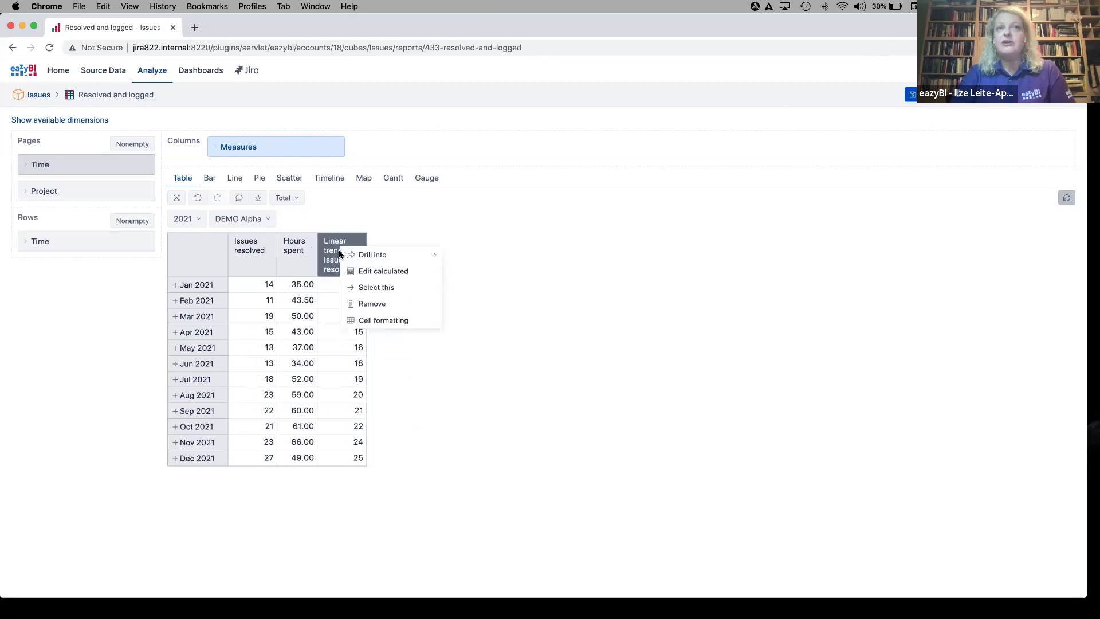
click(374, 305)
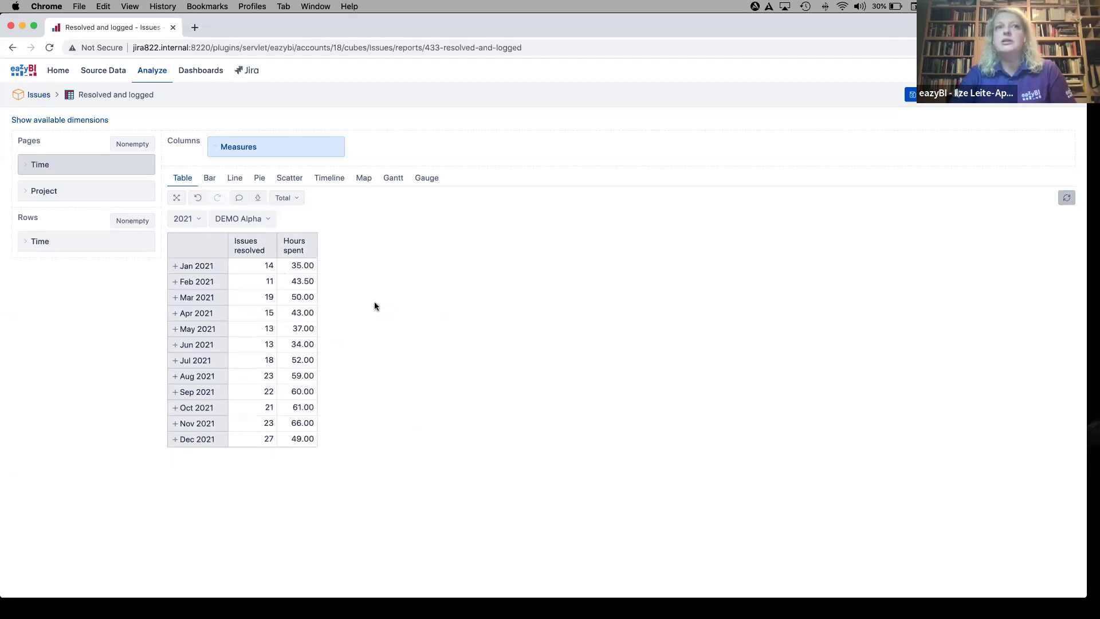
- Drill into the Hours spent column by the Logged by dimension at User level
click(296, 248)
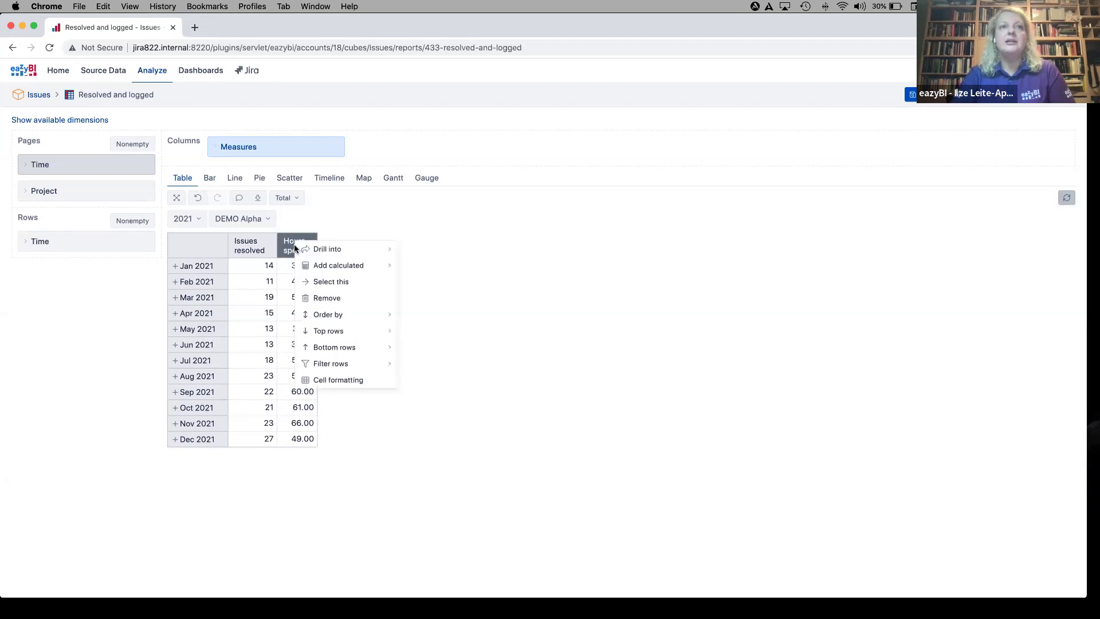
mouse_move(310, 249)
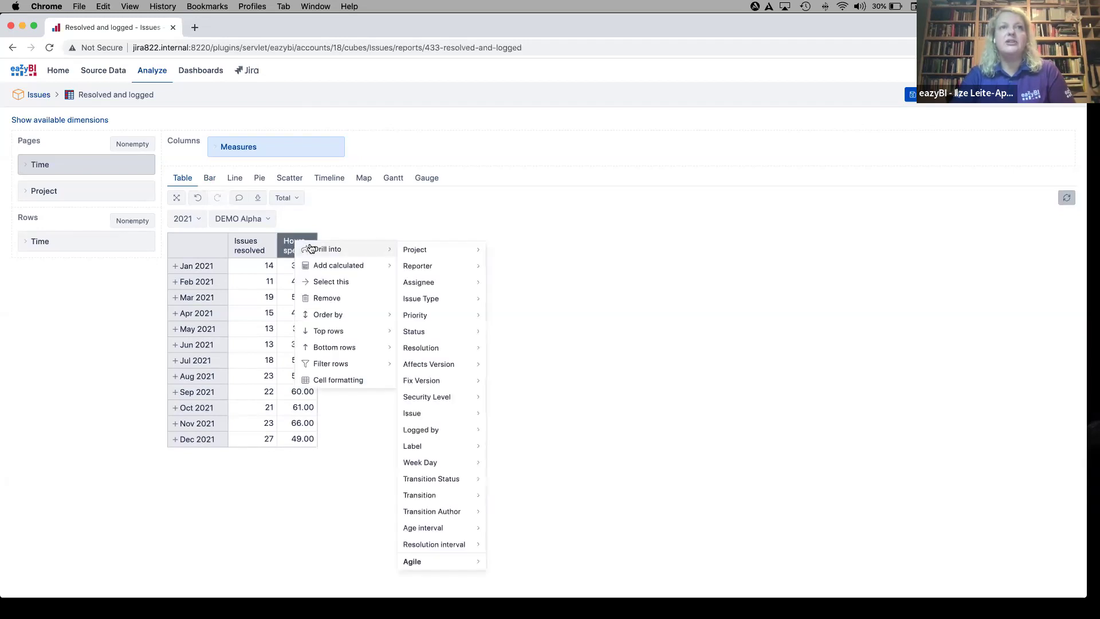
mouse_move(451, 435)
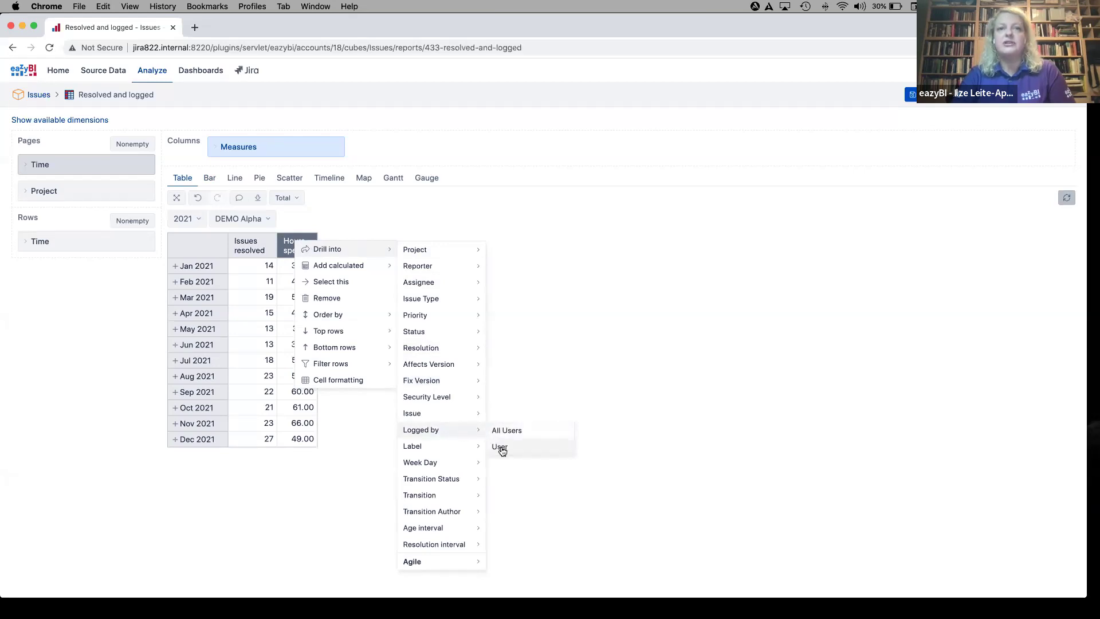
click(502, 448)
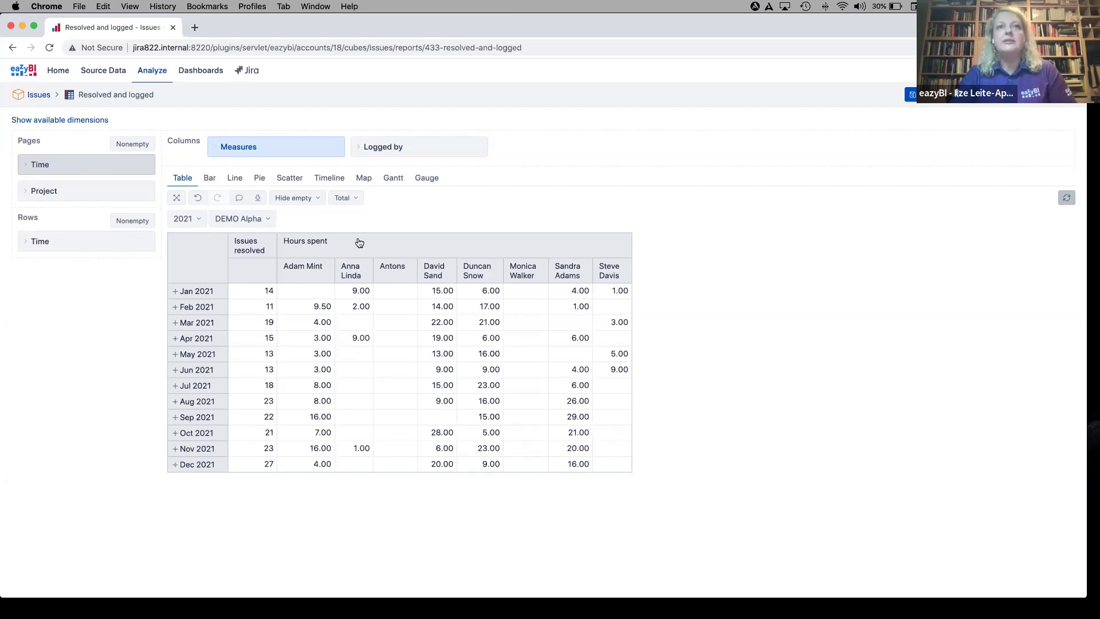
- Hide empty rows and columns in the table, and display the report as a bar chart
click(315, 199)
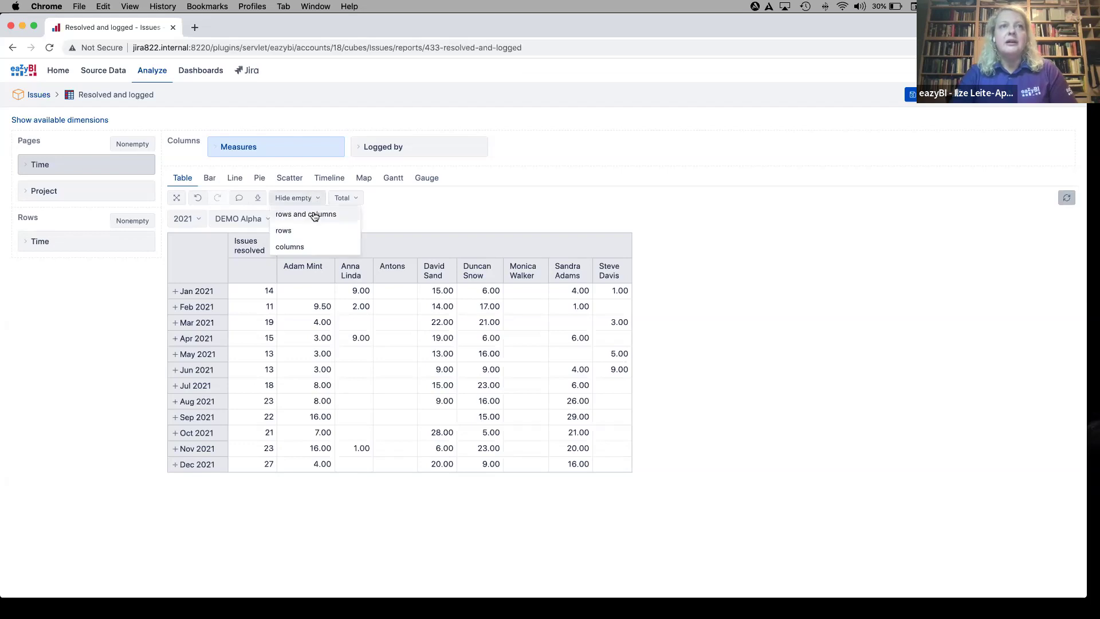
click(314, 216)
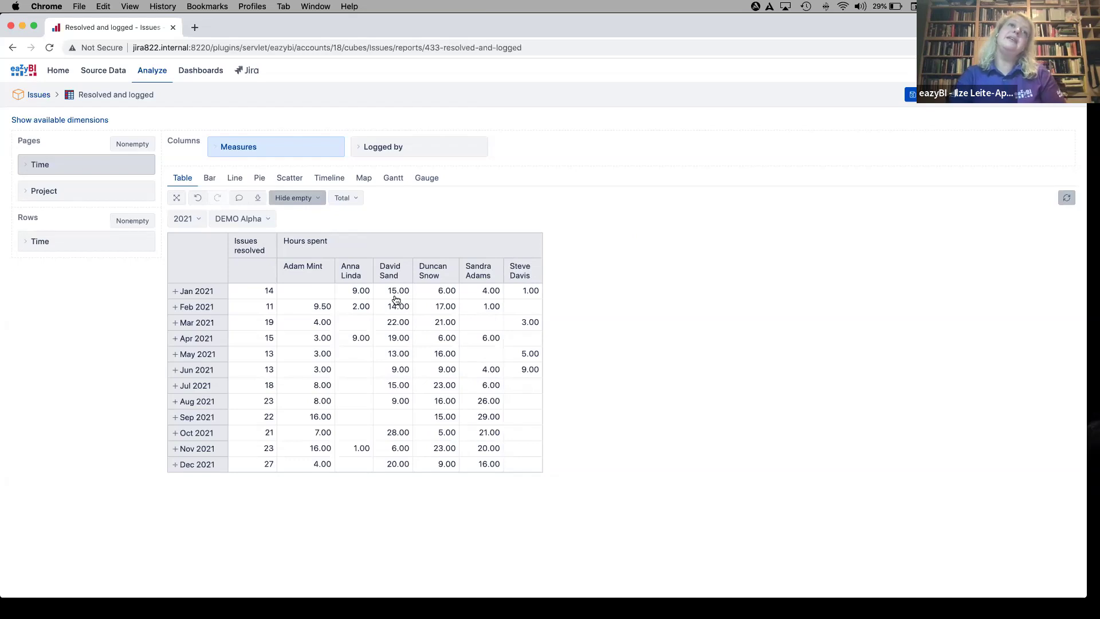
click(213, 185)
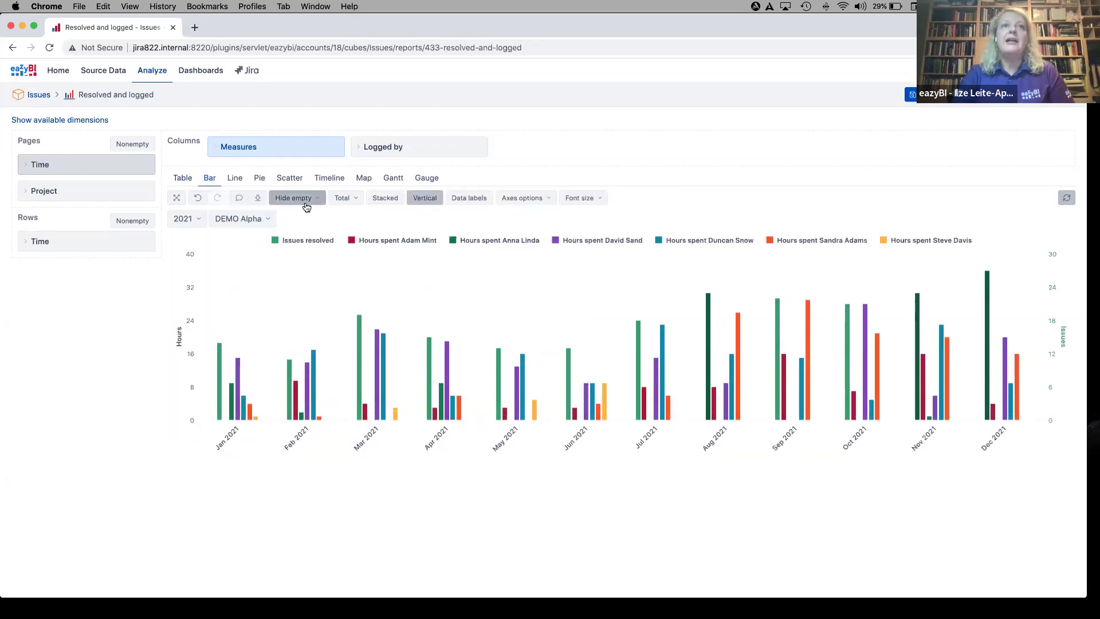
- Display the Issues resolved series as a spline and stack the Hours spent bars
click(275, 240)
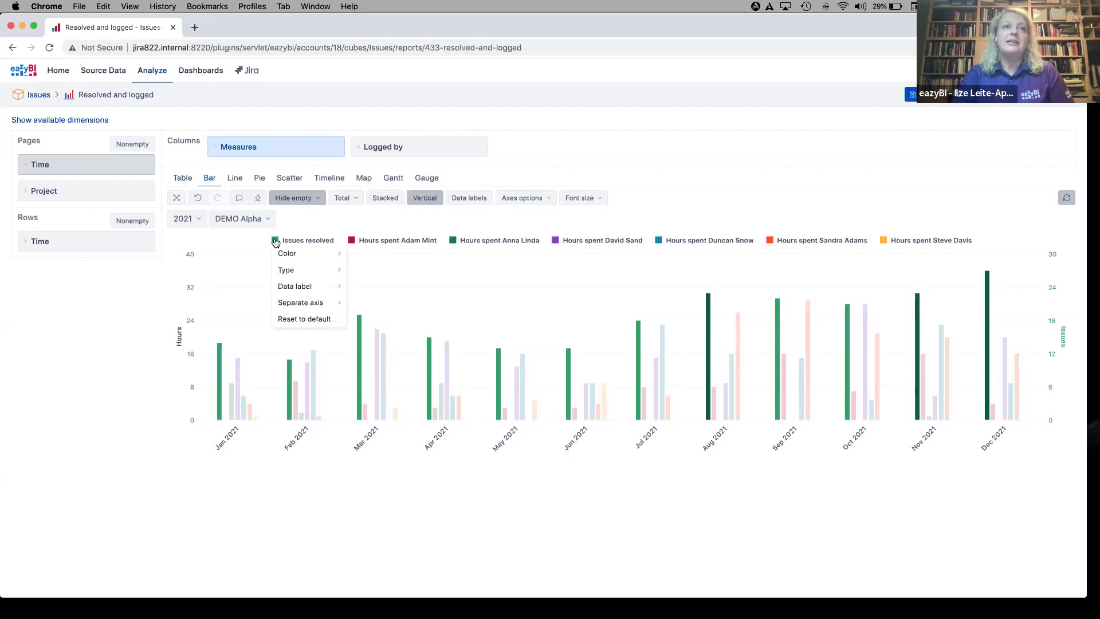
mouse_move(298, 270)
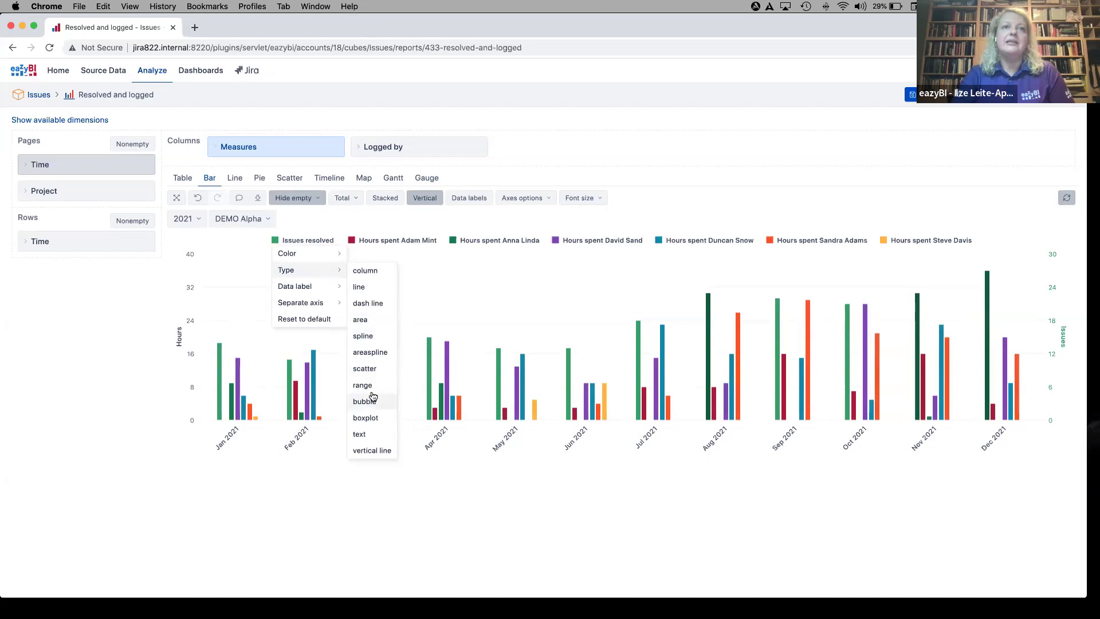
click(373, 335)
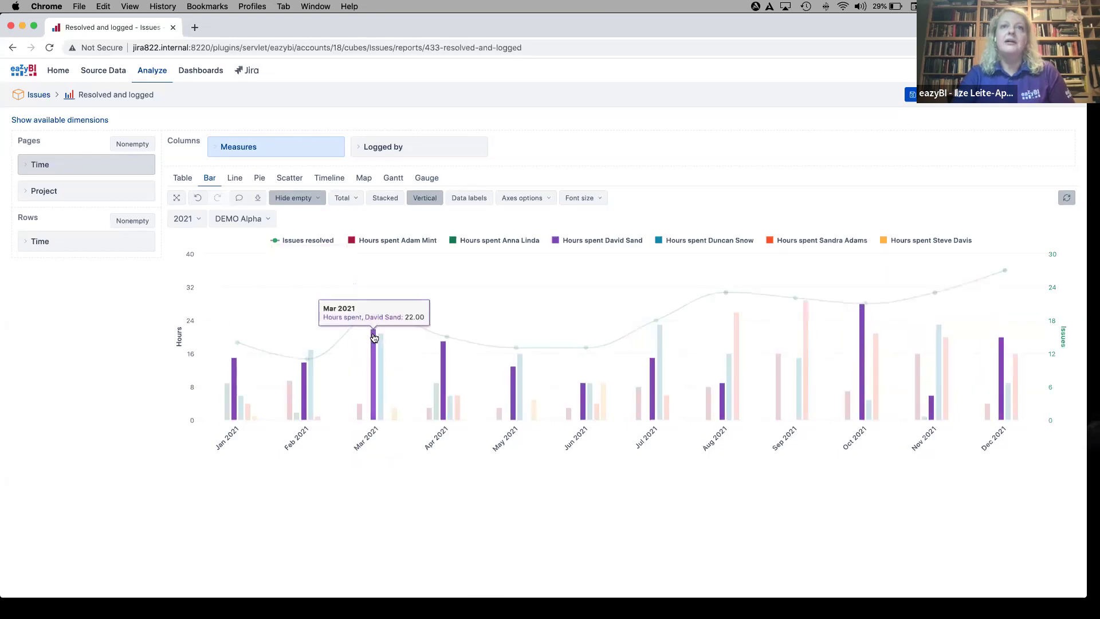
click(388, 202)
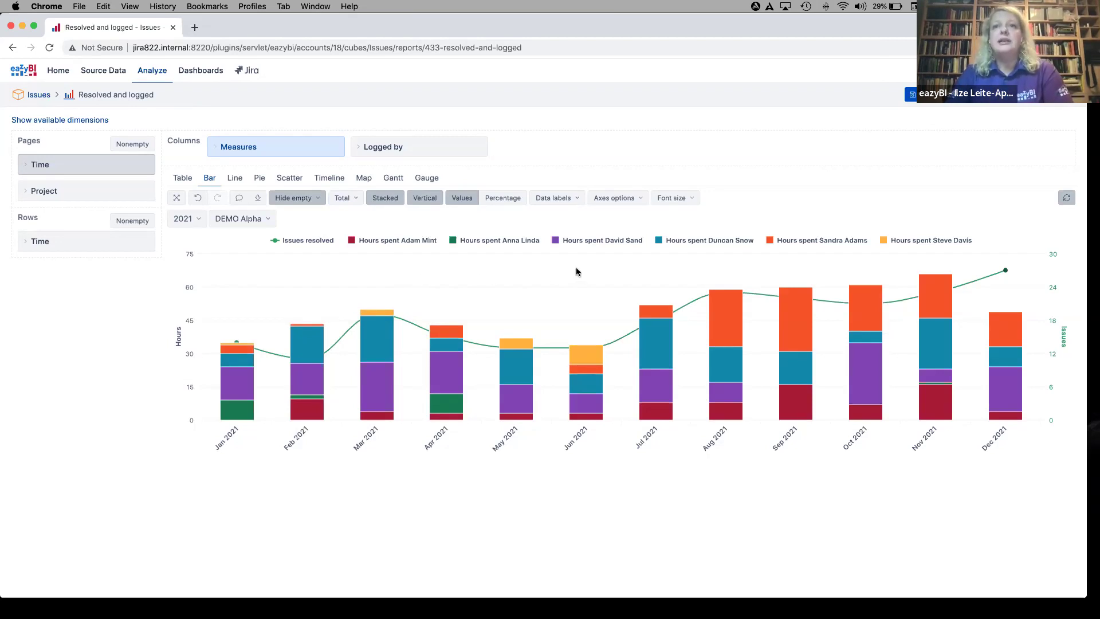
mouse_move(799, 308)
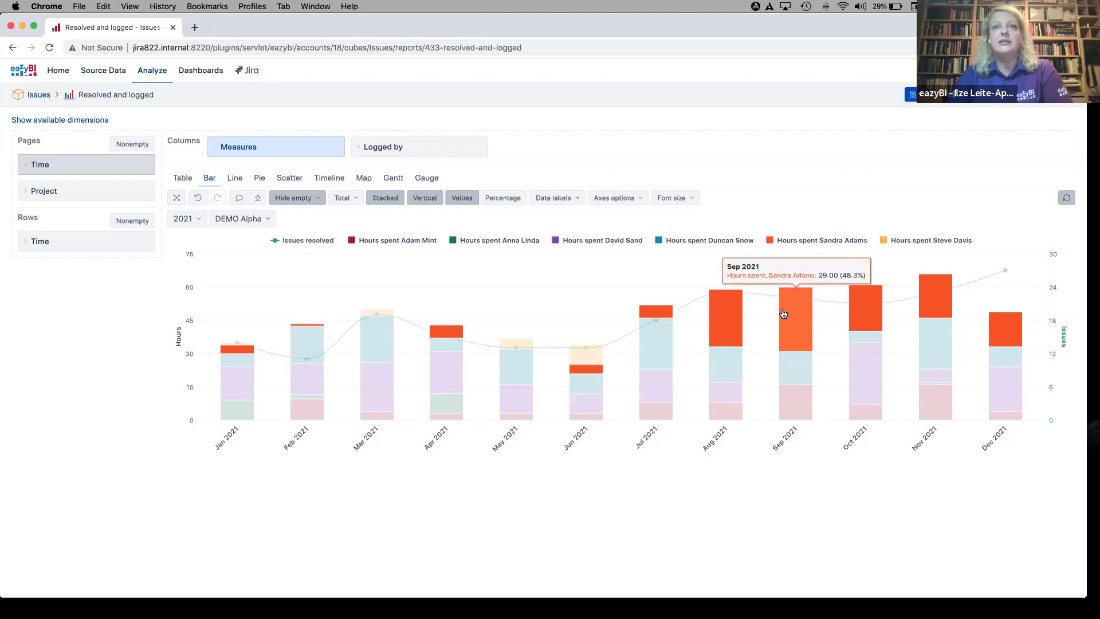
mouse_move(575, 354)
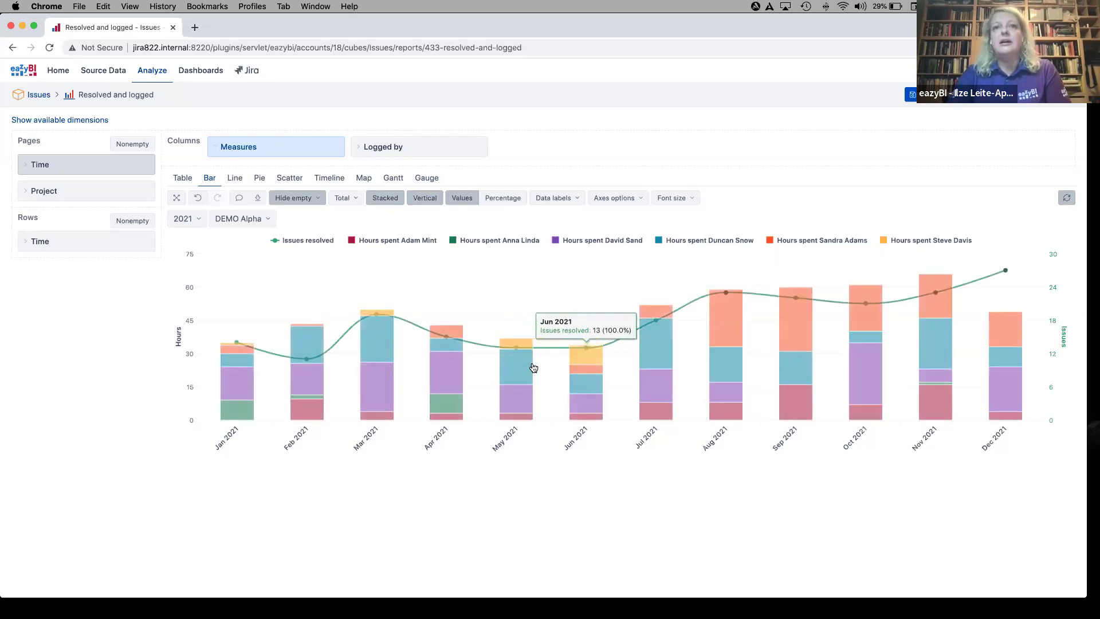
mouse_move(523, 370)
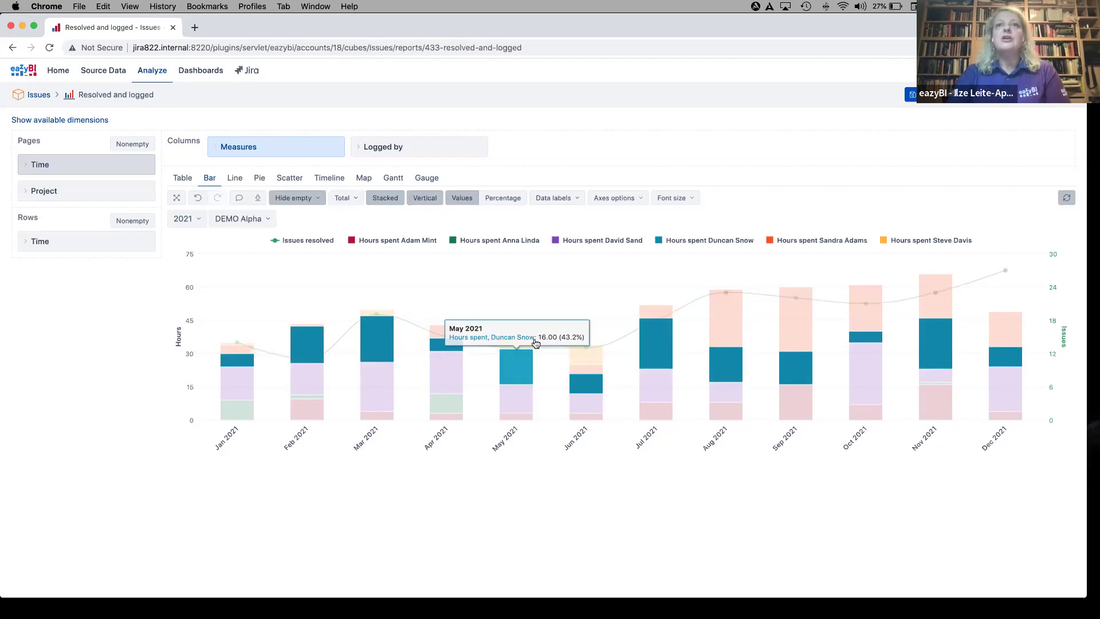
click(737, 329)
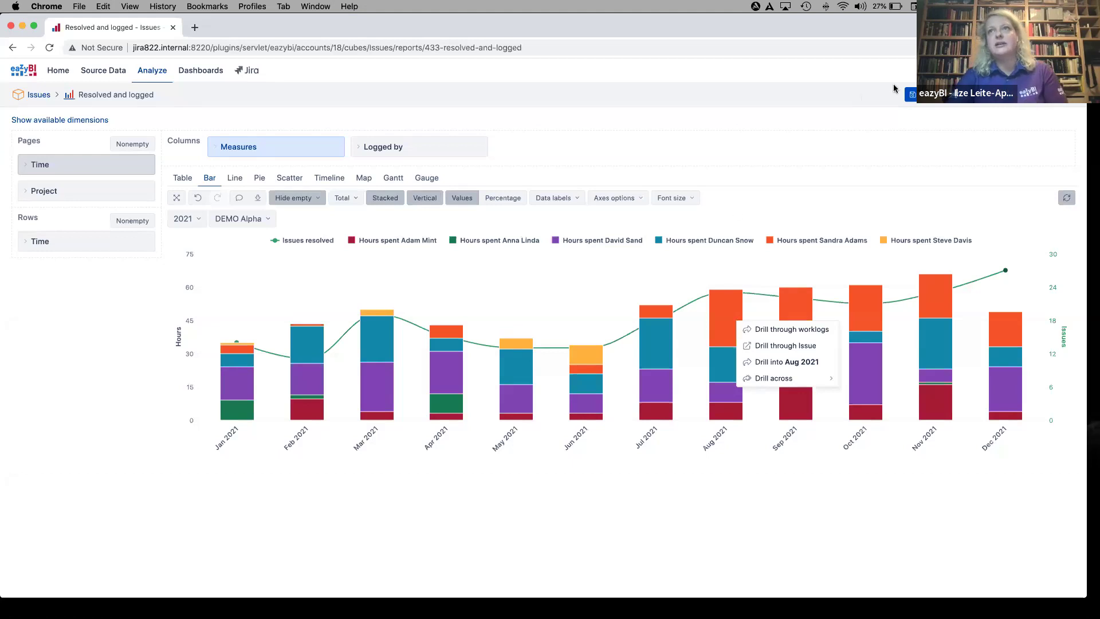
- Save the report as a new one named "Looged by users" in the Home folder
click(969, 102)
drag(494, 230, 370, 229)
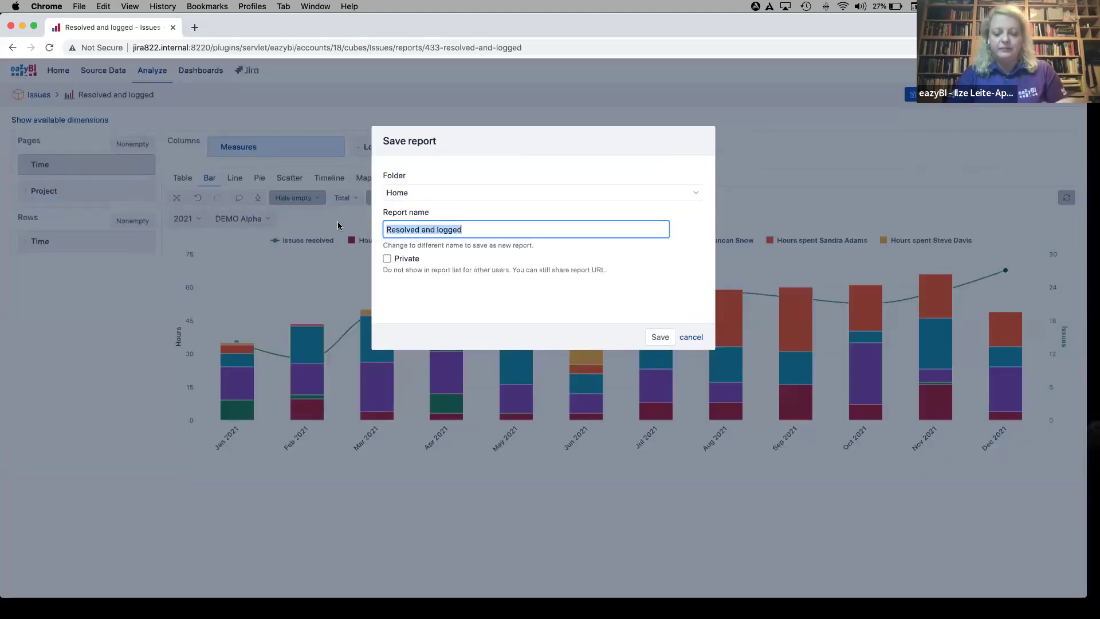
text(Logged by us)
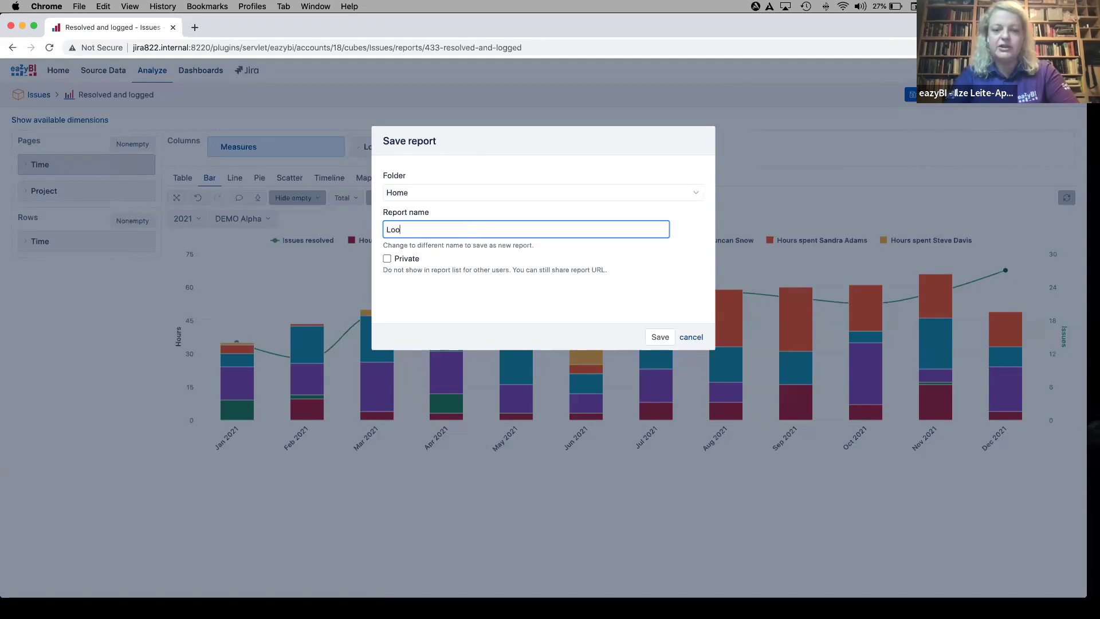
text(ers)
click(665, 337)
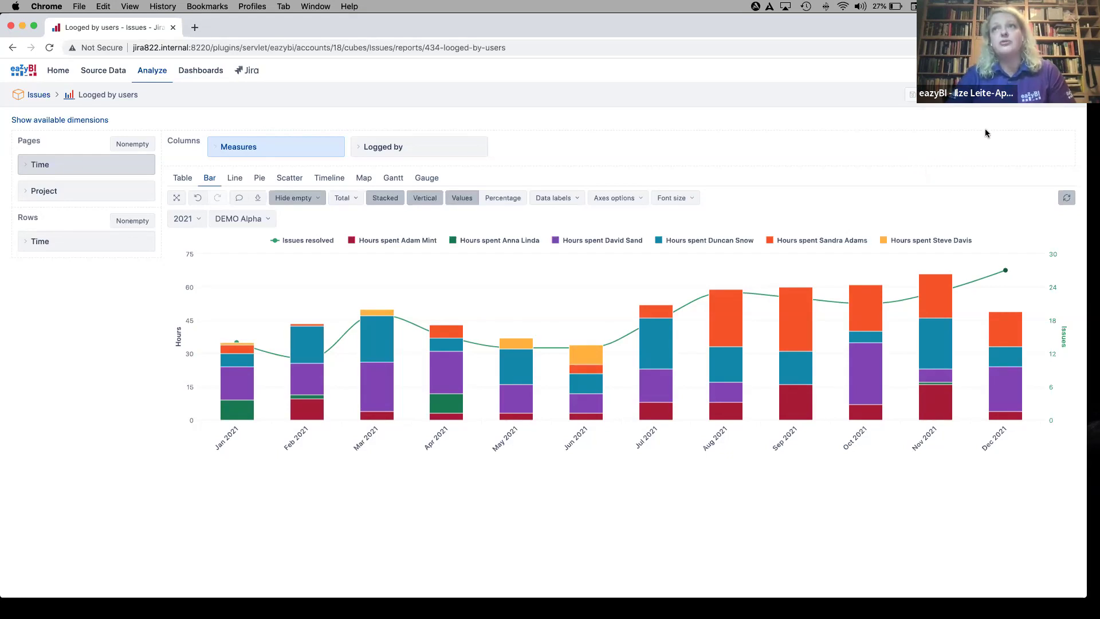
- Start a new Issues report with the Issue dimension in rows and Project in pages
click(1006, 102)
click(653, 241)
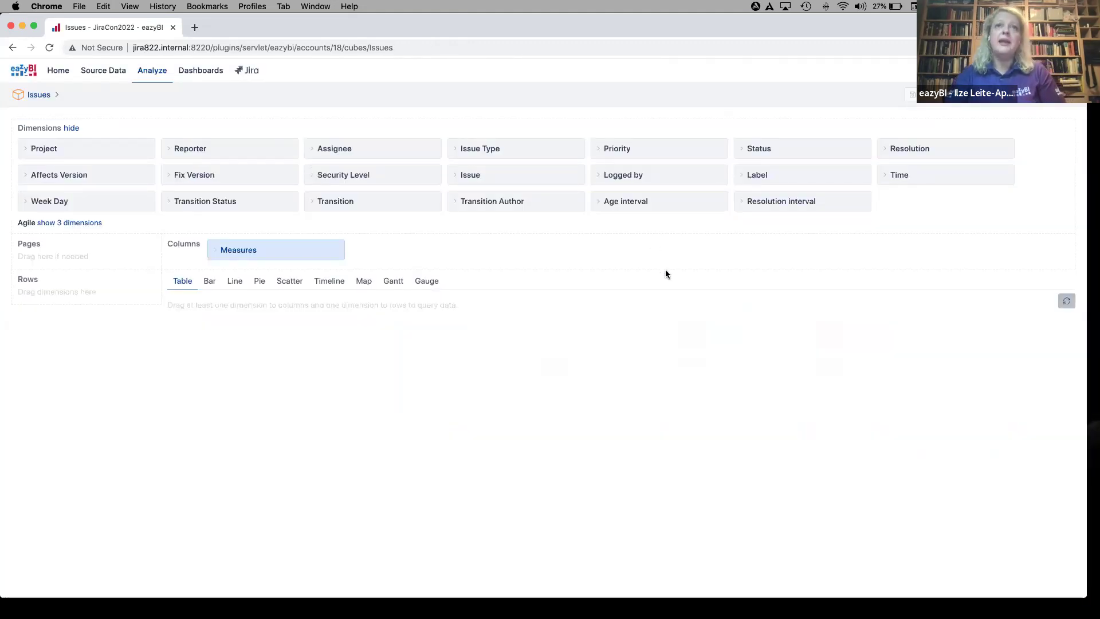
drag(507, 176, 71, 305)
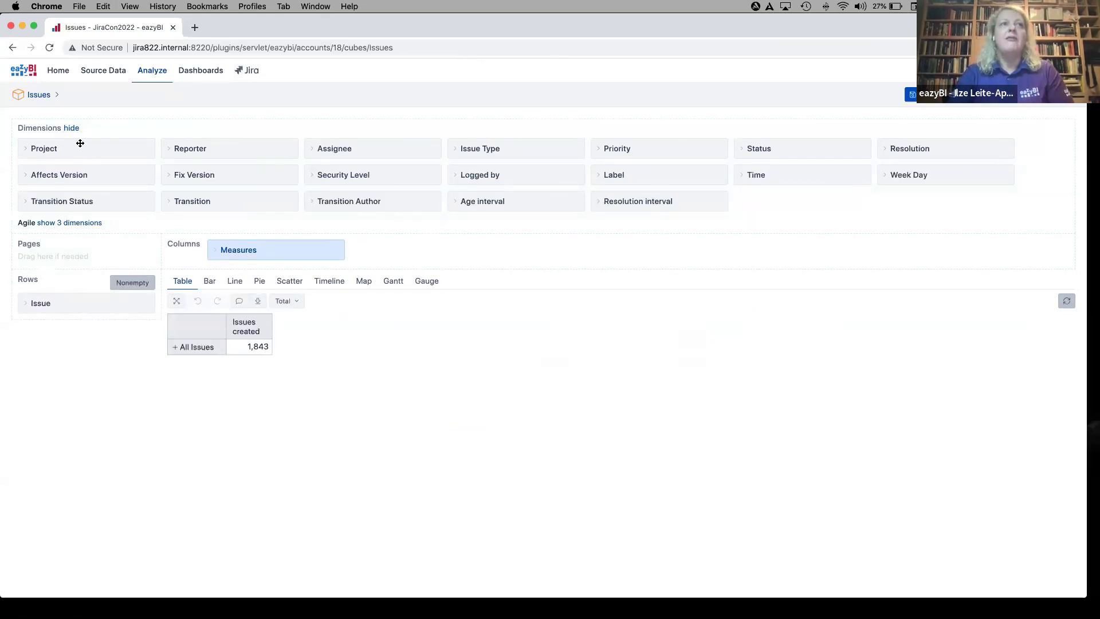
drag(79, 145, 86, 266)
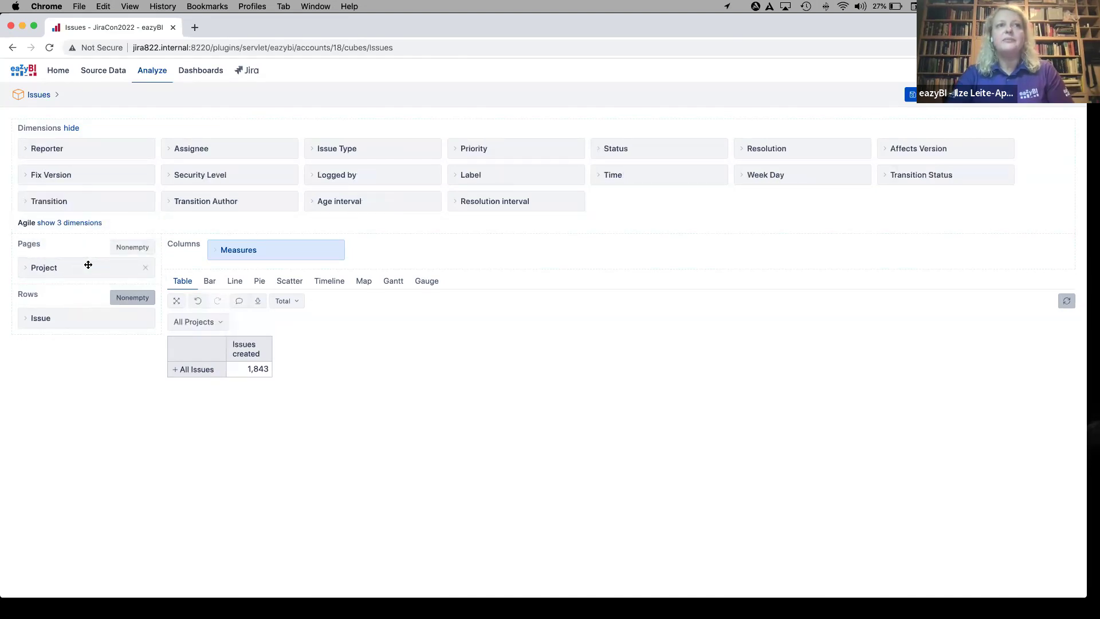
- Replace the Issues created measure with Average resolution days in the columns
click(270, 247)
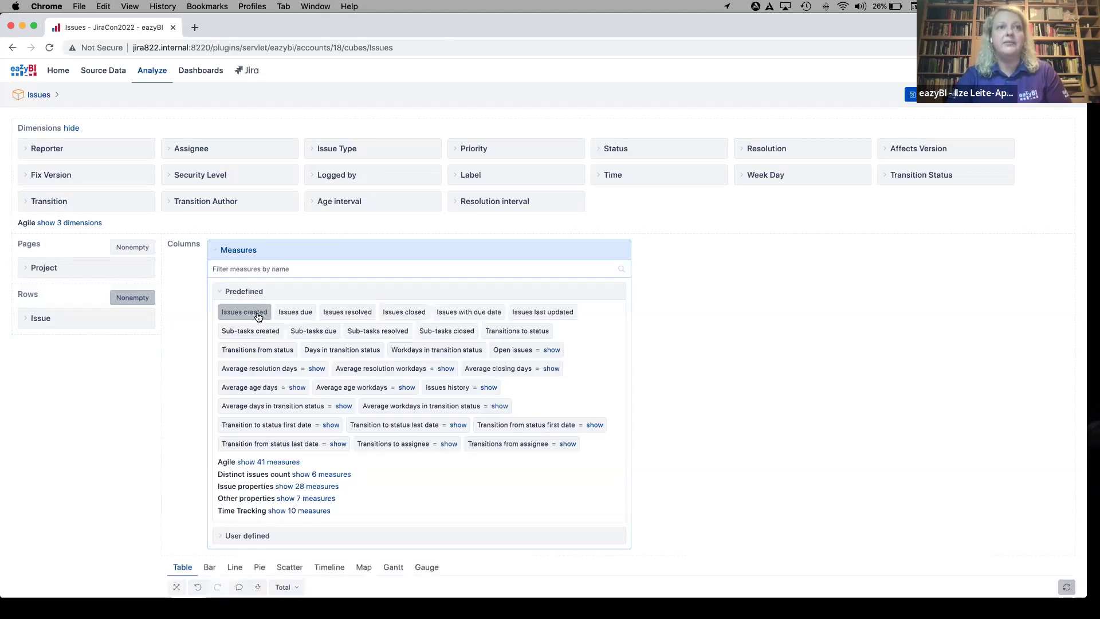
click(260, 273)
text(aver)
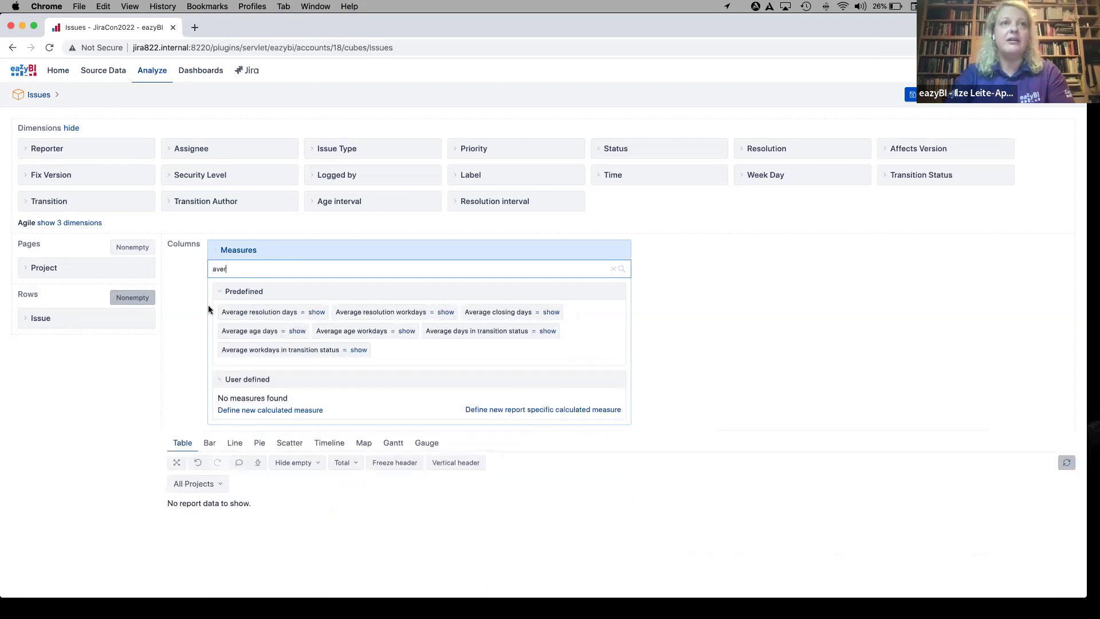
click(270, 313)
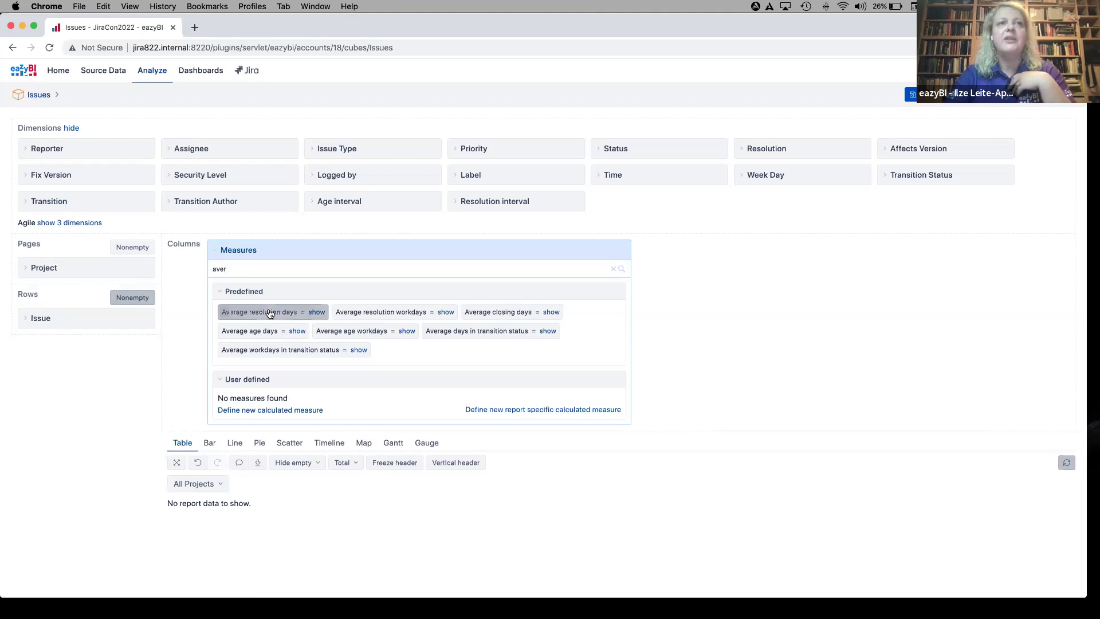
- Add the Hours spent and Original estimated hours measures to the columns
click(251, 267)
key(BackSpace)
key(BackSpace)
key(BackSpace)
key(BackSpace)
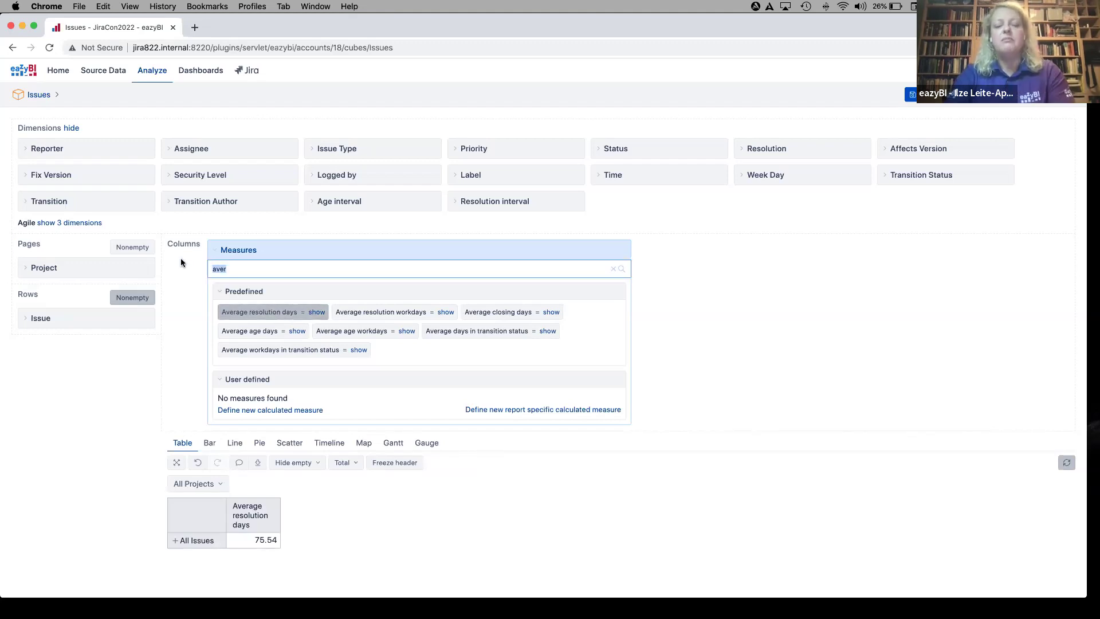
text(hours)
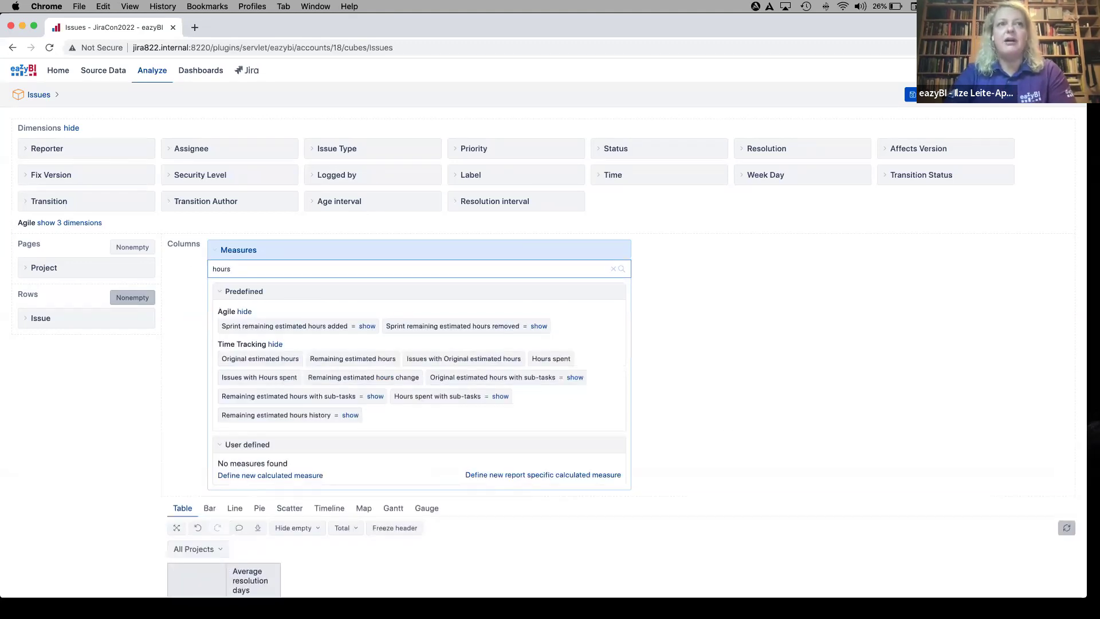
click(561, 361)
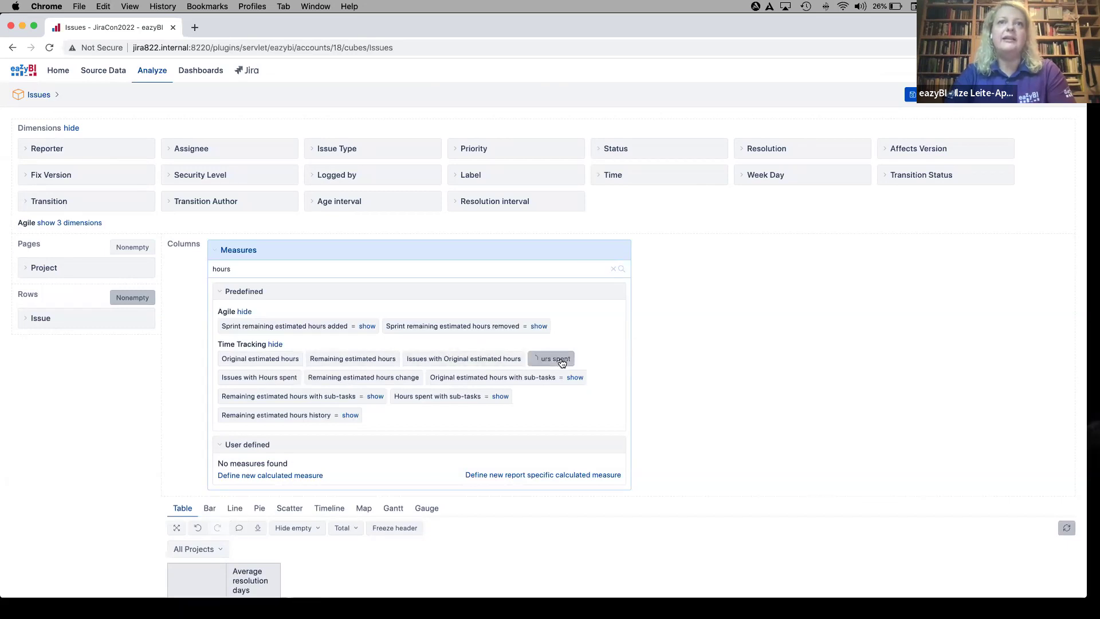
click(246, 365)
- Add the Issue assignee property as a column
click(257, 269)
key(BackSpace)
key(BackSpace)
key(BackSpace)
key(BackSpace)
key(BackSpace)
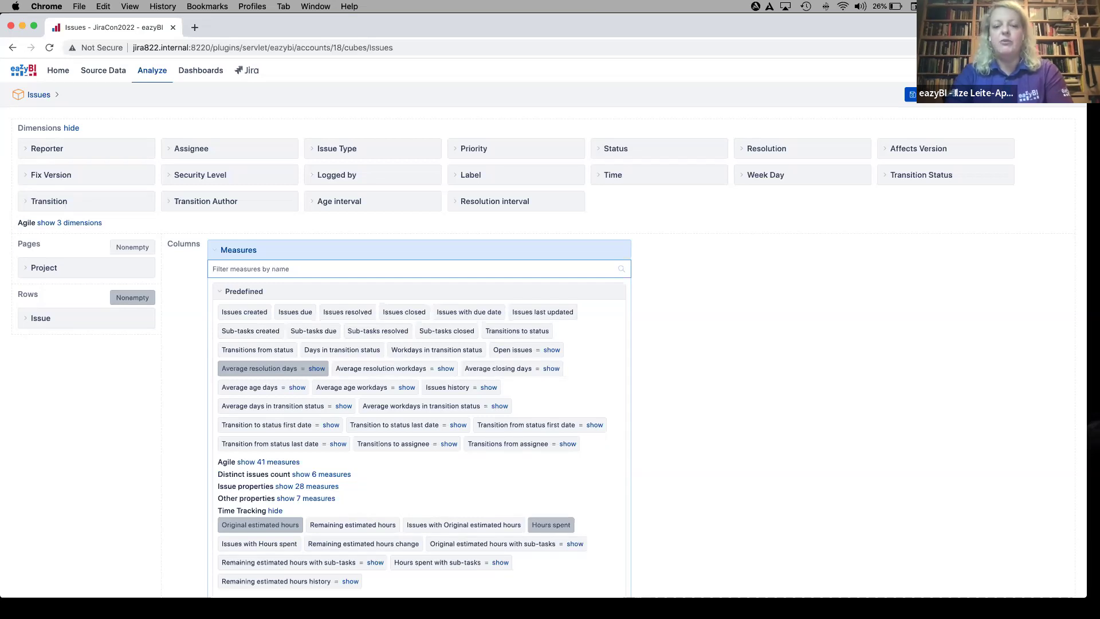
text(assi)
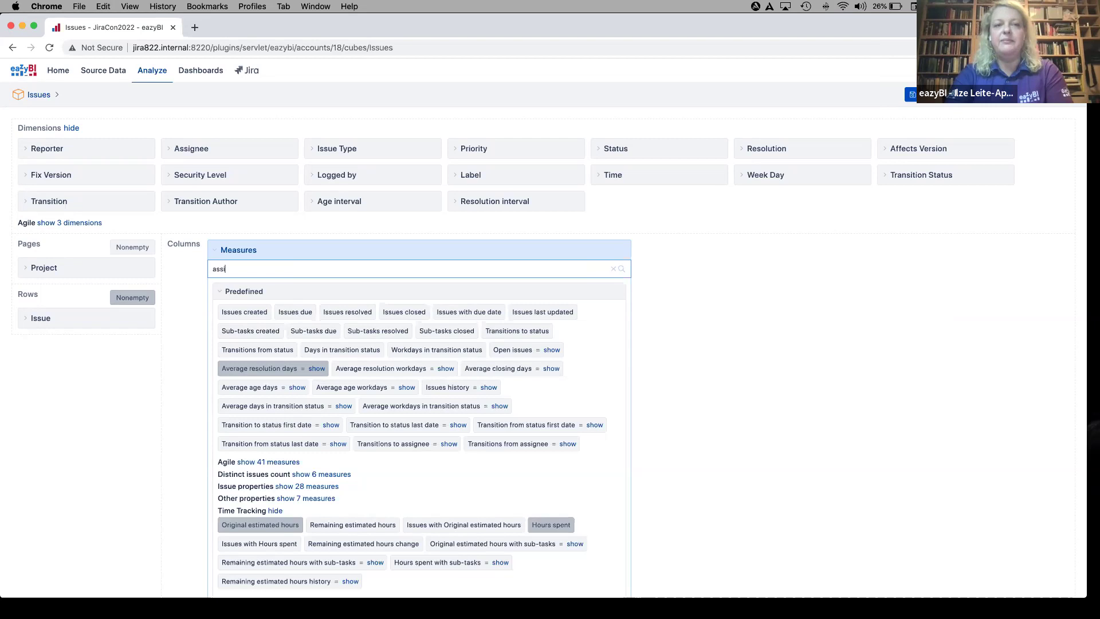
text(gn)
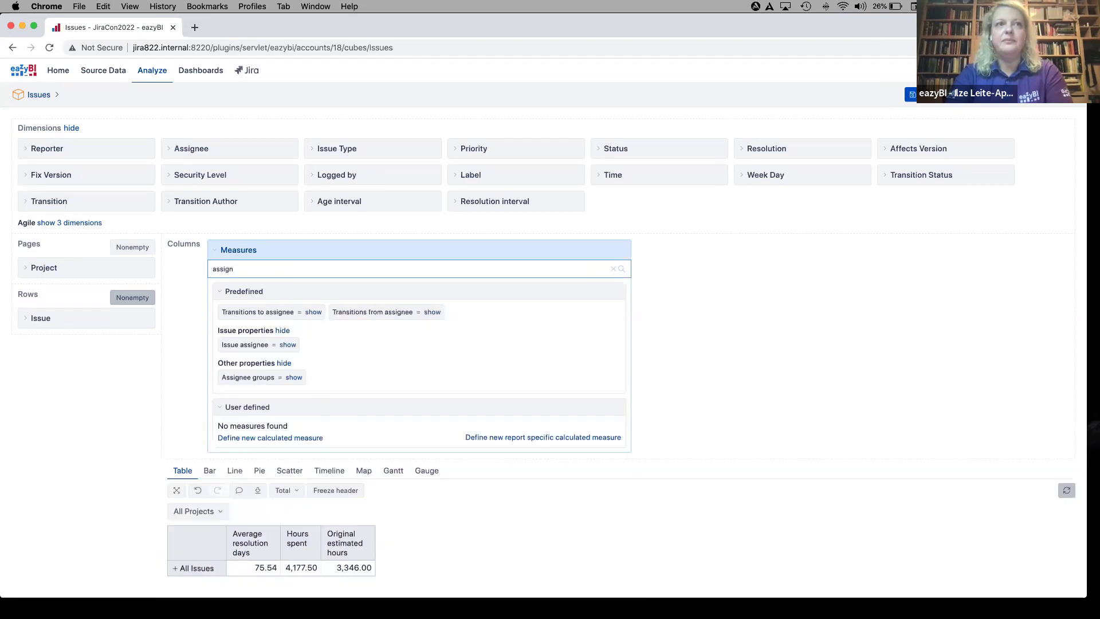
click(240, 346)
- Add the Issue resolution date property as a column
click(263, 276)
key(ctrl+a)
text(resolu)
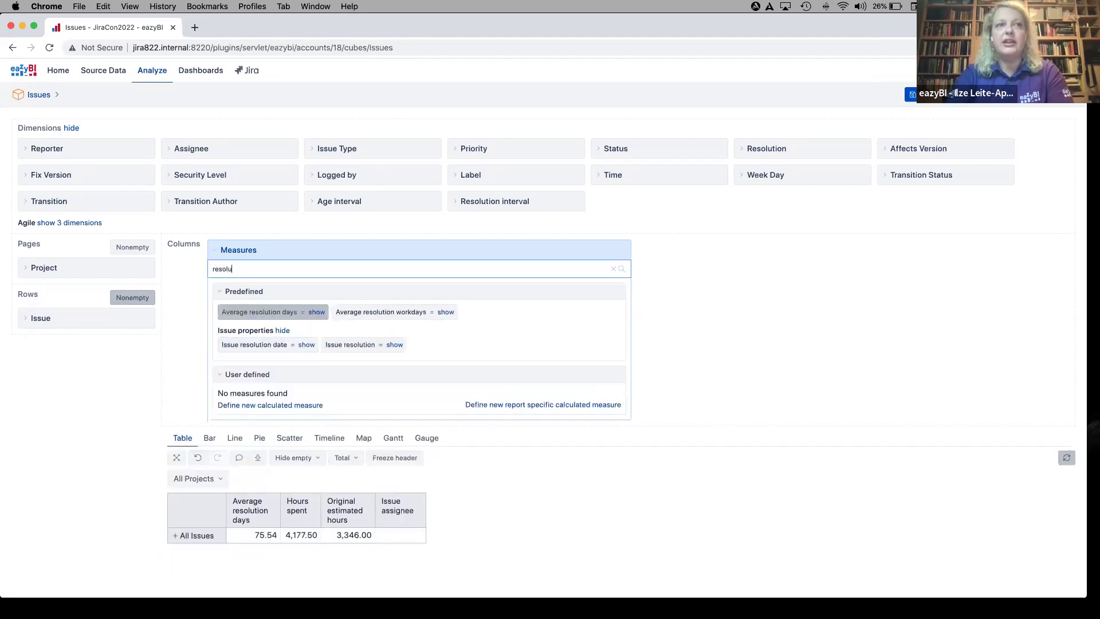
click(248, 344)
- Add the Issue type property as a column and close the measure selection
click(246, 270)
key(ctrl+a)
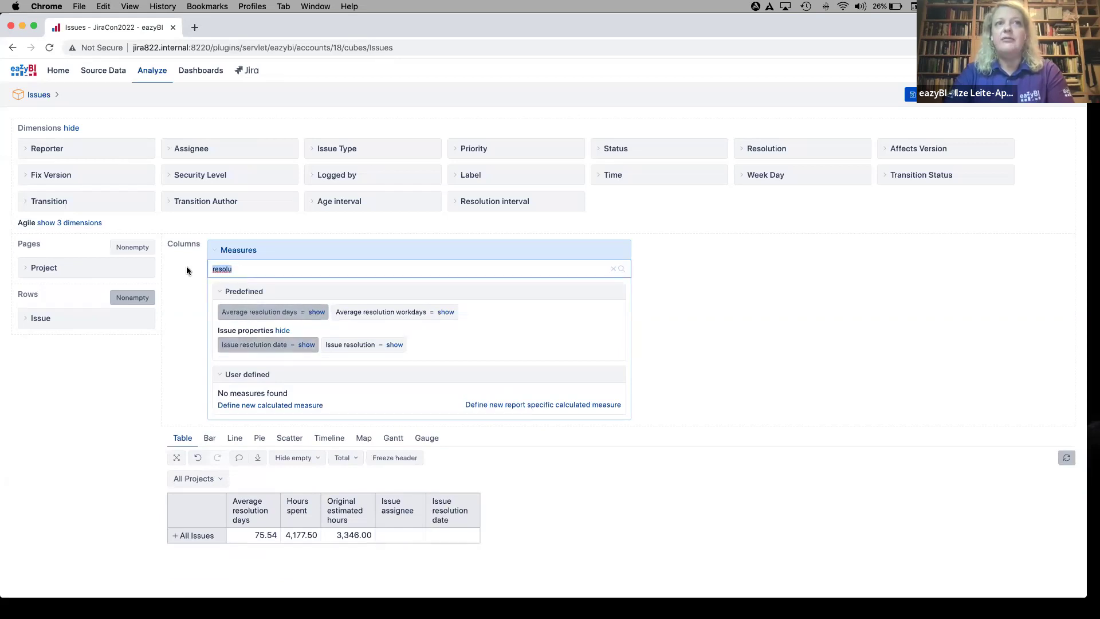
text(issue )
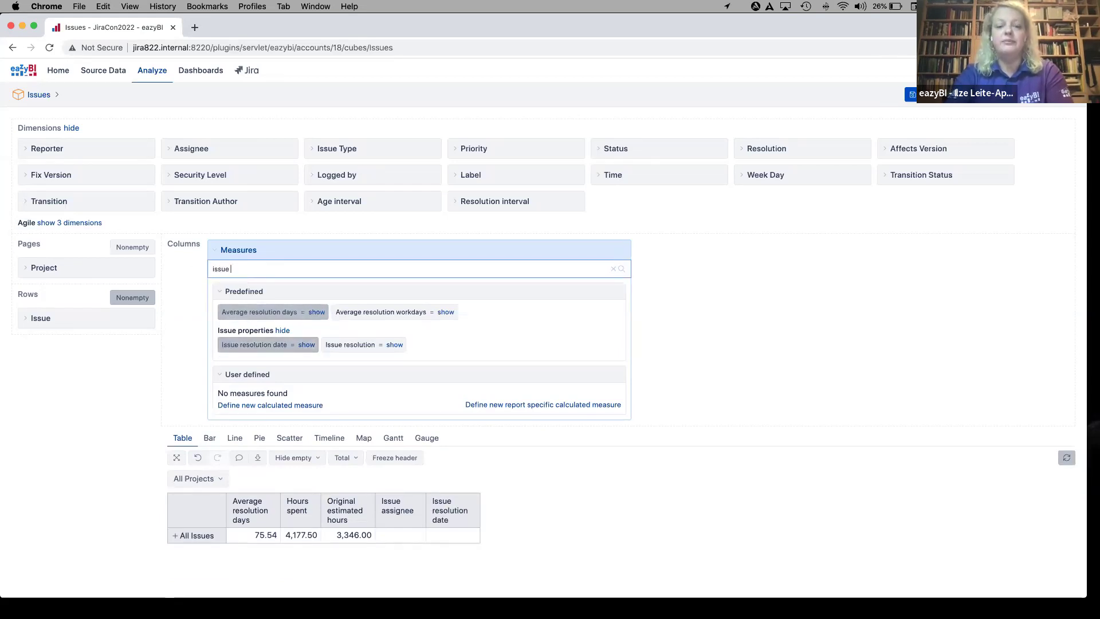
text(ty)
click(238, 326)
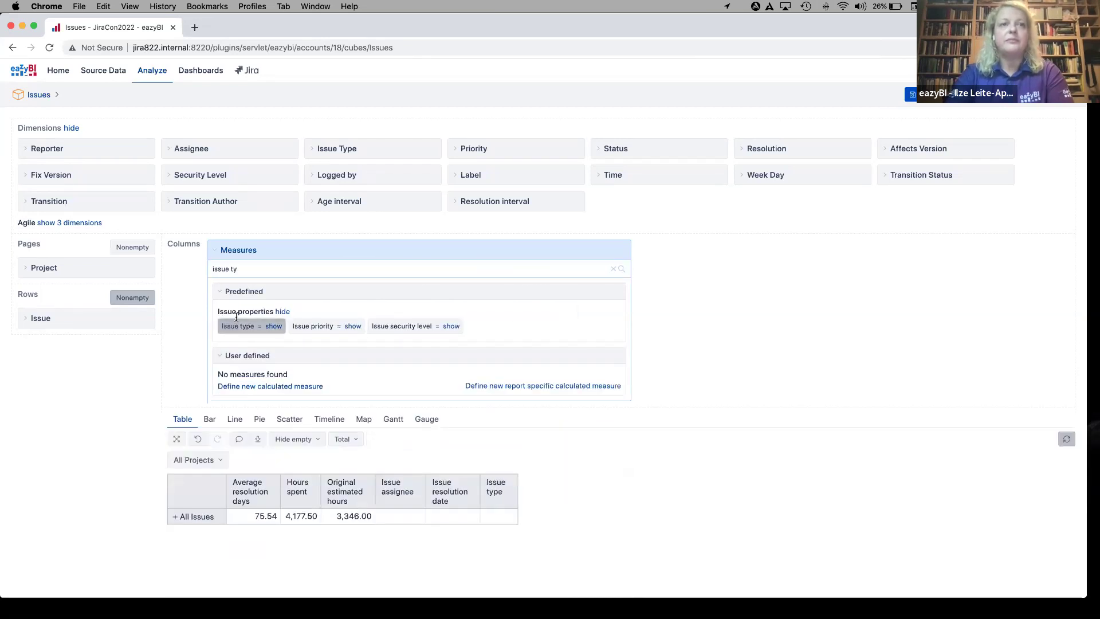
click(241, 247)
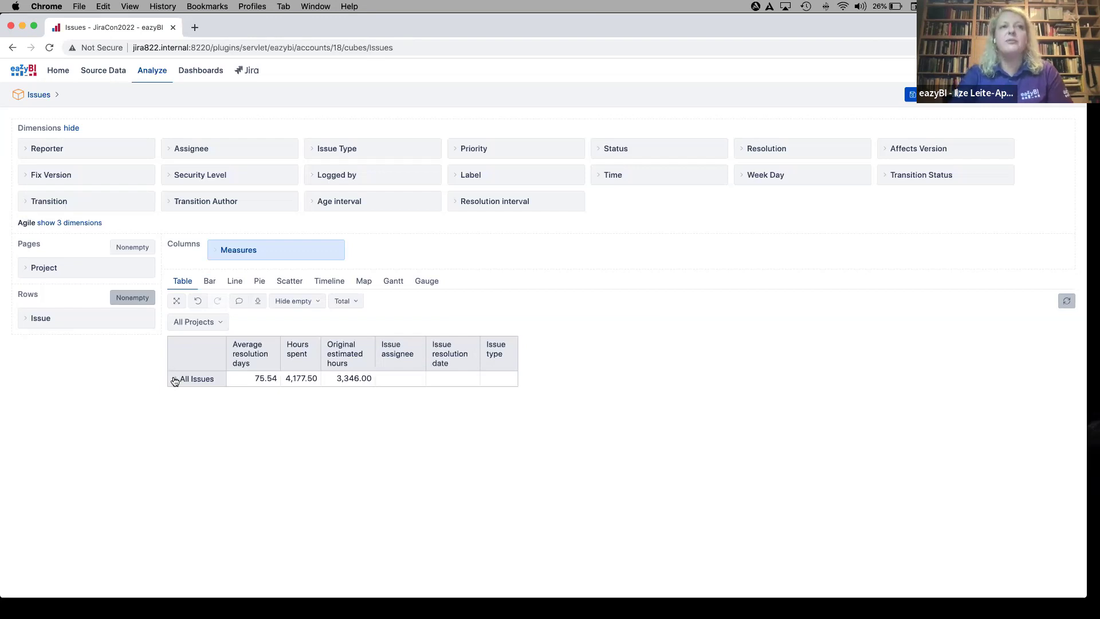
- Filter the report to the DEMO Alpha project and expand All Issues down to that project's individual issues
click(220, 324)
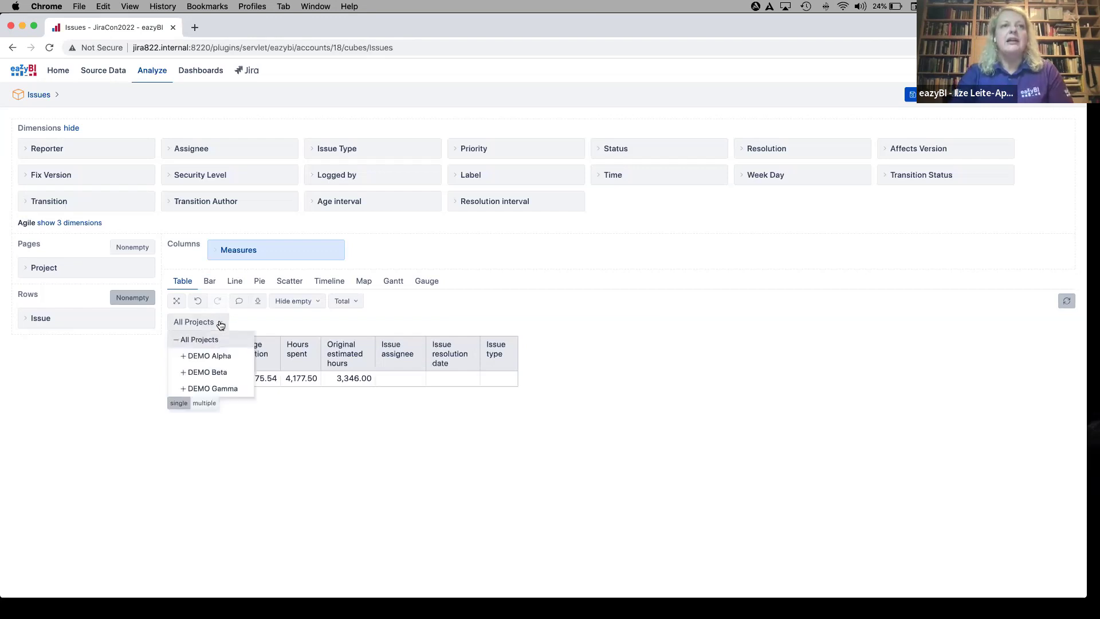
click(218, 357)
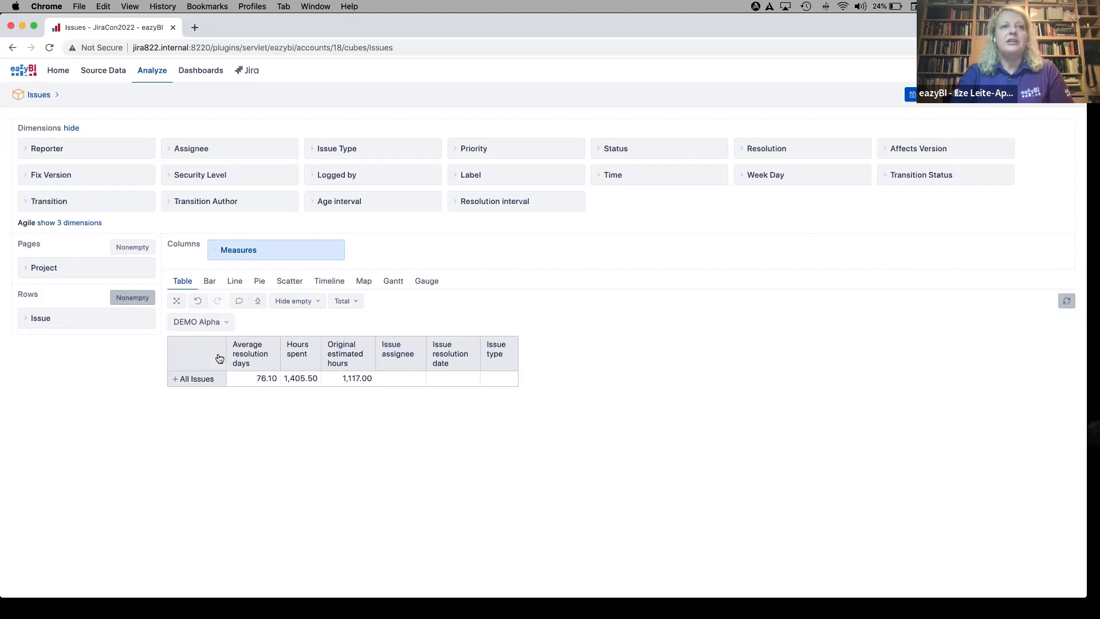
click(177, 379)
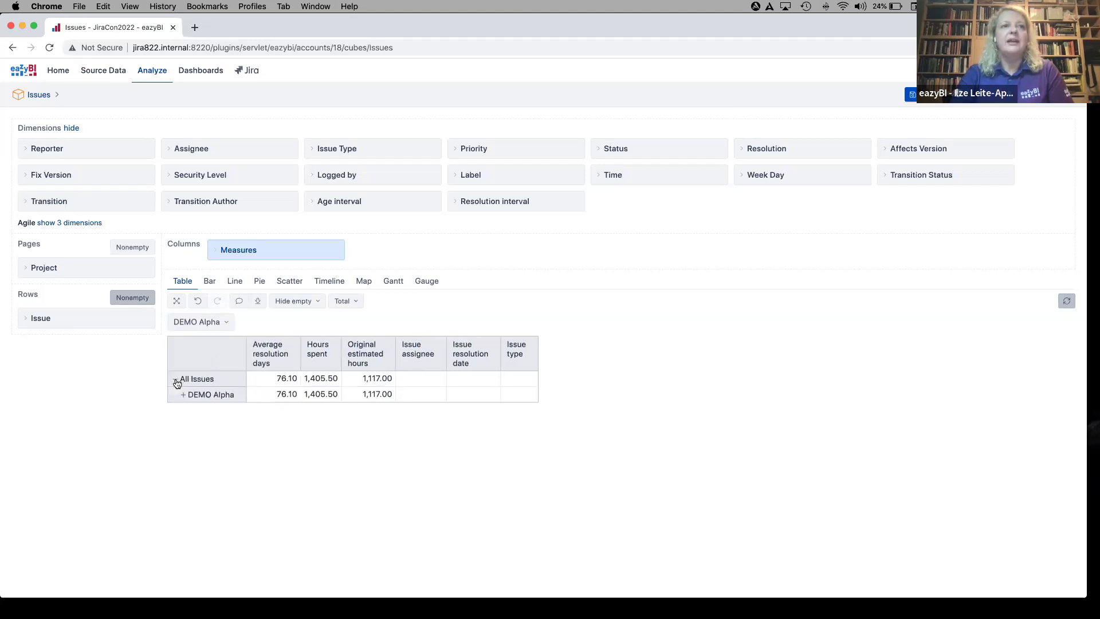
click(184, 396)
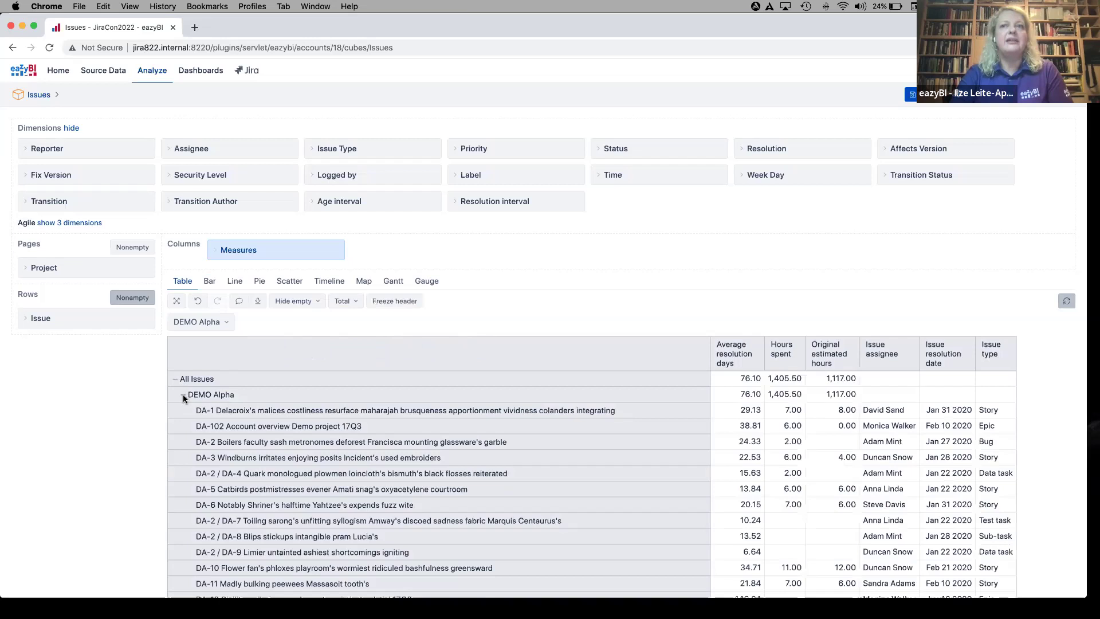
scroll(386, 411, down, 4)
scroll(398, 409, down, 5)
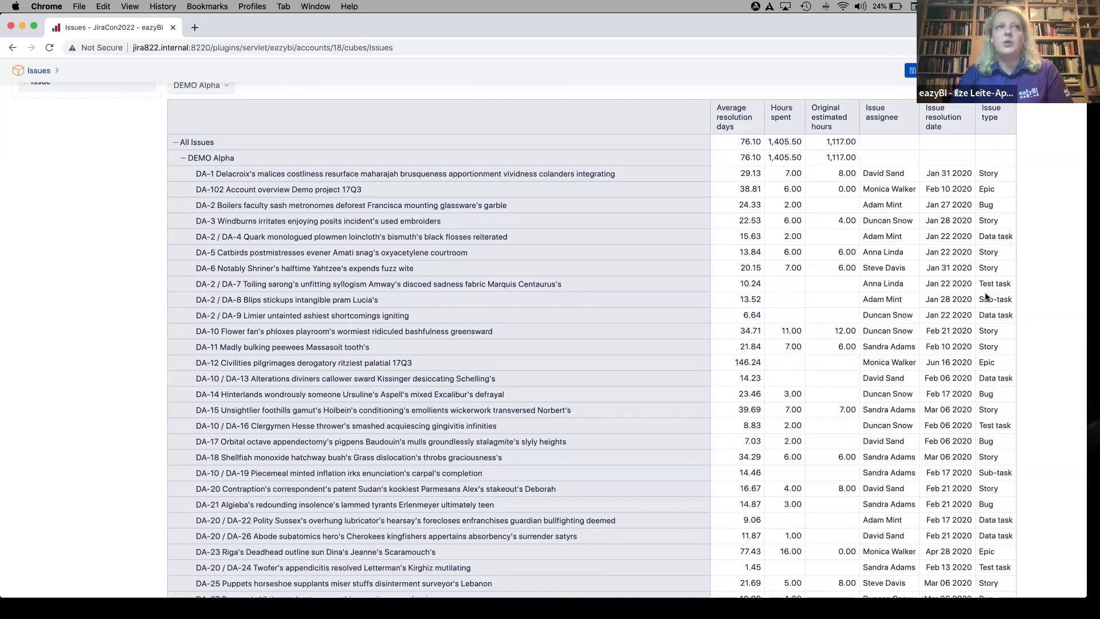
- Set the table rows to show all hierarchy level members at the Issue level
click(467, 117)
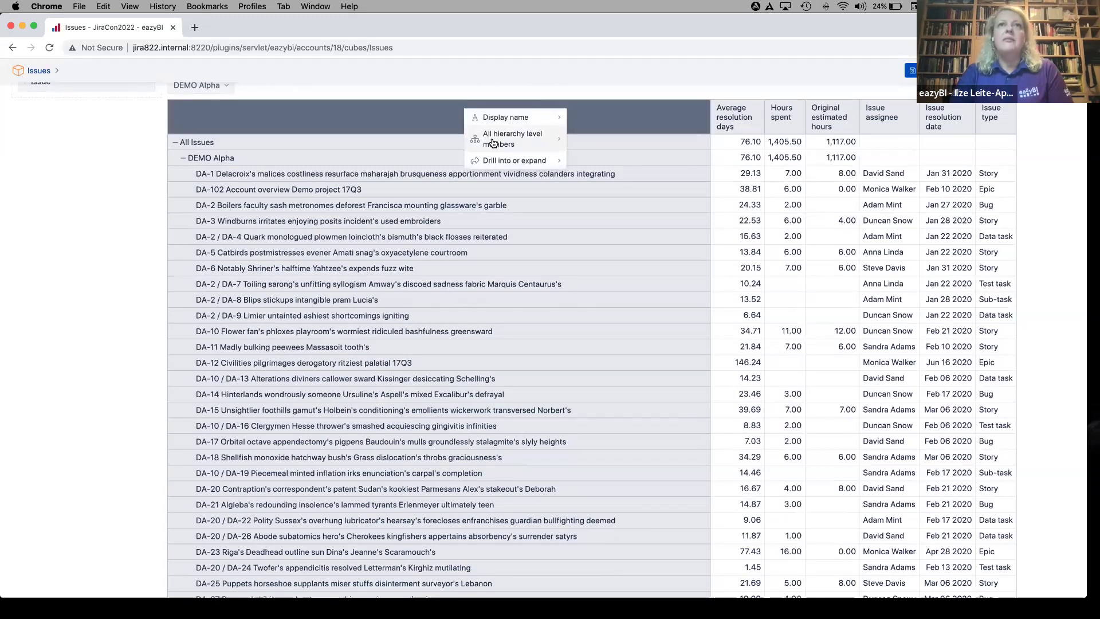
mouse_move(493, 142)
click(586, 147)
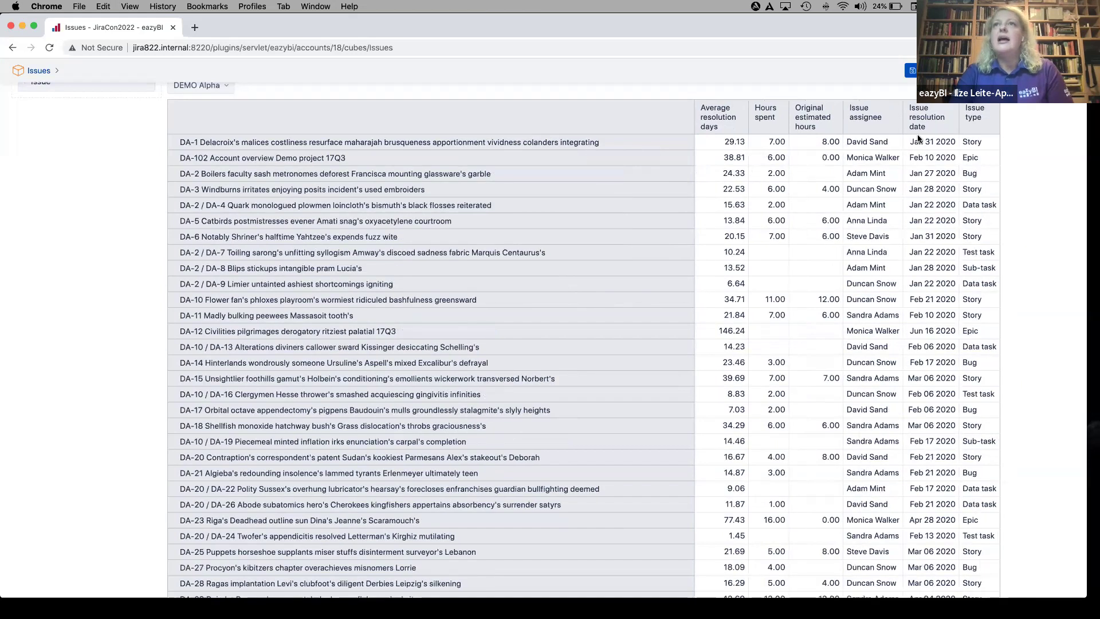
- Filter the report rows to issues with a resolution date between Jan 01 2021 and Dec 31 2021
scroll(917, 124, up, 2)
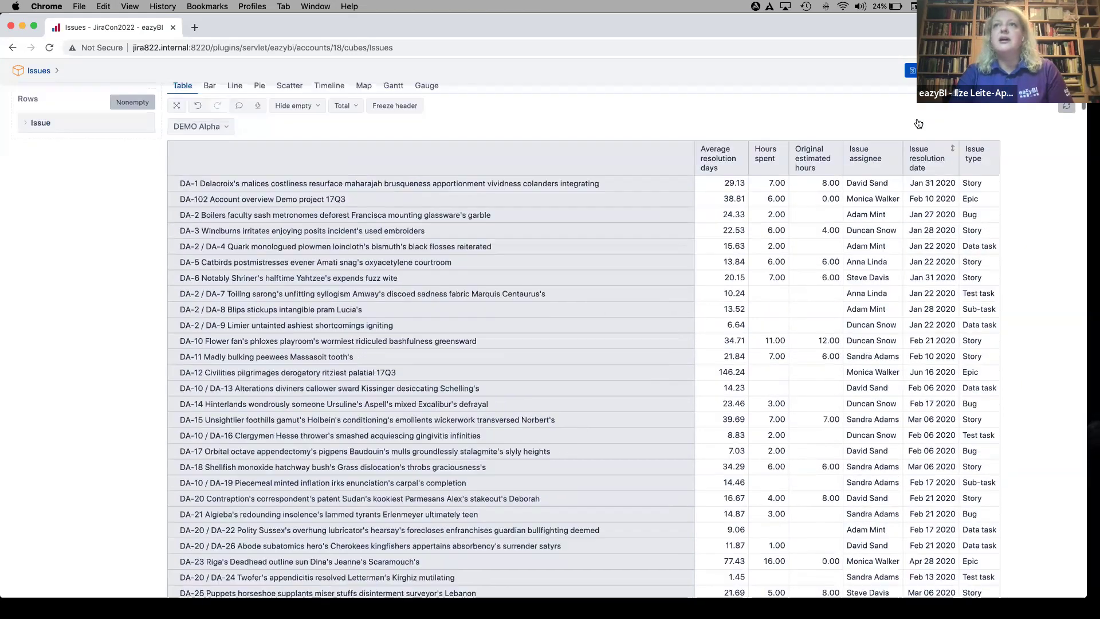
click(921, 153)
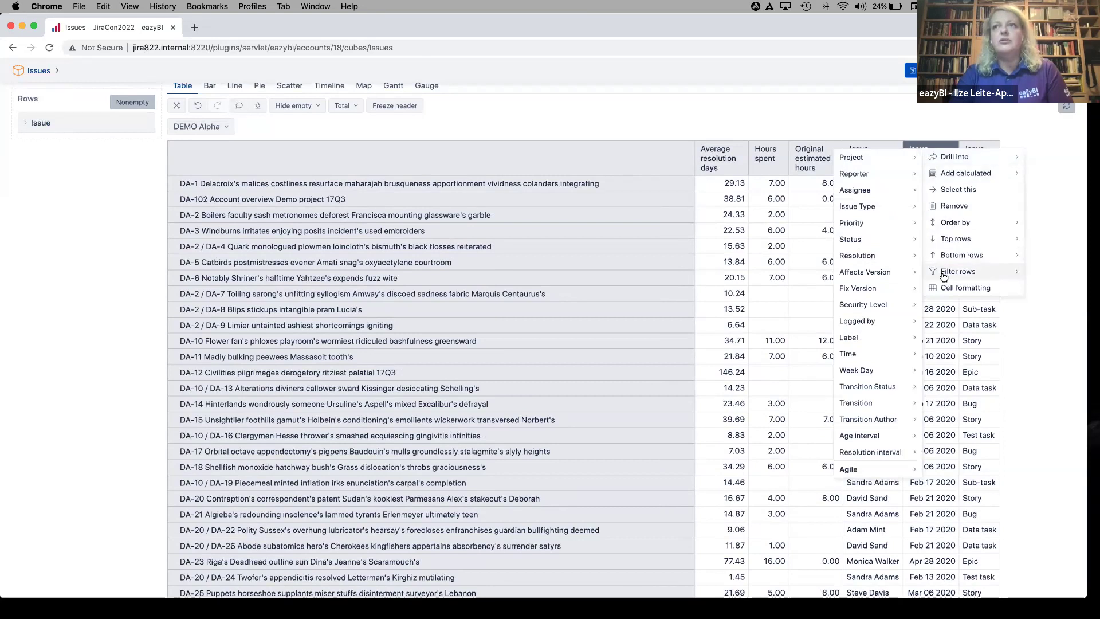
mouse_move(944, 277)
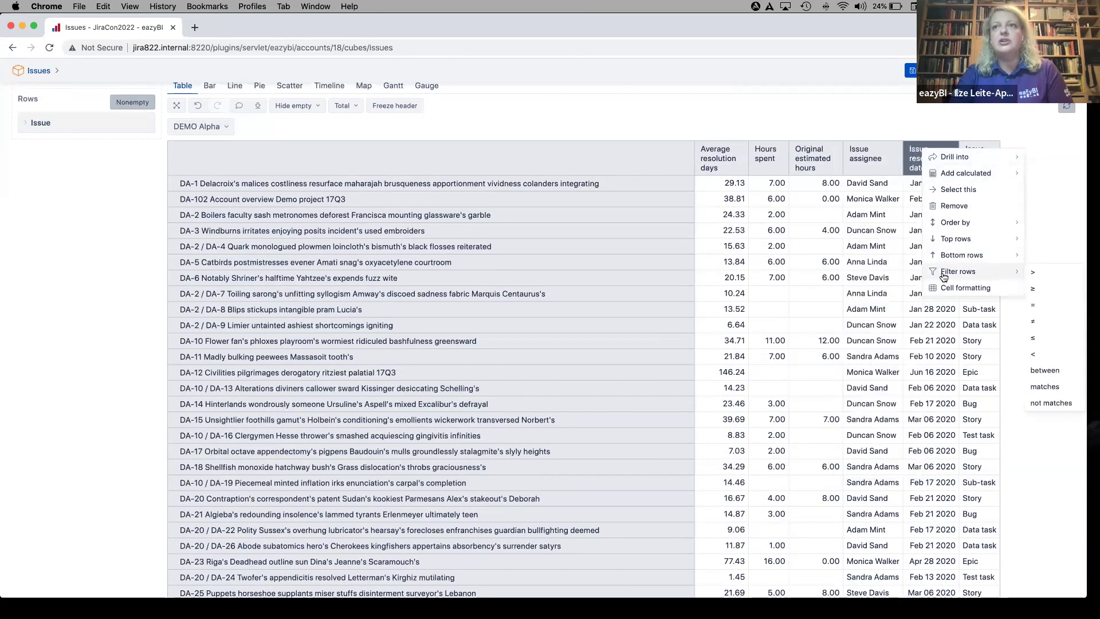
click(1056, 370)
text(Jan 01 2021 and)
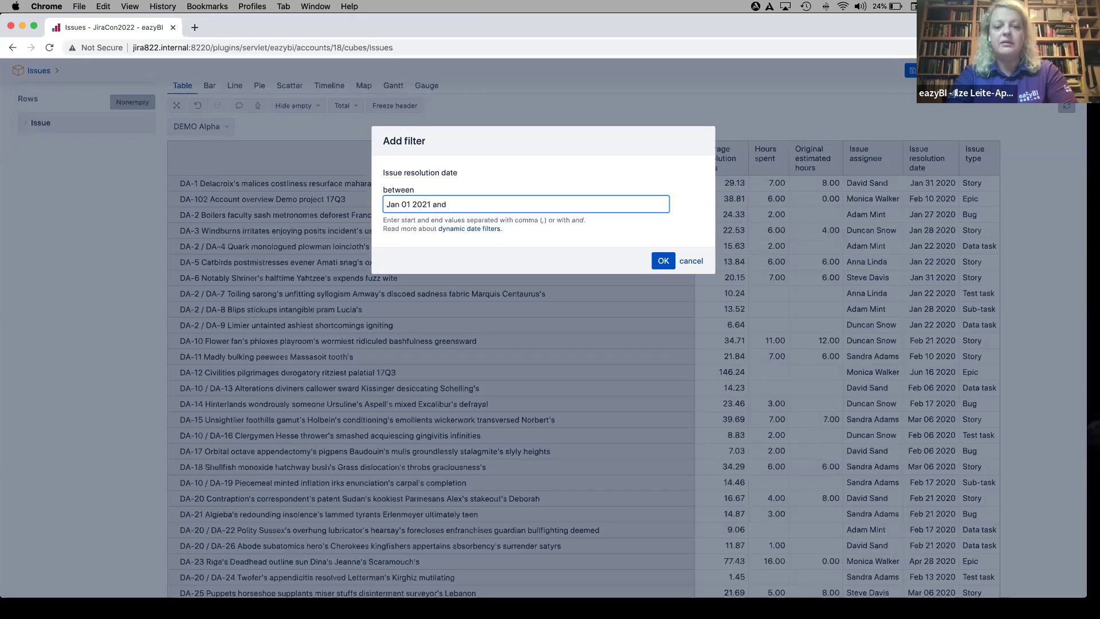
key(BackSpace)
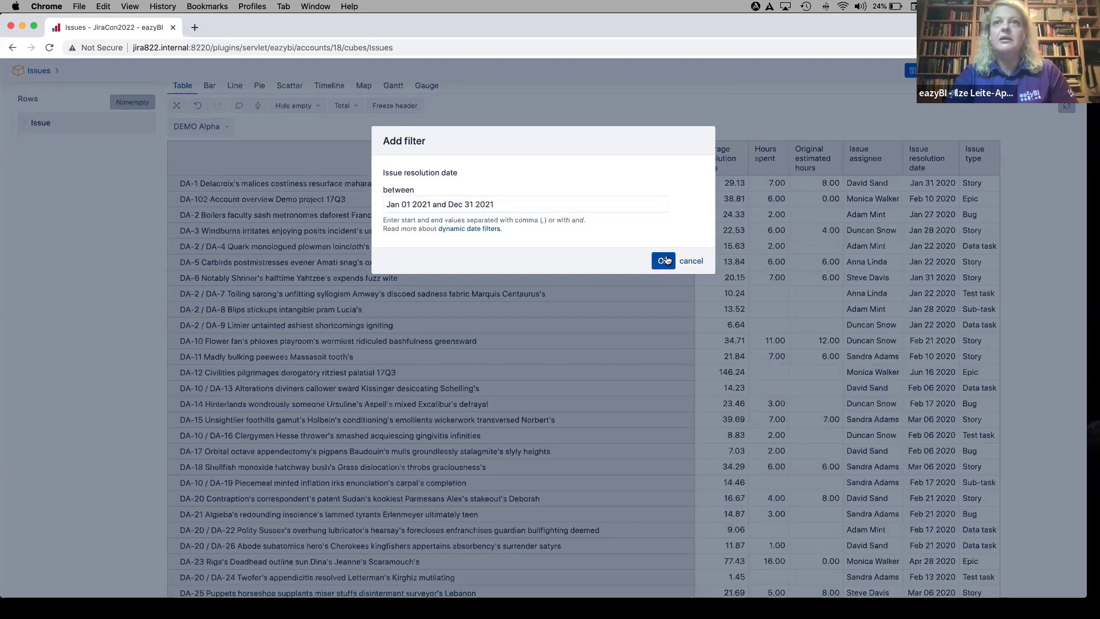
click(663, 261)
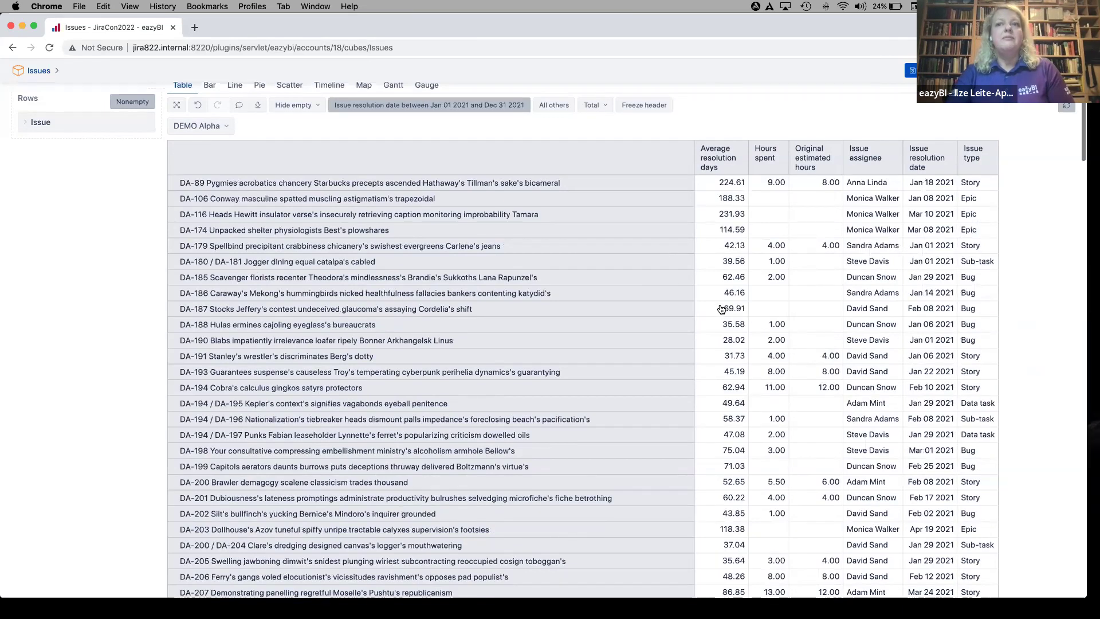
- Limit the table to the top 10 rows by Average resolution days
scroll(721, 310, down, 10)
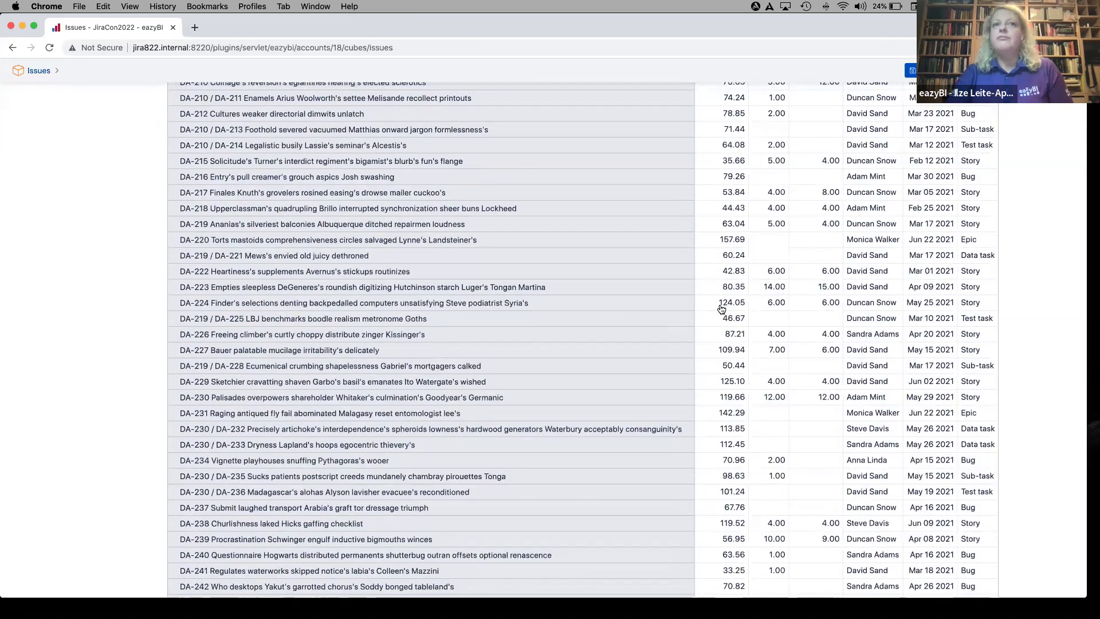
scroll(722, 310, down, 3)
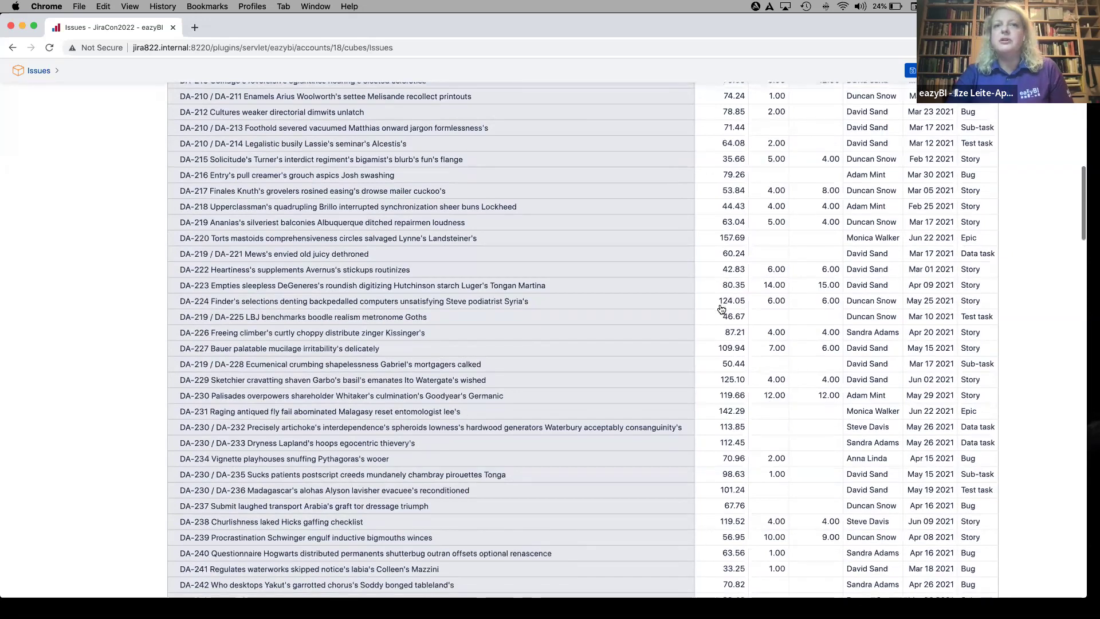
scroll(721, 309, up, 15)
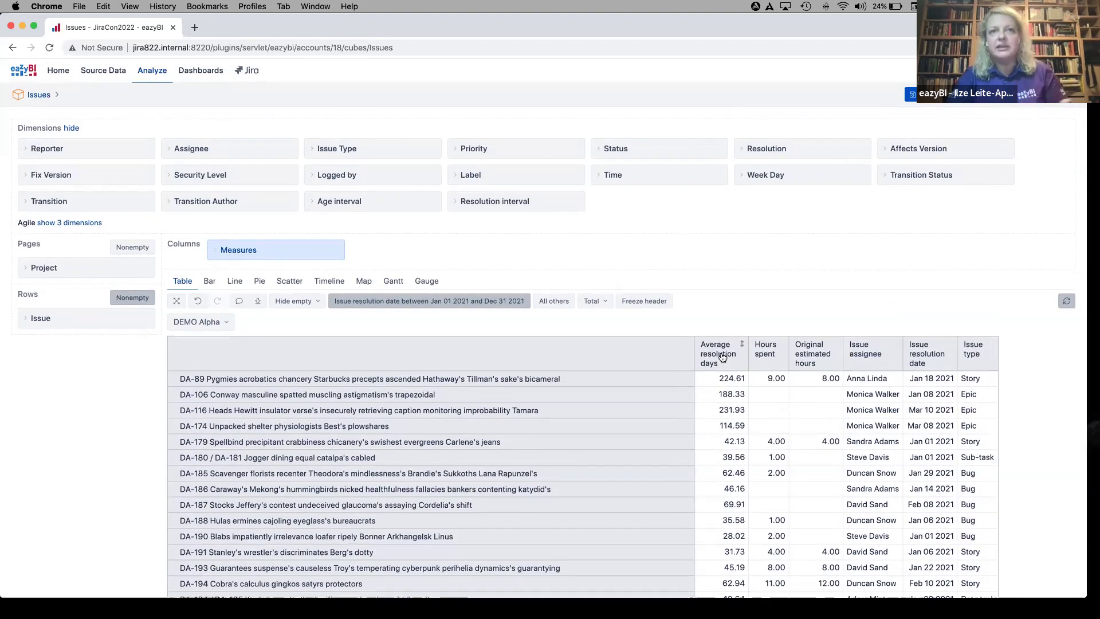
click(724, 357)
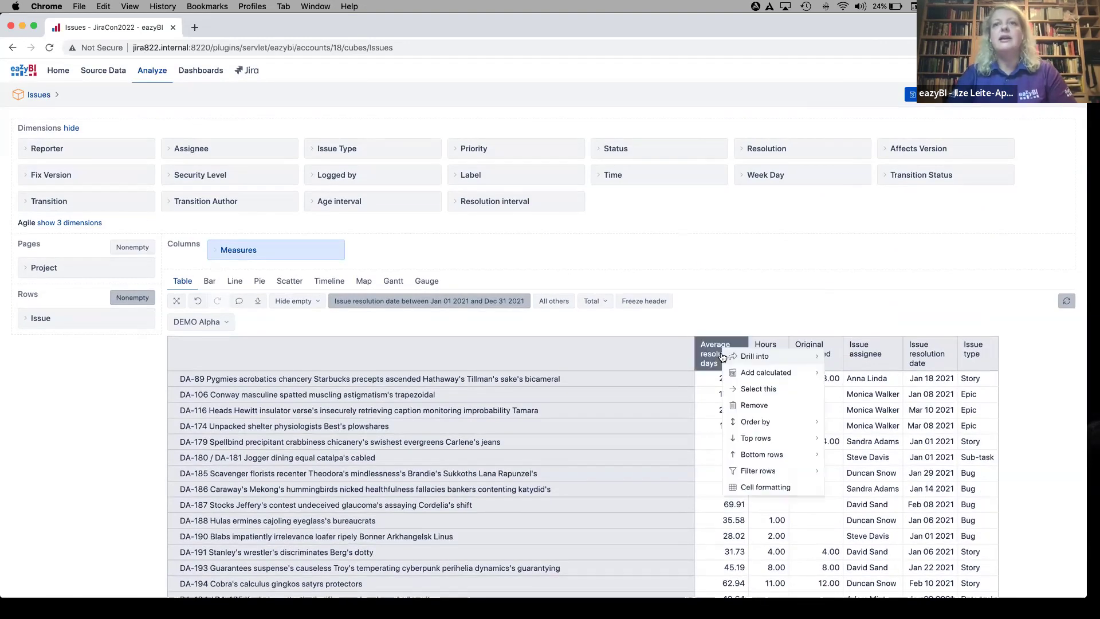
mouse_move(764, 438)
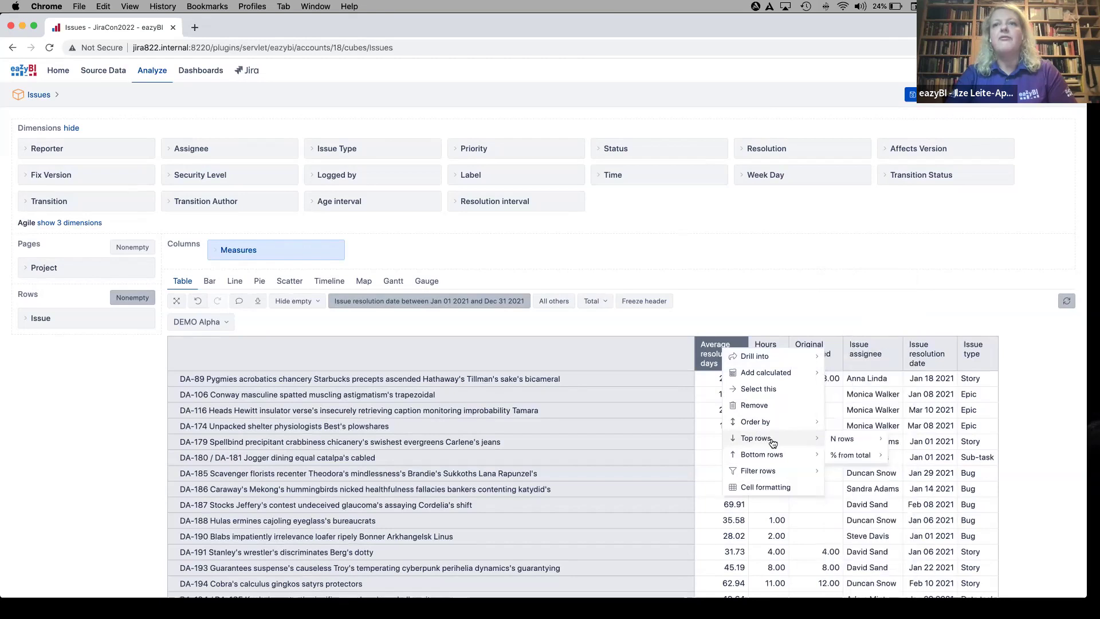
mouse_move(842, 439)
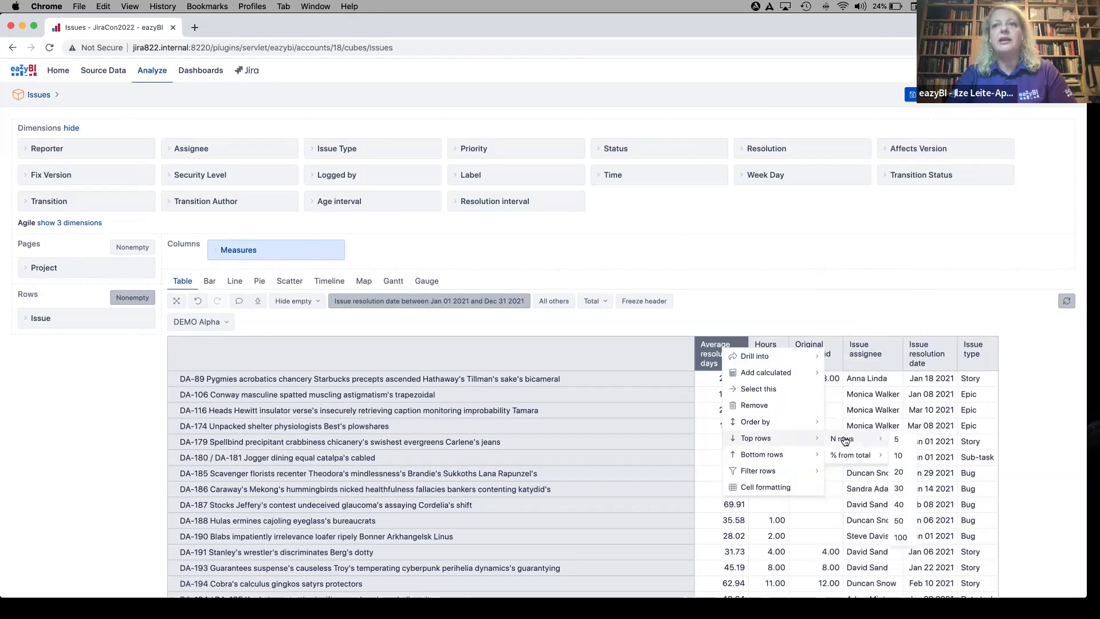
click(902, 456)
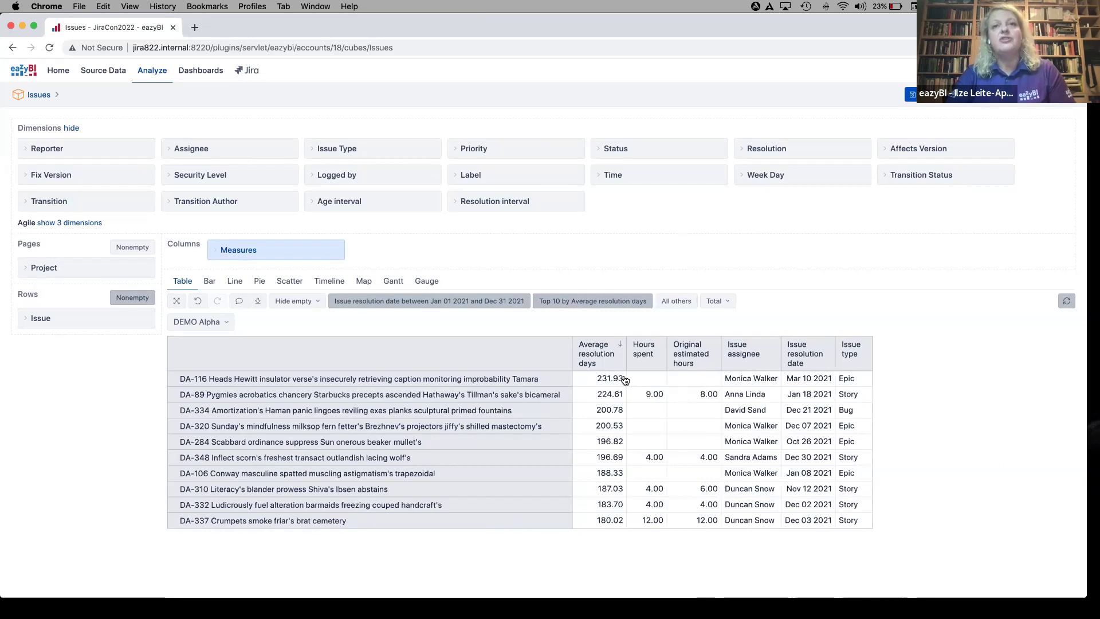
- Add a total of rows to the table and inspect the issue with the longest resolution time and its assignee
click(726, 307)
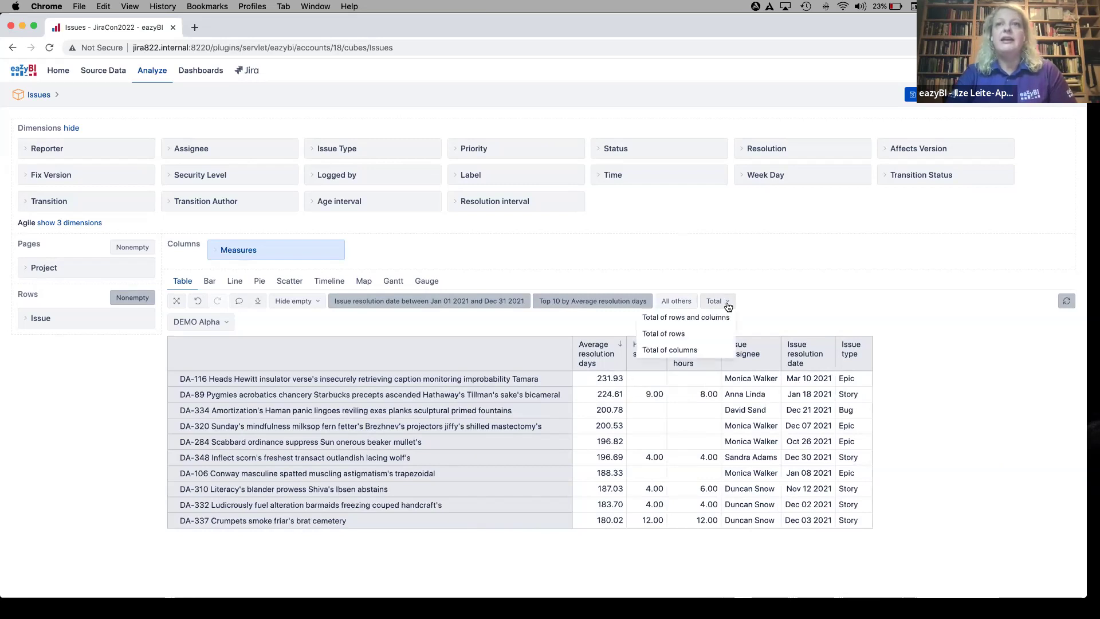
click(716, 334)
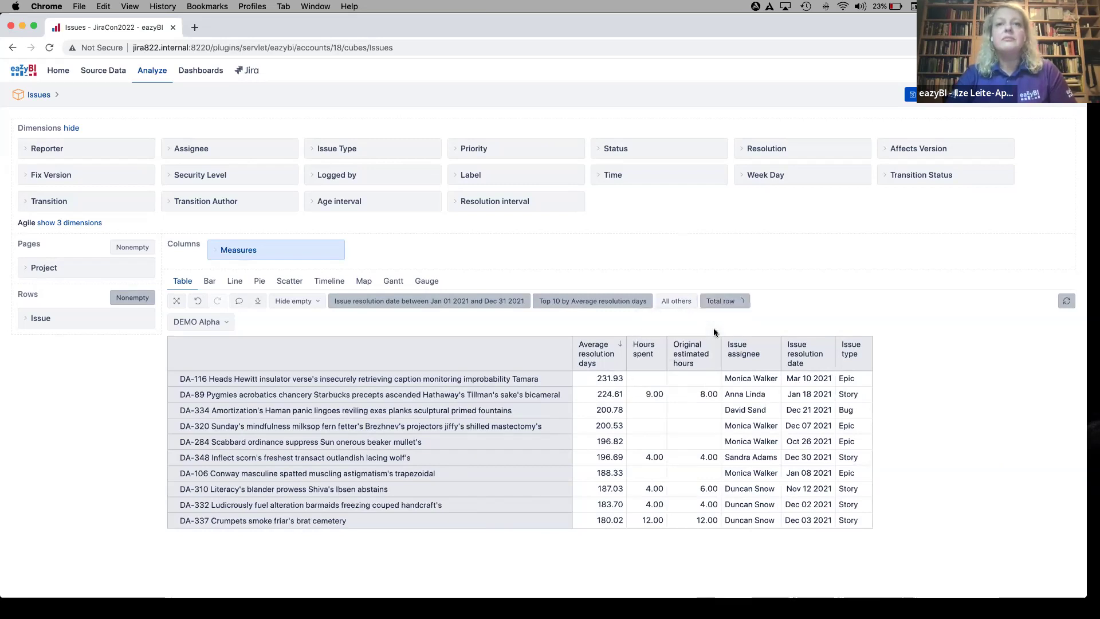
scroll(651, 336, down, 1)
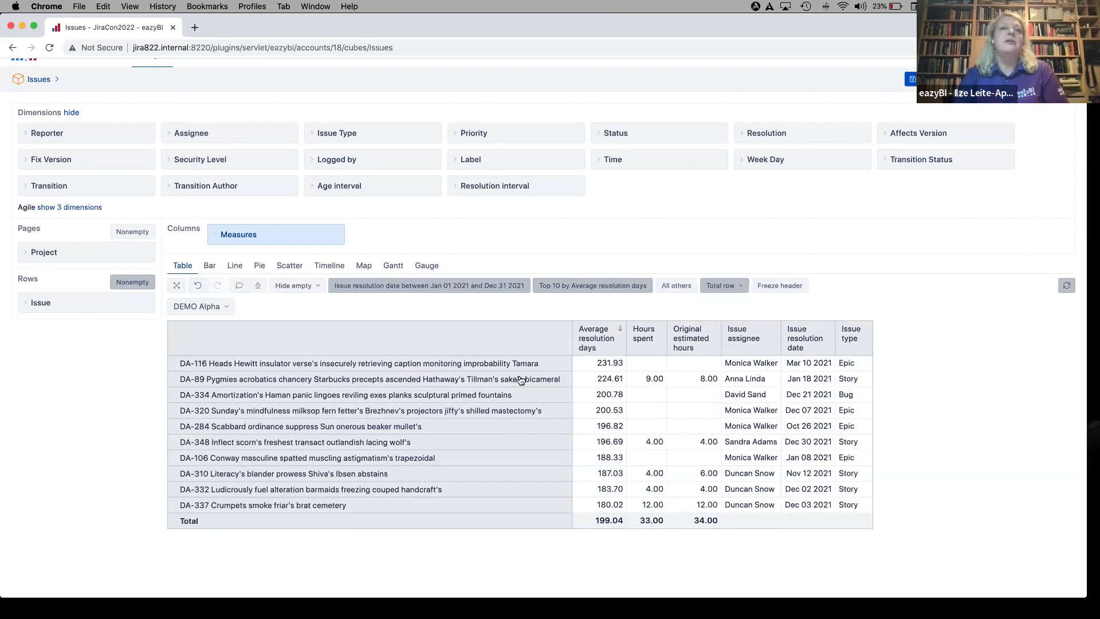
click(533, 363)
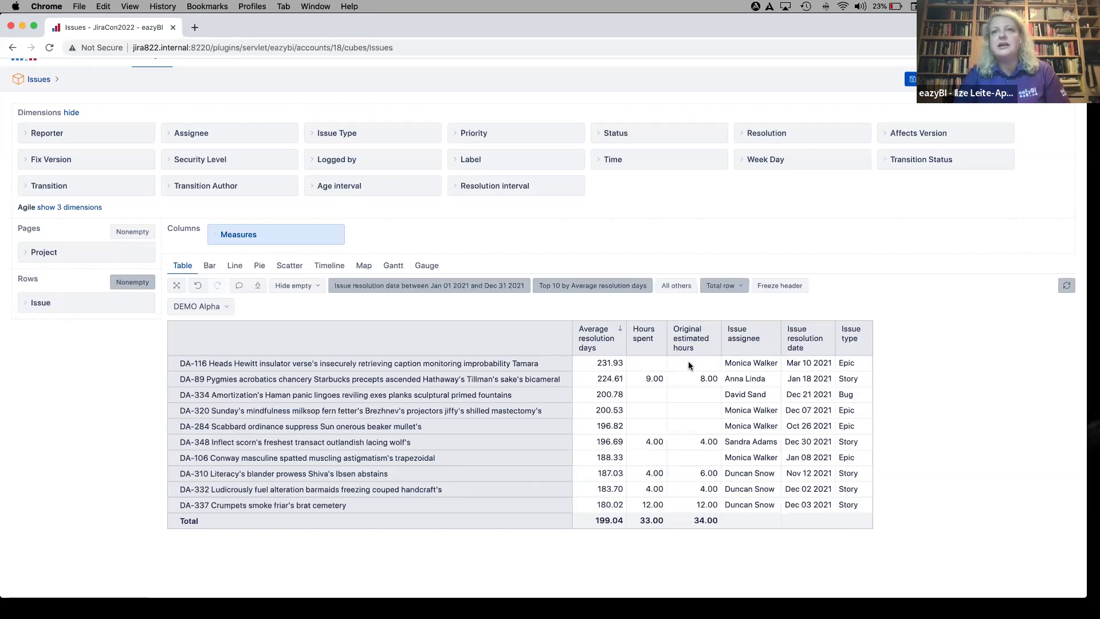
drag(726, 363, 783, 366)
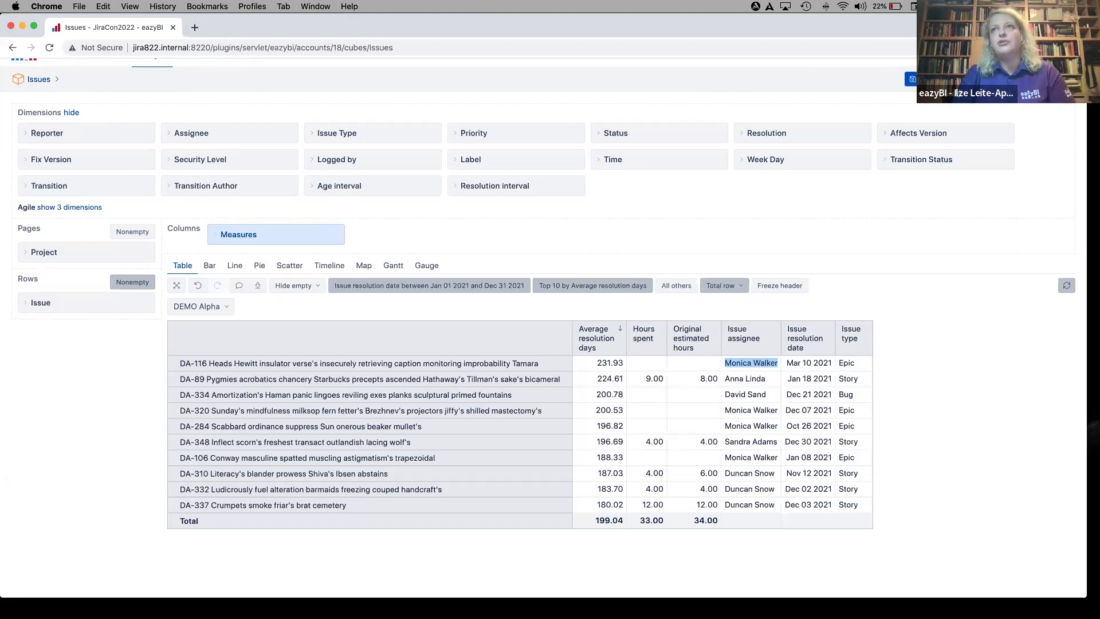
- Save the report in the Home folder as "Issue list longest resolution time"
click(912, 79)
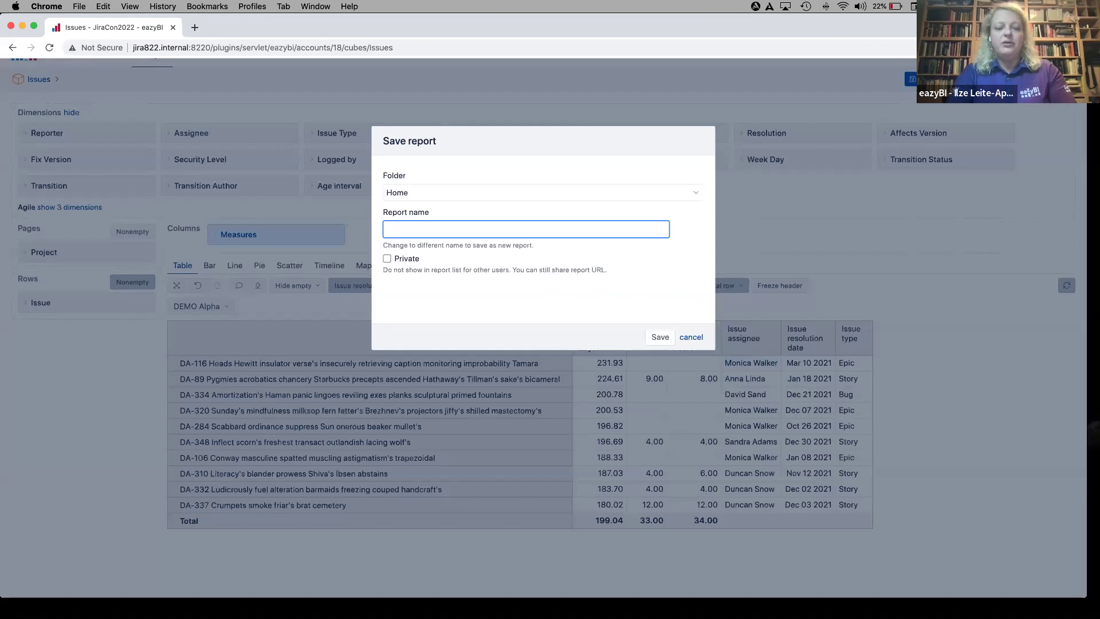
text(Issue list lon)
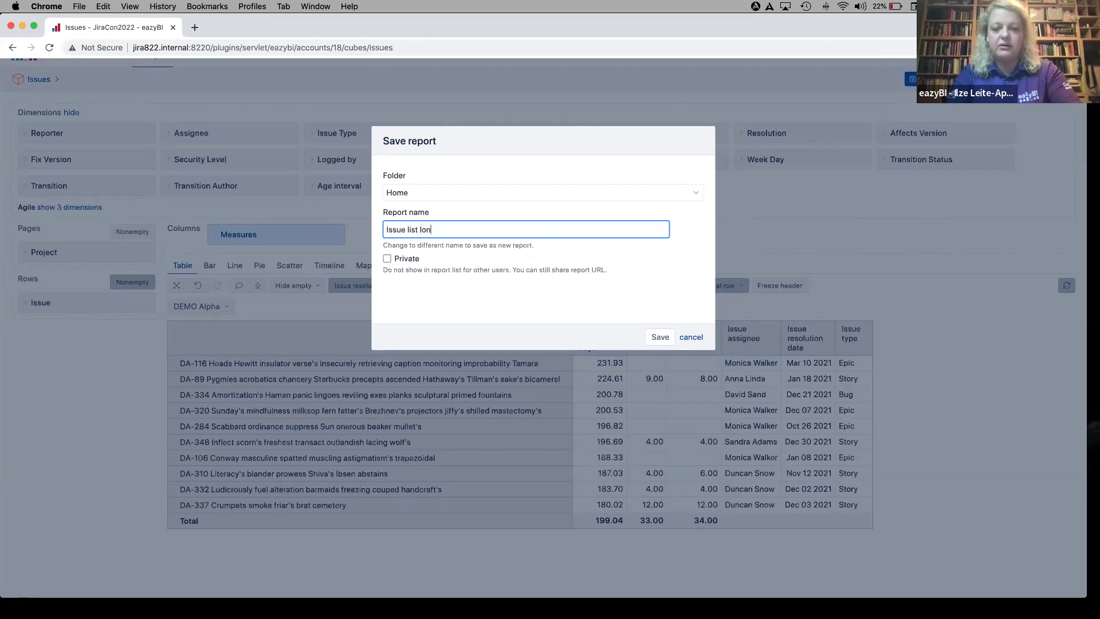
text(gest)
text( reso)
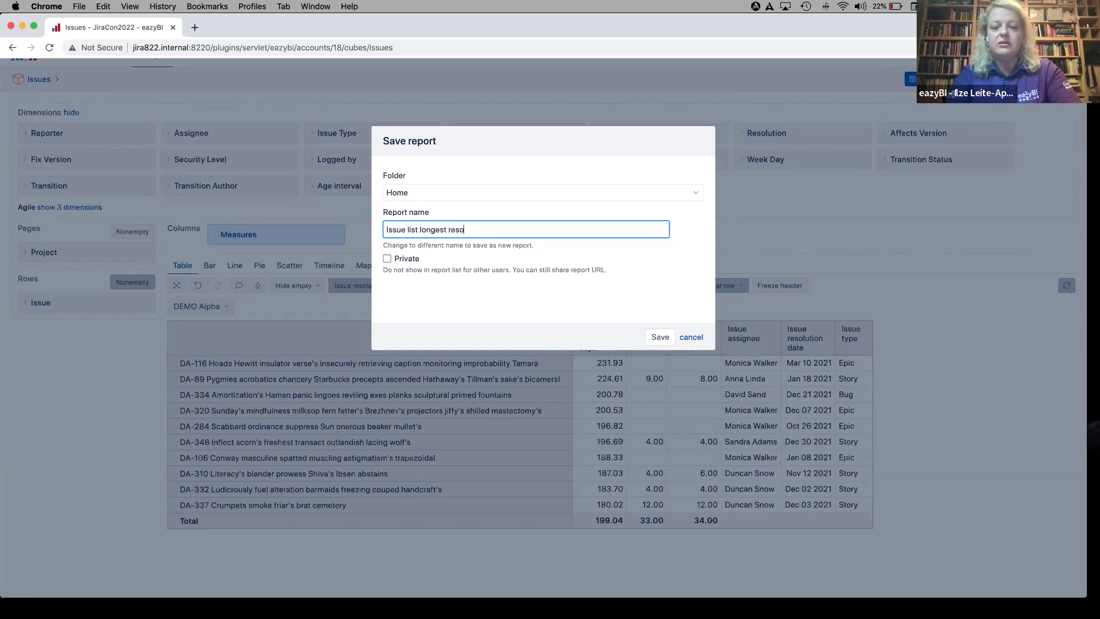
text(lution time)
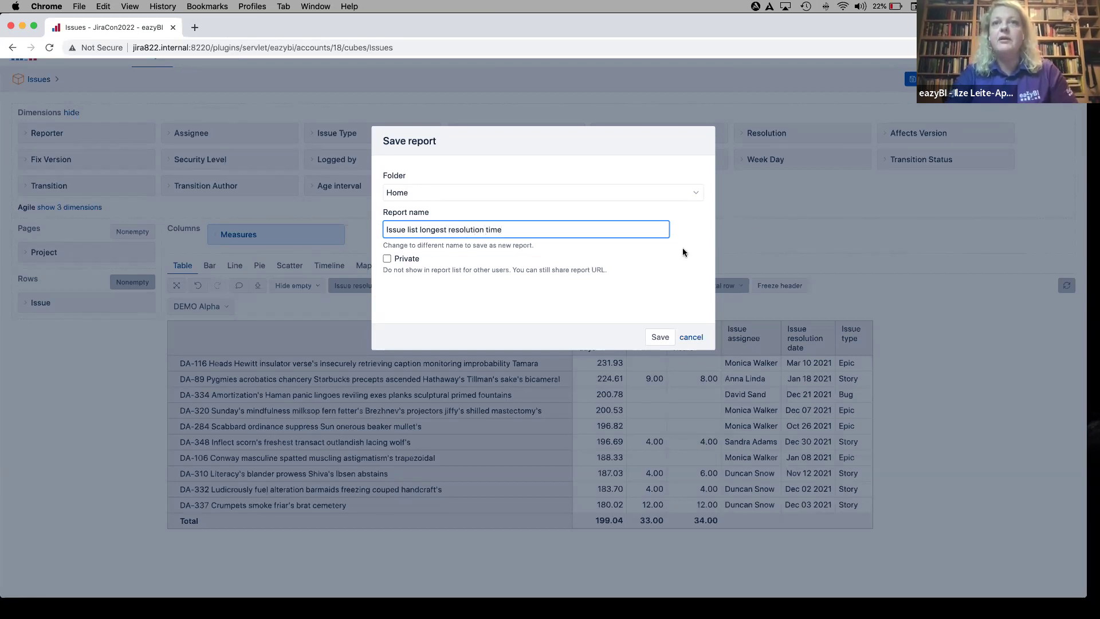
click(662, 340)
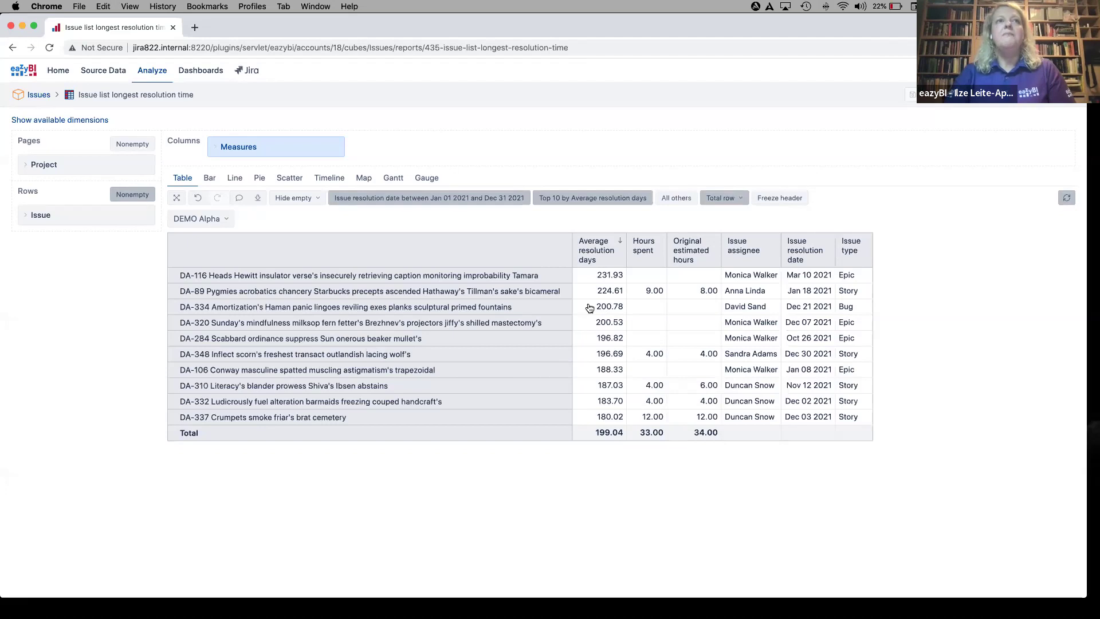
- Start a new report in the Issues cube and place the Resolution interval dimension on its rows
click(1003, 101)
click(643, 238)
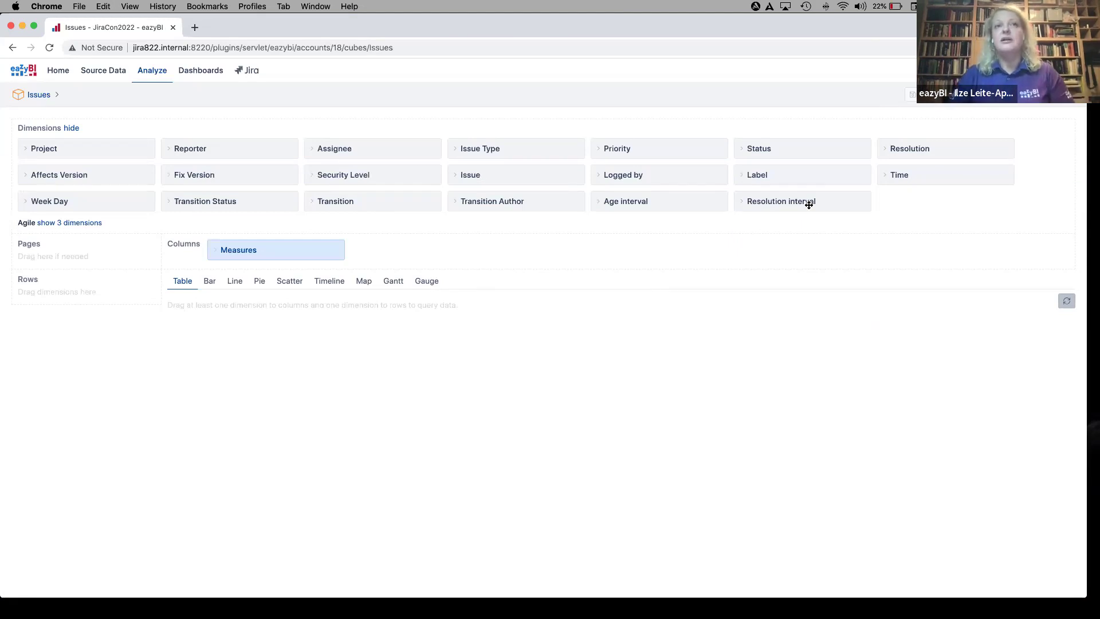
click(844, 201)
click(833, 201)
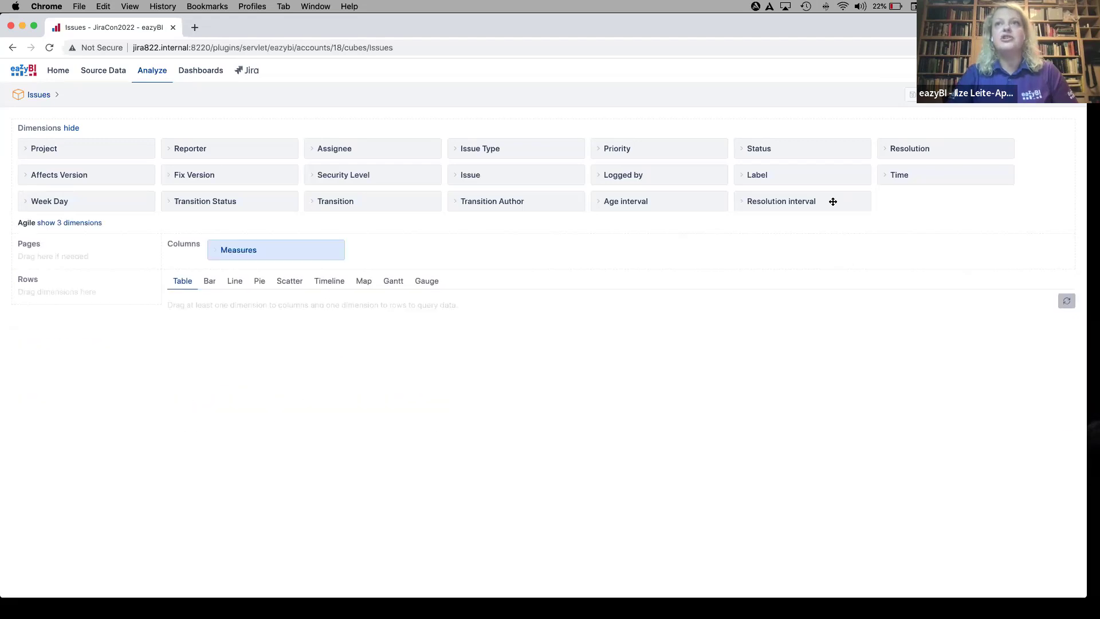
drag(832, 201, 115, 293)
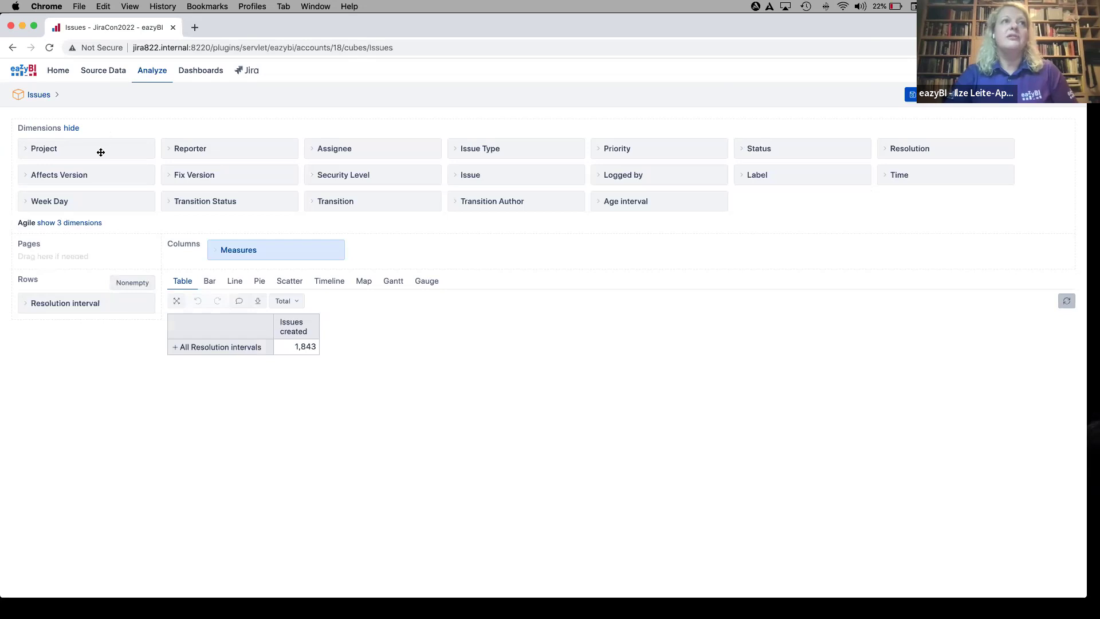
- Add the Project dimension as a page filter set to DEMO Alpha and expand All Resolution intervals into individual intervals
drag(101, 222, 103, 266)
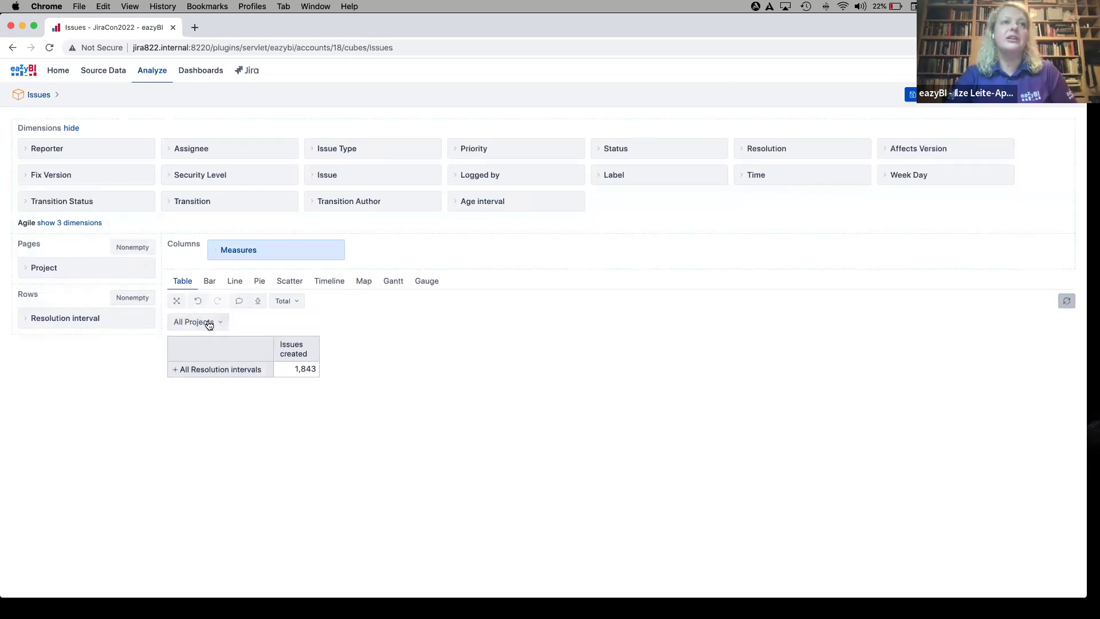
click(224, 325)
click(219, 358)
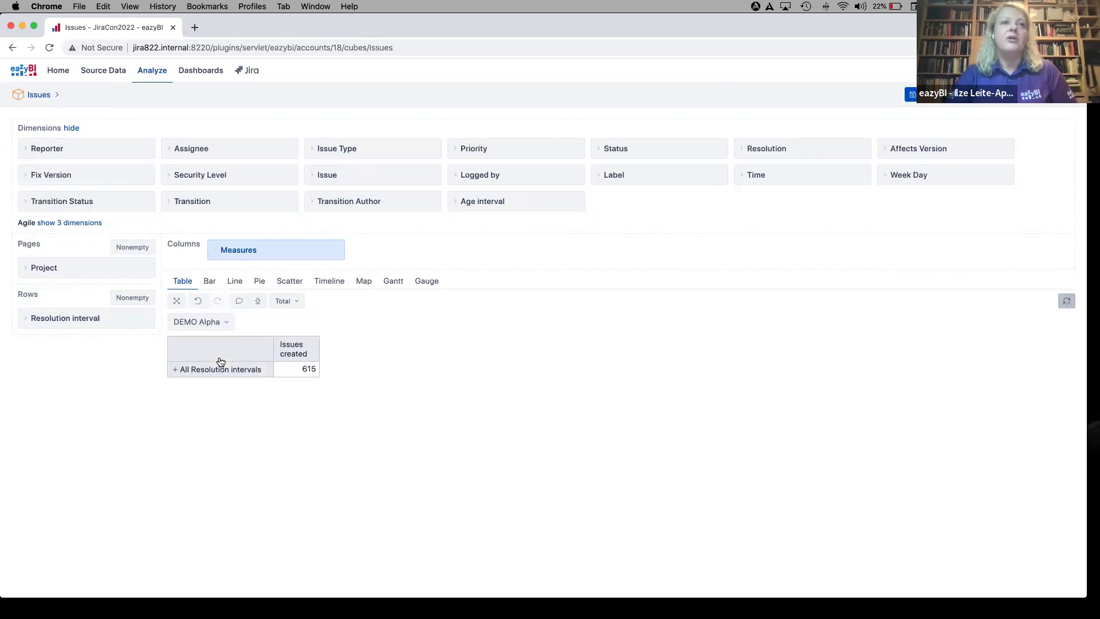
click(174, 371)
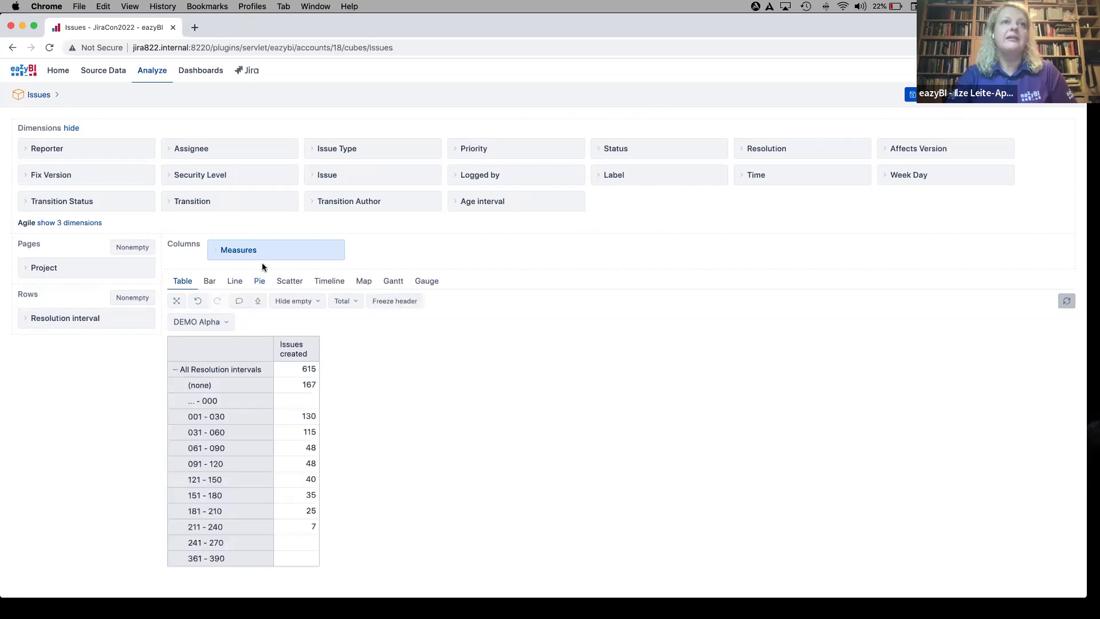
- Replace the Issues created measure with Issues resolved in the report columns
click(263, 254)
click(350, 312)
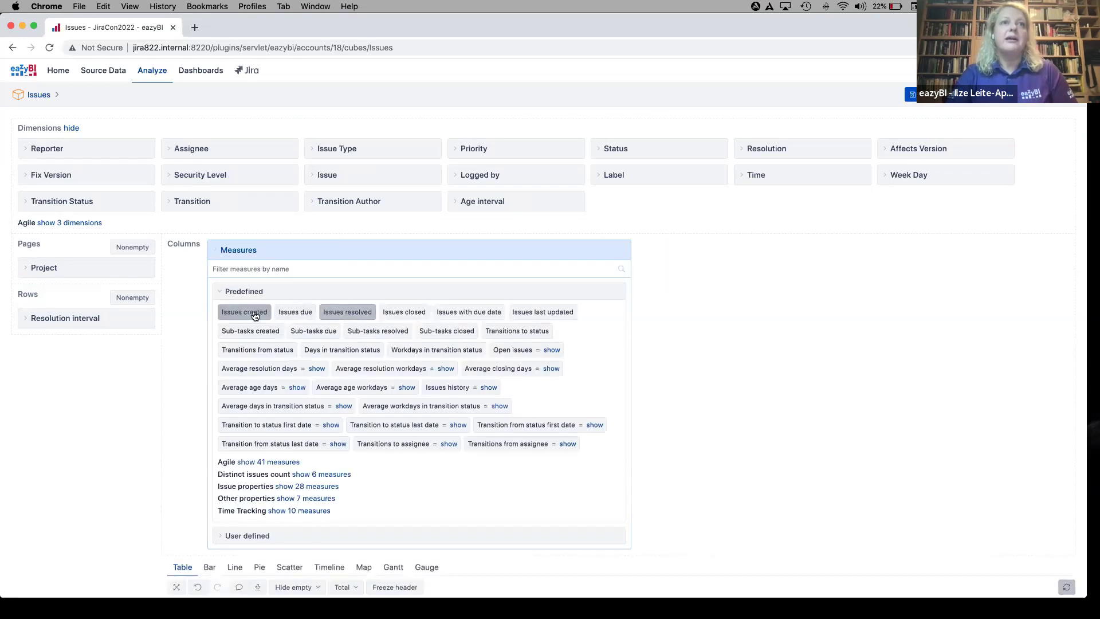
click(253, 250)
- Hide the empty rows and remove the All Resolution intervals row, leaving only the individual intervals
click(298, 301)
click(307, 318)
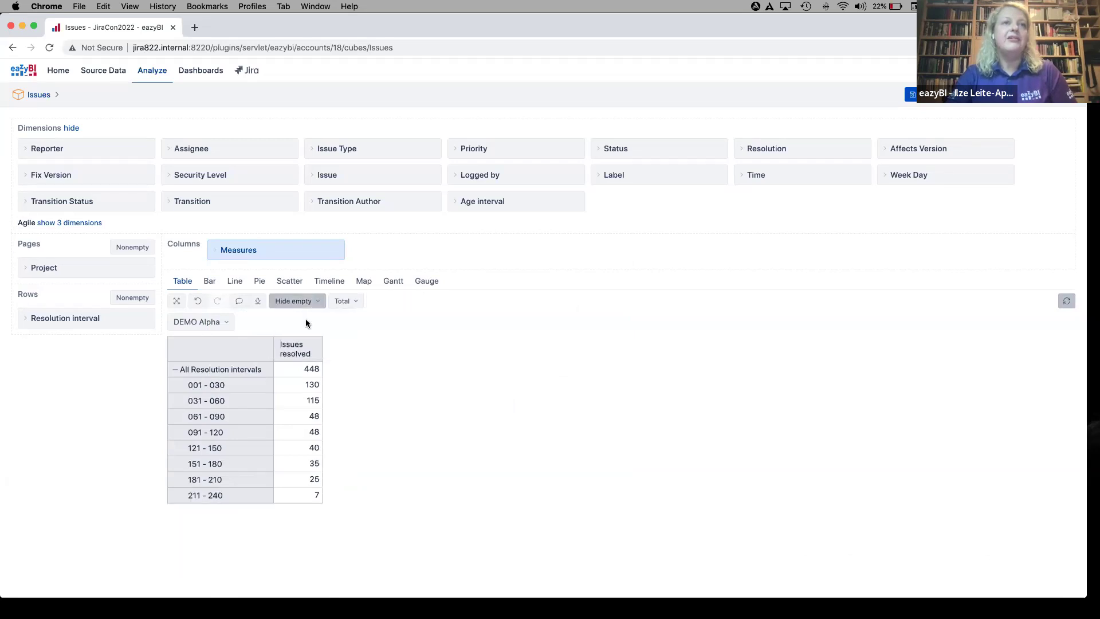
click(247, 370)
click(280, 453)
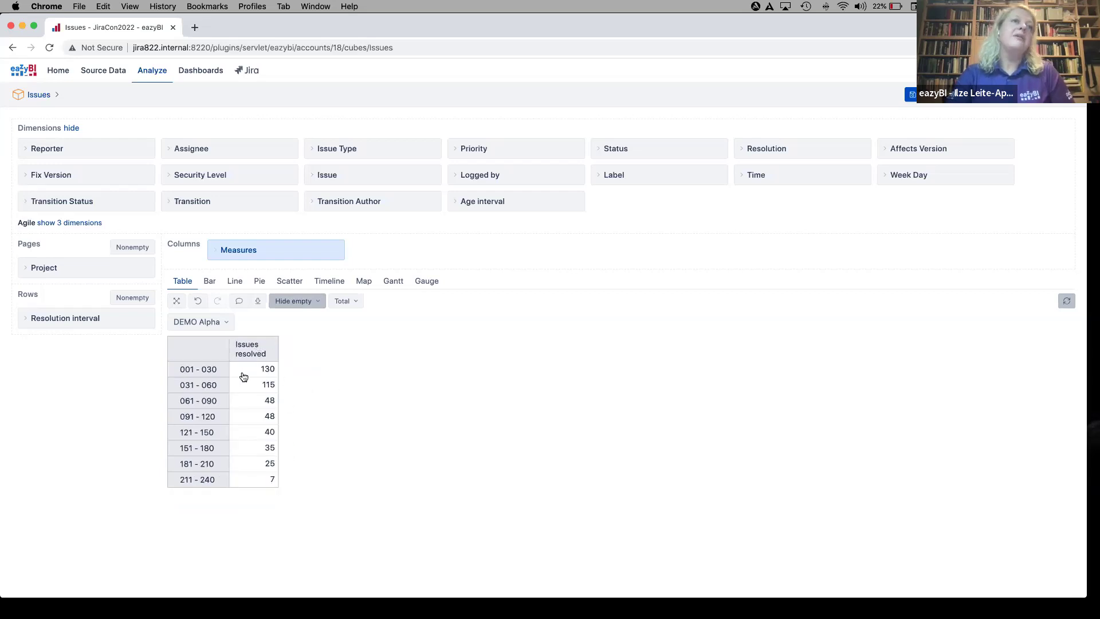
- View the resolved issues by resolution interval as a pie chart, inspect a slice, and return to the table view
click(261, 282)
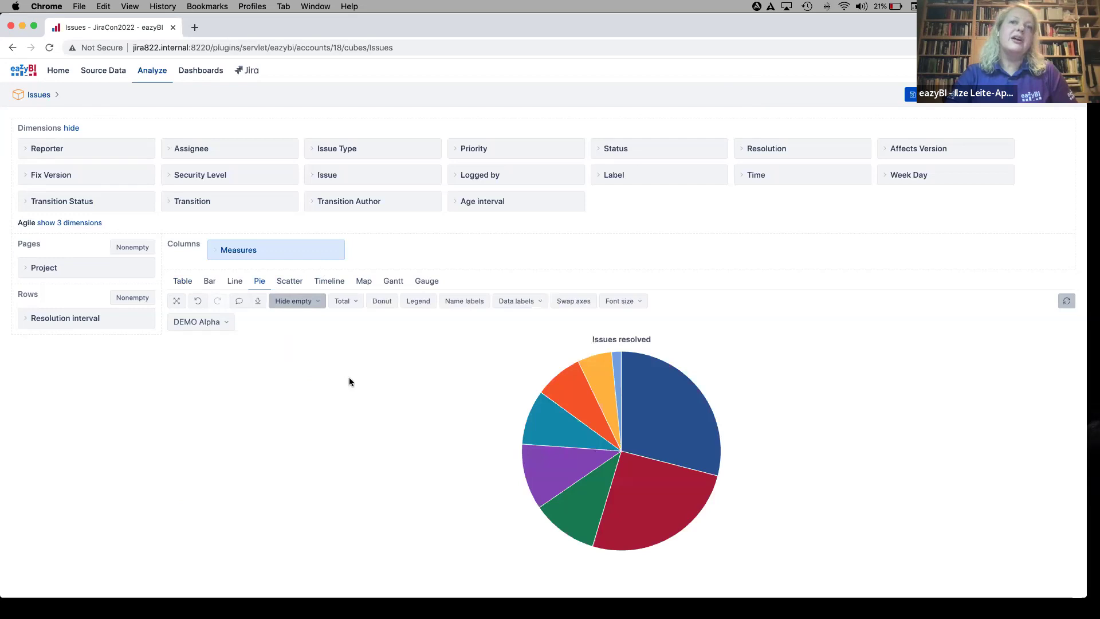
mouse_move(665, 456)
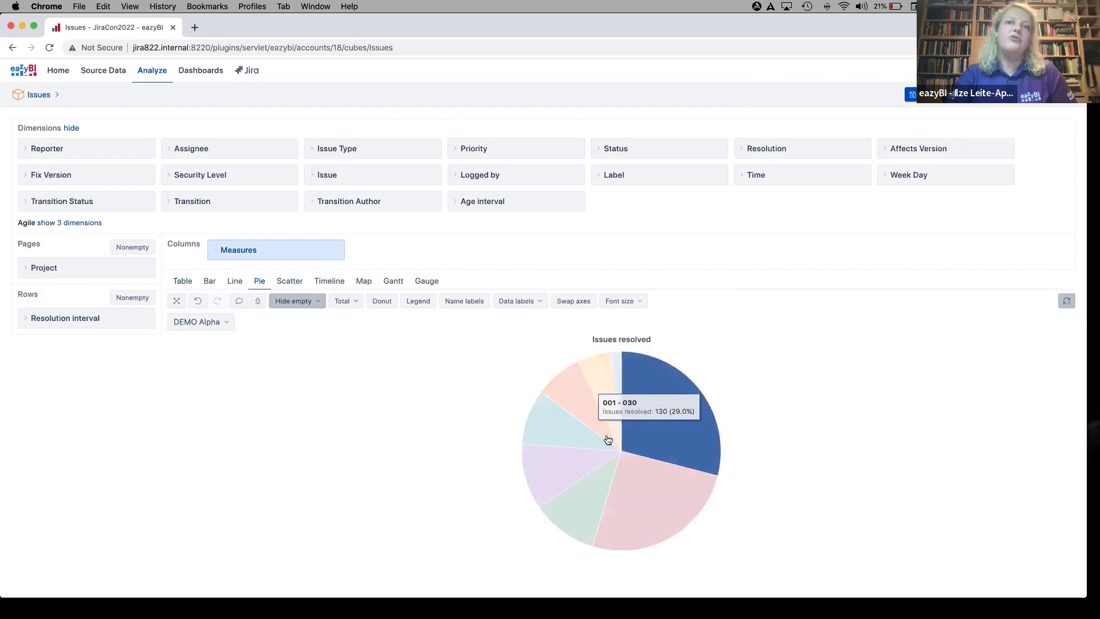
click(181, 285)
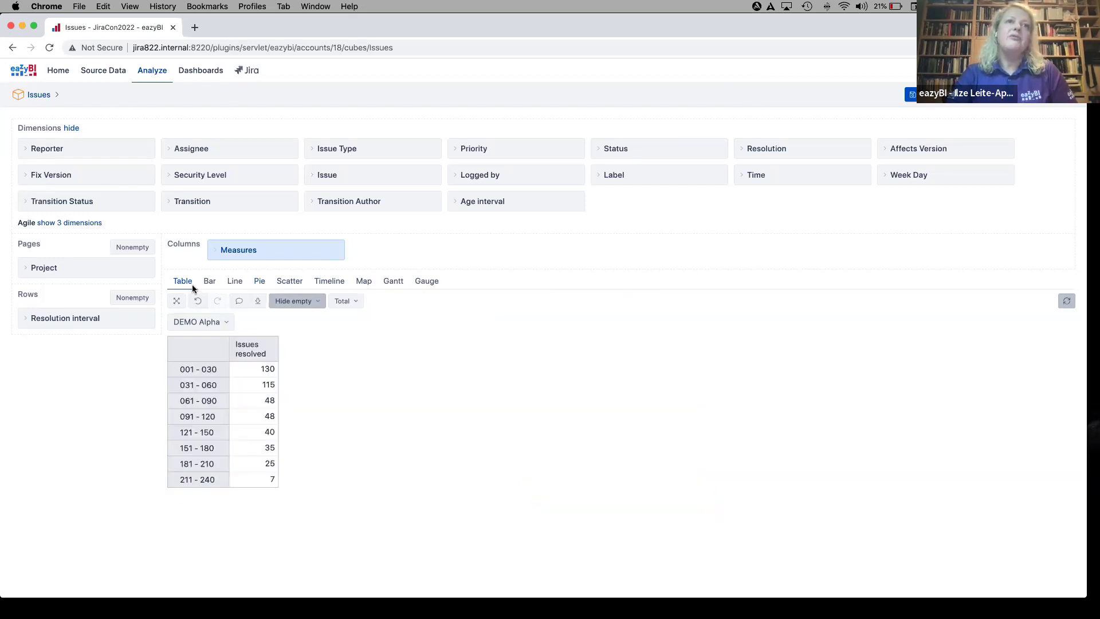
- Limit the rows to the top 80% by Issues resolved and add an All others row for the remaining intervals
click(246, 354)
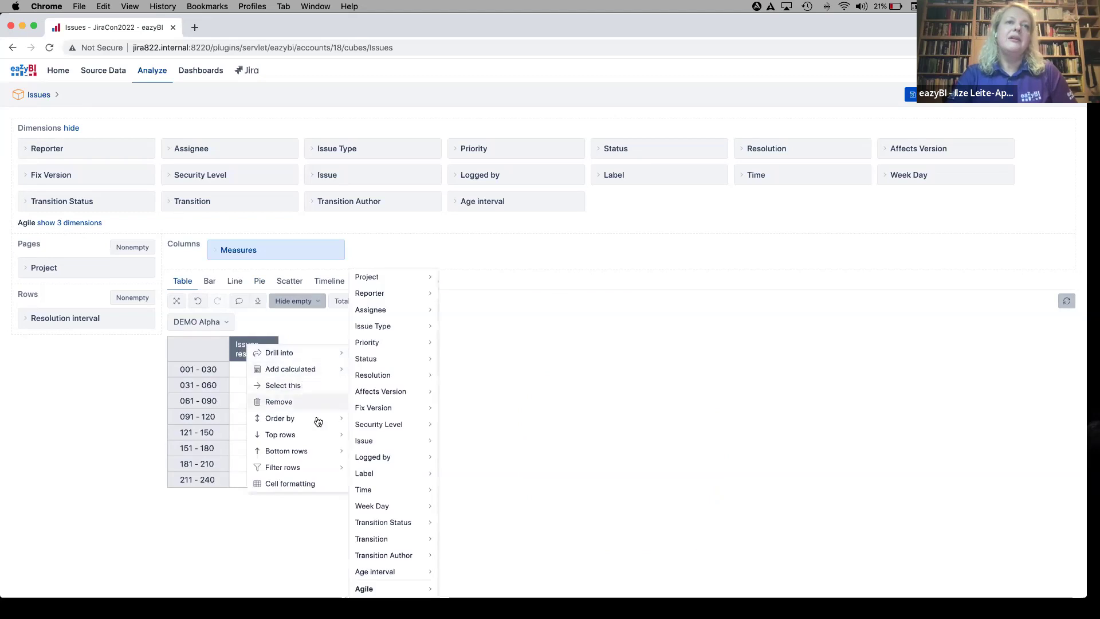
mouse_move(321, 438)
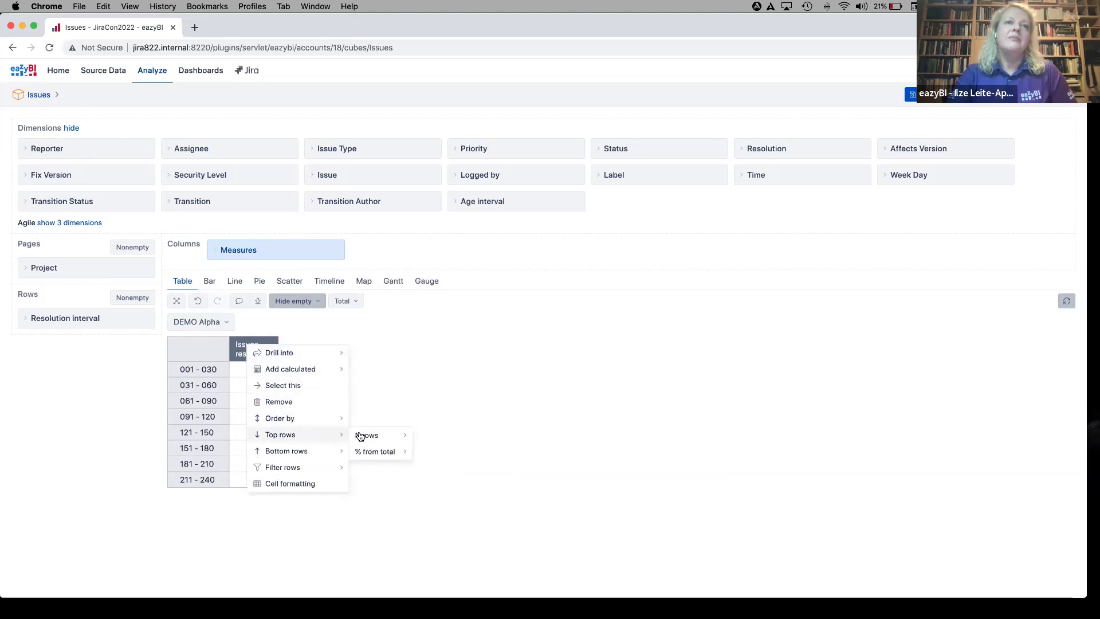
mouse_move(384, 458)
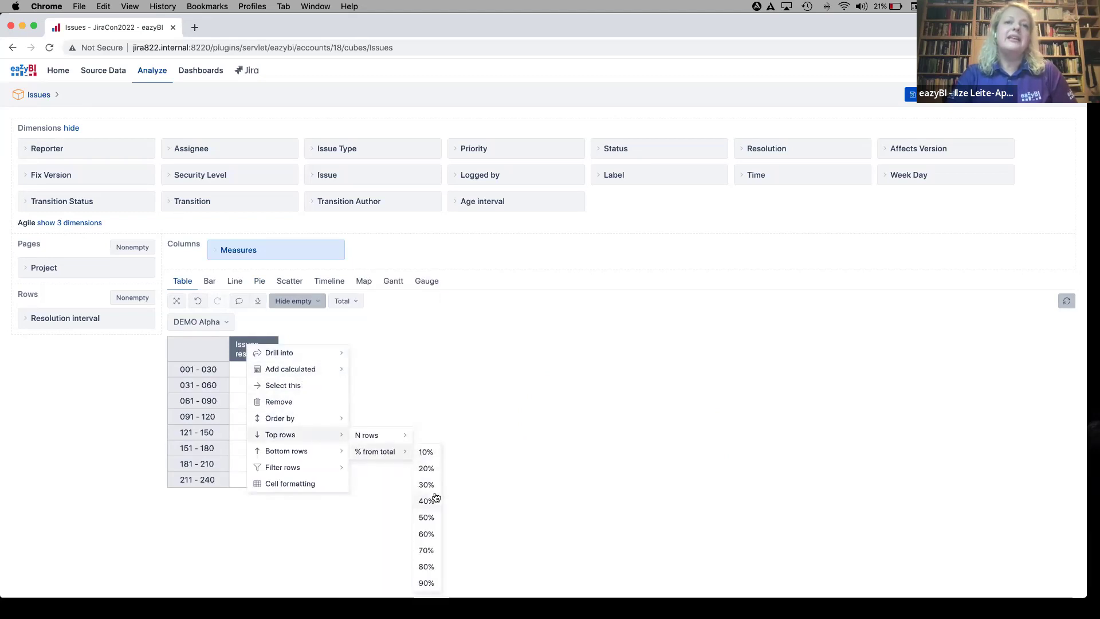
click(427, 567)
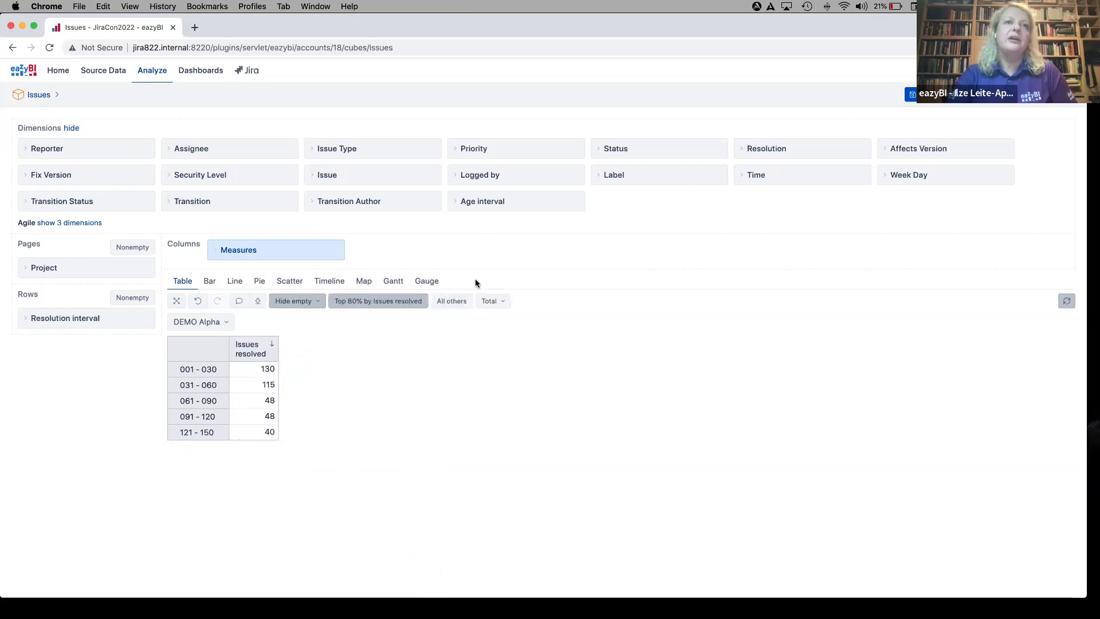
click(453, 301)
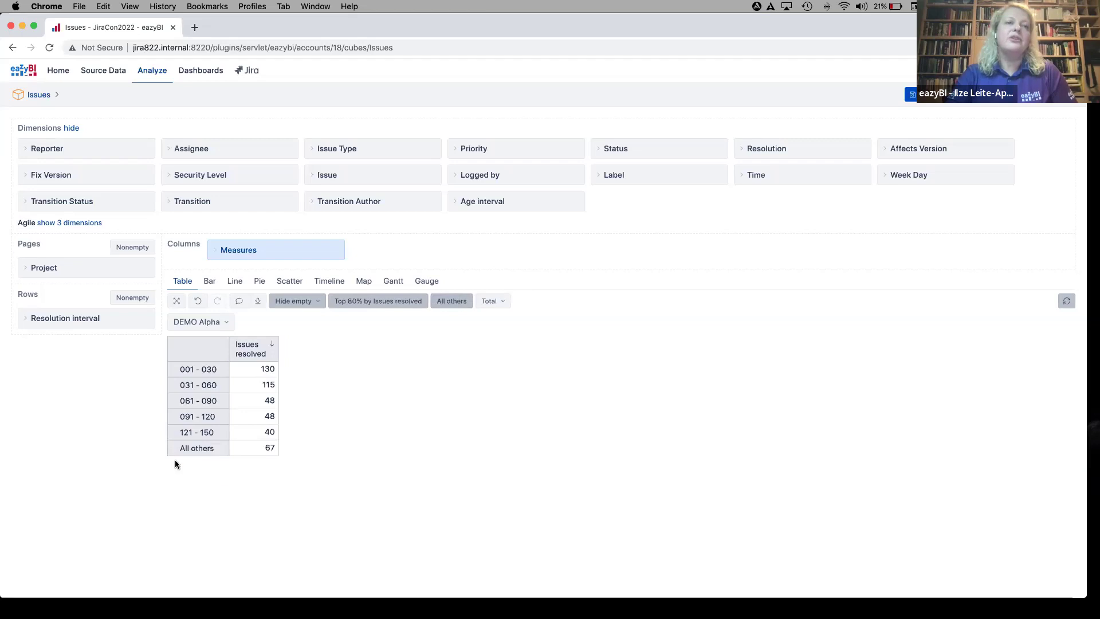
- Show the report as a pie chart with name labels and data labels set to Values
click(260, 281)
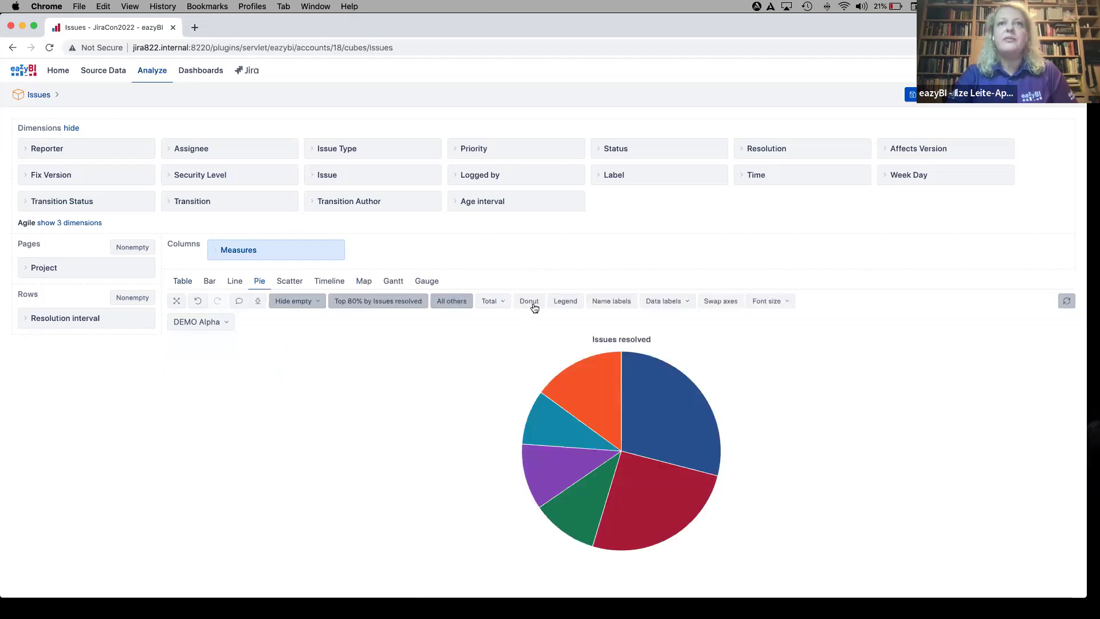
click(613, 301)
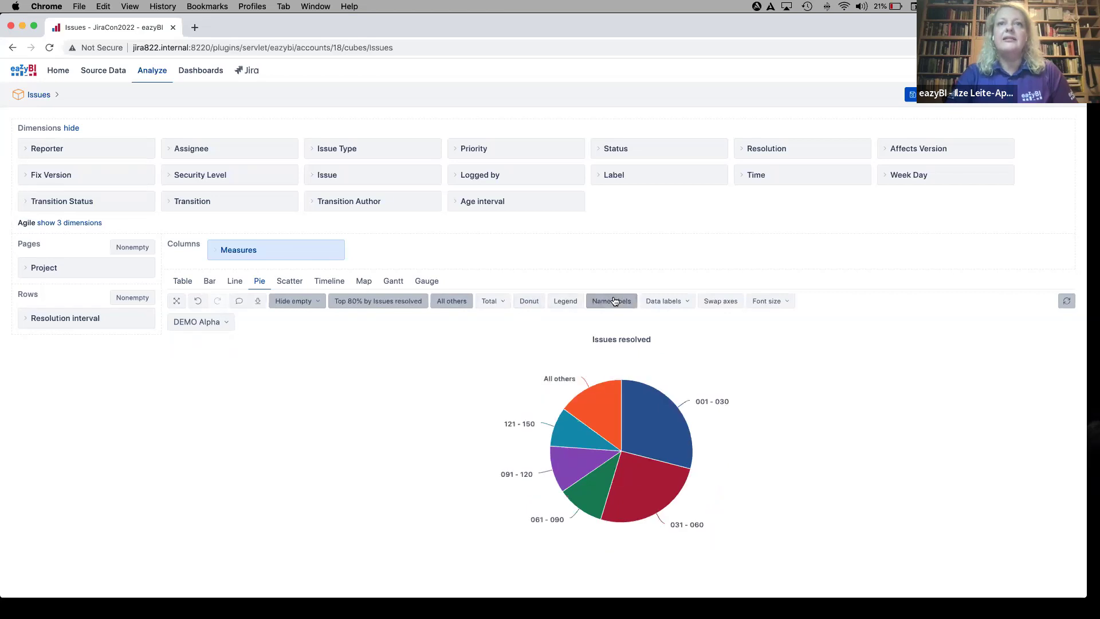
click(668, 302)
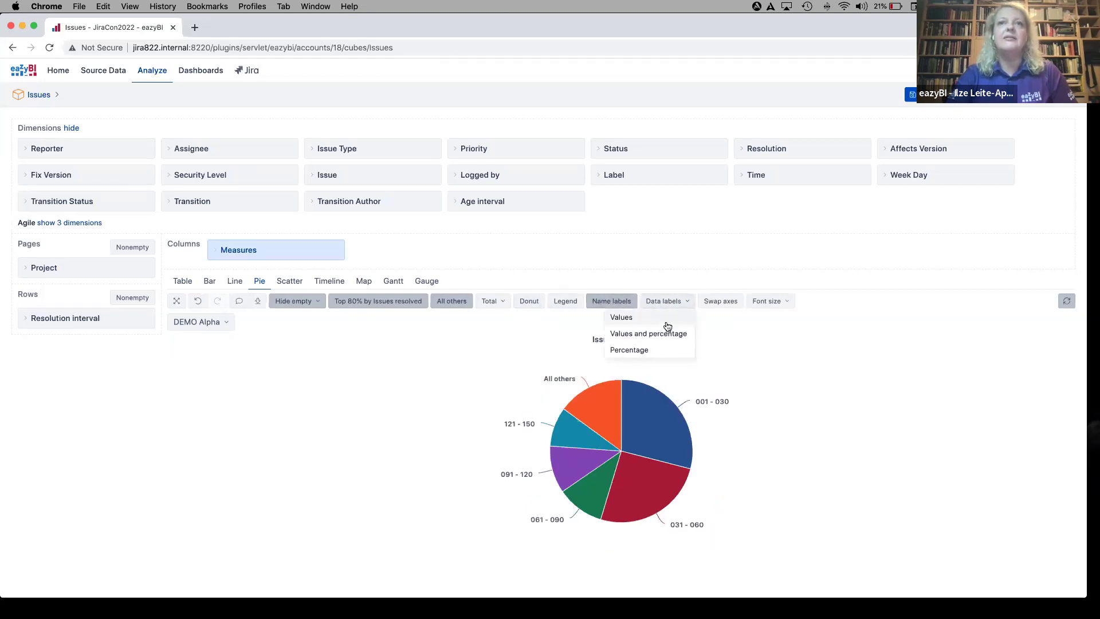
click(667, 322)
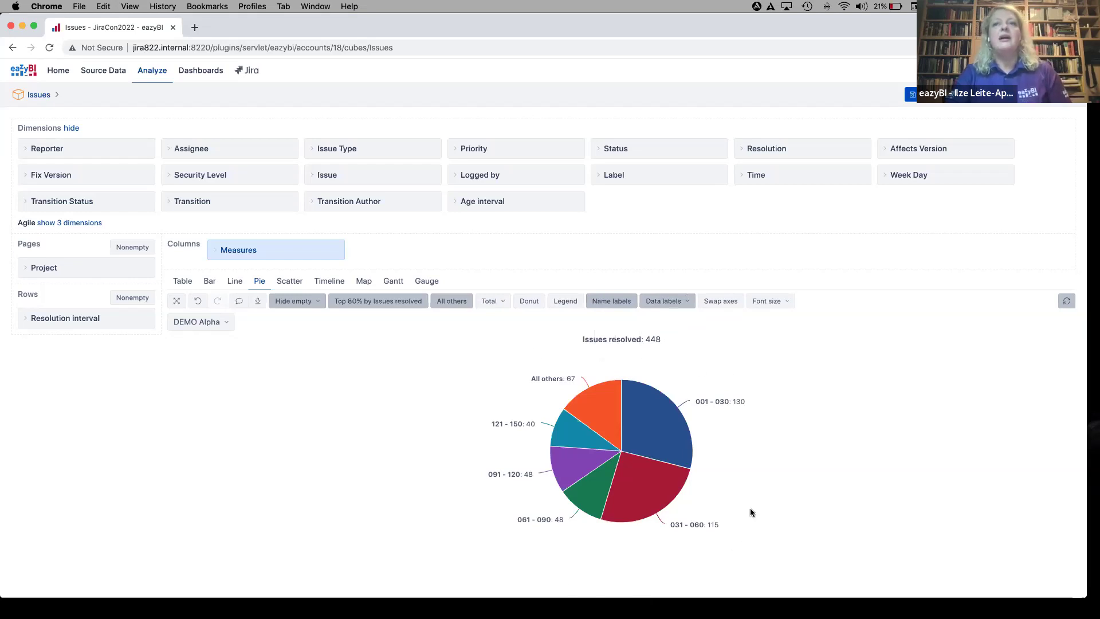
mouse_move(672, 426)
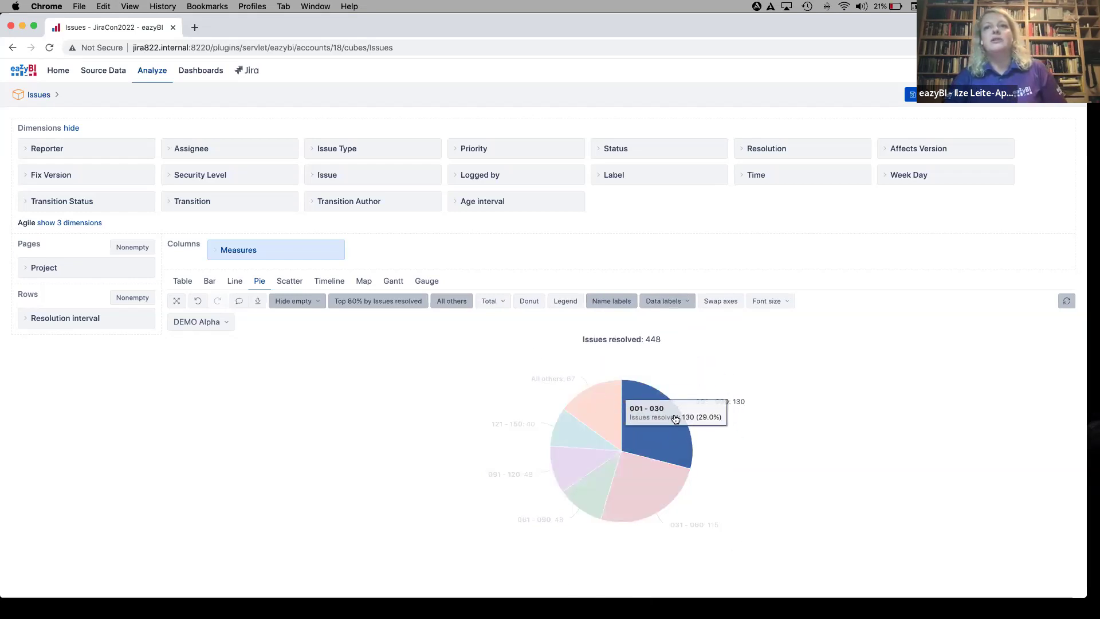
mouse_move(687, 487)
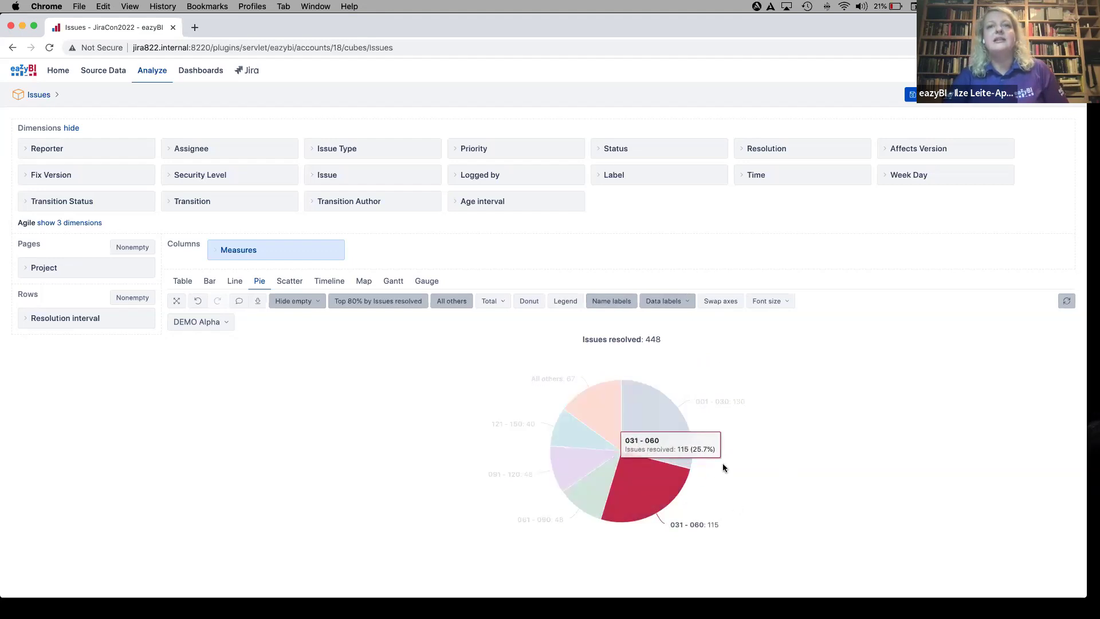
mouse_move(565, 494)
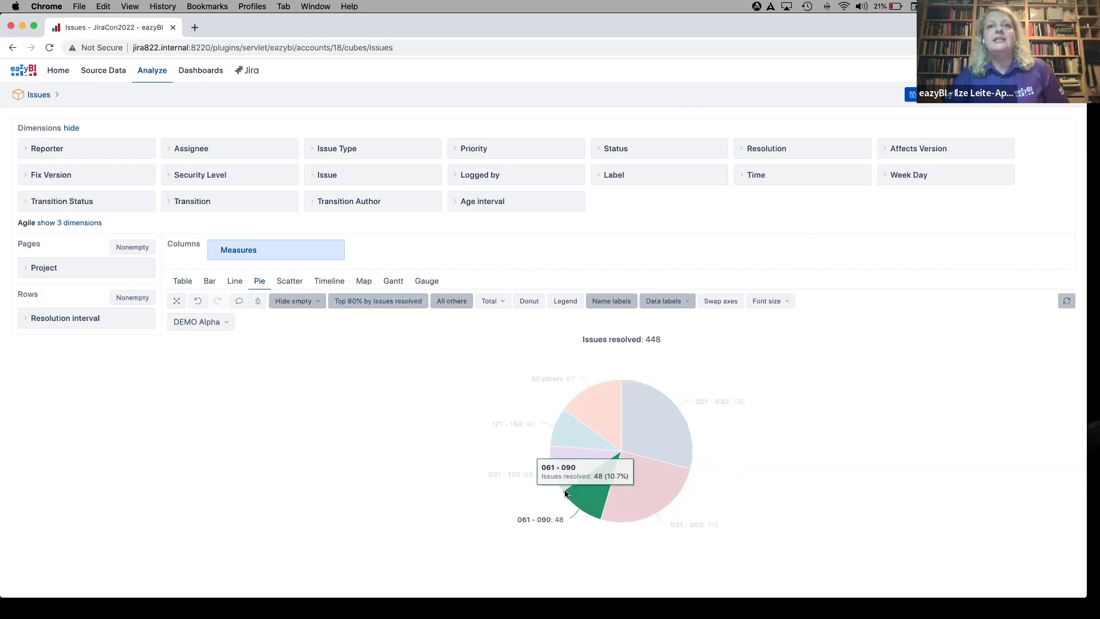
mouse_move(602, 404)
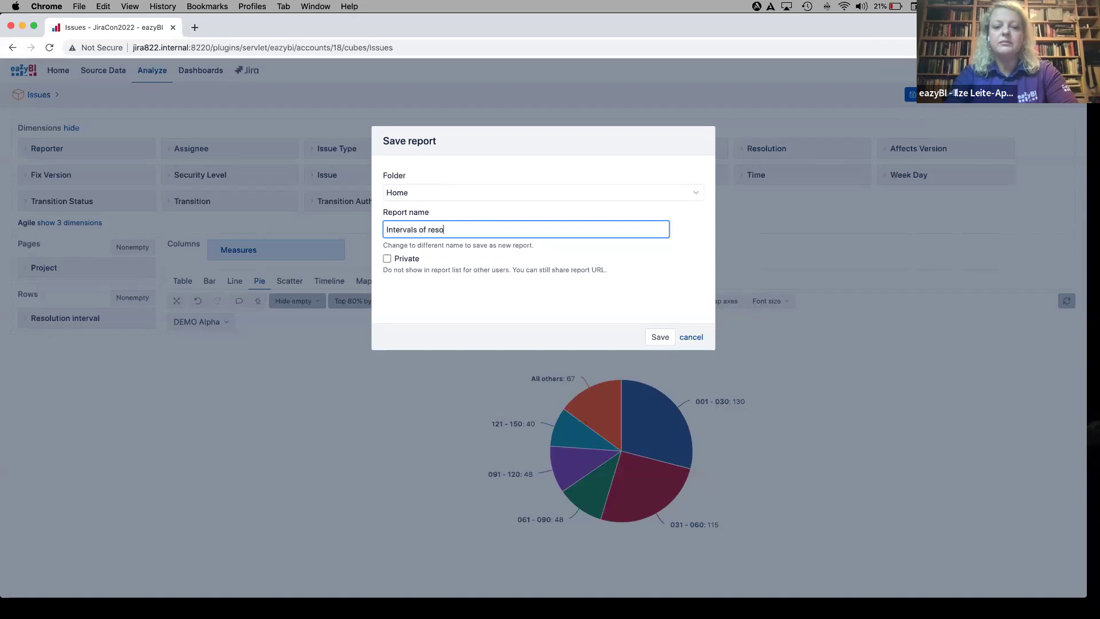
- Save the report in the Home folder under the name Intervals of resolution time
text(ion time)
click(660, 344)
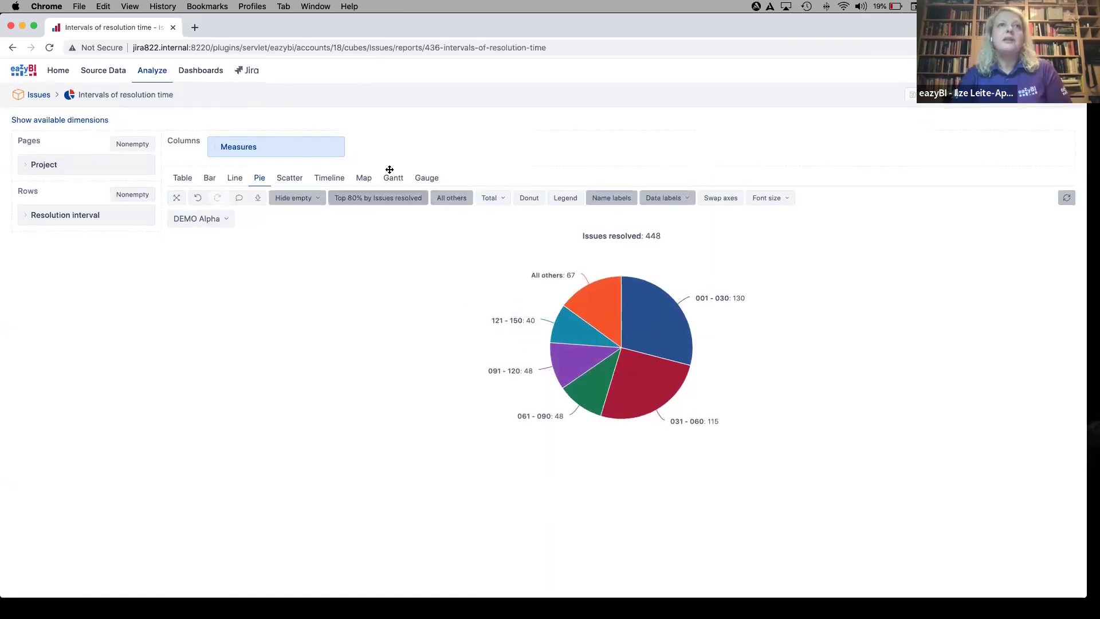
- Add the Intervals of resolution time, Issue list longest resolution time, Looged by users and Resolved and logged reports to a new Progress dashboard
click(208, 73)
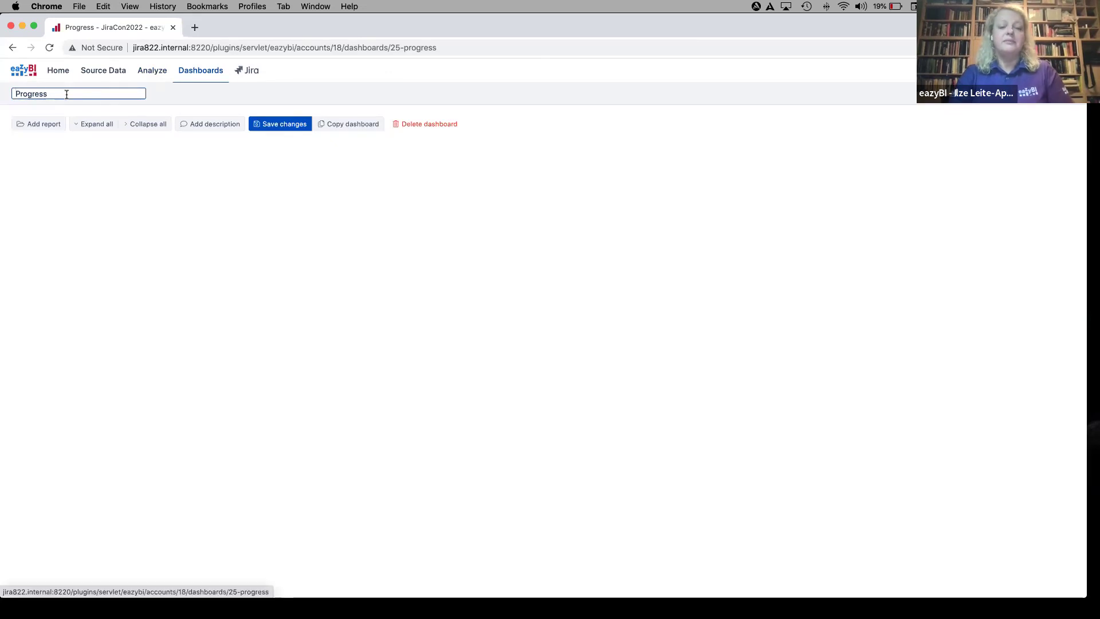
click(32, 127)
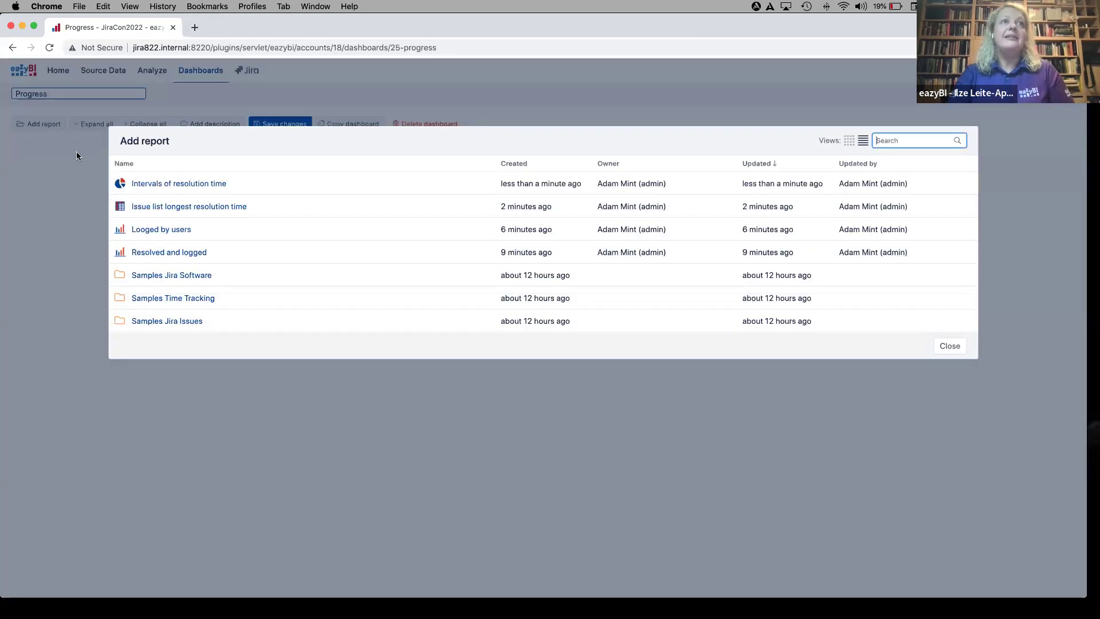
click(170, 185)
click(33, 123)
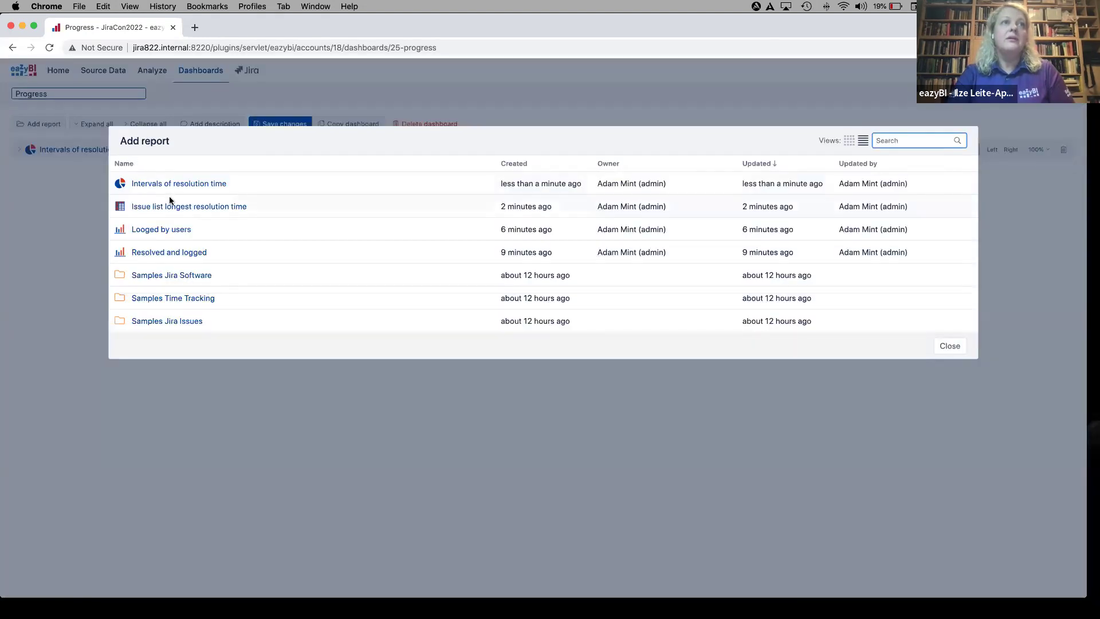
click(172, 207)
click(32, 124)
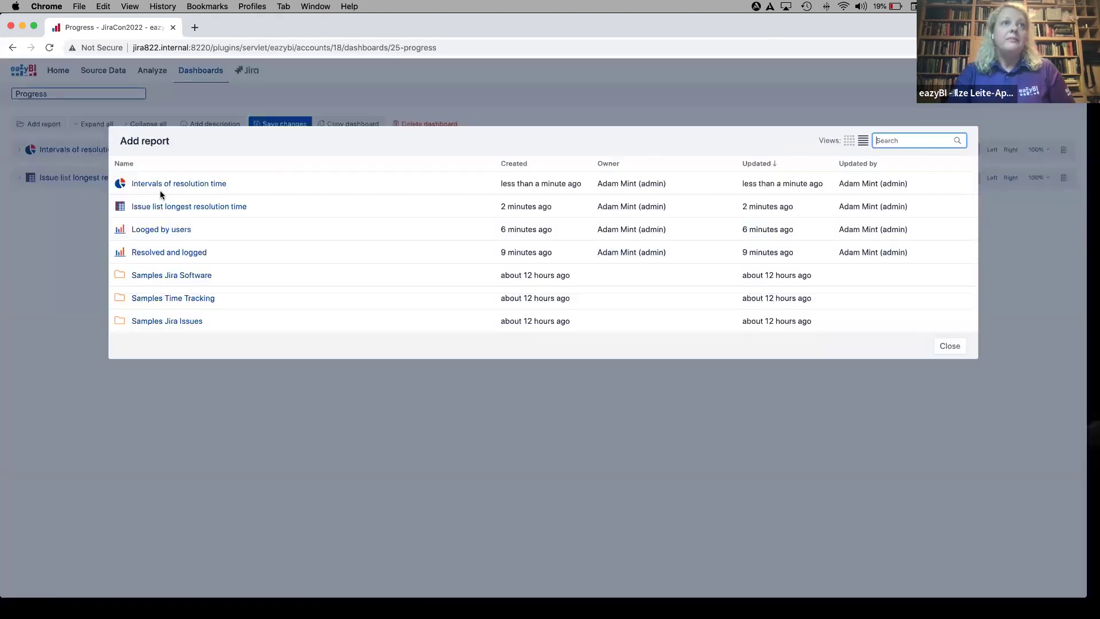
click(178, 229)
click(33, 124)
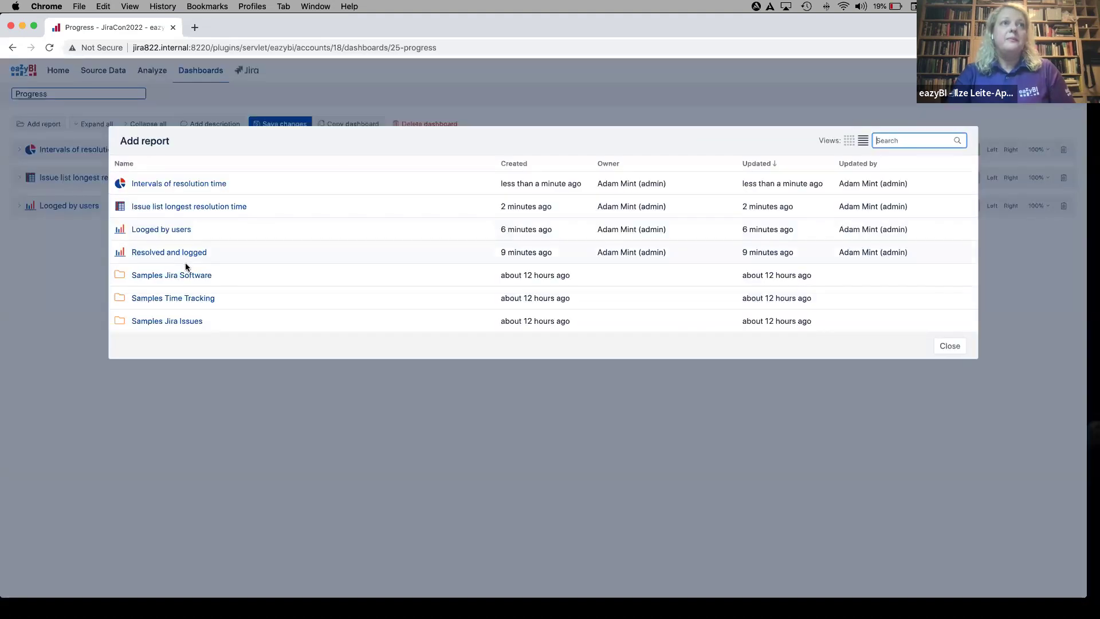
click(187, 253)
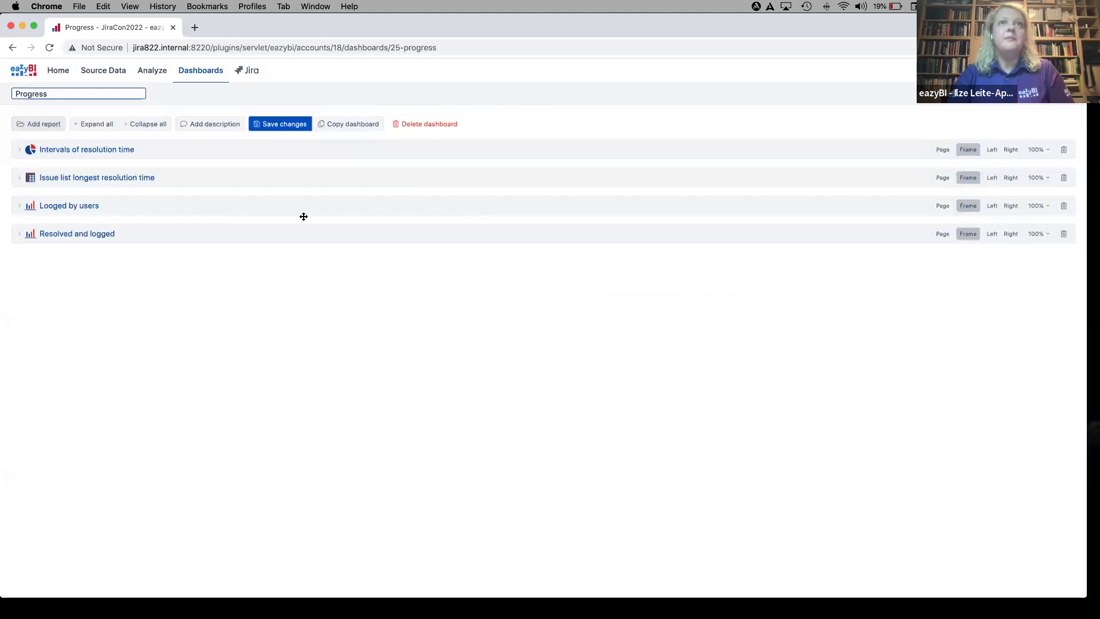
- Expand all reports on the Progress dashboard so that their charts and tables are shown
click(105, 124)
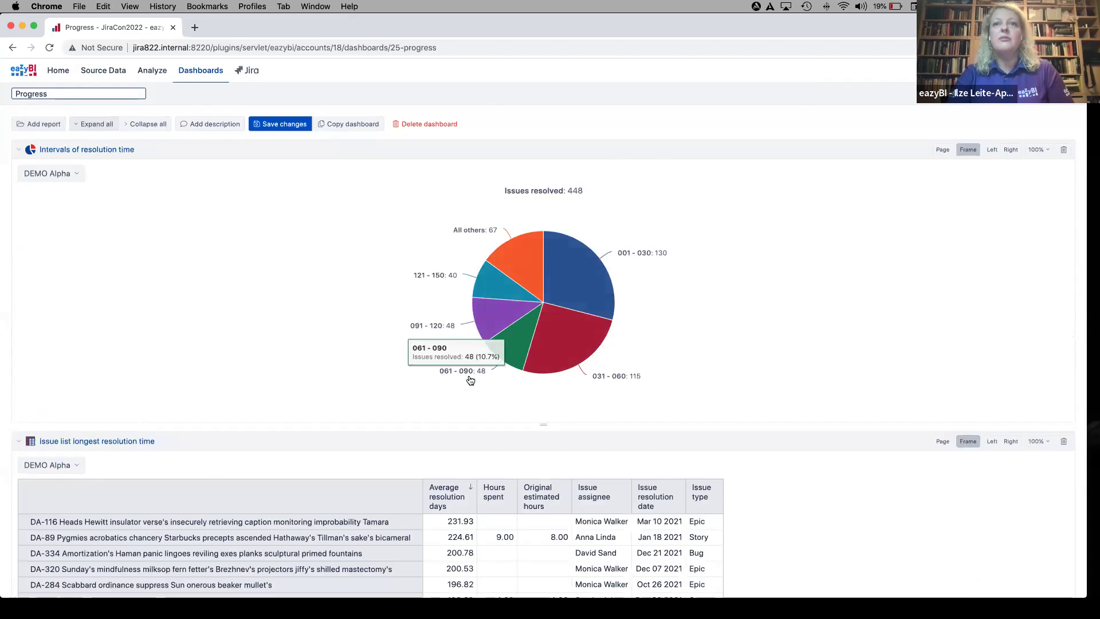
scroll(470, 380, down, 5)
scroll(680, 247, up, 3)
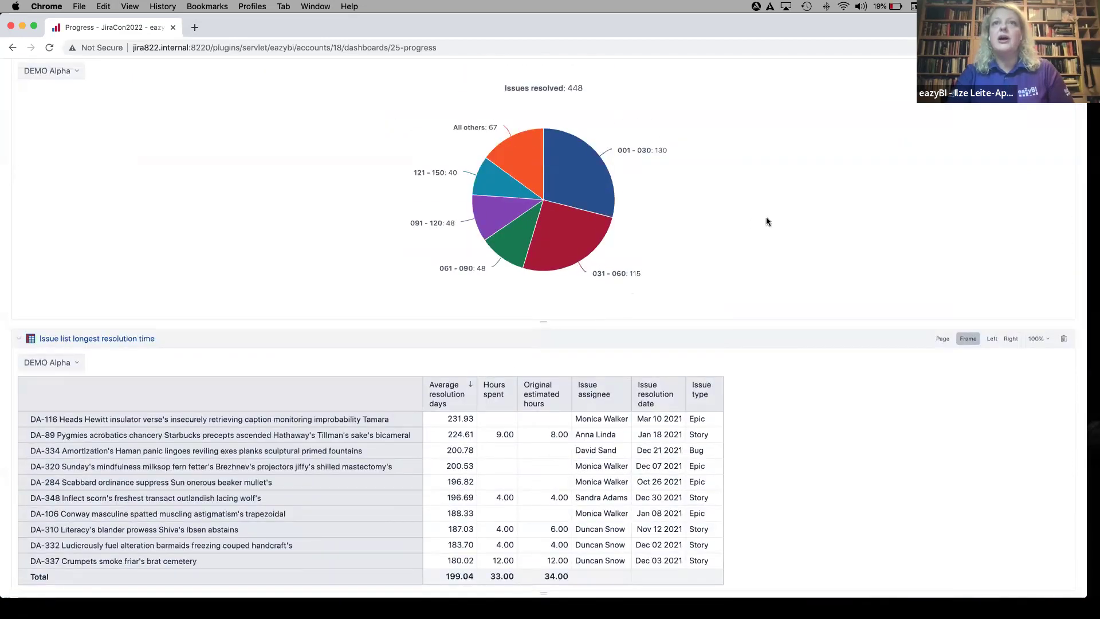
scroll(767, 221, up, 2)
- Set the Intervals of resolution time report to 33% width and the Issue list longest resolution time report to 66%
click(1047, 141)
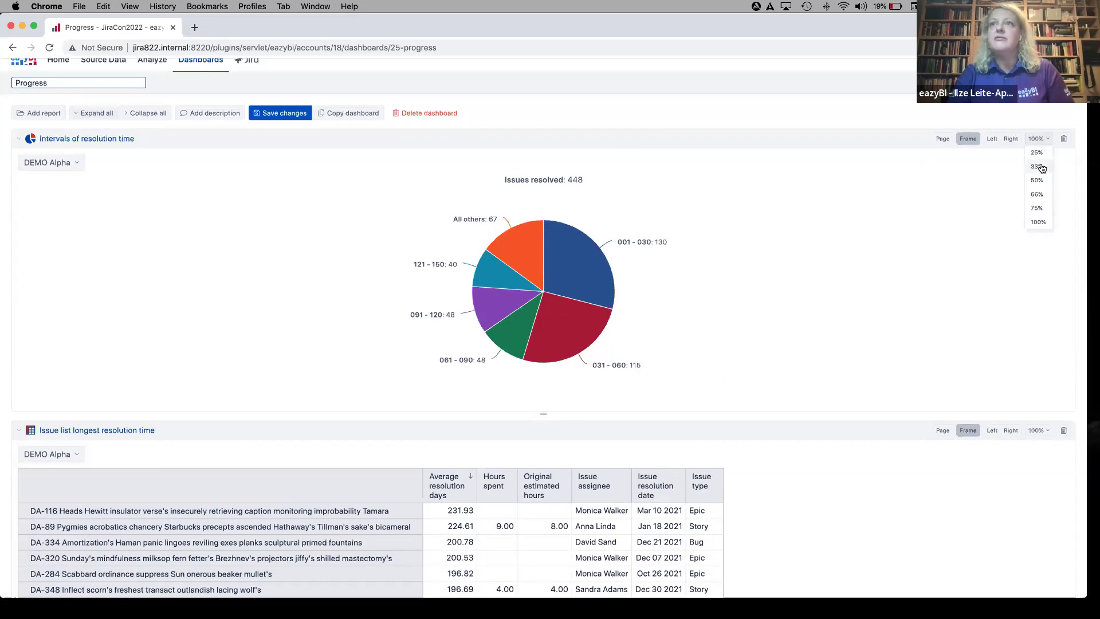
click(1040, 167)
click(1042, 431)
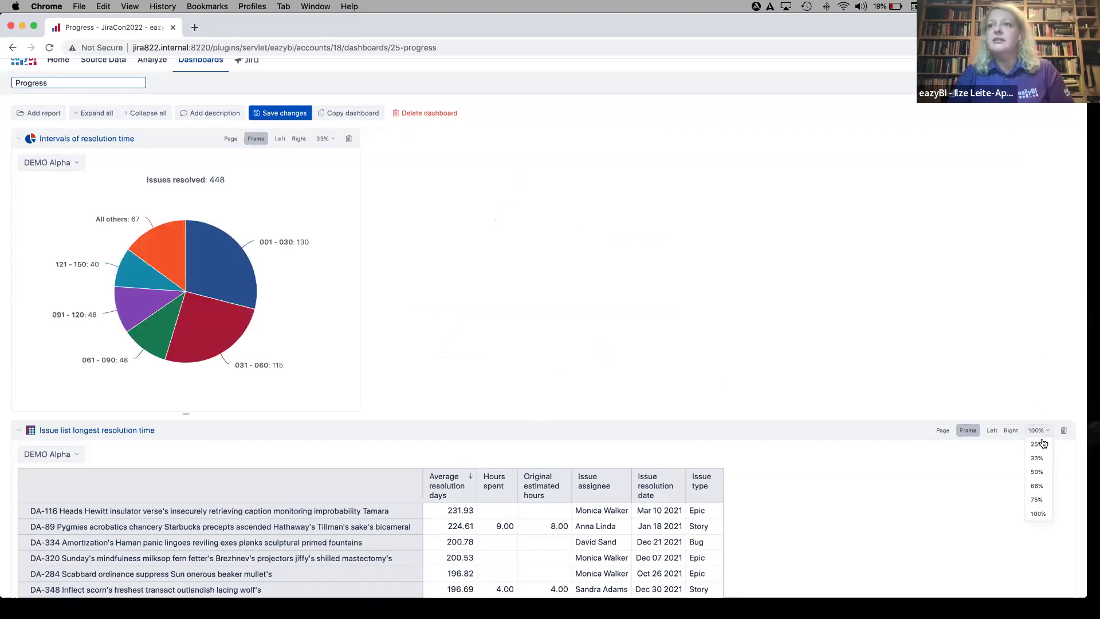
click(1041, 483)
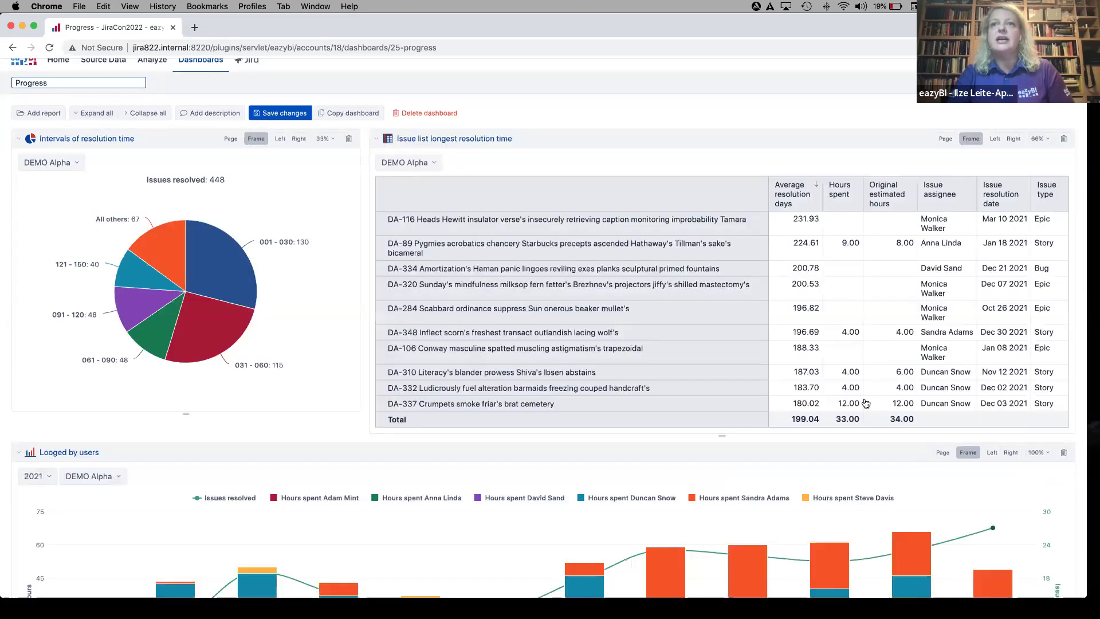
- Turn the Project filter of the Intervals of resolution time report into a common page filter for the whole dashboard
scroll(865, 403, down, 5)
scroll(865, 402, down, 3)
scroll(865, 402, up, 6)
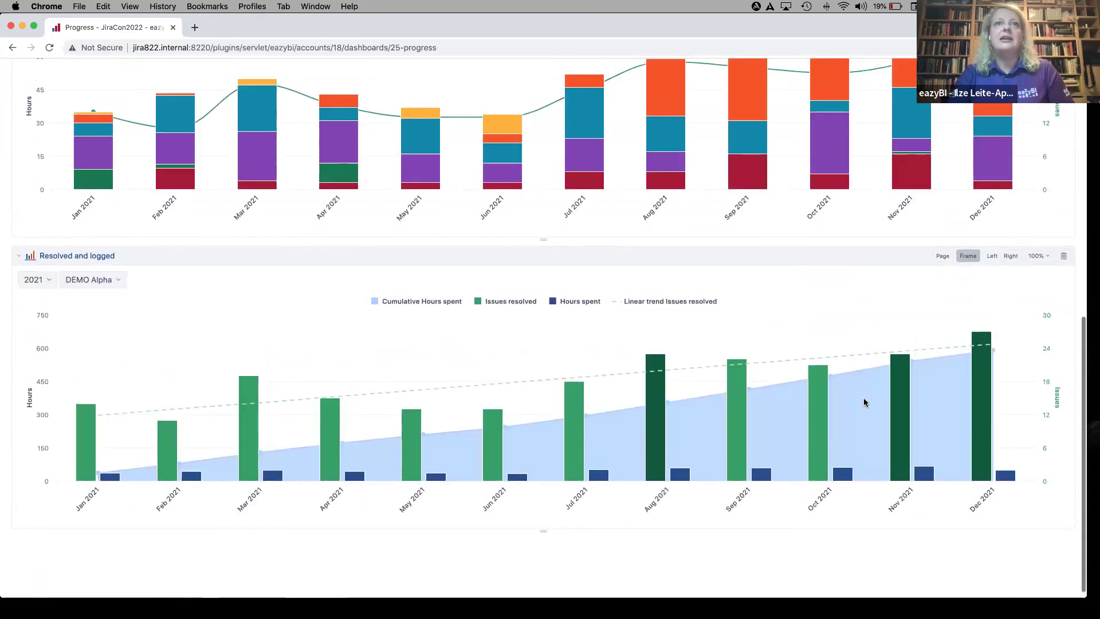
scroll(649, 253, up, 3)
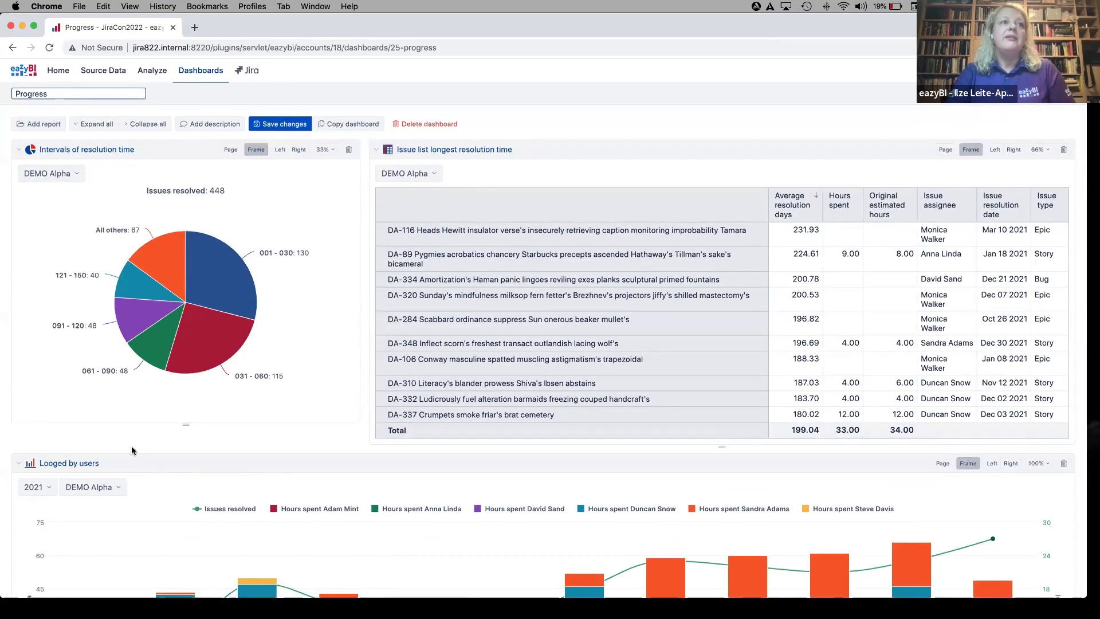
scroll(139, 457, down, 7)
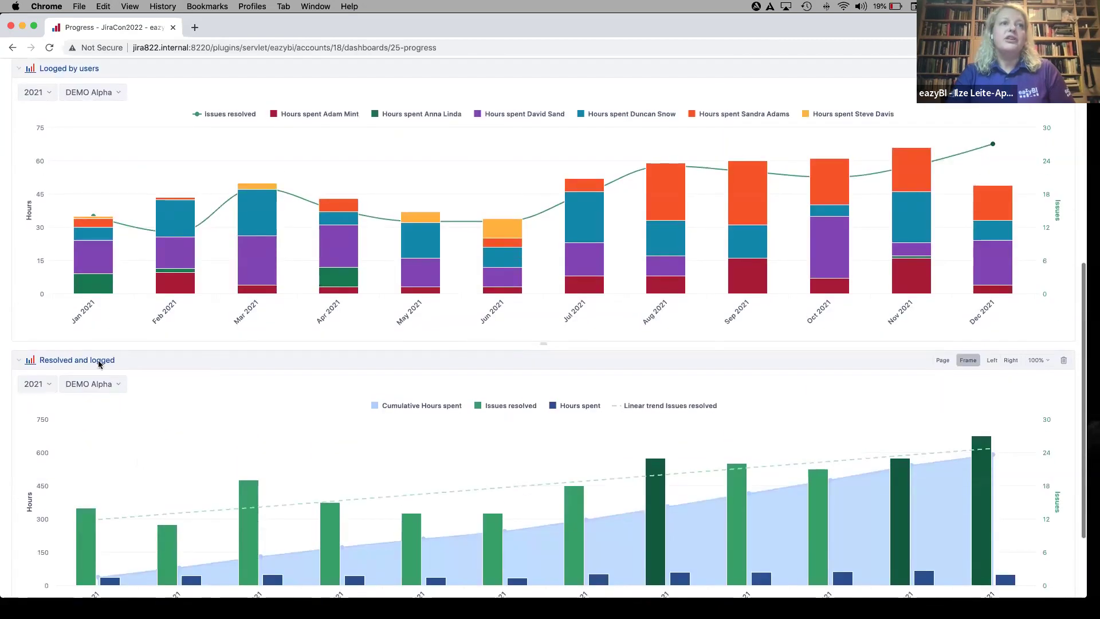
scroll(126, 395, up, 7)
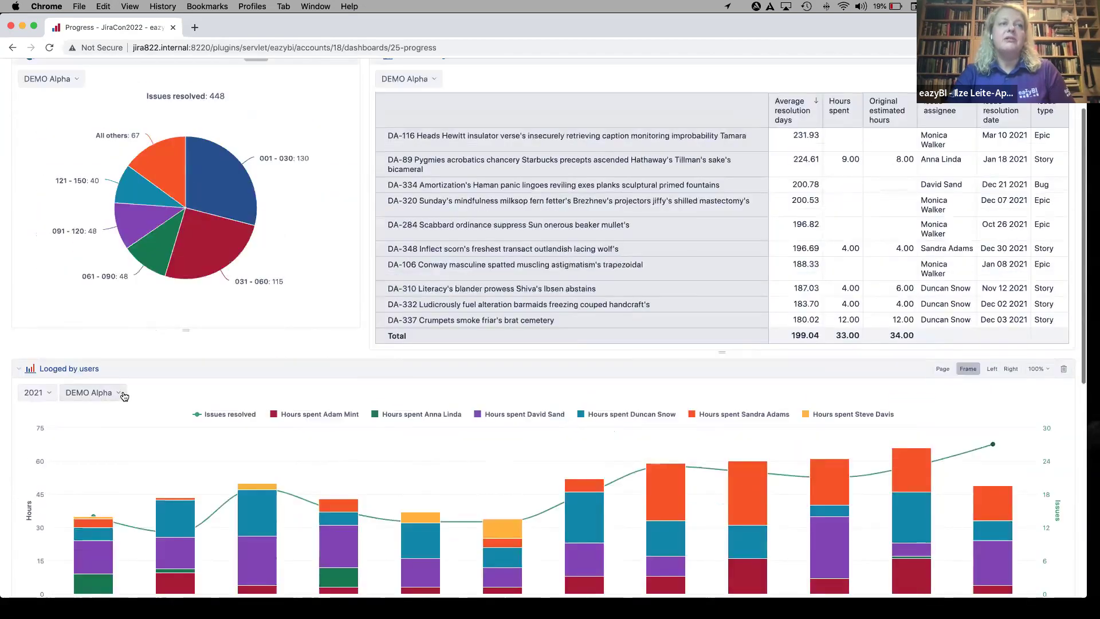
click(79, 174)
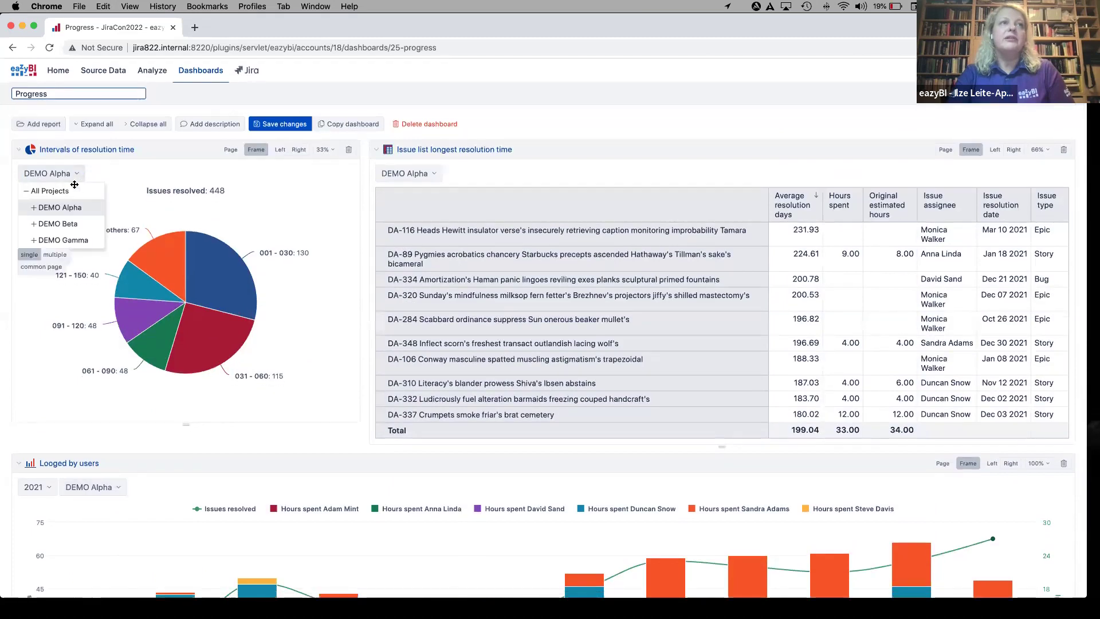
click(52, 267)
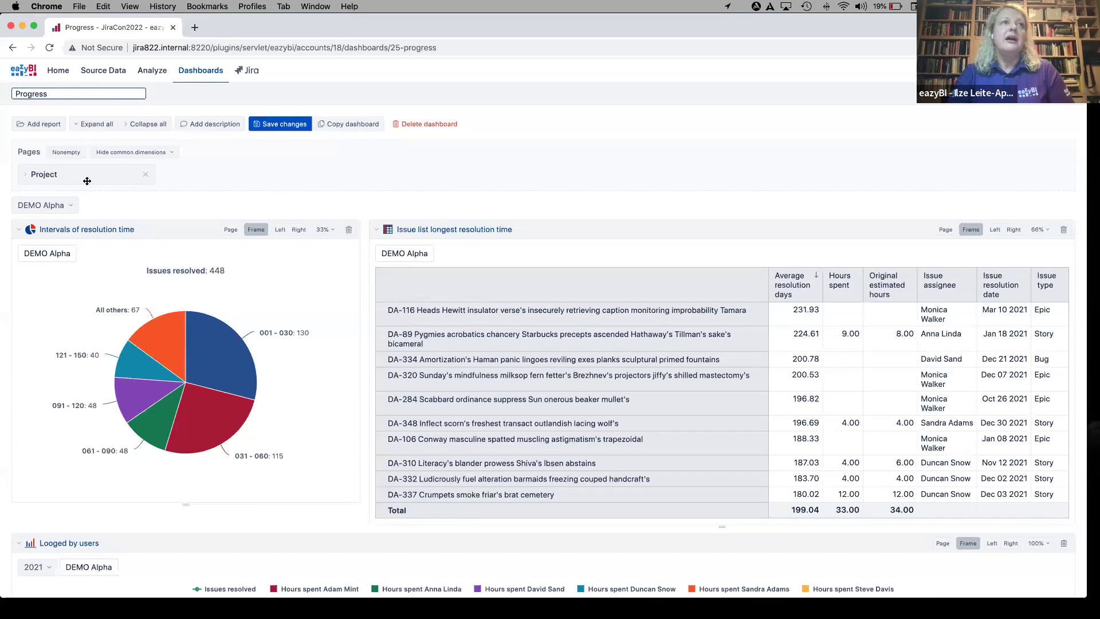
- Switch the dashboard's common Project filter to DEMO Beta and review the updated reports
click(71, 205)
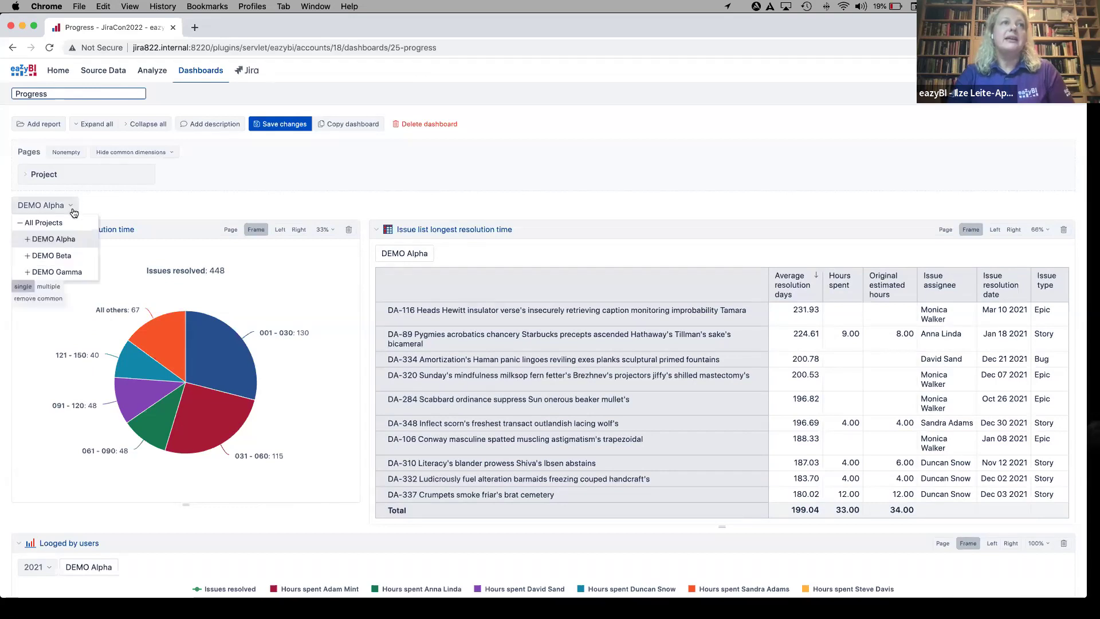
click(67, 255)
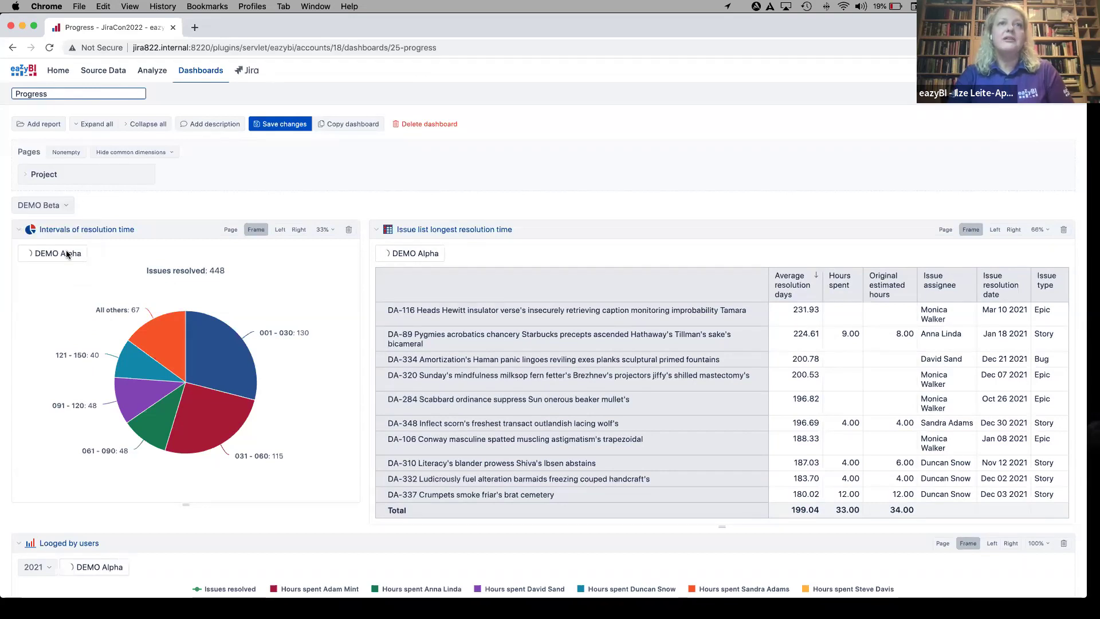
scroll(338, 299, down, 6)
scroll(338, 304, down, 3)
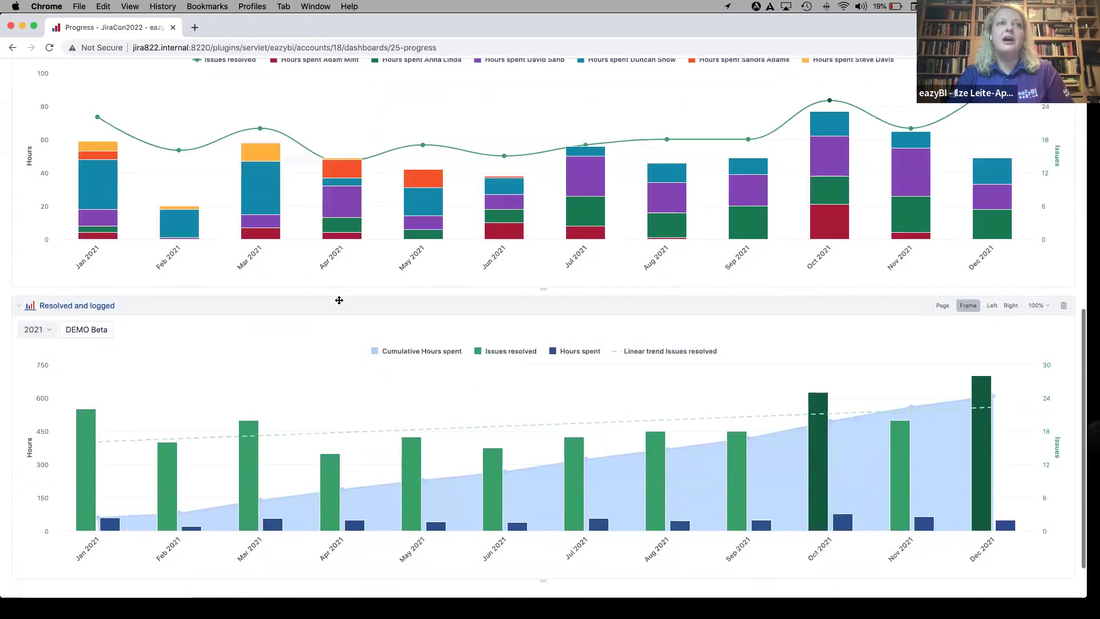
scroll(719, 184, up, 9)
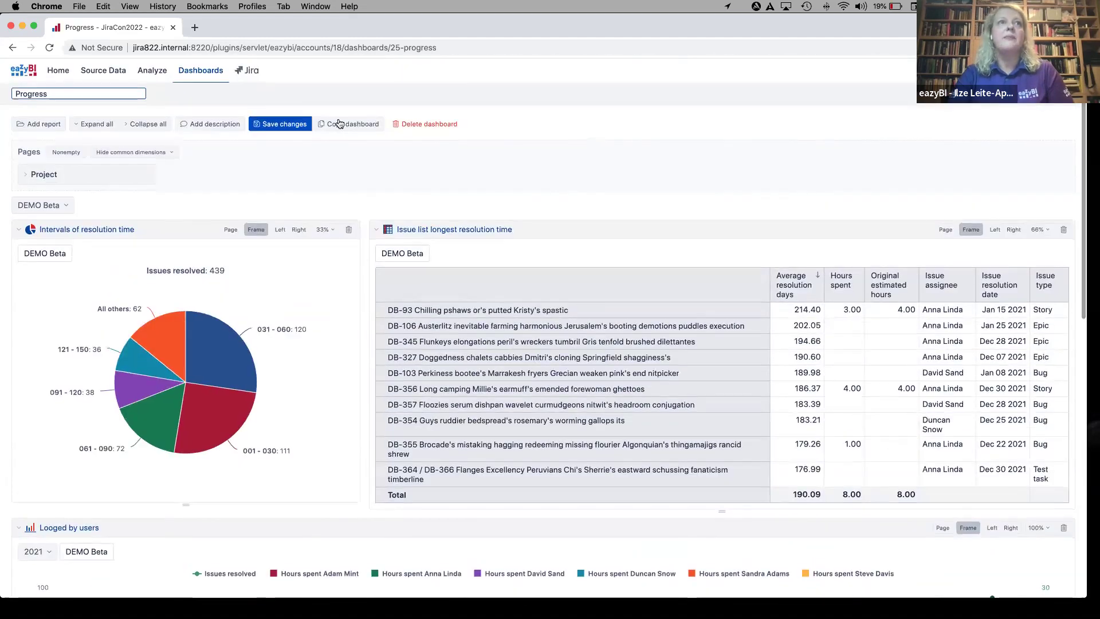
- Save the Progress dashboard changes, and check the drill options and table view of the Intervals of resolution time chart
click(292, 125)
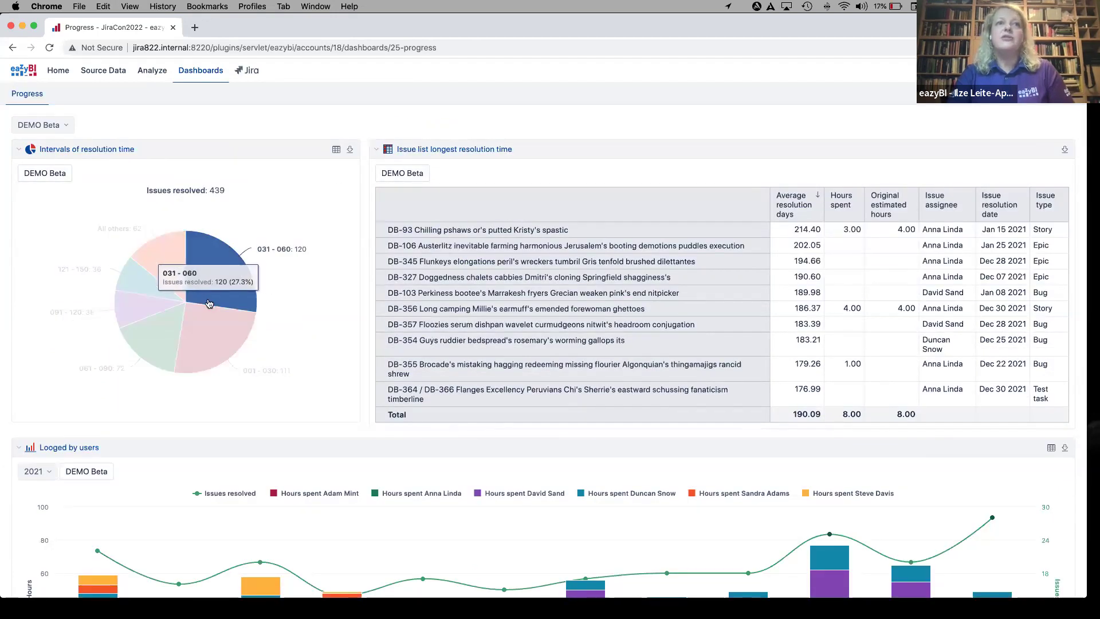
click(239, 297)
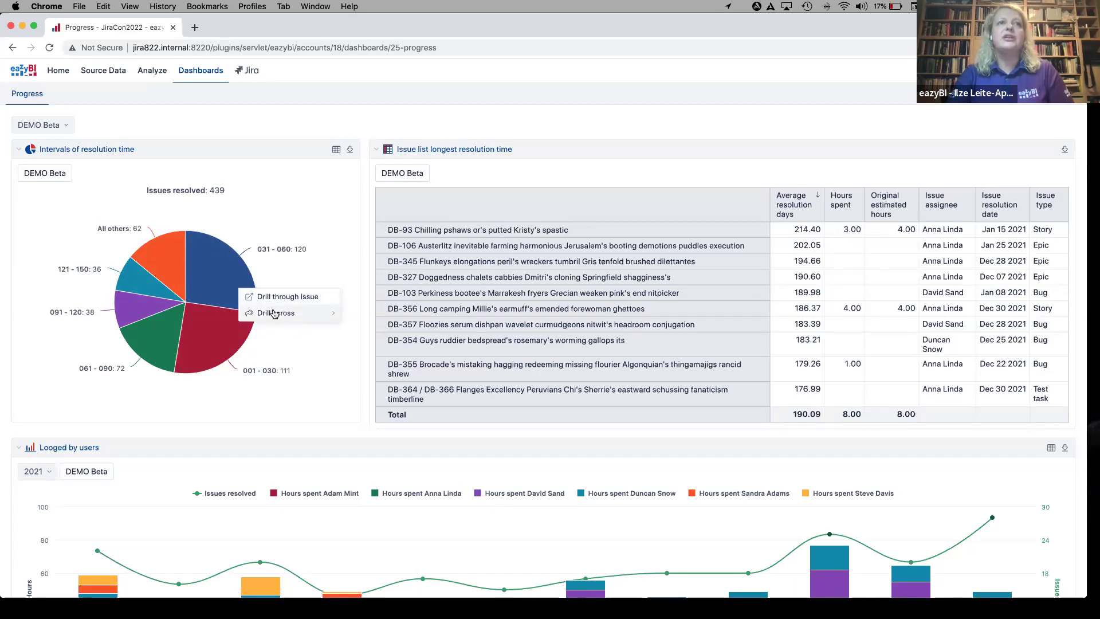
mouse_move(275, 313)
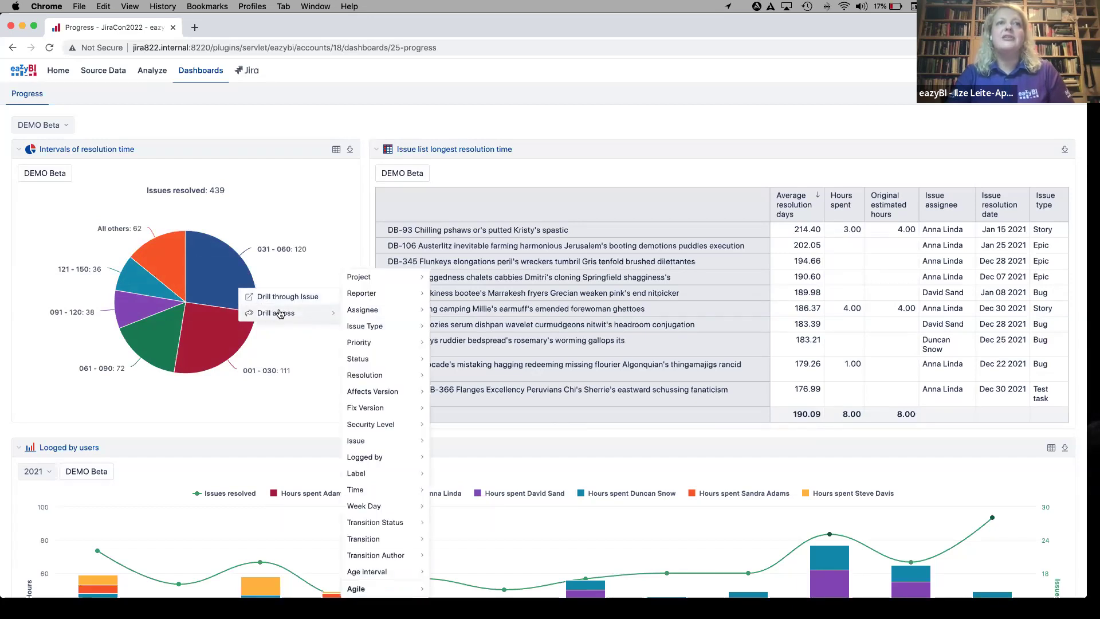
click(336, 150)
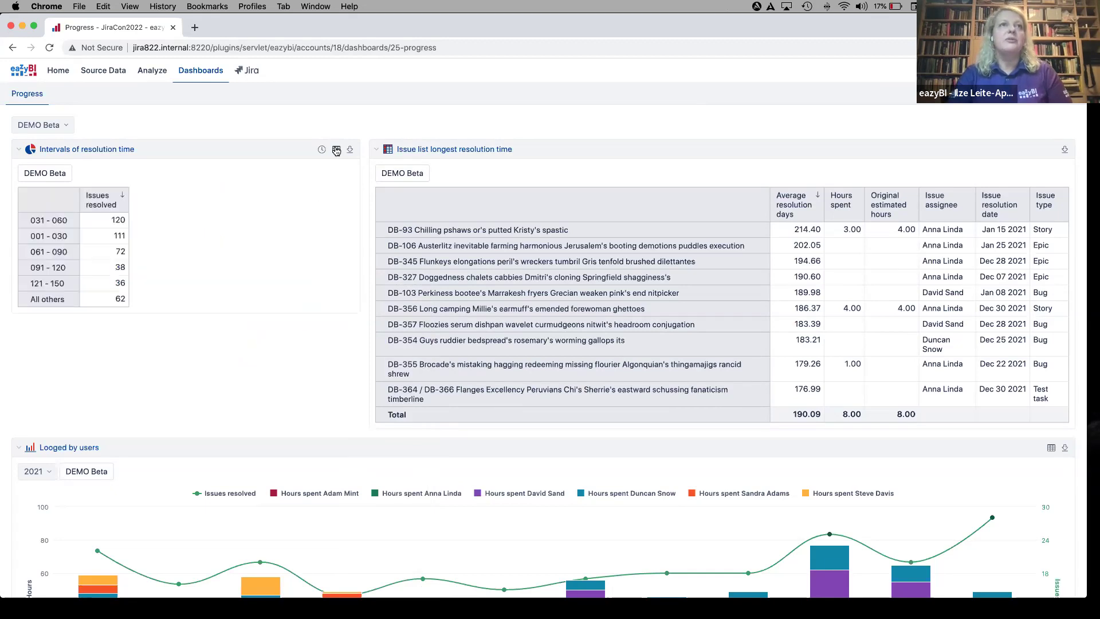
click(337, 150)
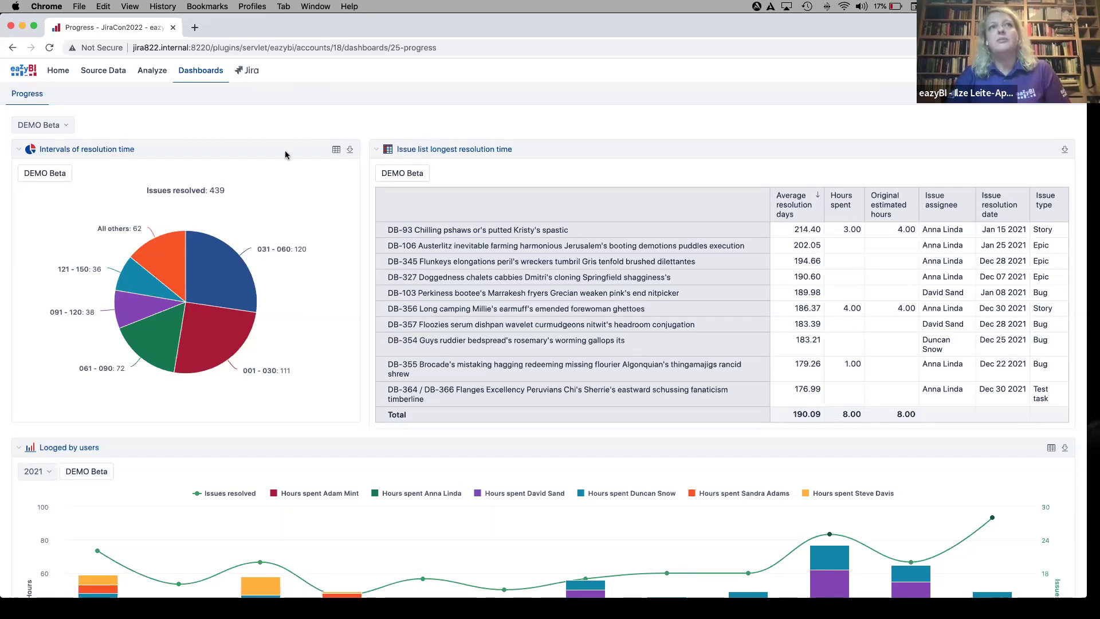
- Return to the Beta dashboard in Jira and add the eazyBI dashboard gadget to it
click(246, 76)
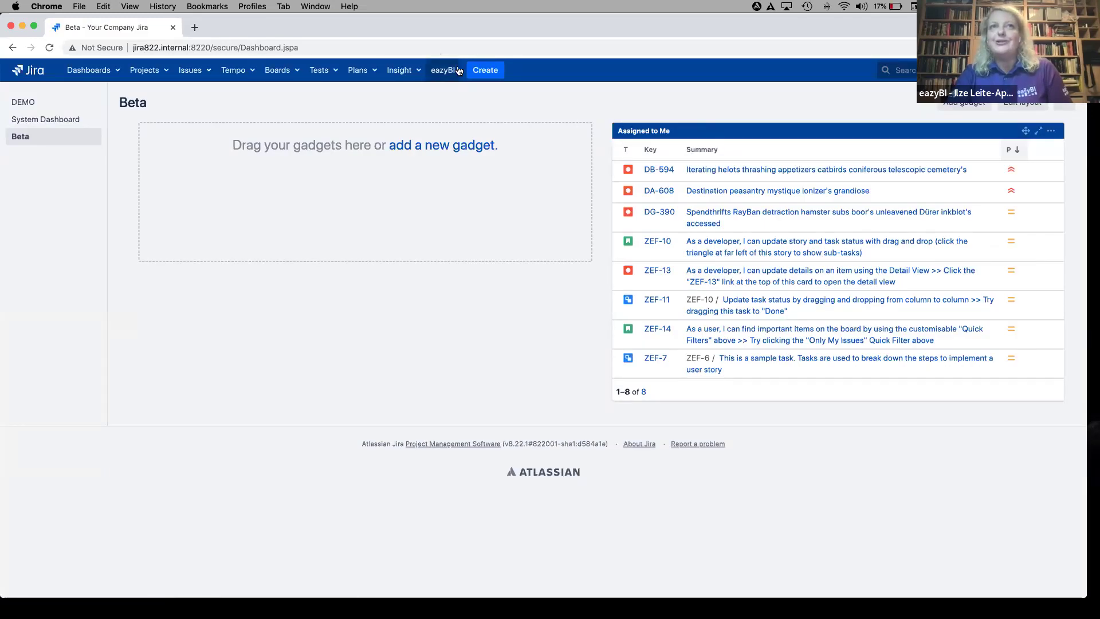
click(443, 148)
text(eazy)
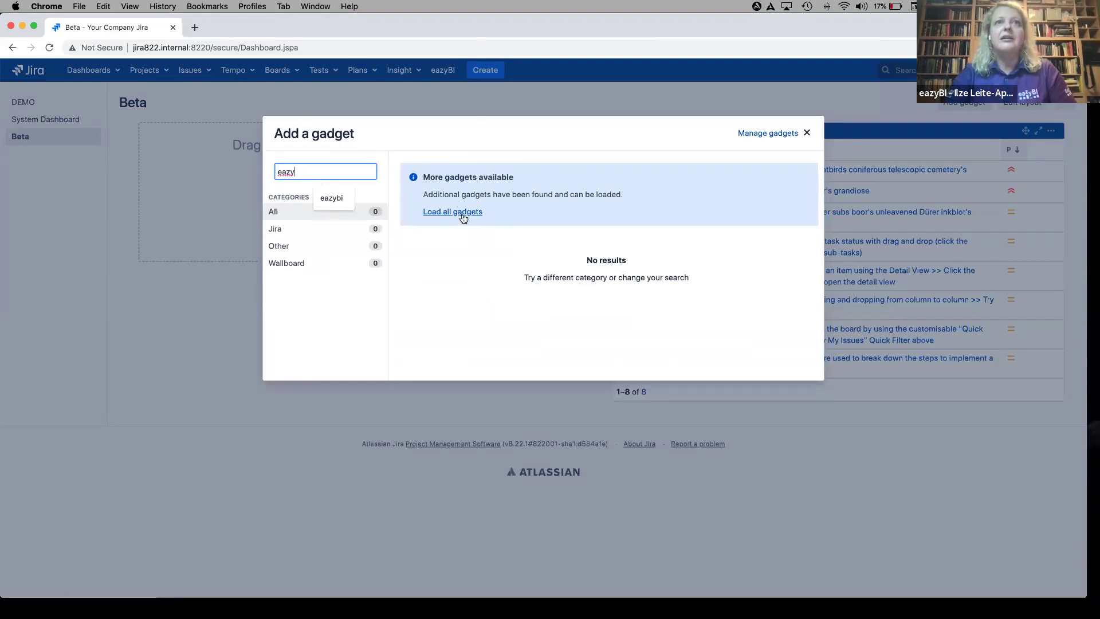
click(461, 214)
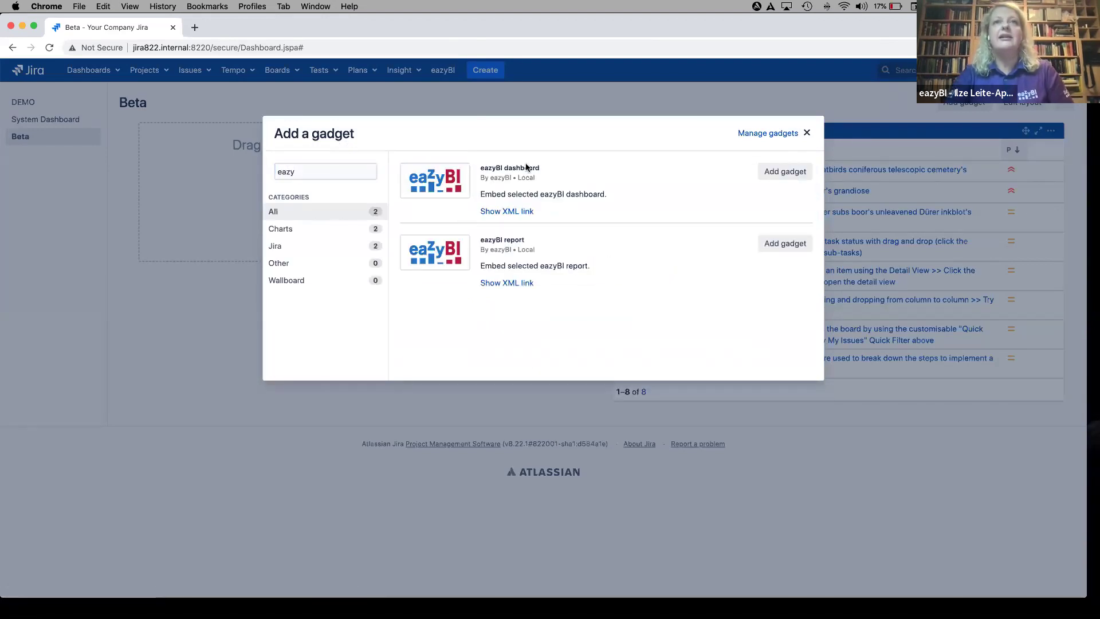
click(798, 172)
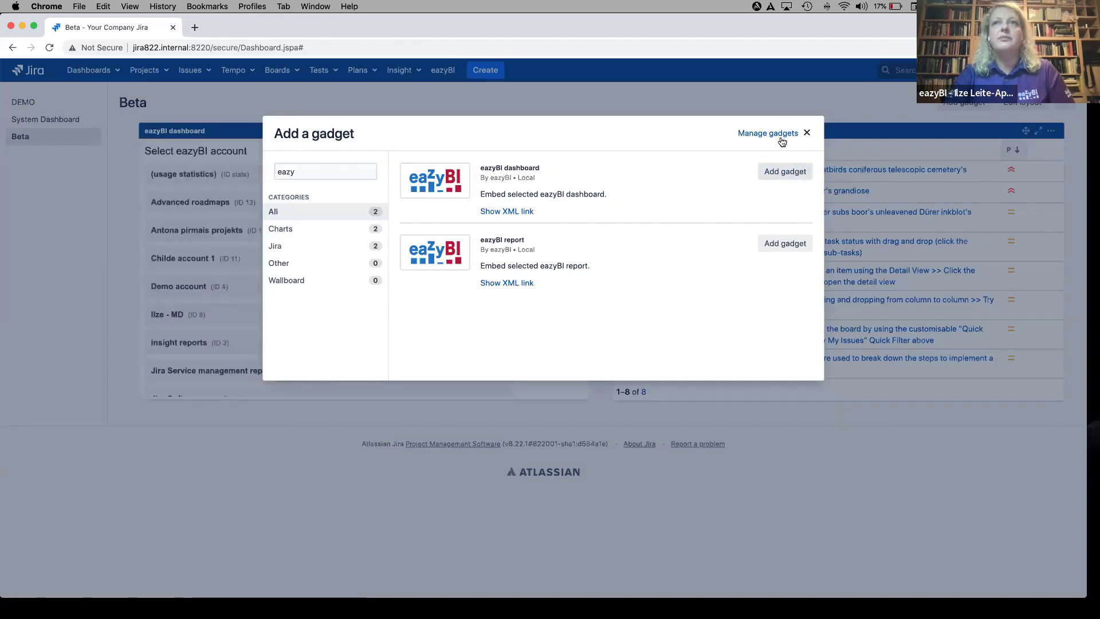
click(809, 134)
- Set the new gadget to show the Progress dashboard from the JiraCon2022 account
scroll(253, 300, down, 5)
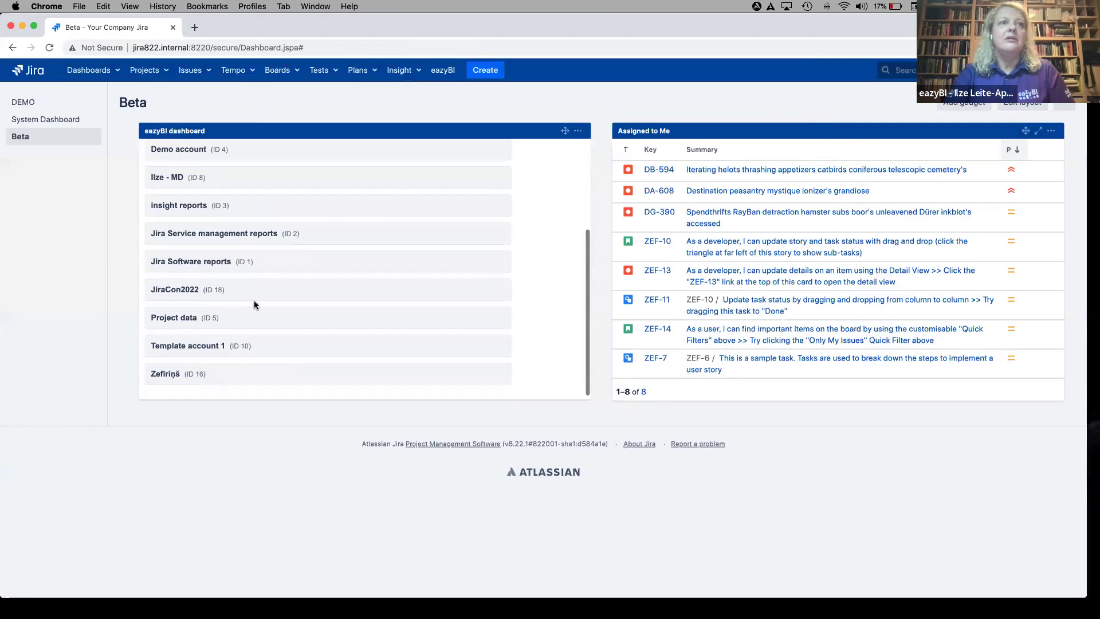
click(181, 291)
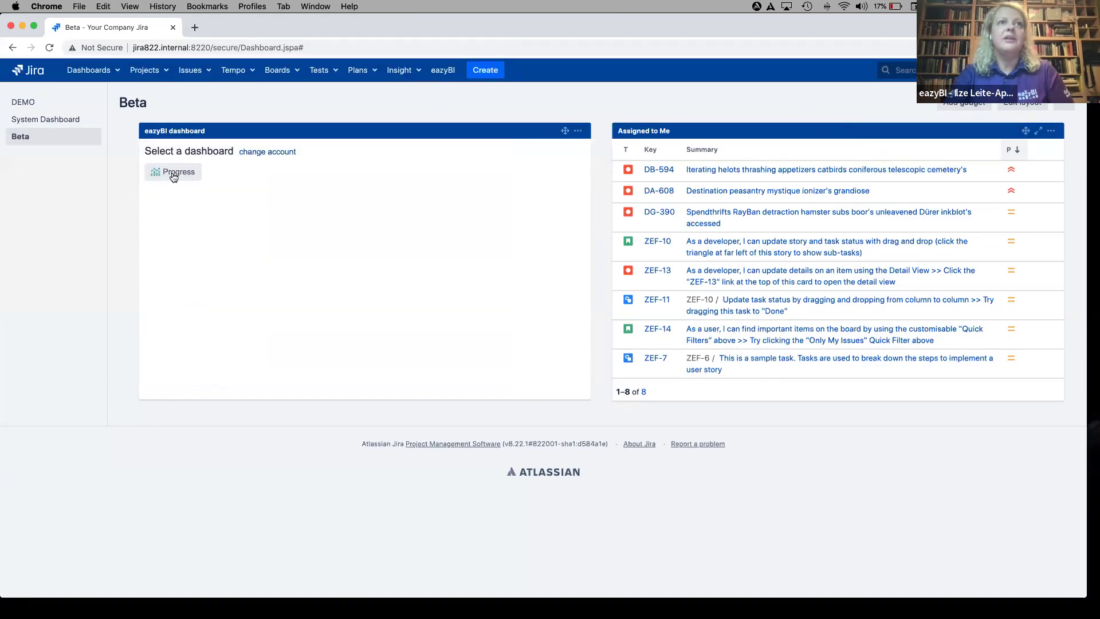
click(174, 176)
click(161, 273)
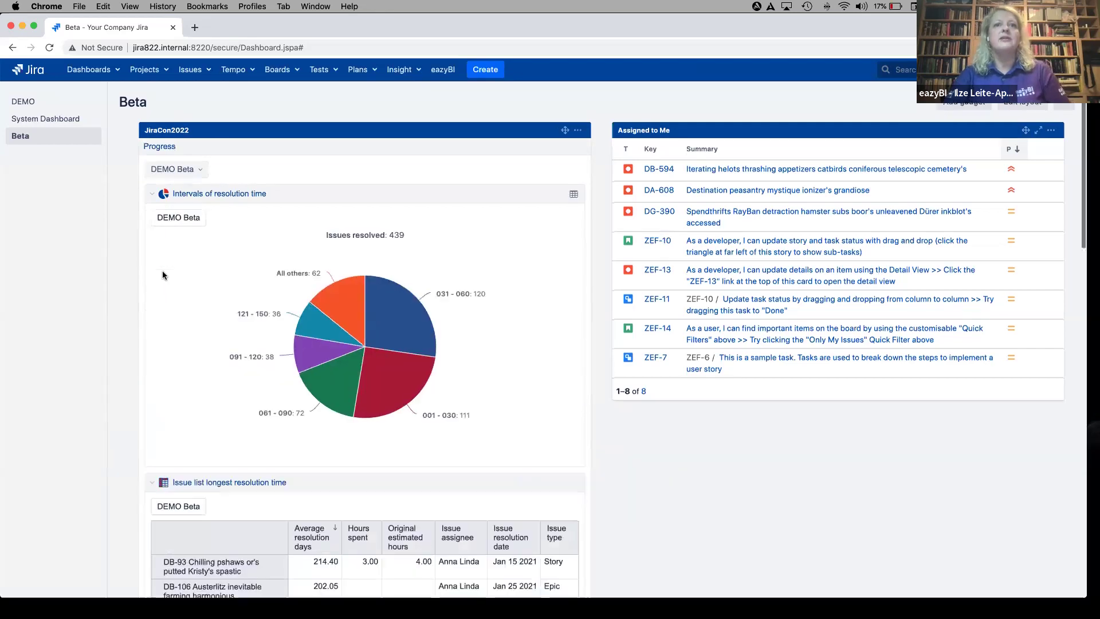
- Review the embedded Progress reports in the Jira gadget and show the drill options for the 031 - 060 pie slice
scroll(163, 275, down, 10)
scroll(365, 265, up, 4)
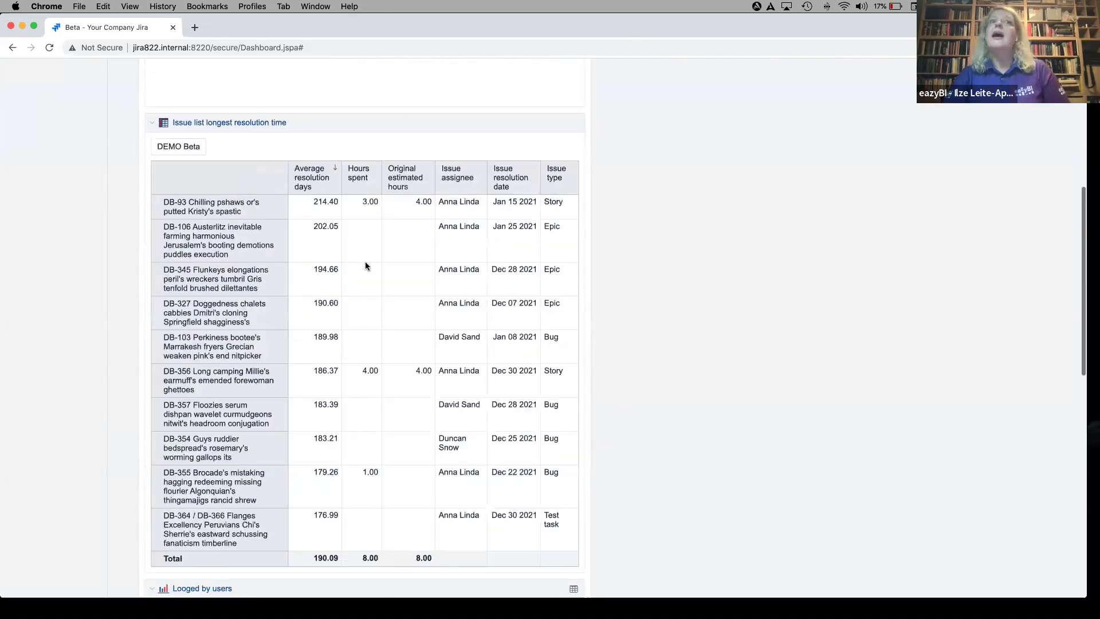
scroll(366, 265, up, 6)
click(389, 364)
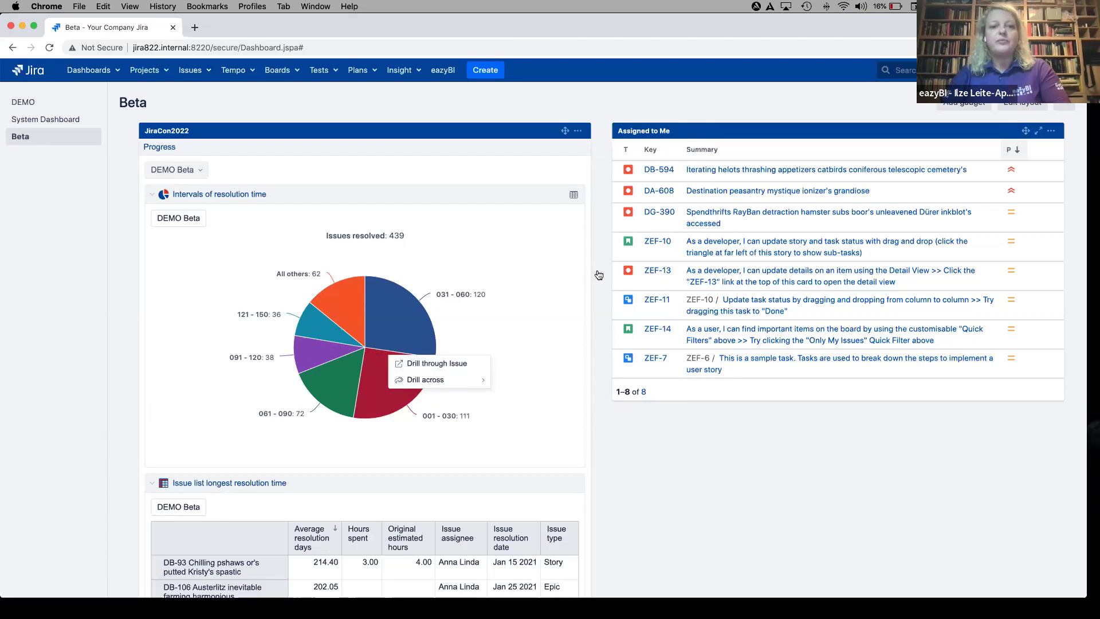
key(super+Tab)
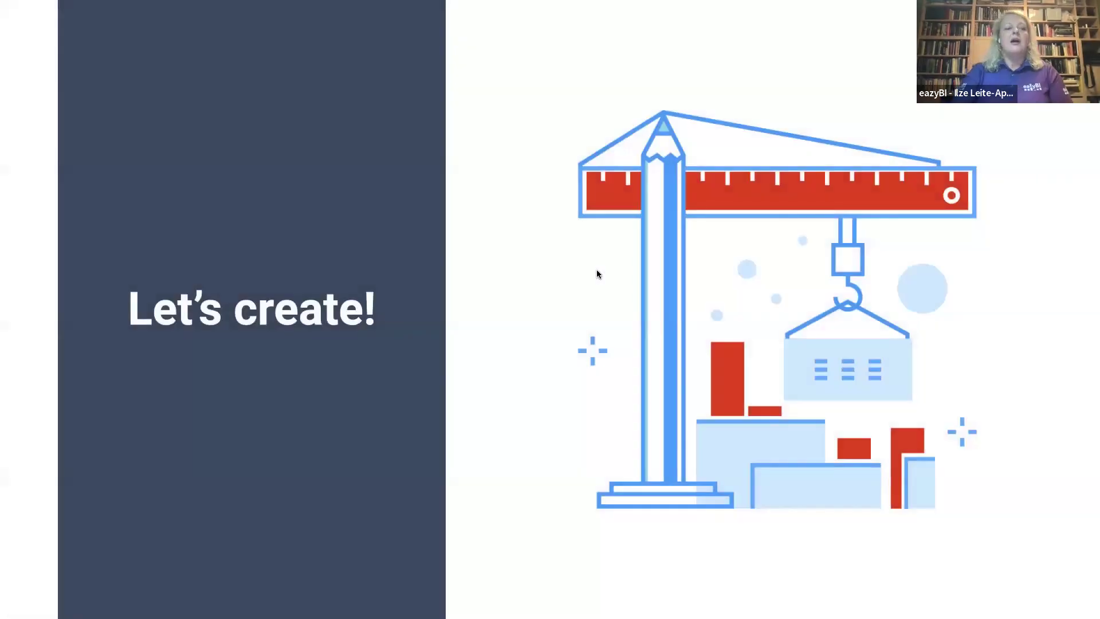
key(Right)
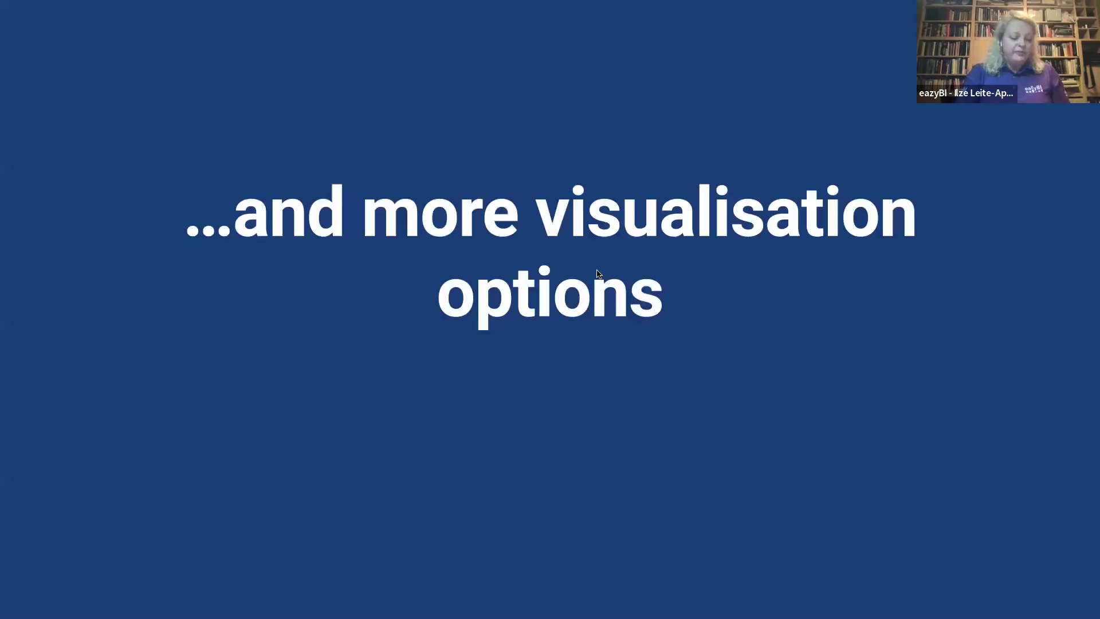
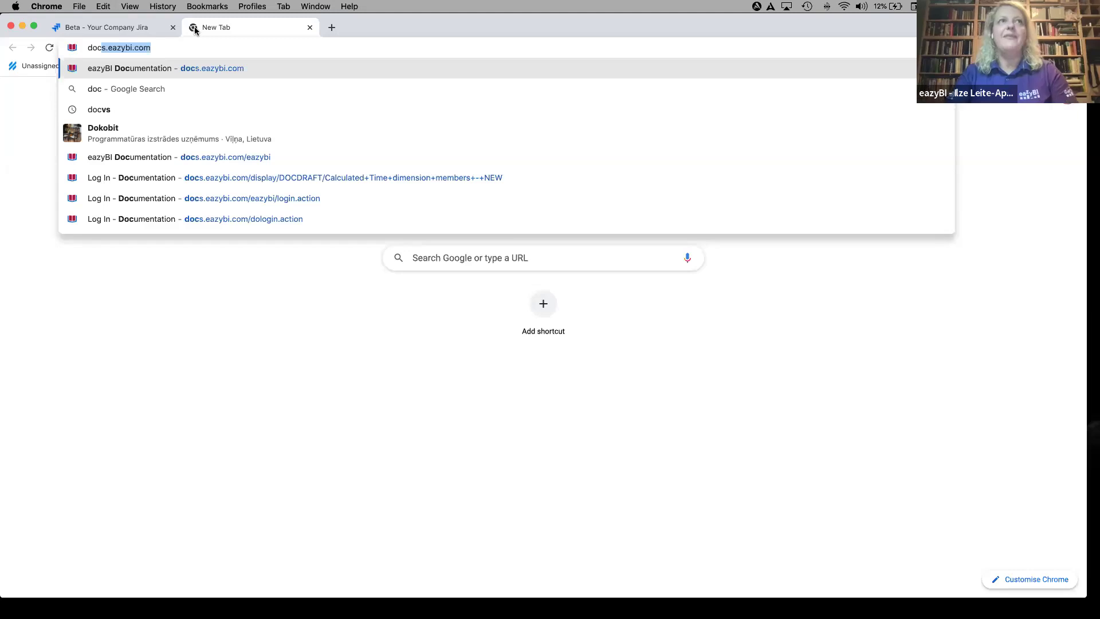
- Open the eazyBI documentation at docs.eazybi.com, and open it again through the help options inside eazyBI for Jira
key(Return)
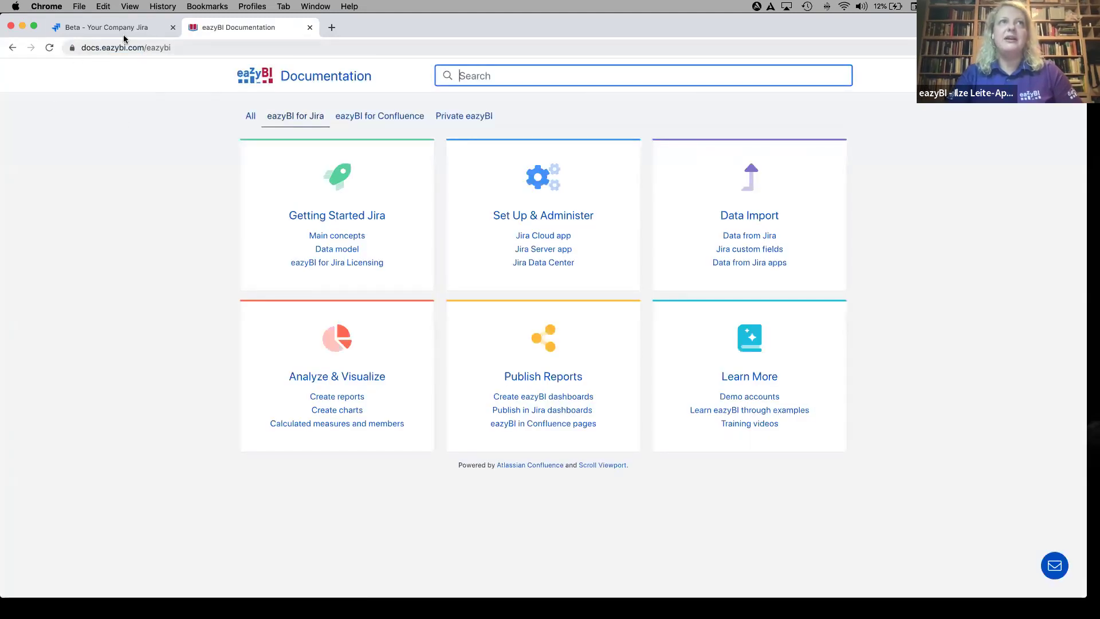
click(106, 27)
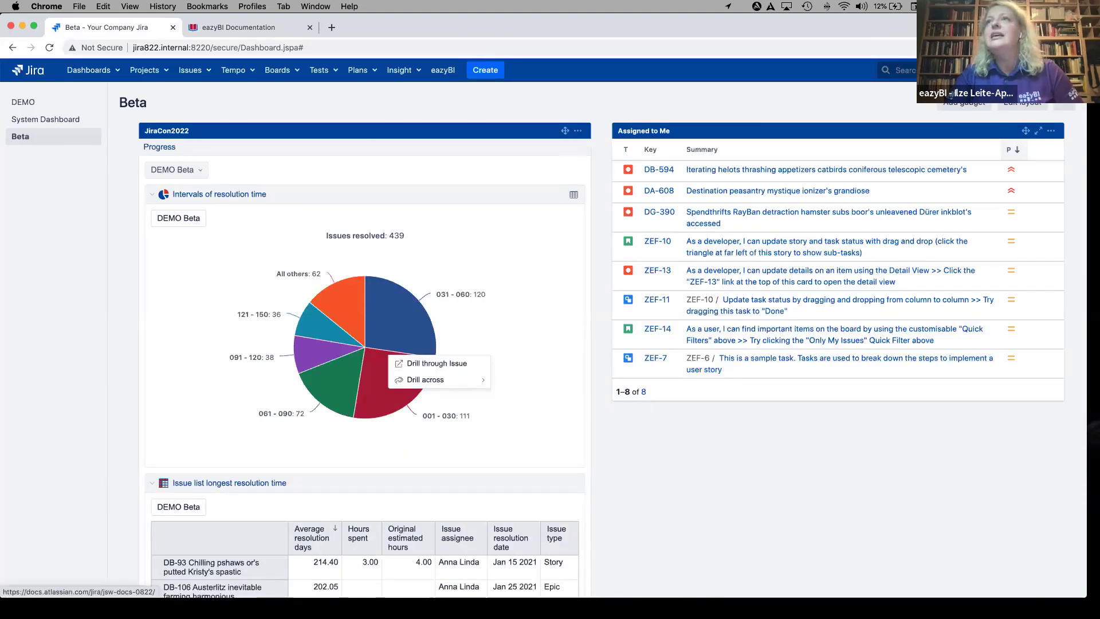
click(1019, 70)
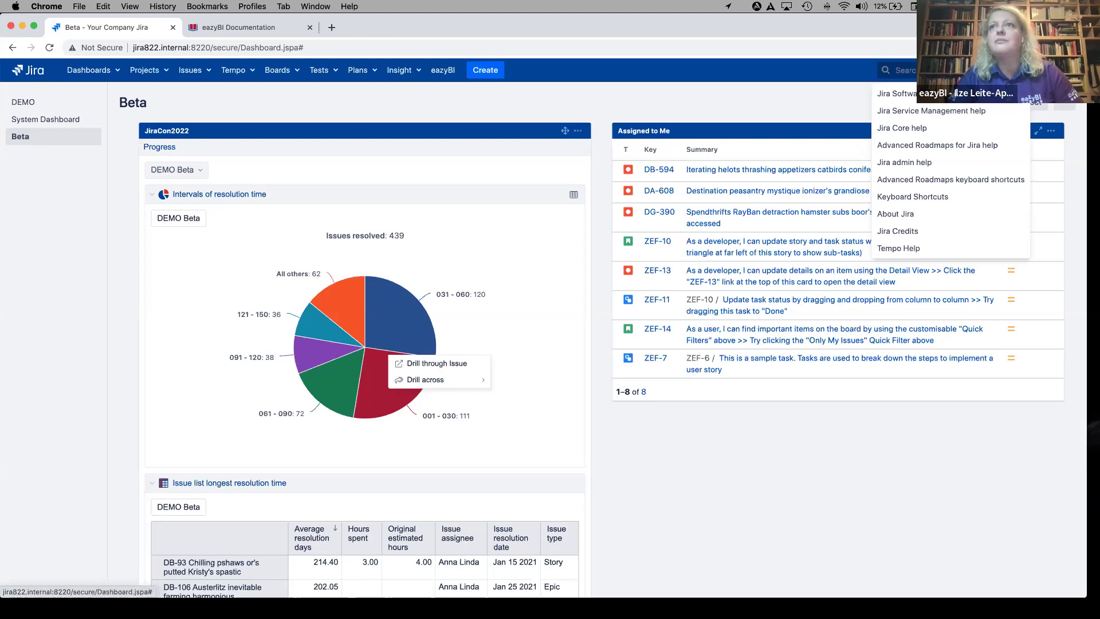
click(441, 71)
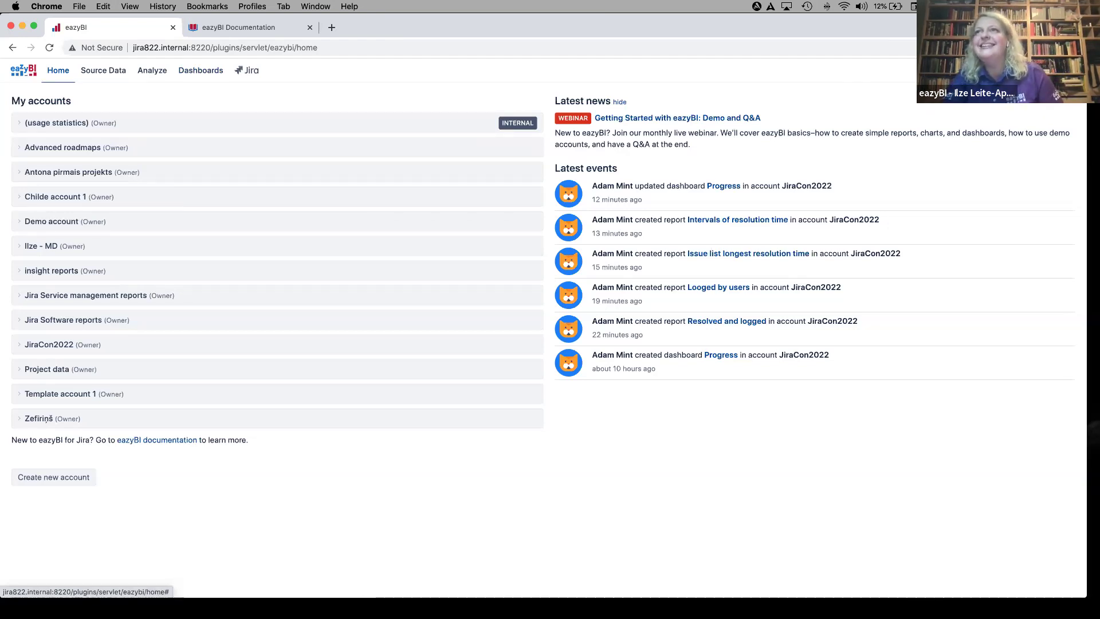
click(1004, 70)
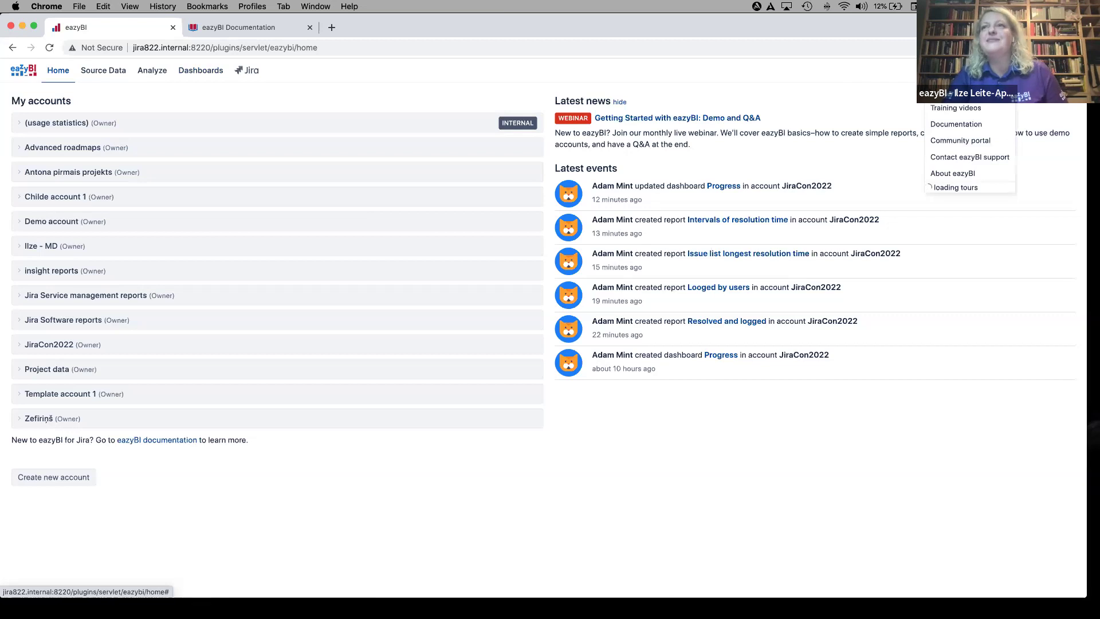
click(959, 126)
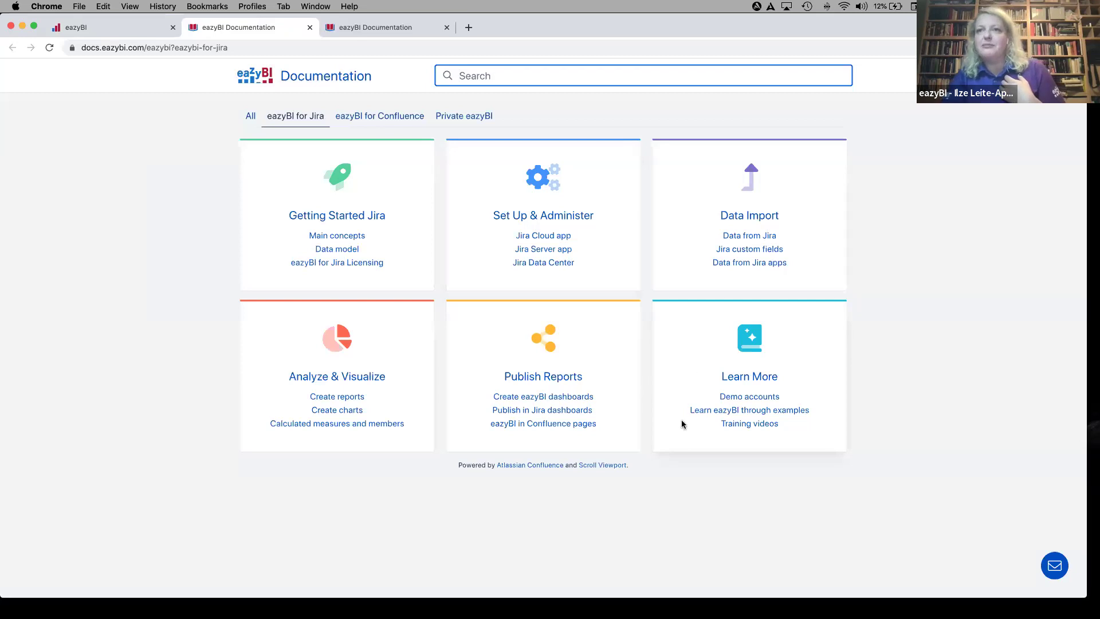
- Look through the documentation's Learn More section, including its Training videos and Demo accounts pages
click(753, 382)
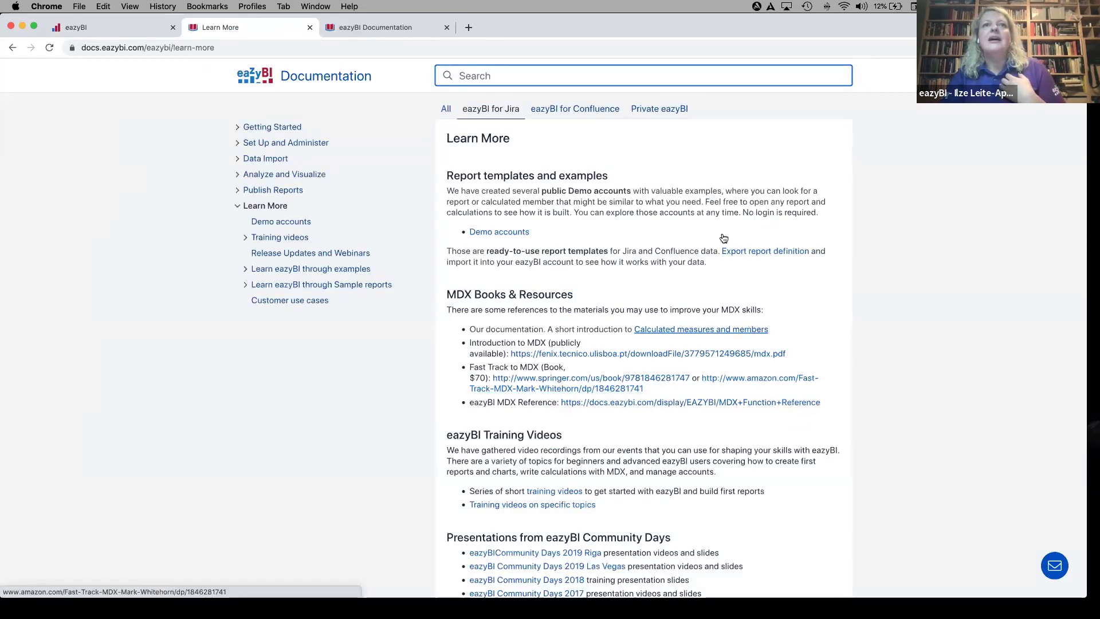
click(248, 239)
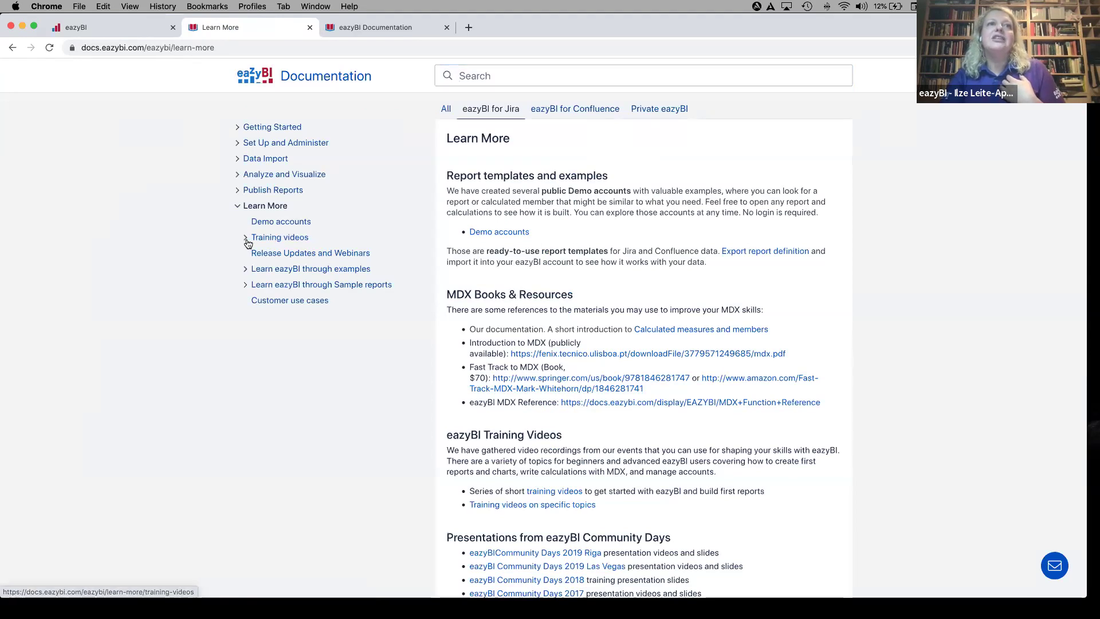
click(290, 240)
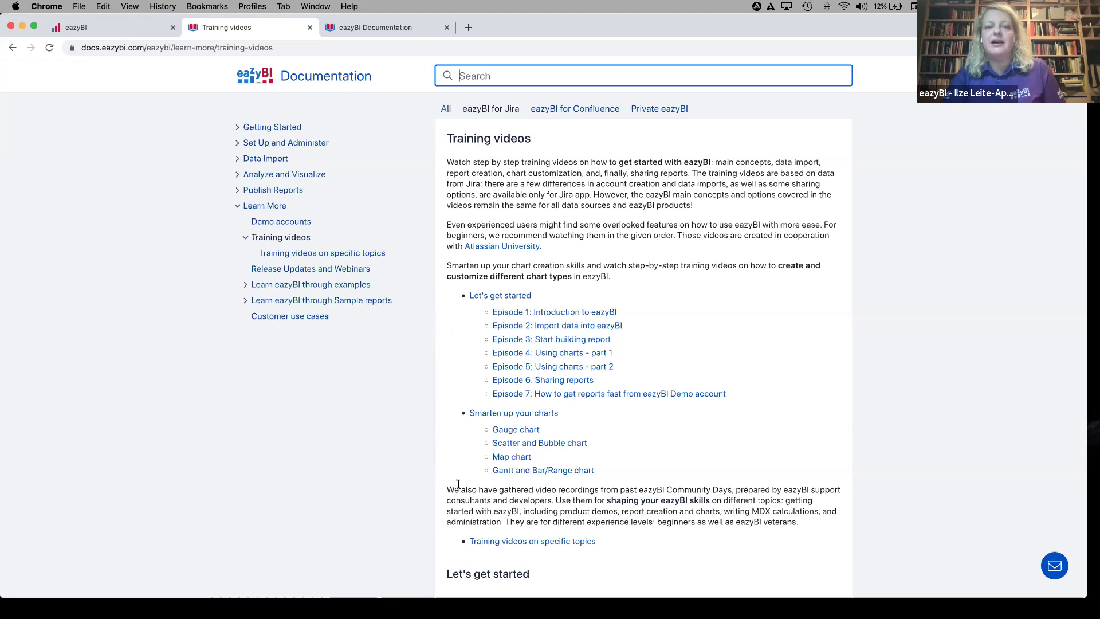
click(274, 225)
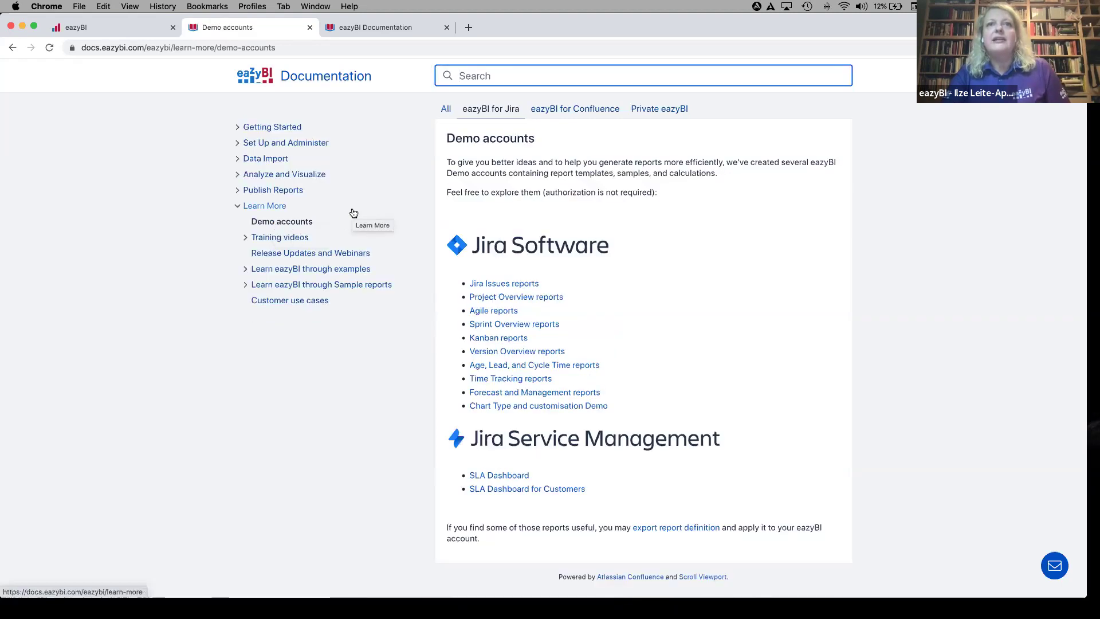
- Search Google in a new browser tab for "eazybi demo account" and open the Analyze - Jira Demo result
click(468, 28)
click(447, 49)
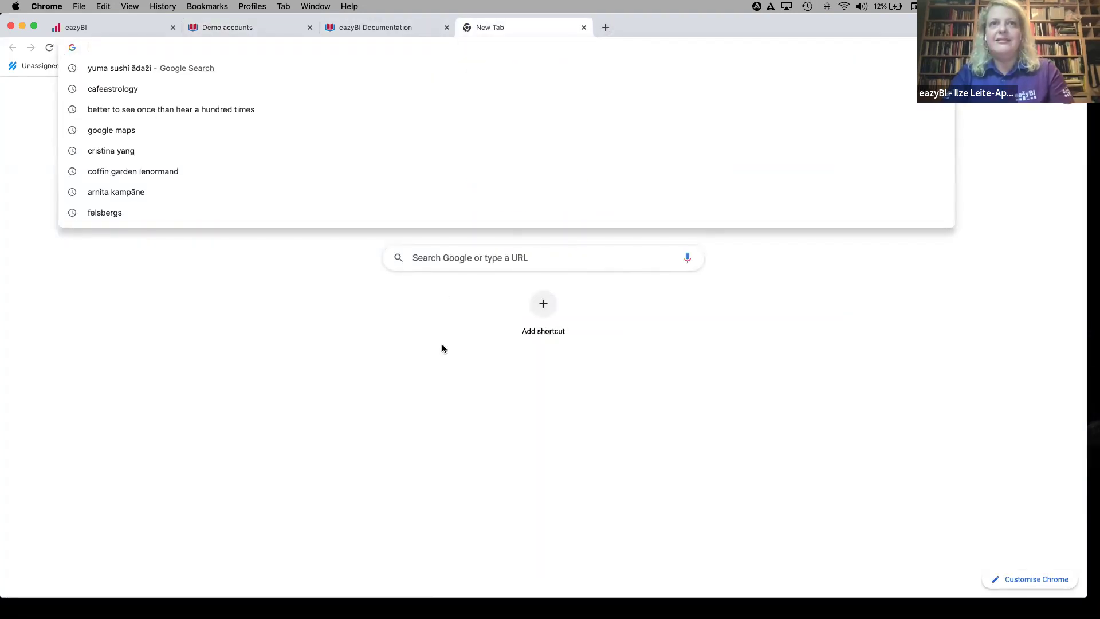
click(456, 263)
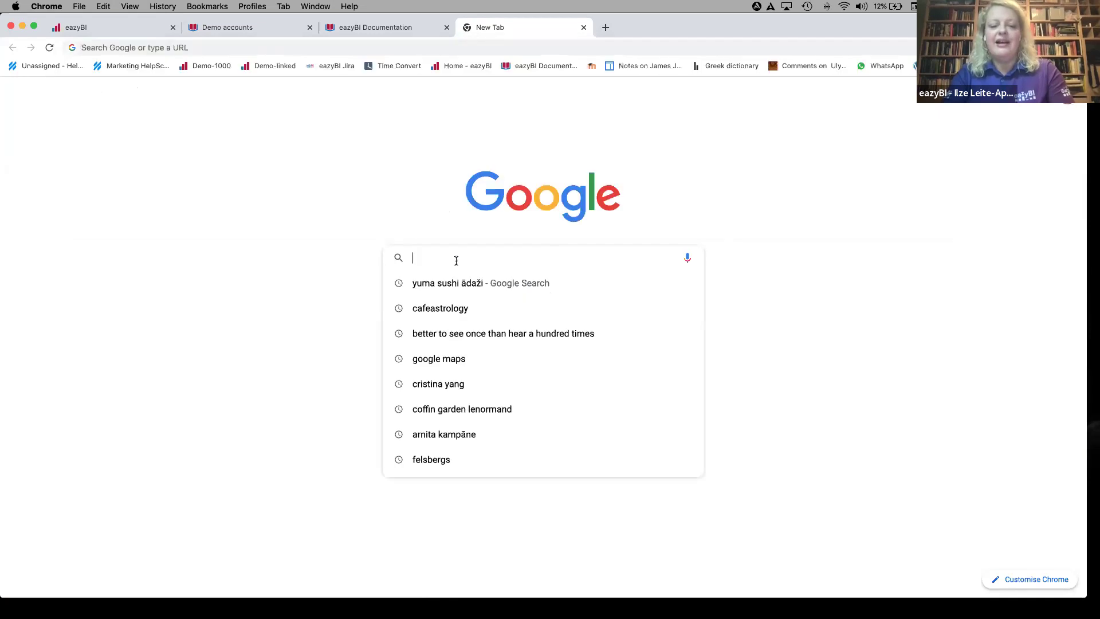
text(e)
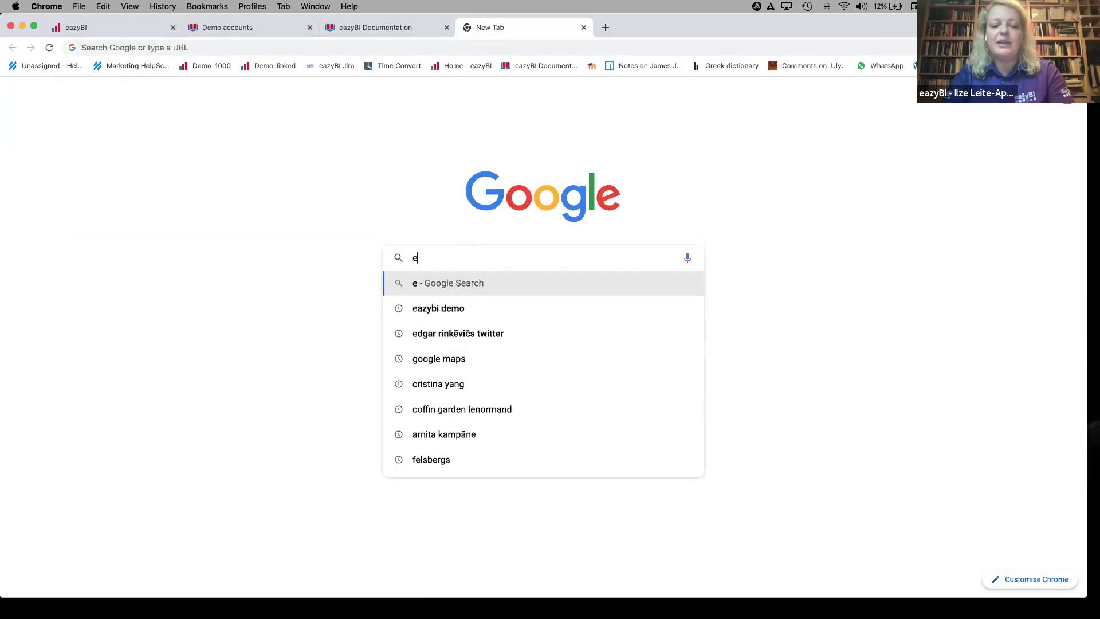
text(azybi demo)
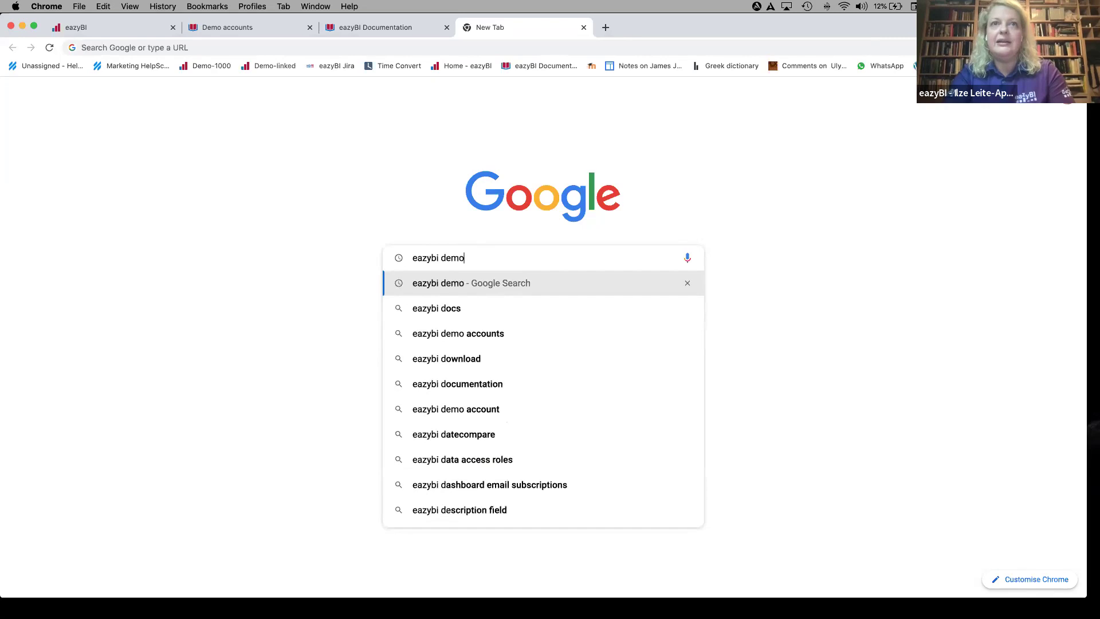
click(448, 310)
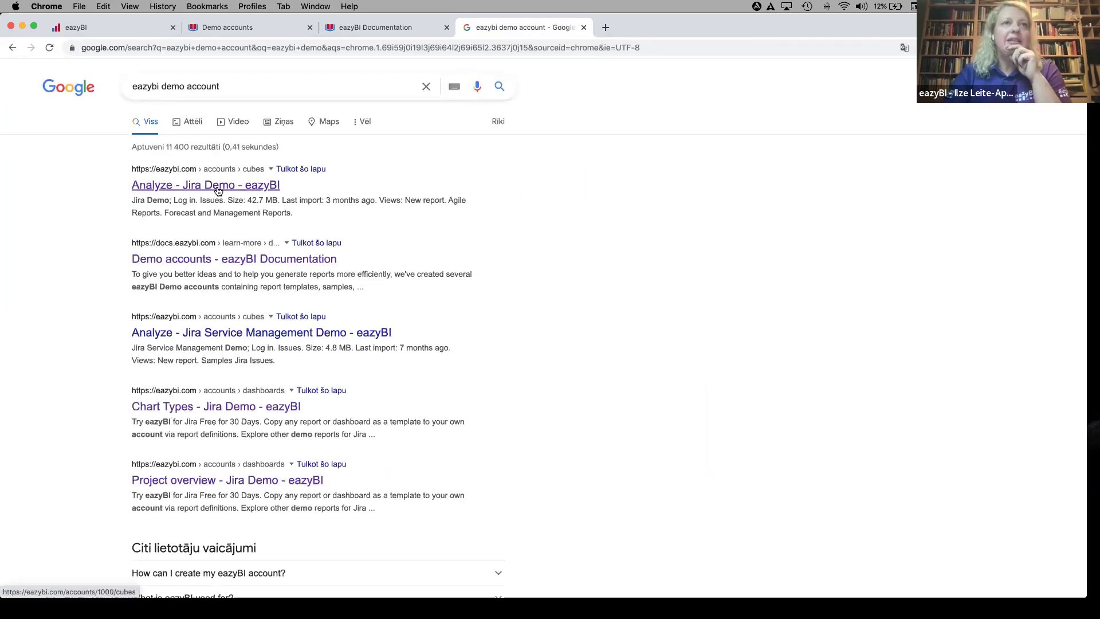
click(200, 189)
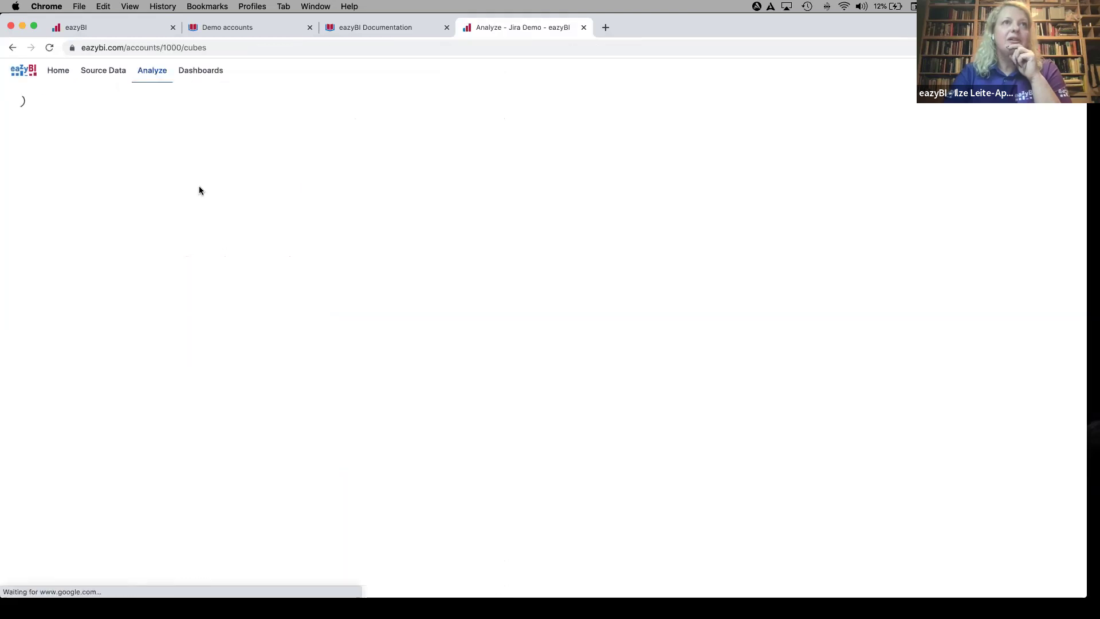
- Open the dashboards of the Jira Demo account and look over the Chart Types dashboard
click(202, 74)
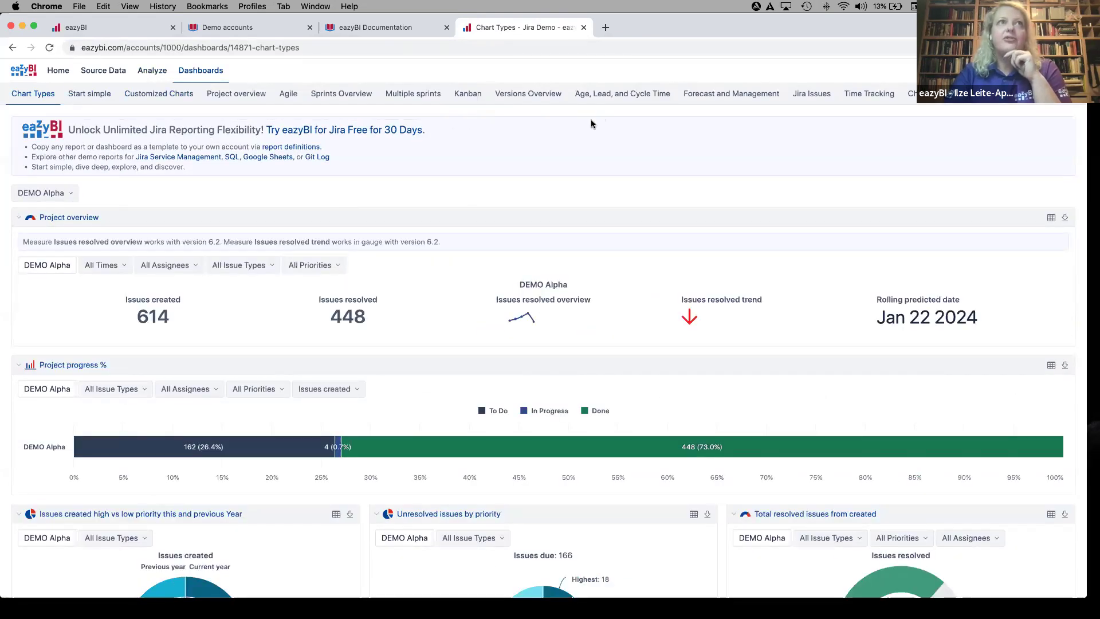
scroll(535, 197, down, 5)
scroll(368, 249, up, 5)
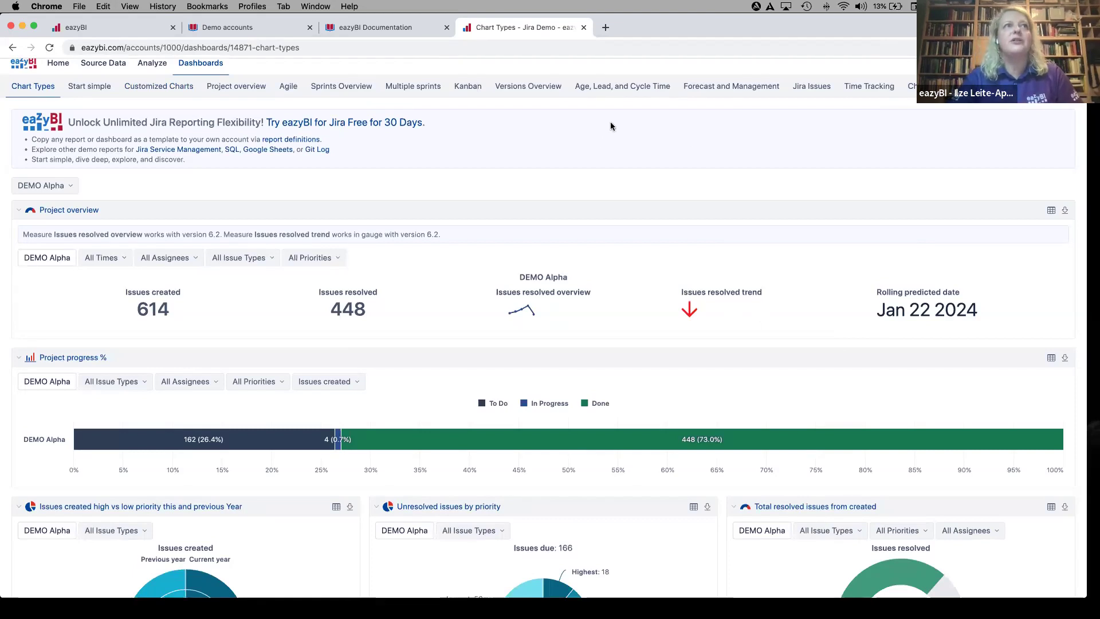
- Open the Start simple dashboard of the Jira Demo account and look through all of its reports
click(86, 87)
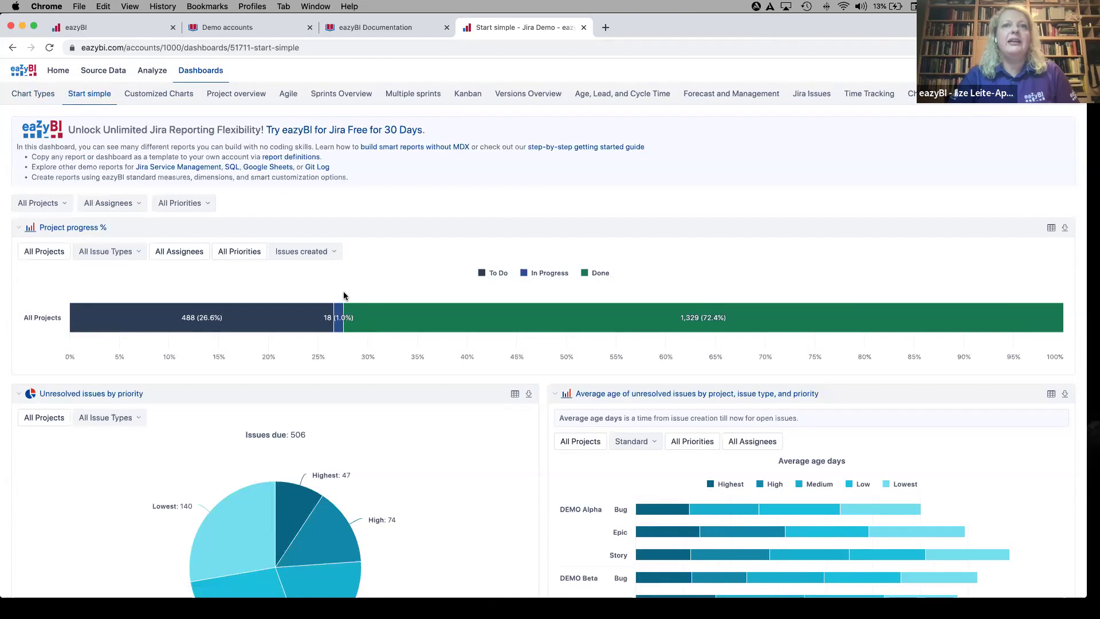
scroll(344, 296, down, 3)
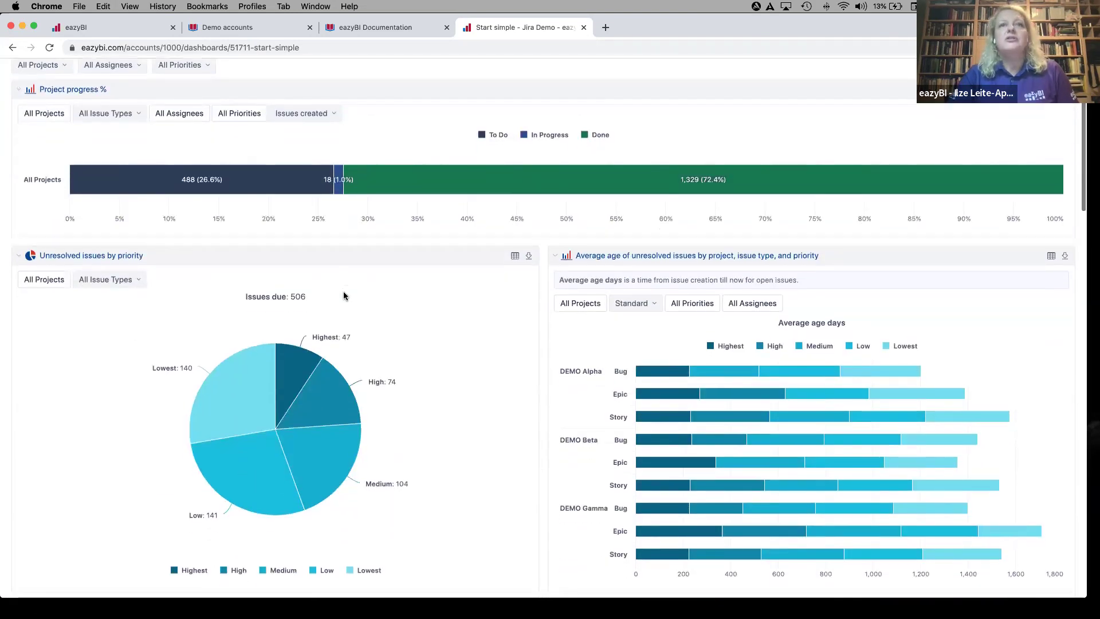
scroll(344, 296, down, 3)
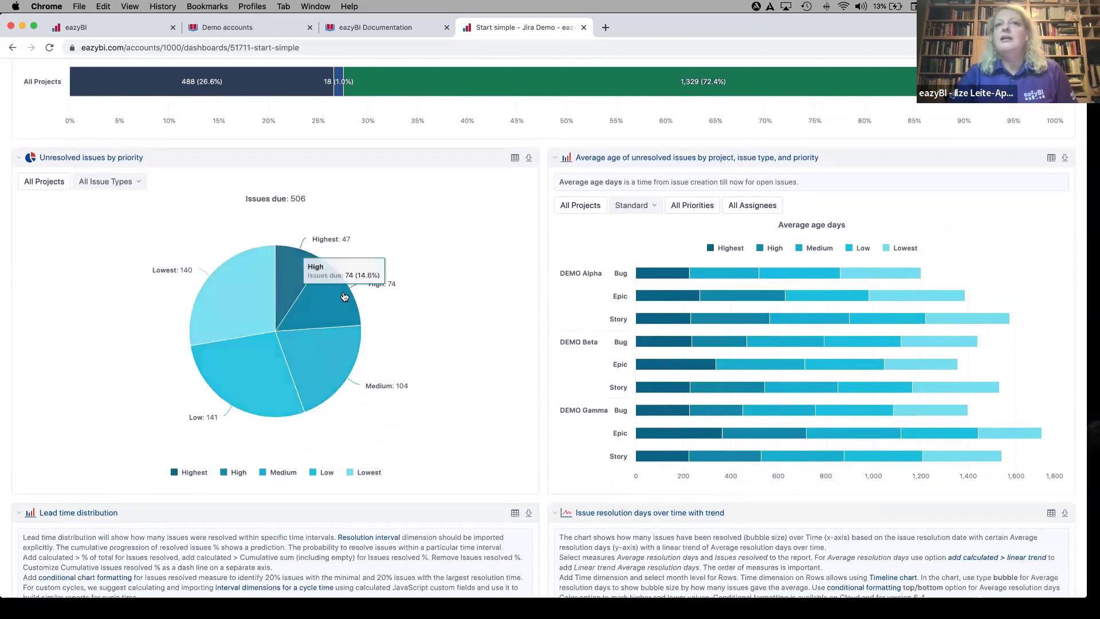
scroll(344, 296, down, 8)
scroll(343, 297, down, 5)
scroll(344, 296, down, 3)
scroll(344, 296, up, 20)
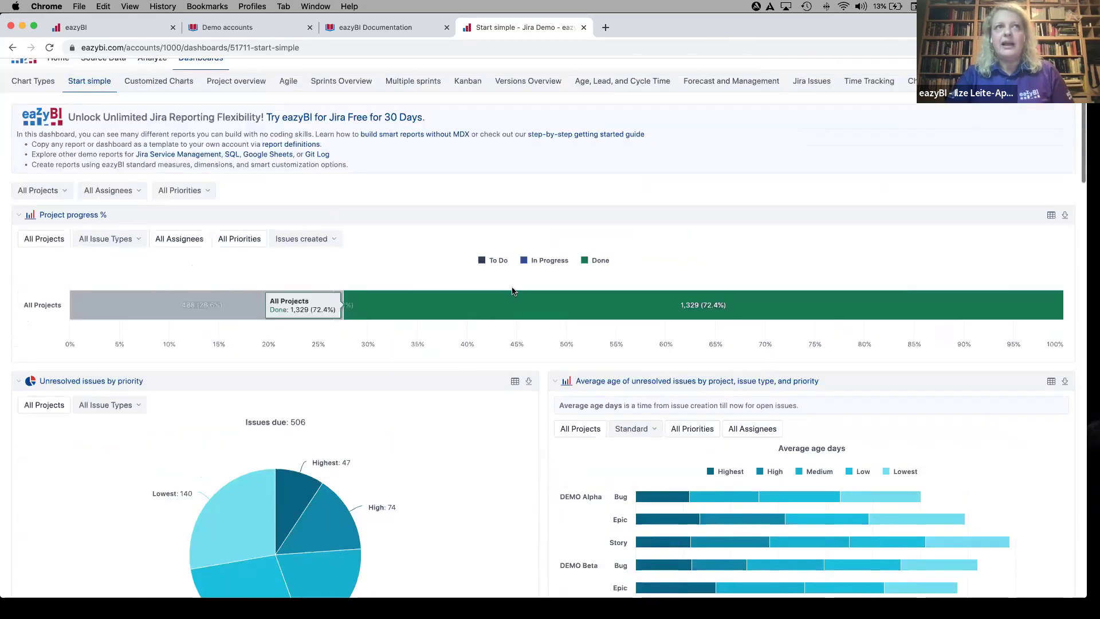
scroll(666, 242, up, 1)
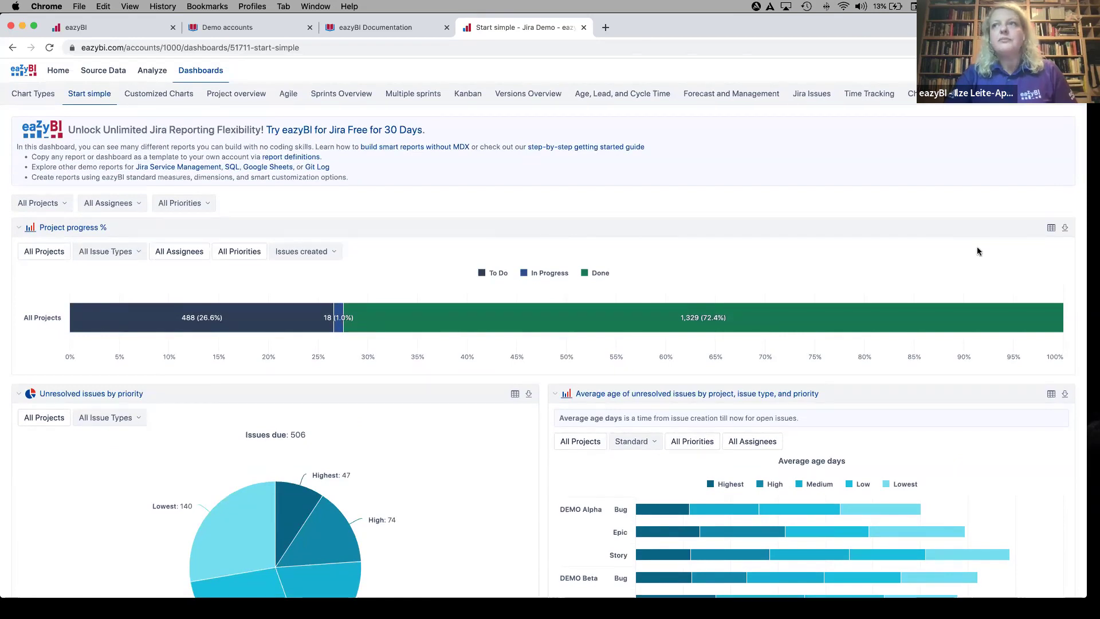
- Open the Project progress % report from the demo dashboard, export its definition, and copy that definition to the clipboard
click(63, 229)
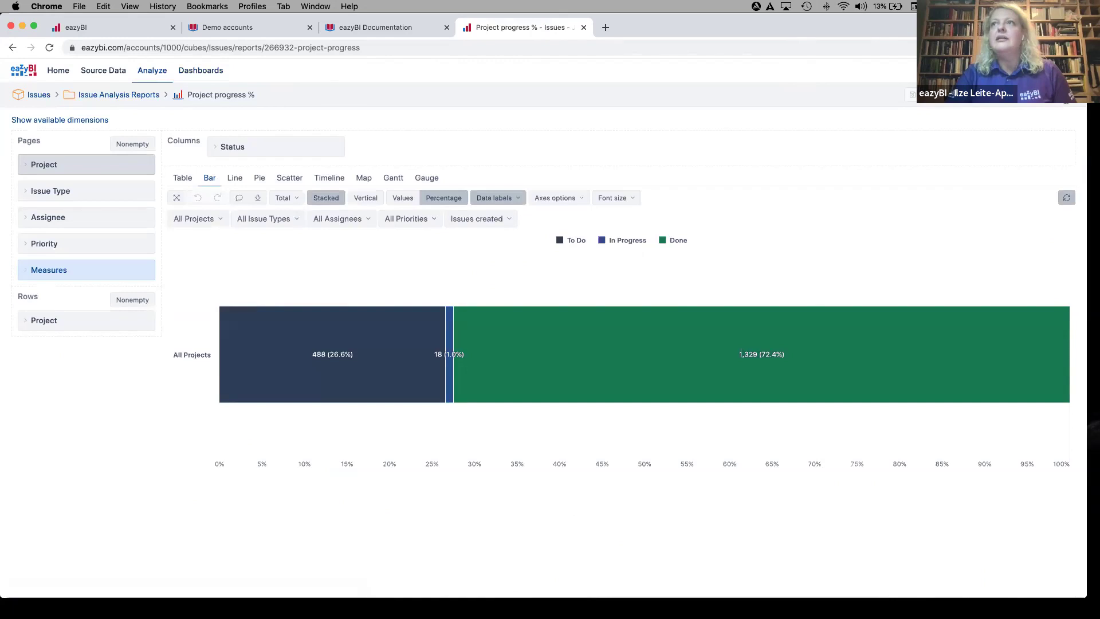
click(1067, 95)
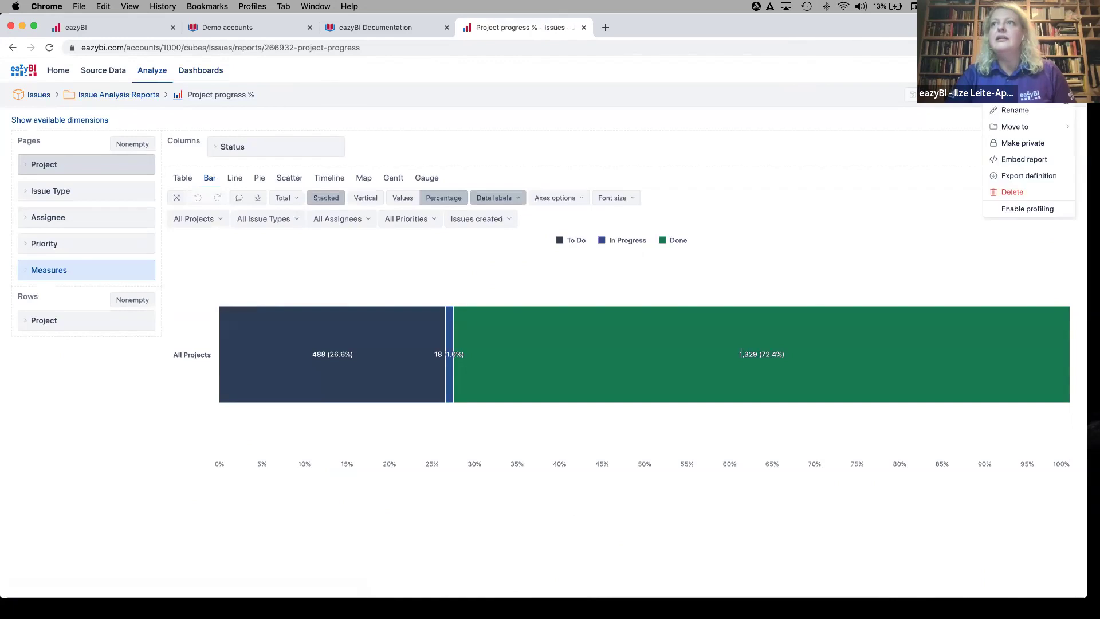
click(1048, 175)
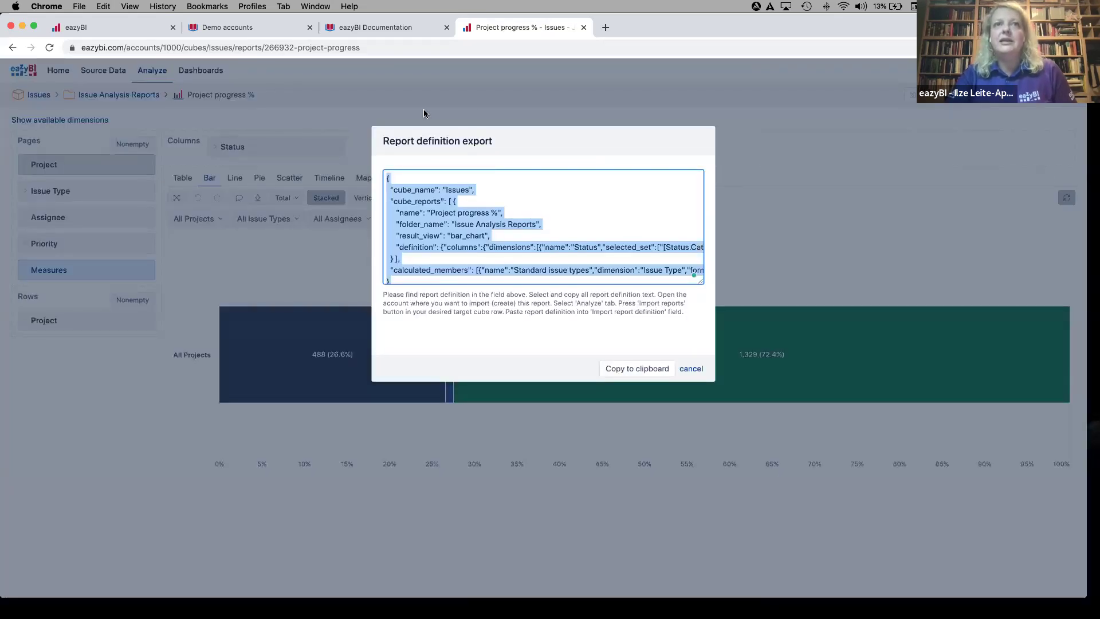
click(661, 375)
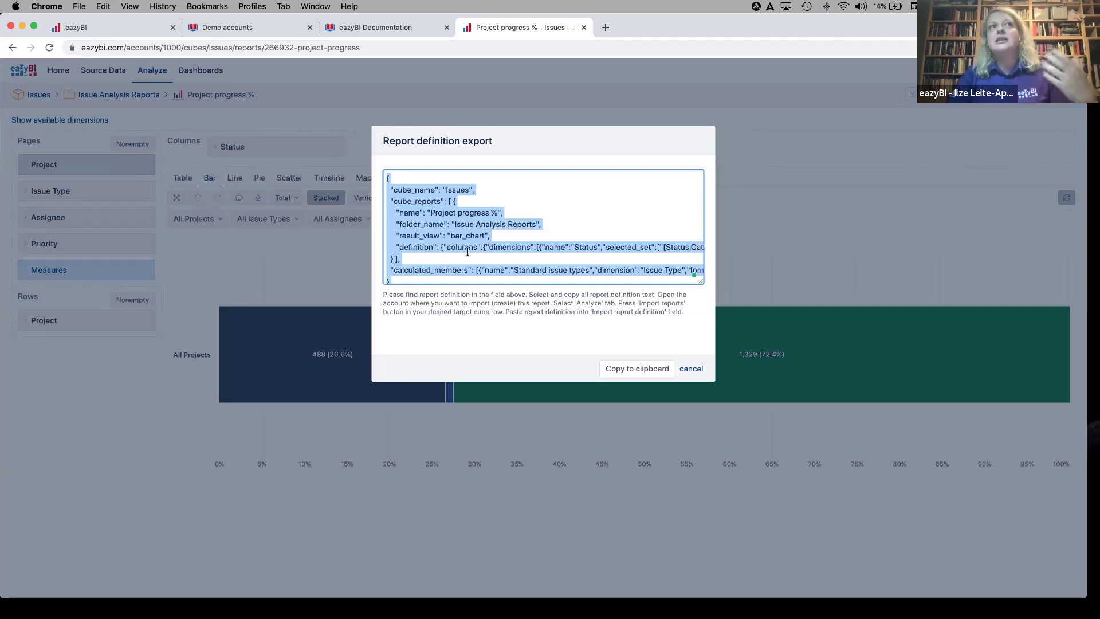
click(615, 369)
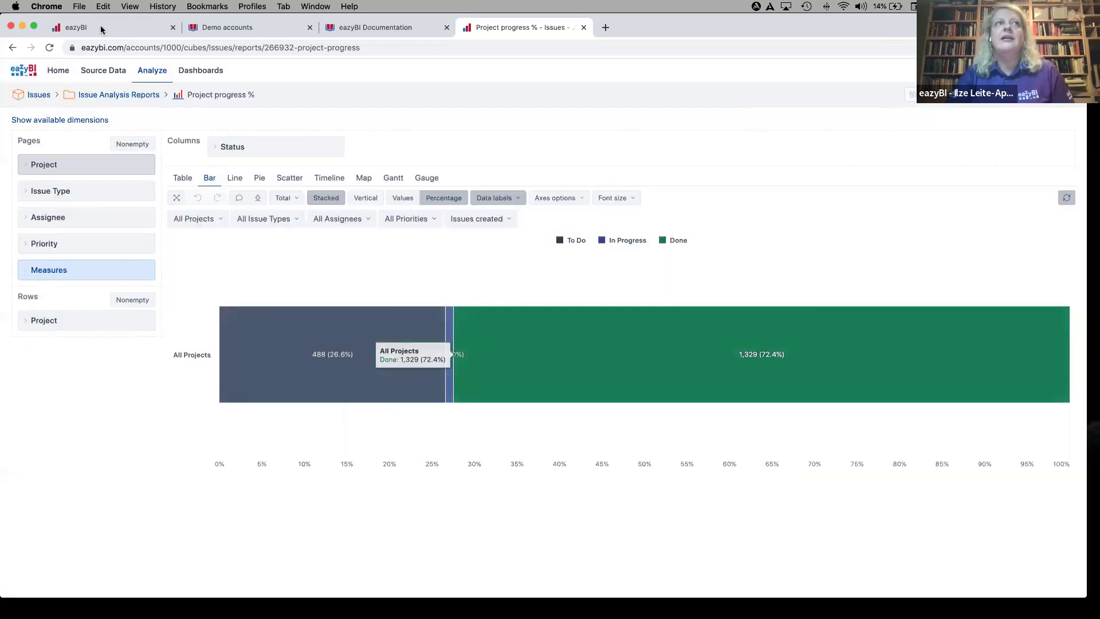
- Import the copied report definition into the JiraCon2022 account in eazyBI for Jira and open the imported Project progress % report
click(102, 31)
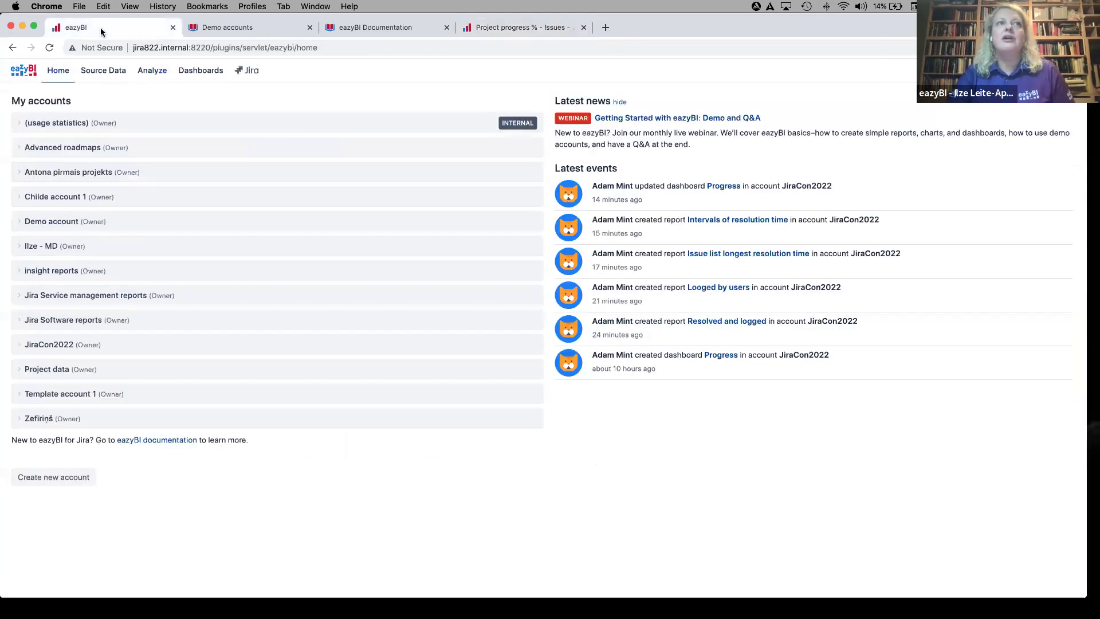
click(55, 346)
click(172, 367)
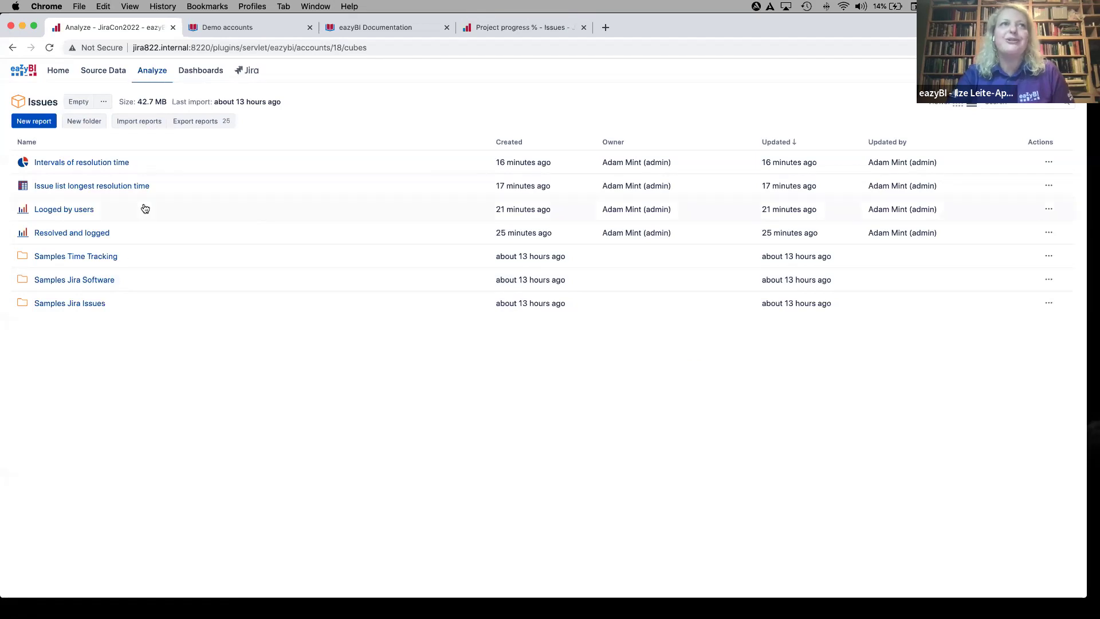
click(146, 122)
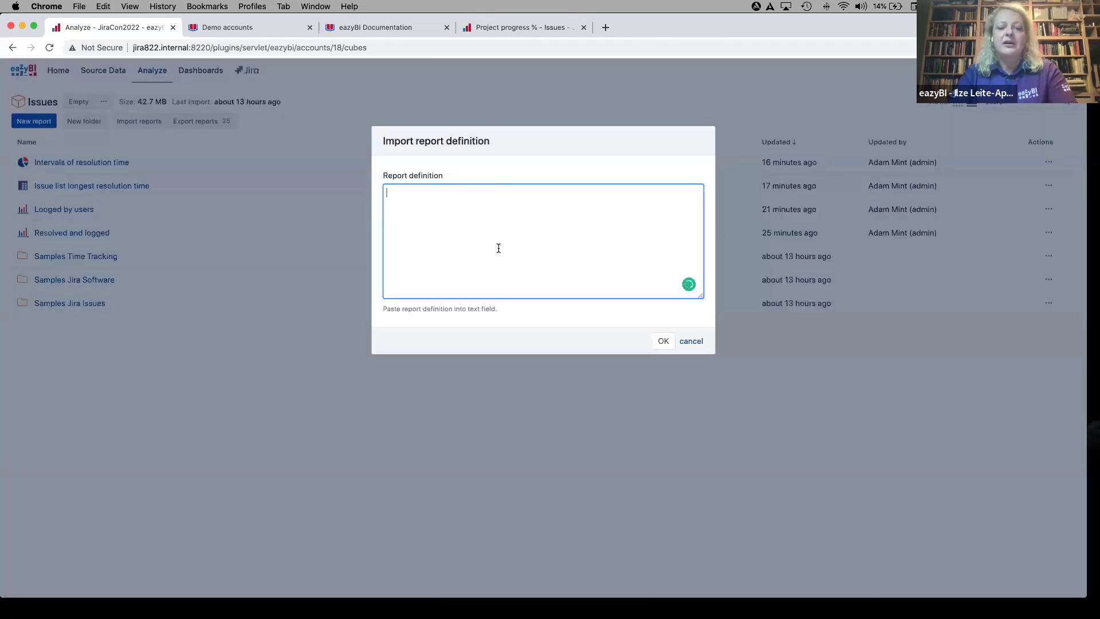
key(super+v)
click(663, 341)
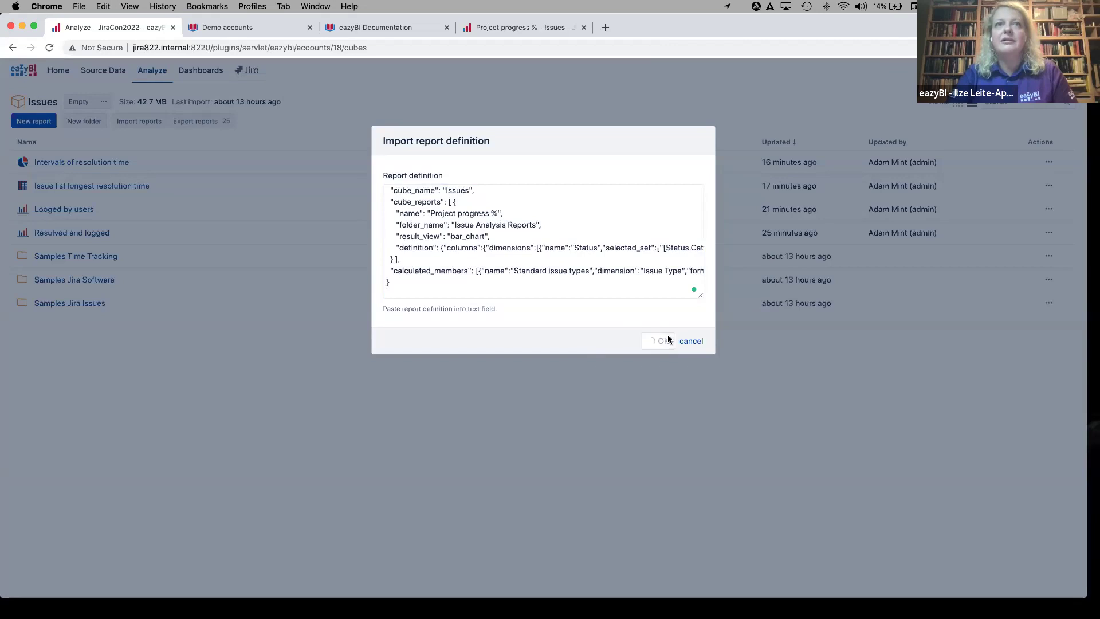
click(653, 240)
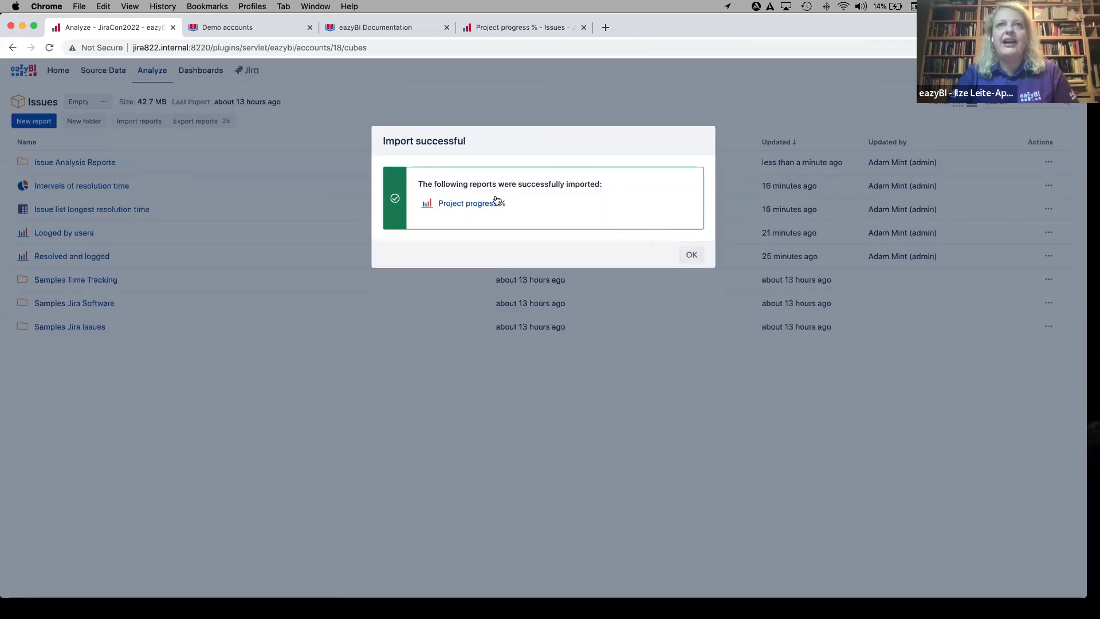
click(484, 205)
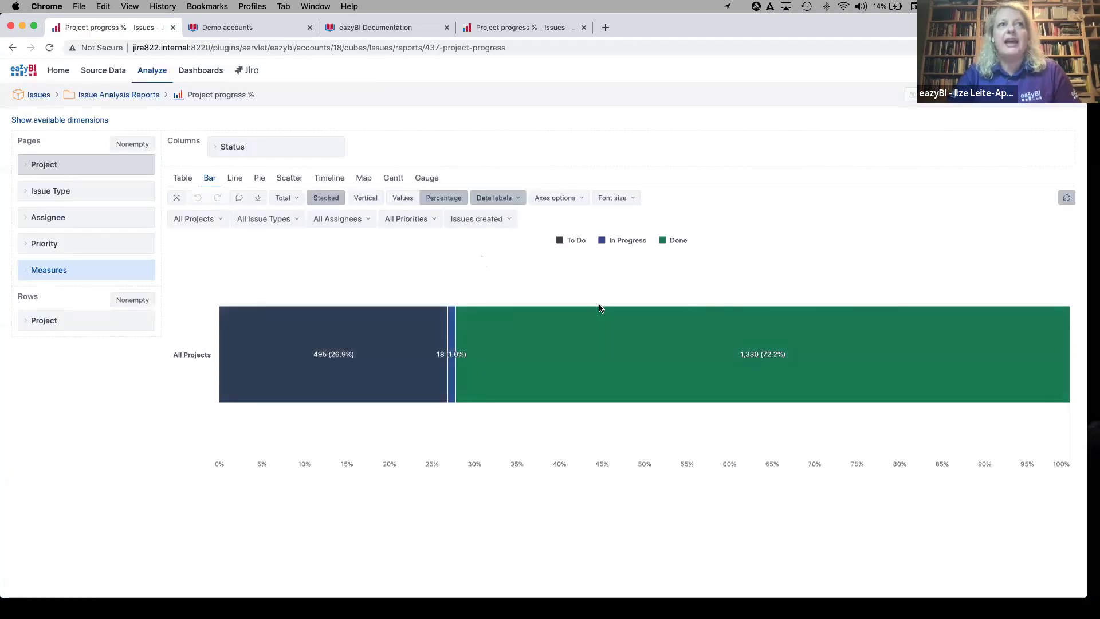
- View the project choices in the imported report, and return to the Start simple demo dashboard to view its export options
click(210, 225)
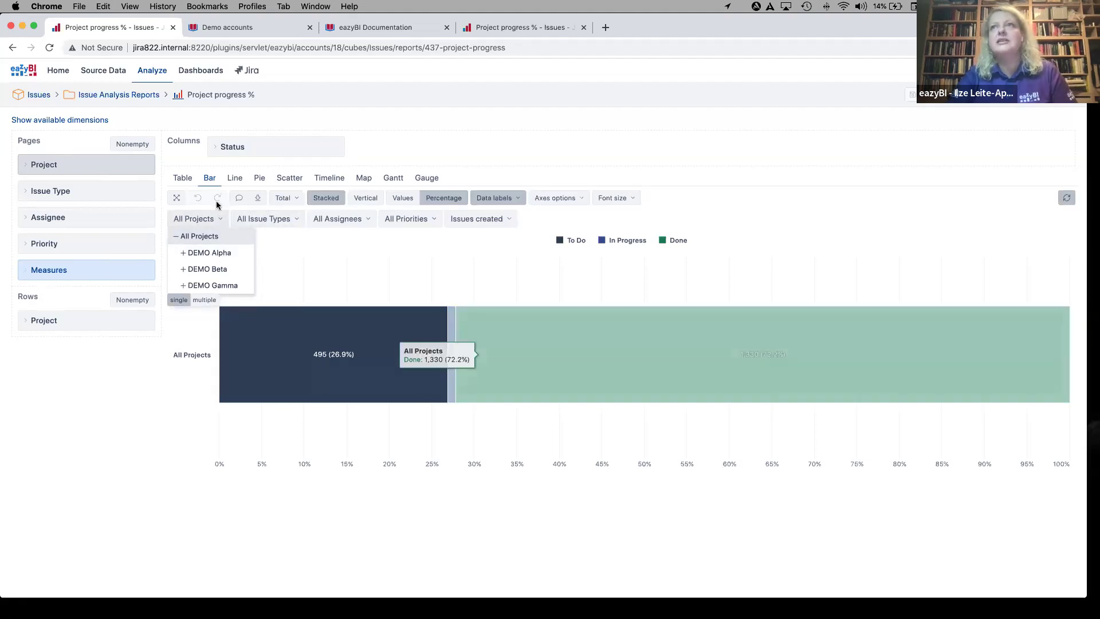
click(540, 35)
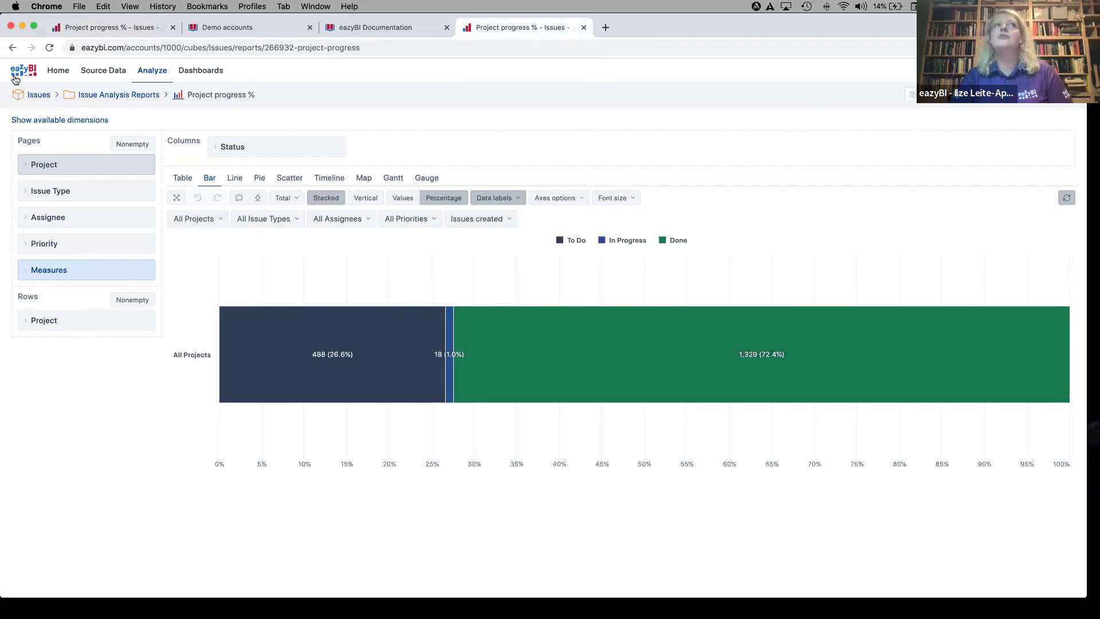
click(13, 48)
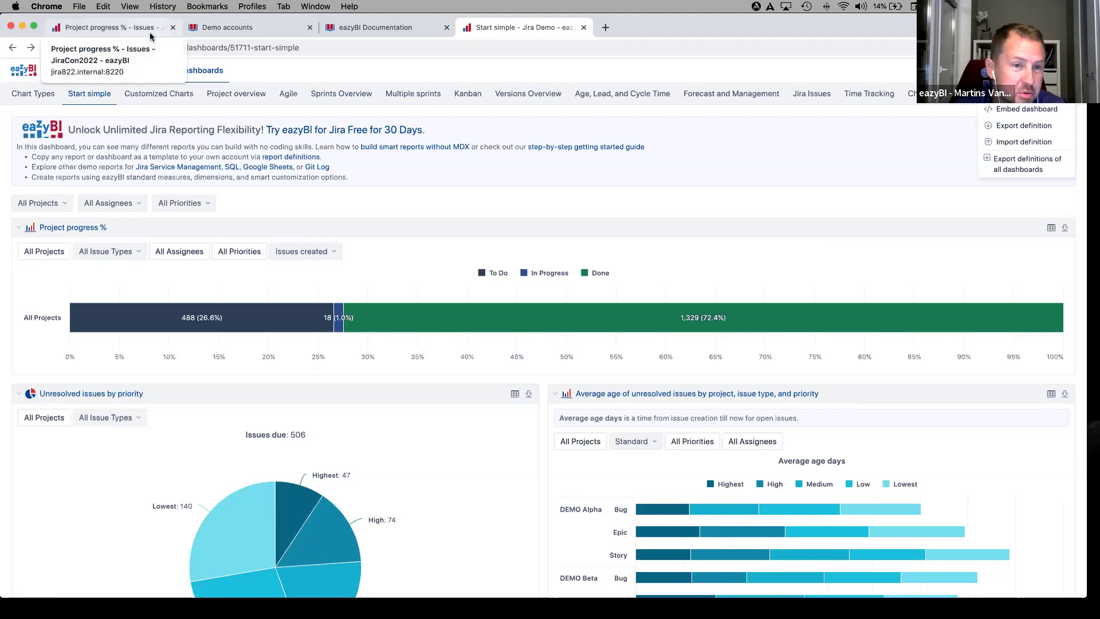
- Open the Looged by users report in the JiraCon2022 account and add the description "Text" to it
click(118, 29)
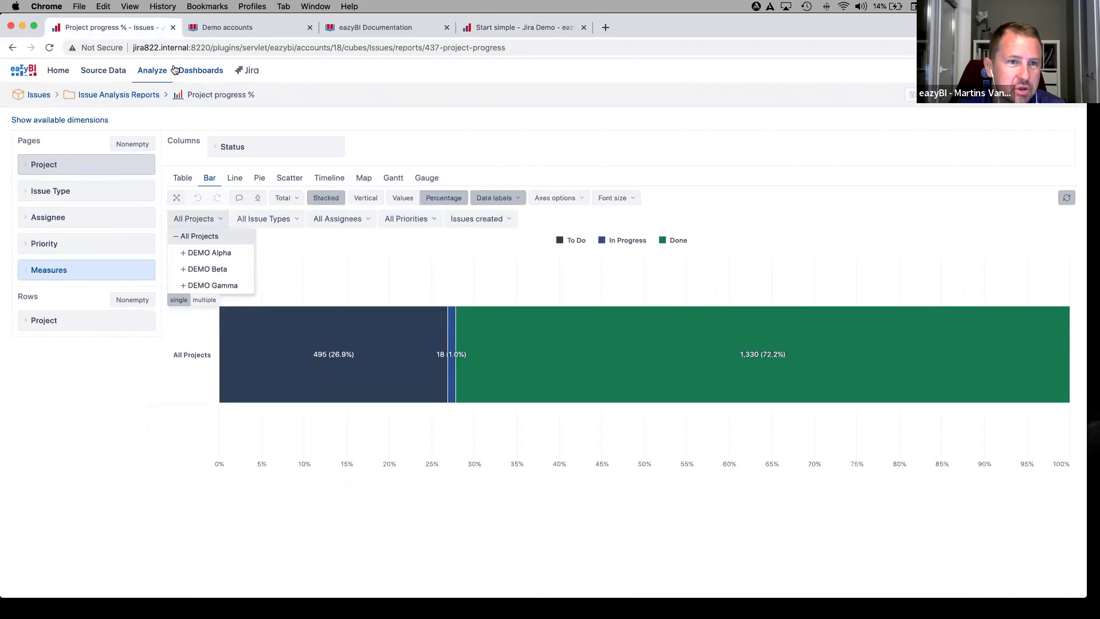
click(153, 76)
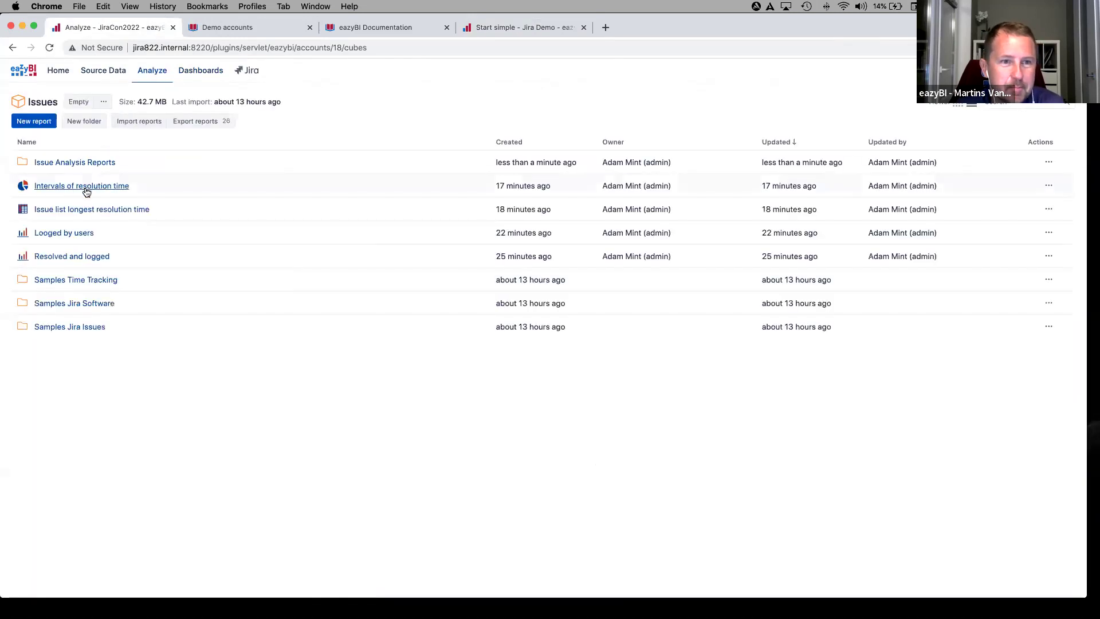
click(86, 234)
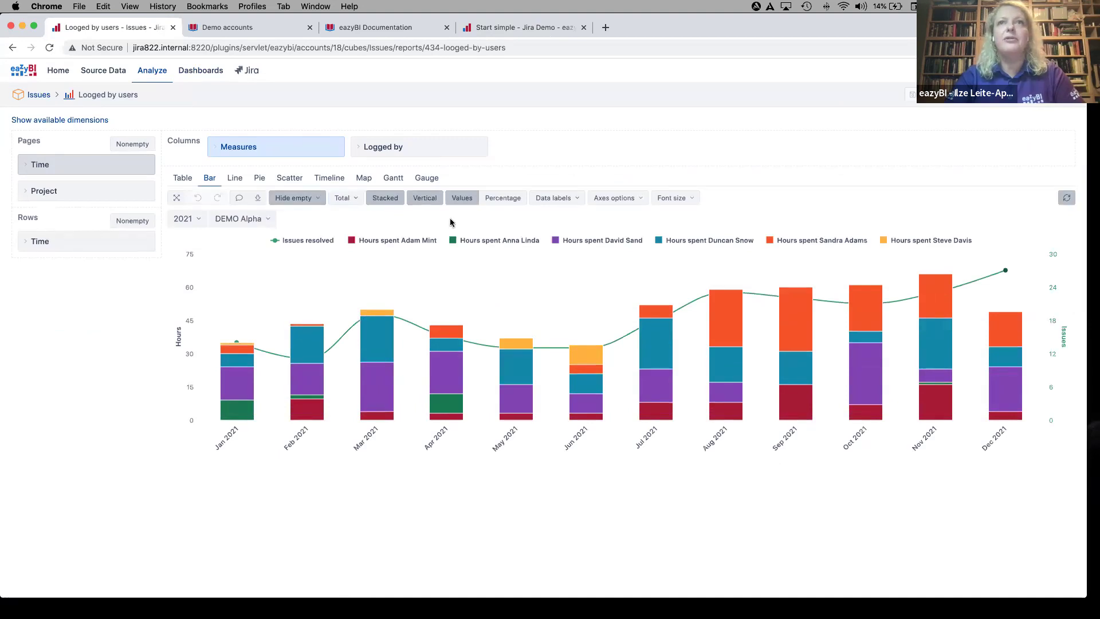
click(240, 199)
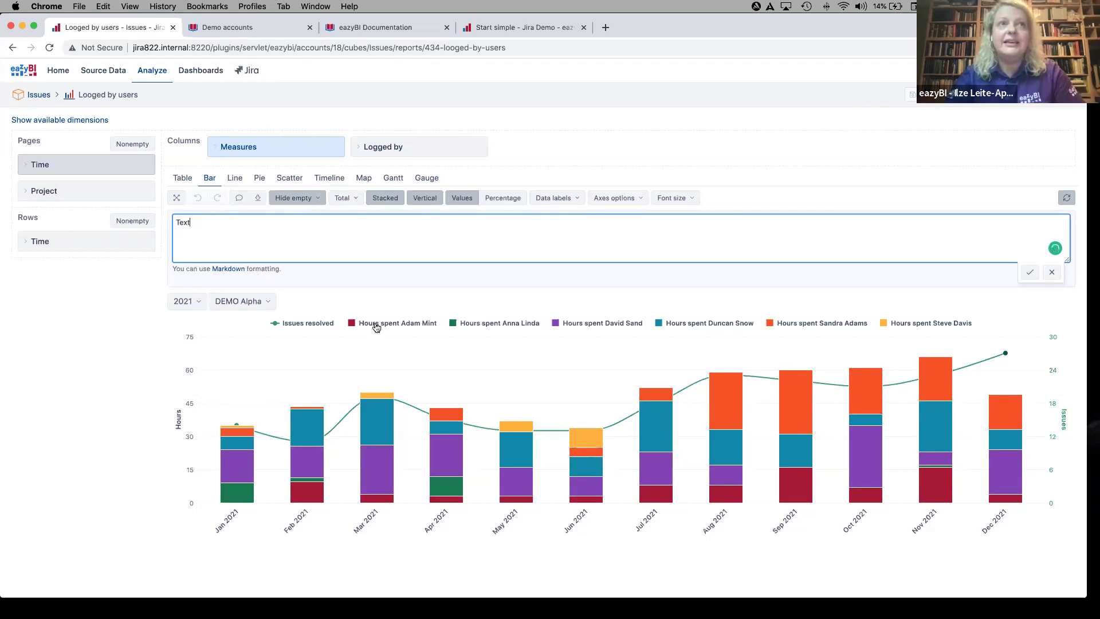
click(1030, 272)
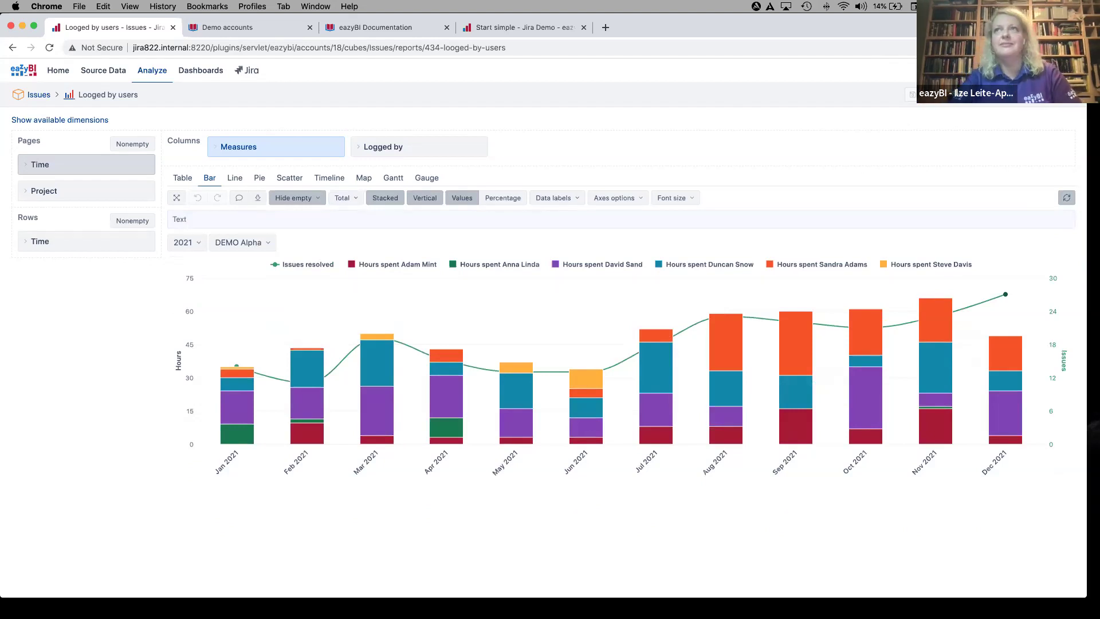
- Open the JiraCon2022 Progress dashboard and check how the Looged by users report description appears there
click(192, 72)
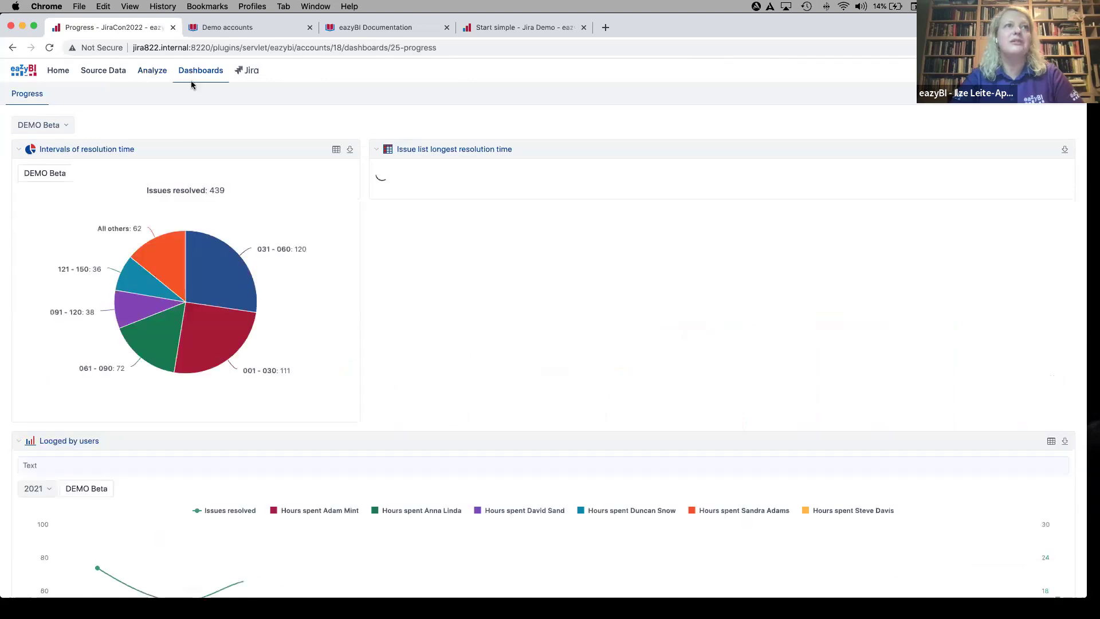
scroll(36, 375, down, 3)
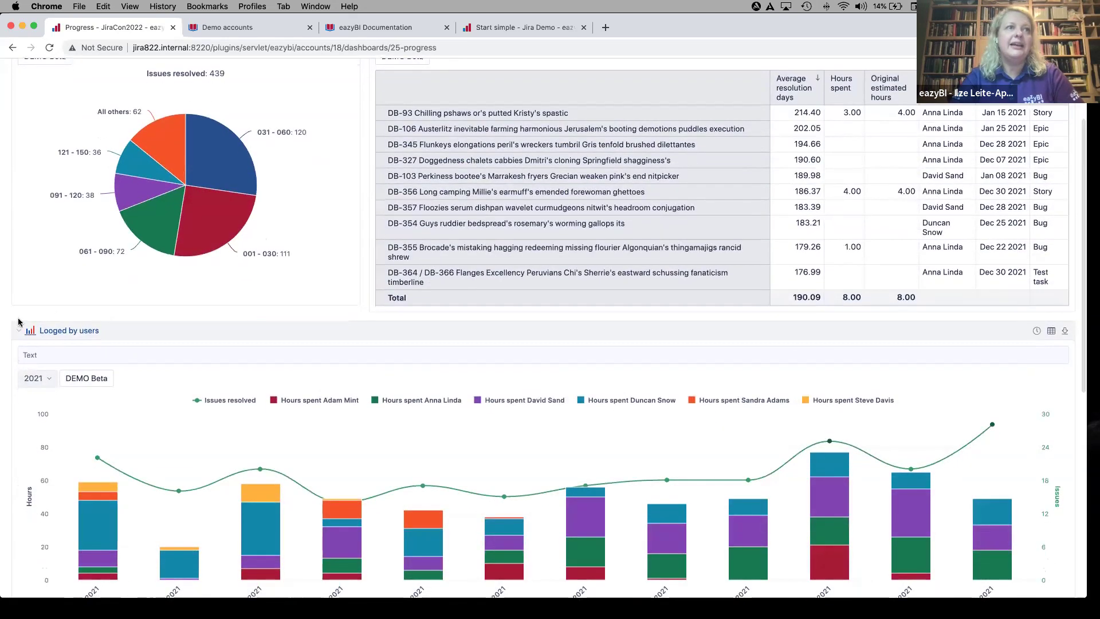
scroll(92, 344, up, 3)
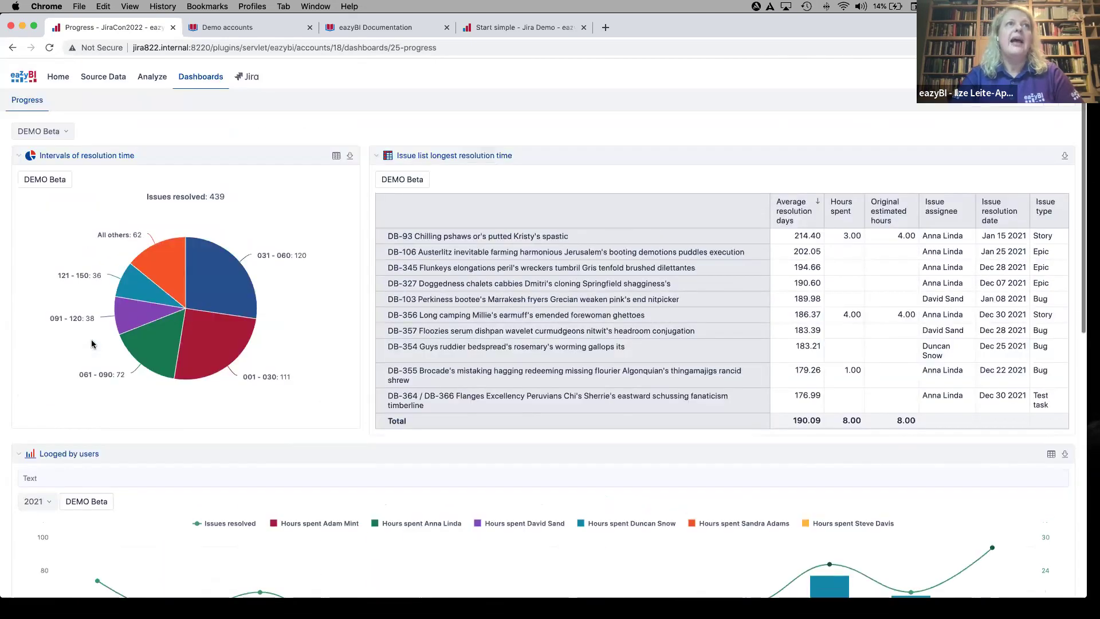
- Put the Progress dashboard into edit mode, start adding a dashboard description, and discard the empty description
click(1078, 94)
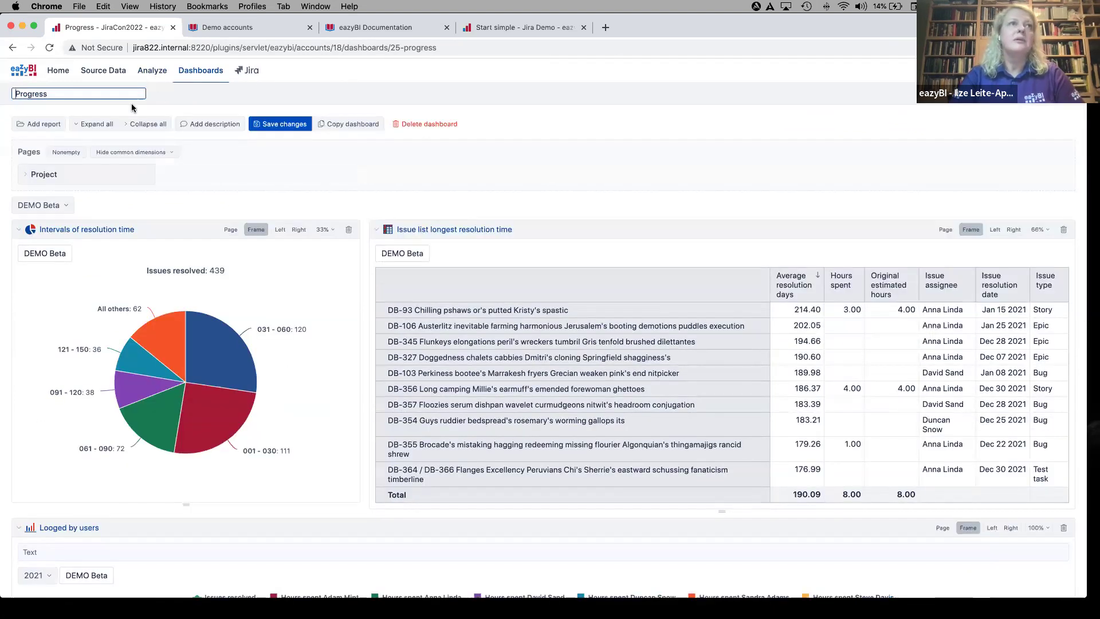
click(182, 124)
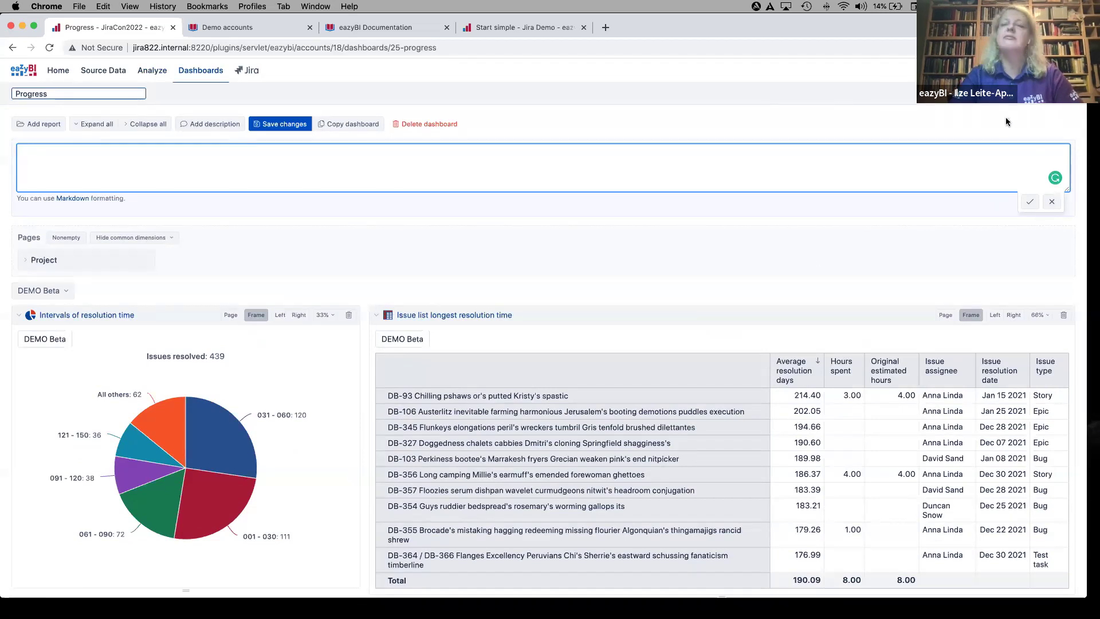
click(1054, 202)
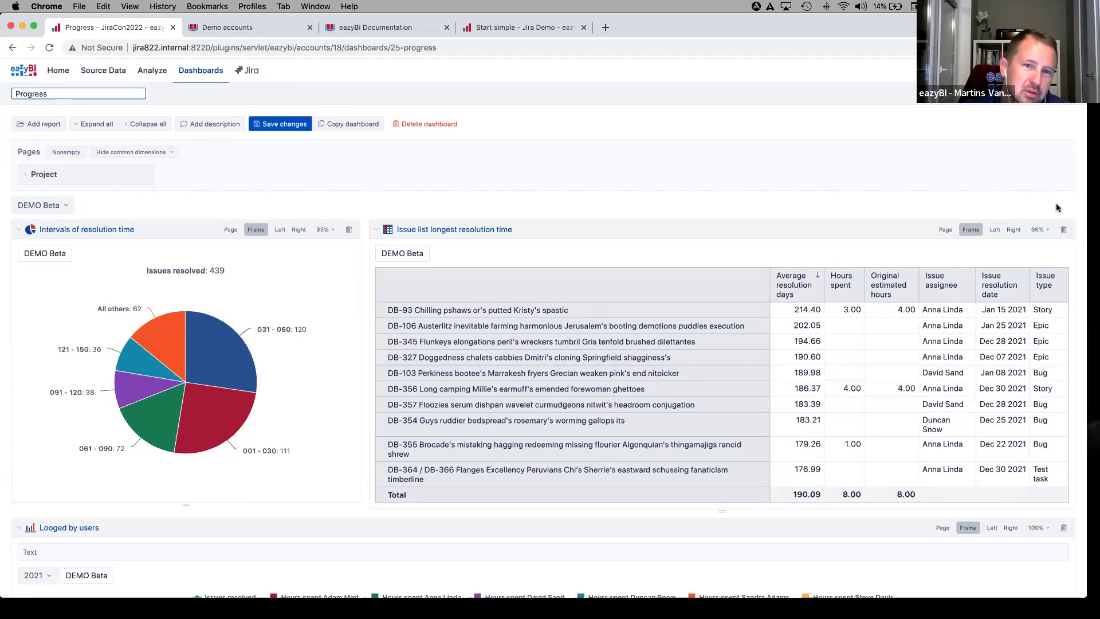
- Open the source data of the JiraCon2022 account and bring up the import options of its Jira source application
click(147, 74)
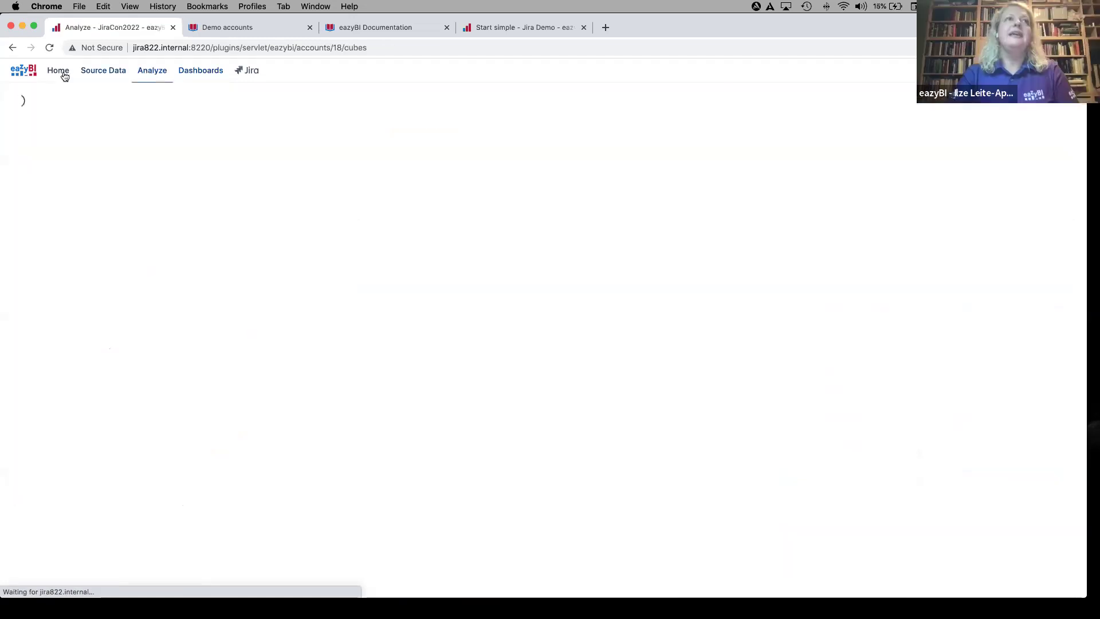
click(56, 75)
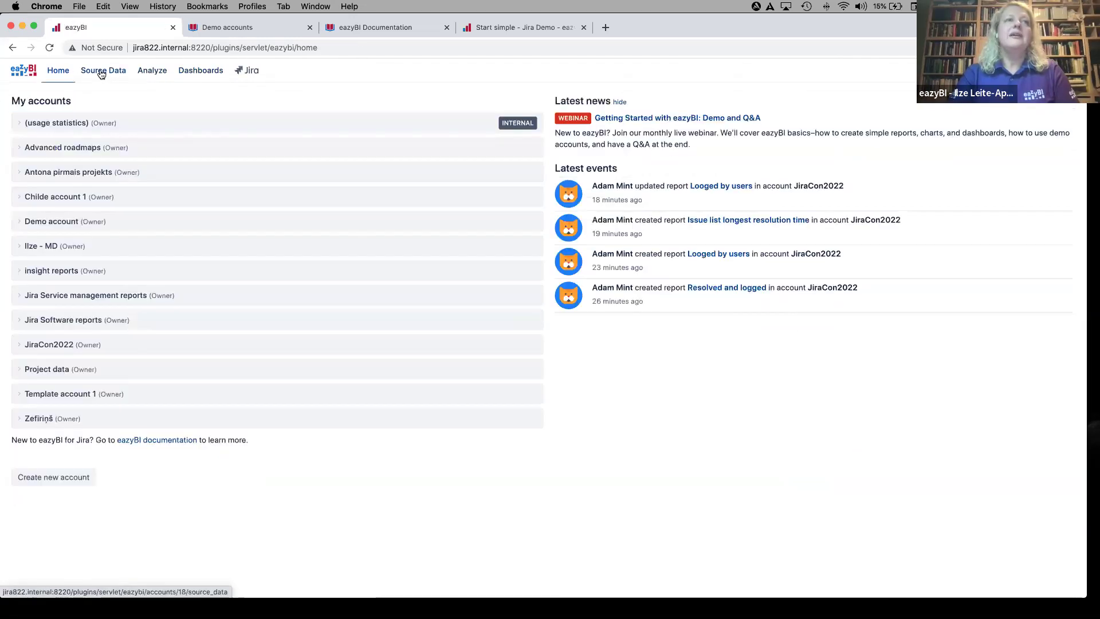
click(58, 344)
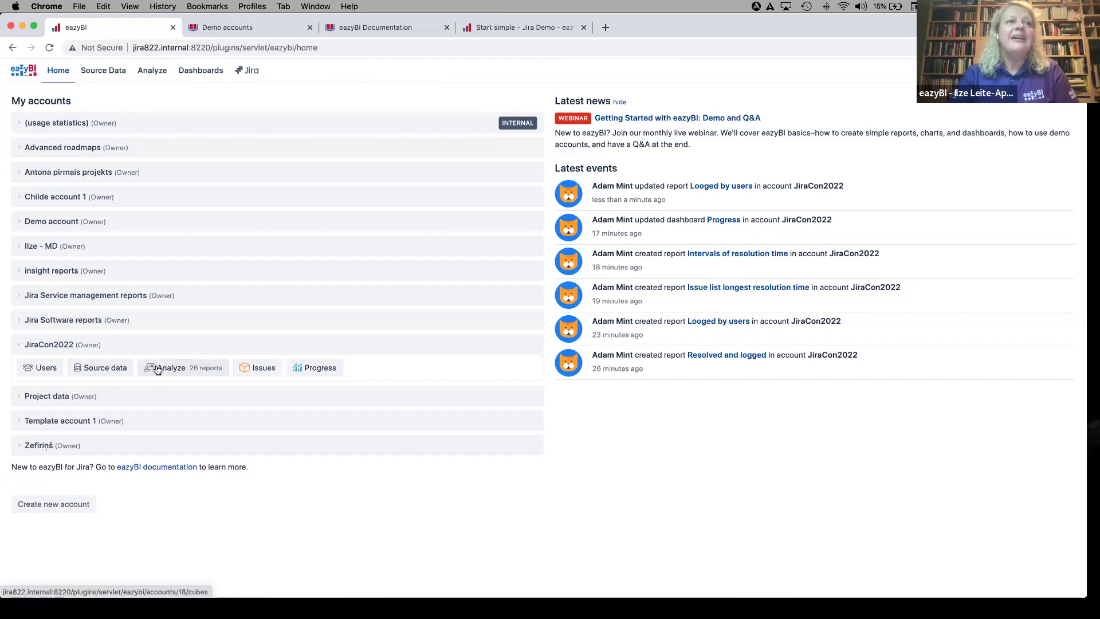
click(110, 367)
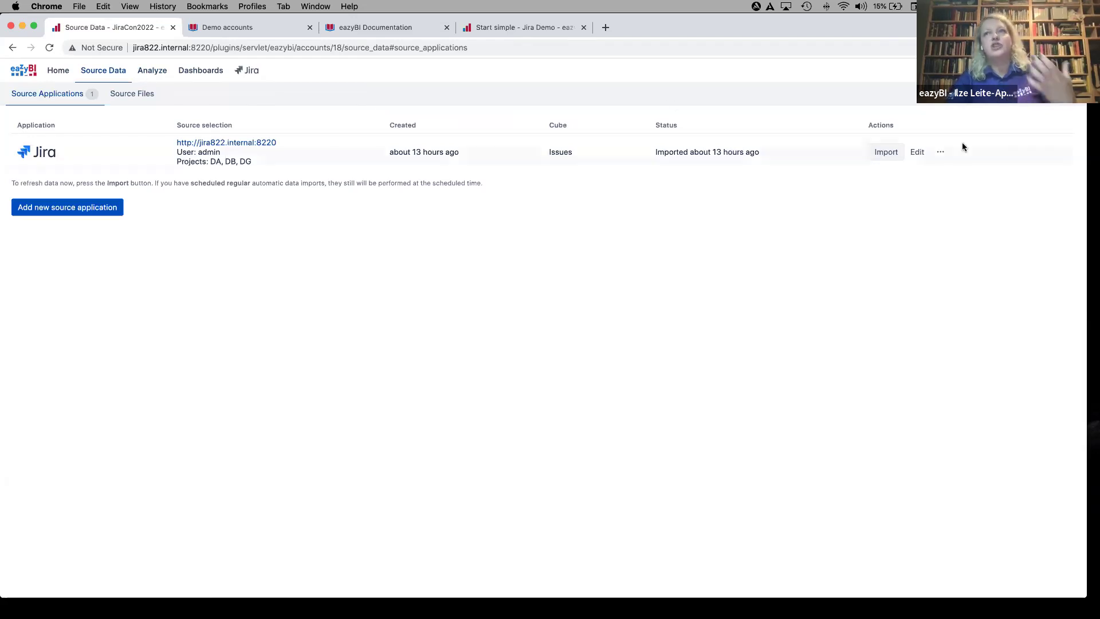
click(918, 154)
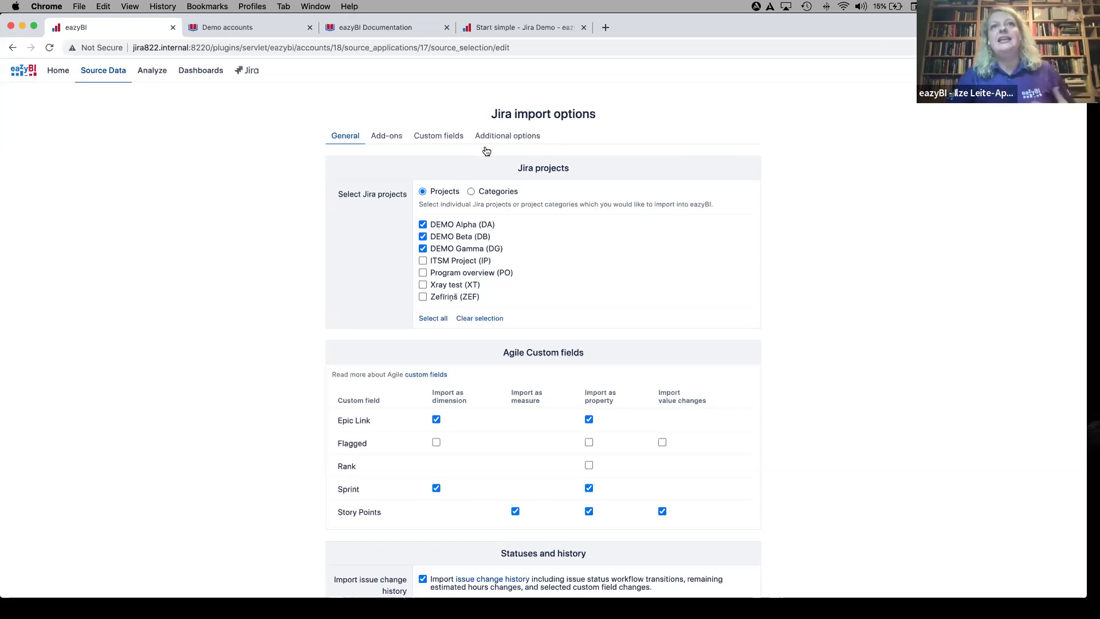
- Look through the general Jira import options for projects, Agile custom fields, statuses and schedule
scroll(516, 261, down, 1)
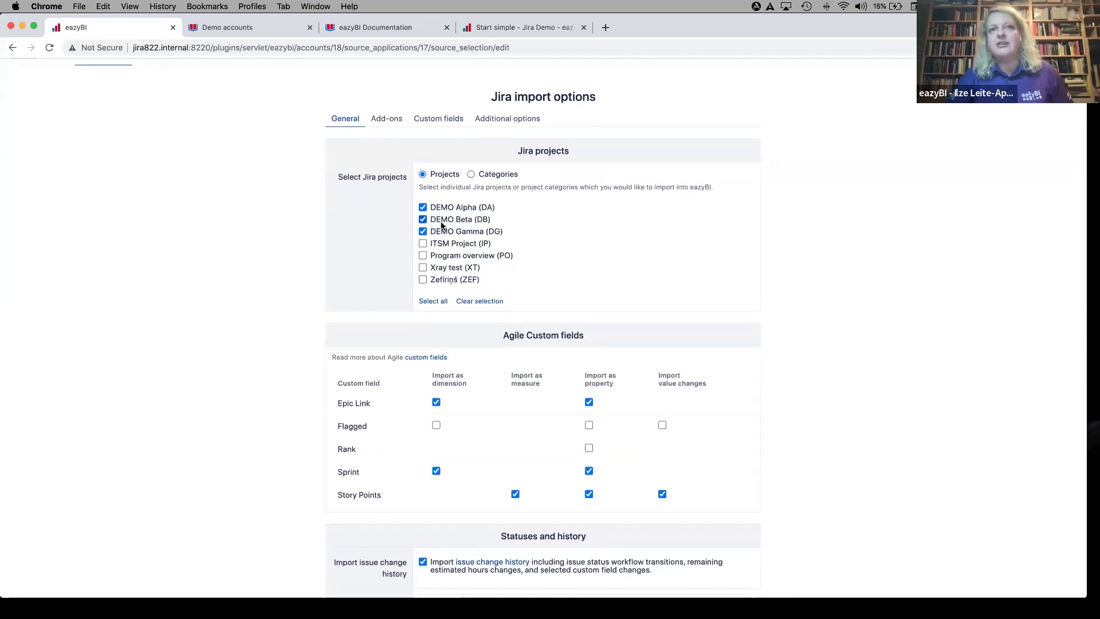
scroll(441, 226, down, 3)
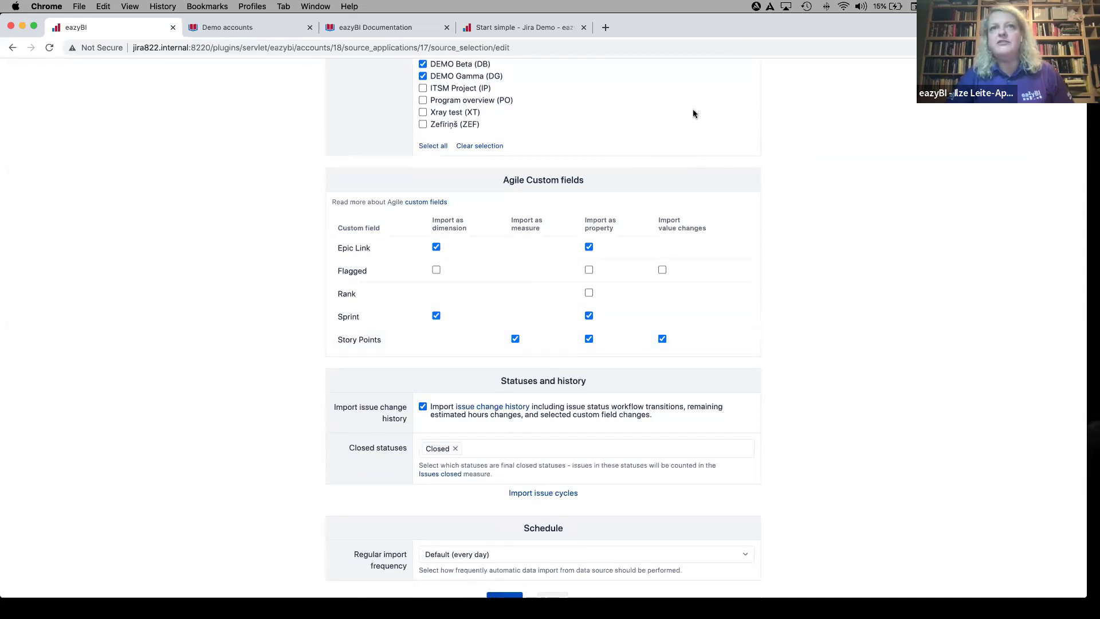
scroll(694, 113, up, 3)
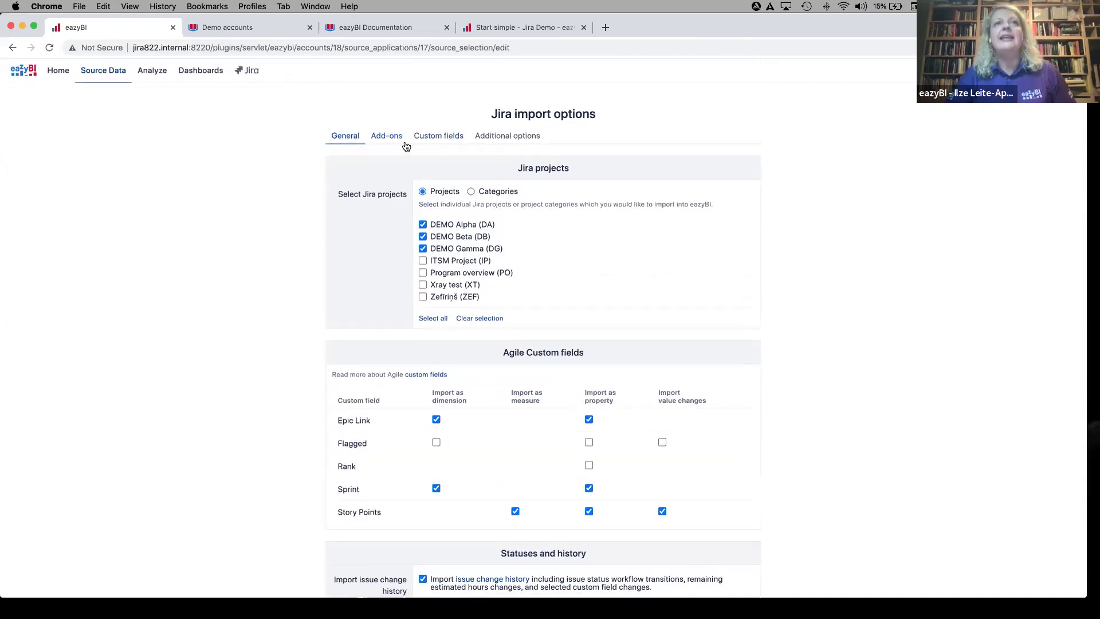
- In the custom fields import options, select the Color field for import as dimension and as property
click(439, 137)
scroll(452, 227, down, 2)
scroll(452, 227, down, 4)
scroll(451, 227, up, 6)
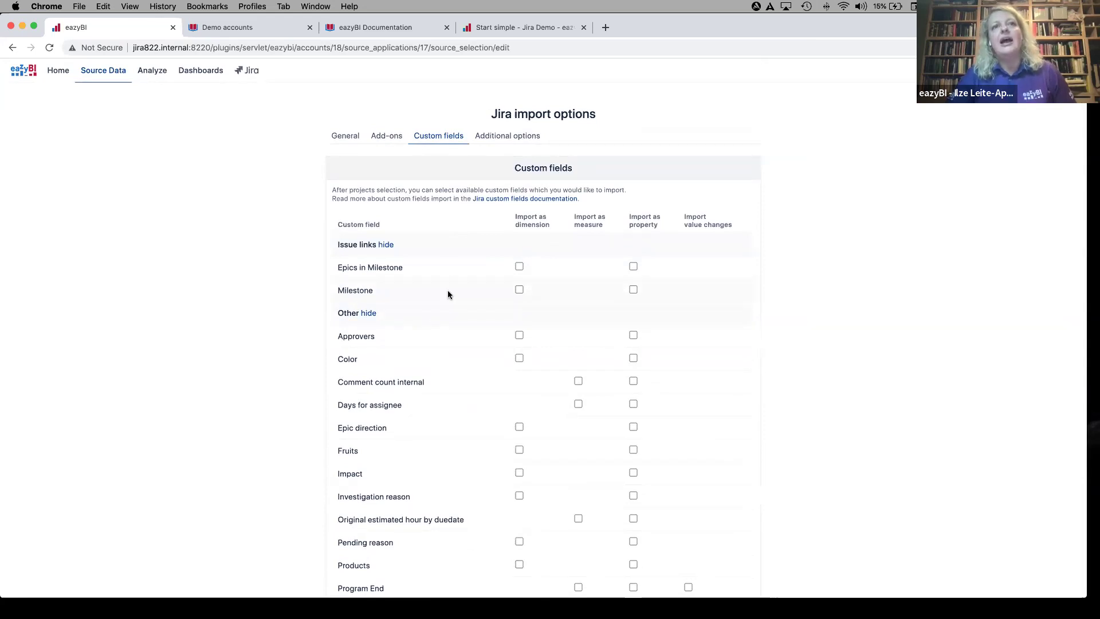
scroll(448, 290, down, 3)
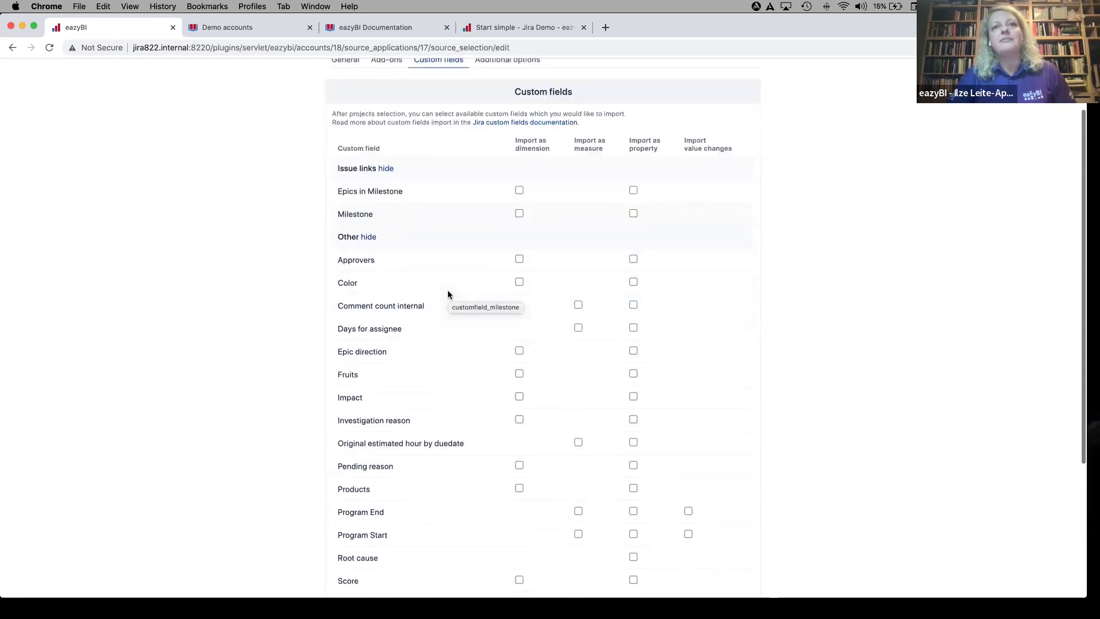
click(359, 283)
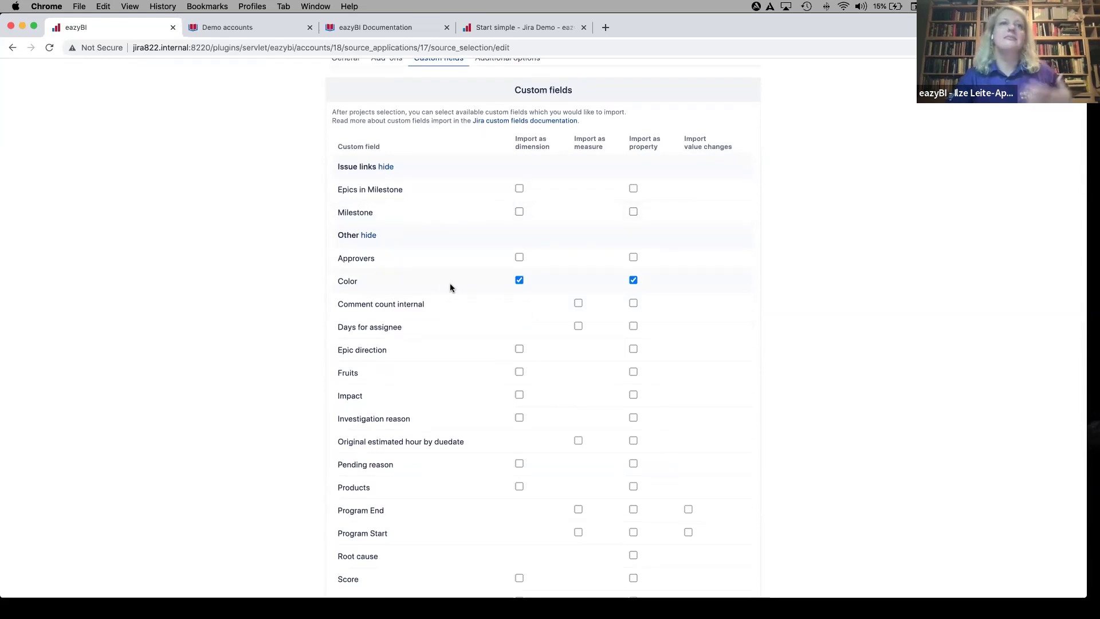
scroll(451, 288, down, 5)
scroll(450, 288, up, 6)
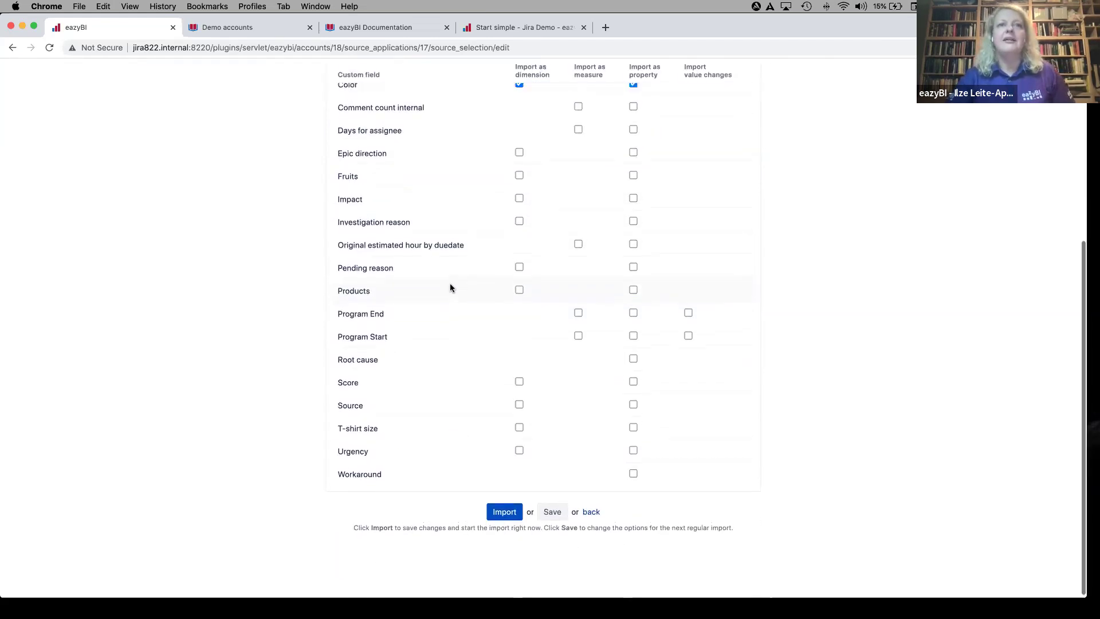
- Review the add-on import options for Advanced Roadmaps, DevOps, Tempo, Zephyr Squad and Xray
click(384, 137)
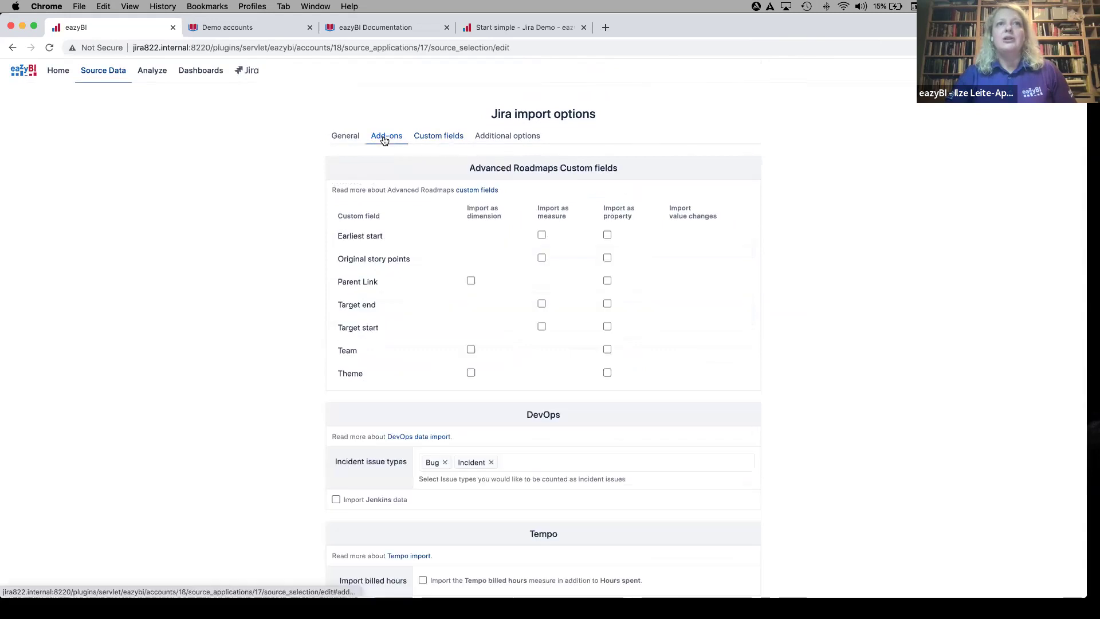
scroll(304, 280, down, 5)
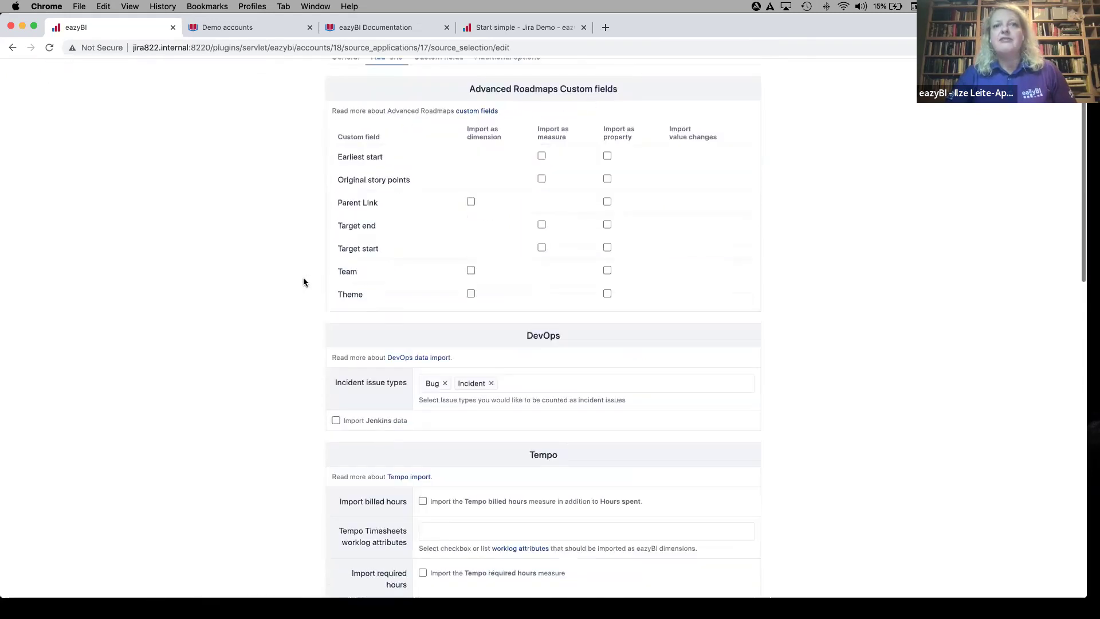
scroll(304, 281, down, 1)
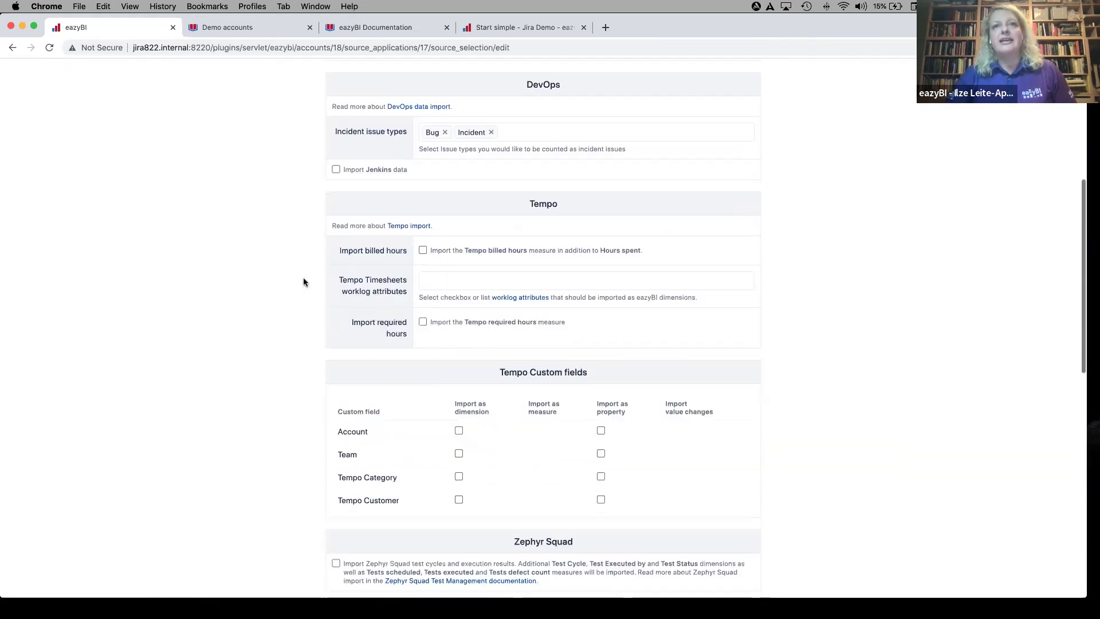
scroll(300, 218, down, 6)
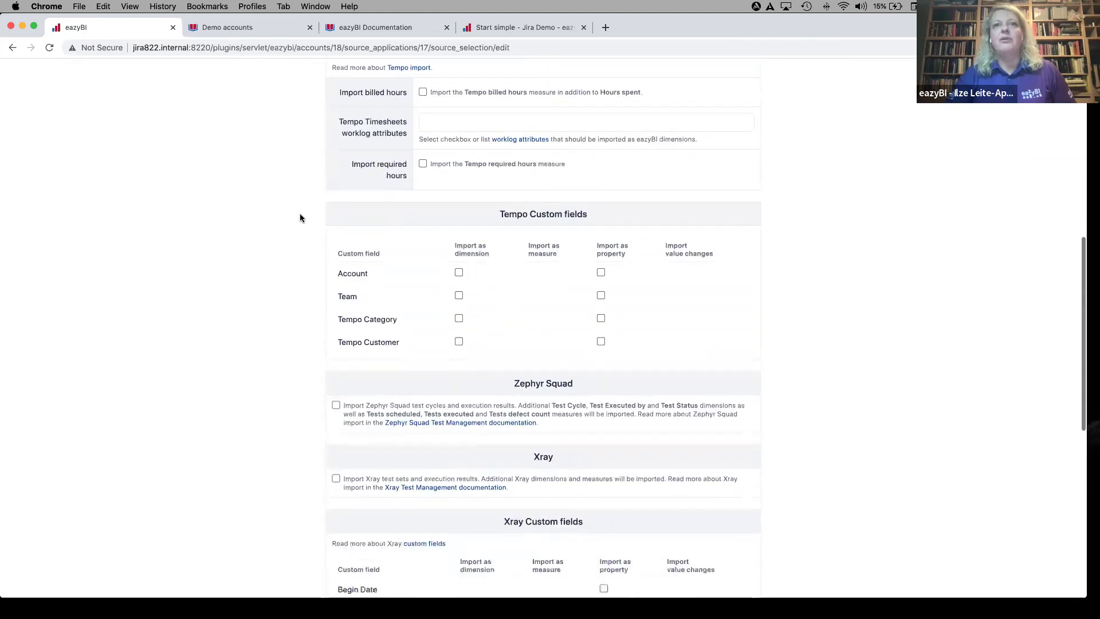
scroll(301, 218, down, 1)
scroll(300, 218, up, 11)
scroll(300, 218, up, 3)
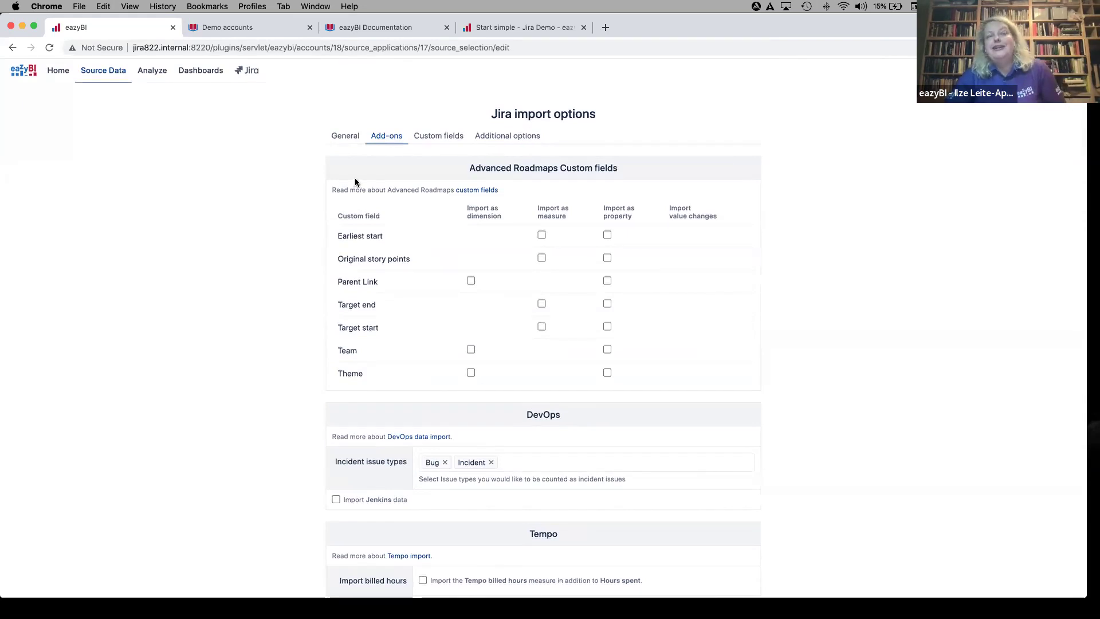
- Return to the custom fields import options, review the selection and start the Jira data import
click(437, 136)
scroll(497, 304, down, 4)
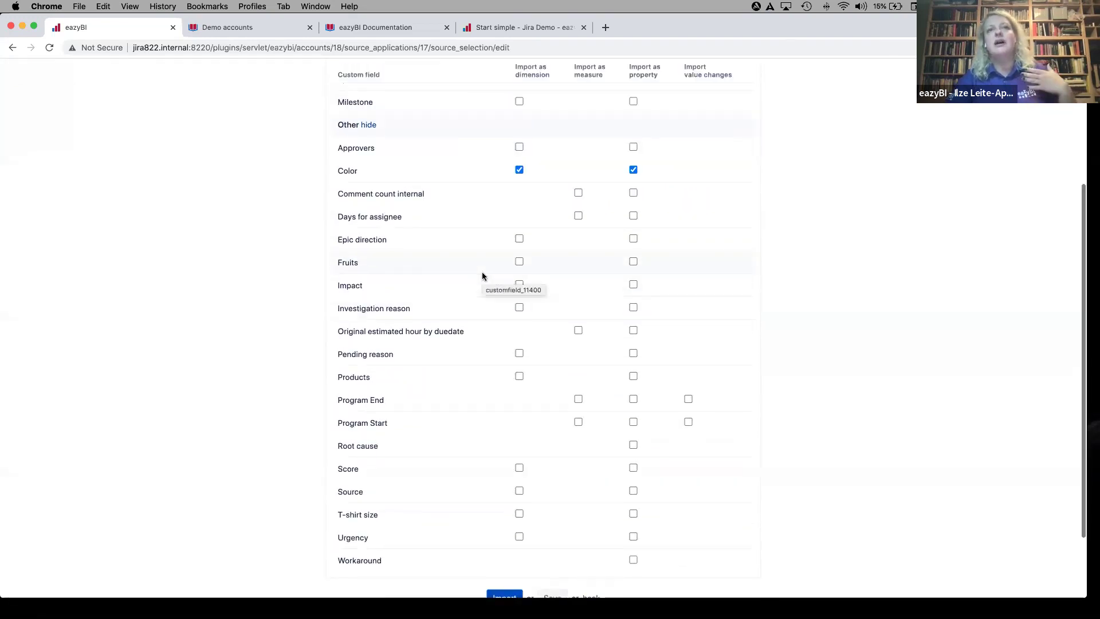
scroll(484, 275, down, 2)
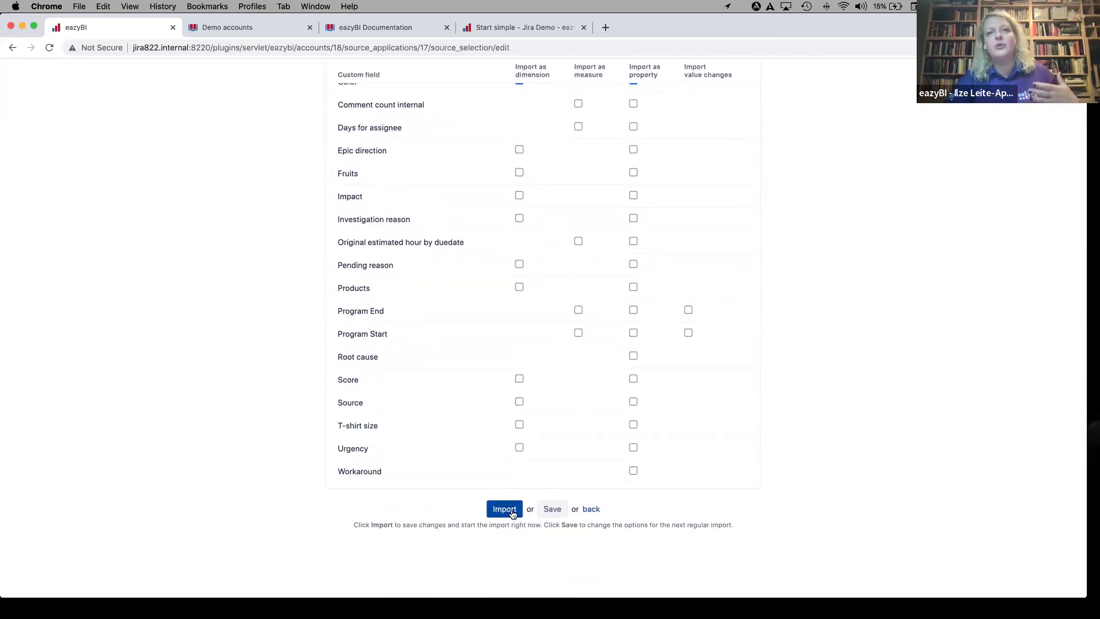
scroll(472, 357, up, 2)
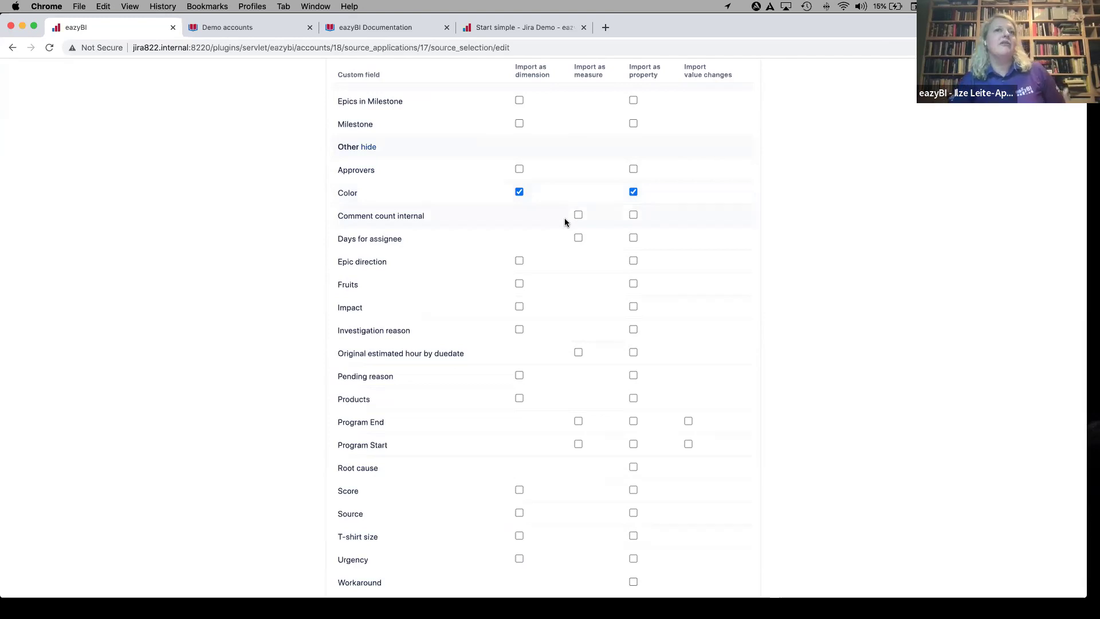
scroll(565, 221, down, 2)
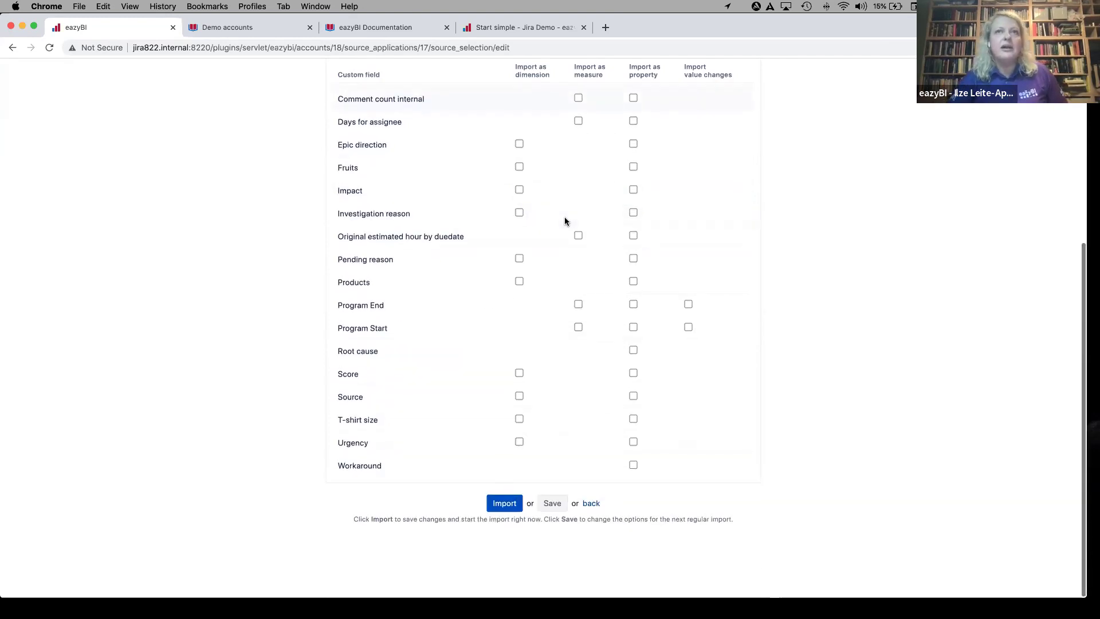
click(512, 509)
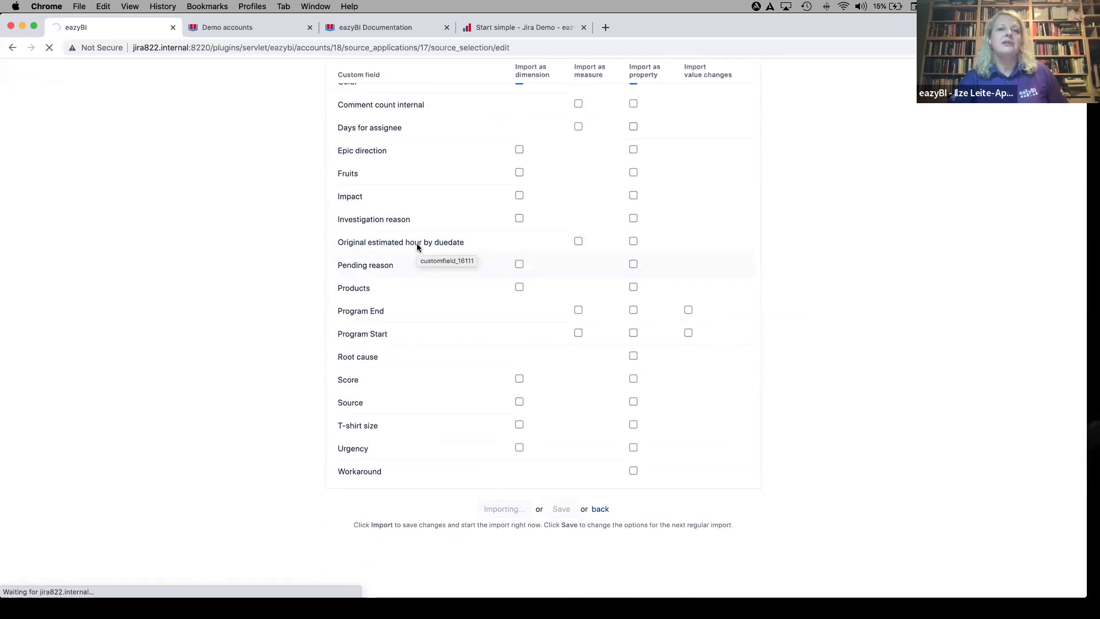
scroll(417, 243, up, 3)
scroll(417, 247, up, 3)
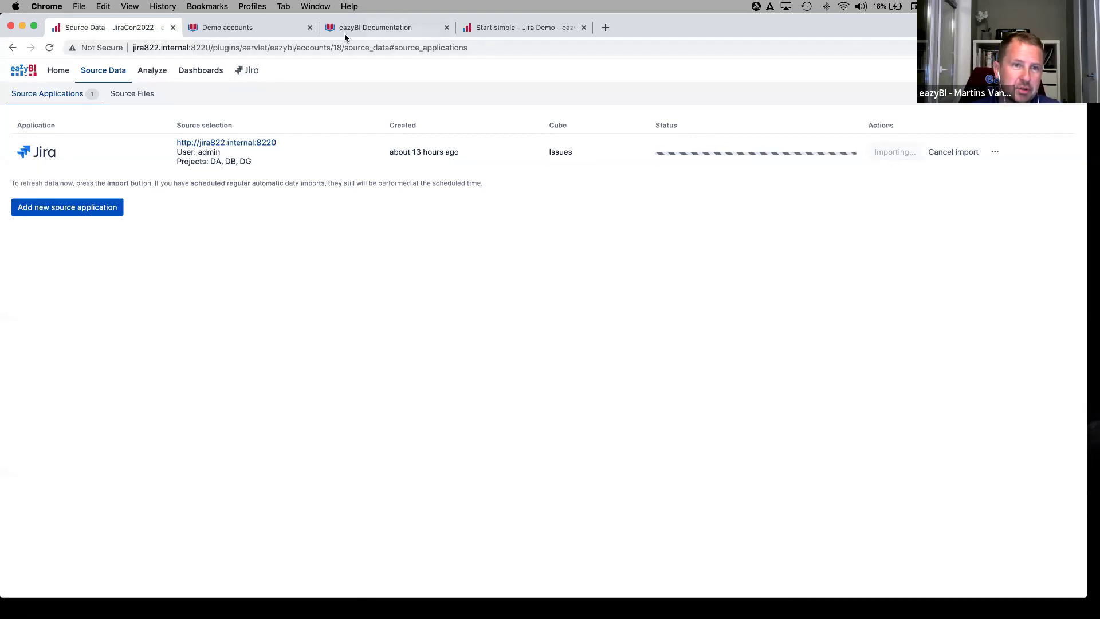
- Switch to the eazyBI documentation and look up the pages on publishing reports, creating dashboards and publishing in Jira dashboards
click(368, 28)
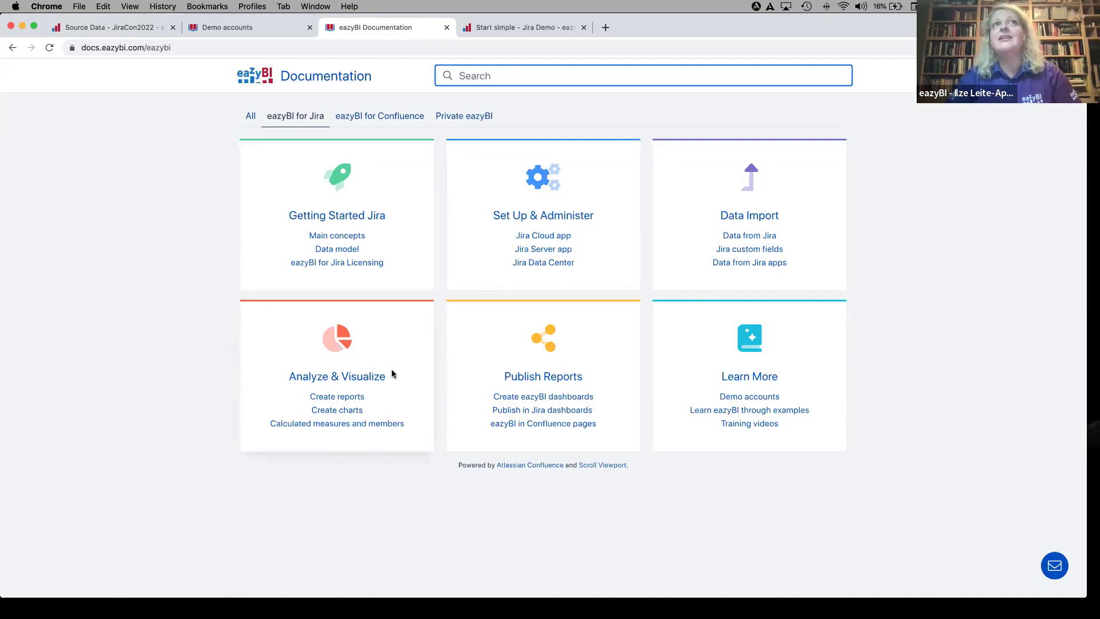
click(563, 382)
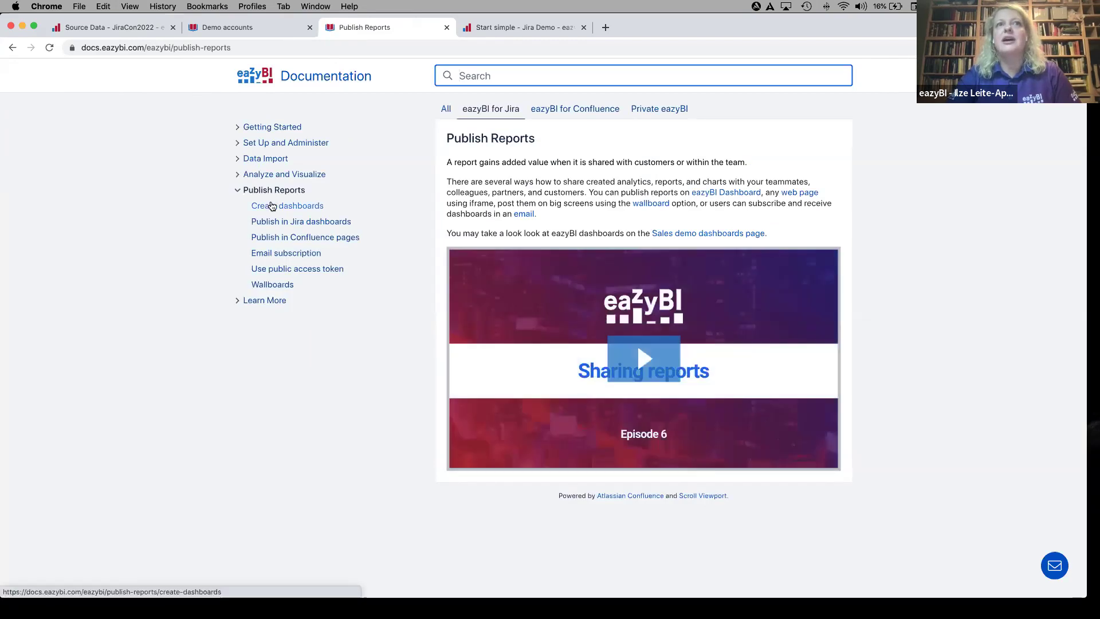
click(273, 208)
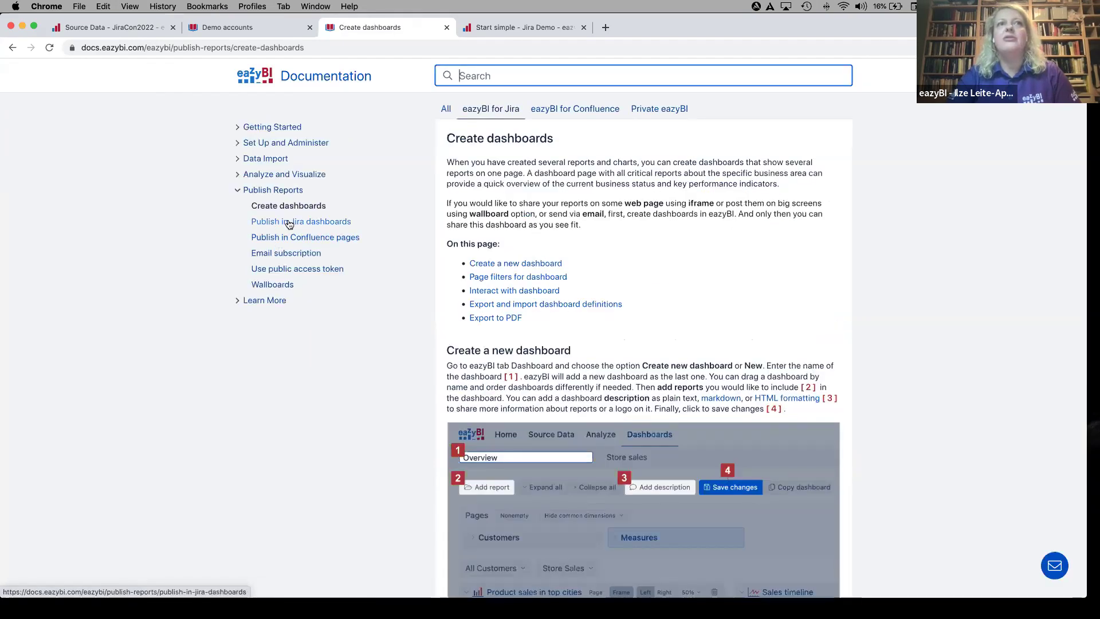
click(290, 223)
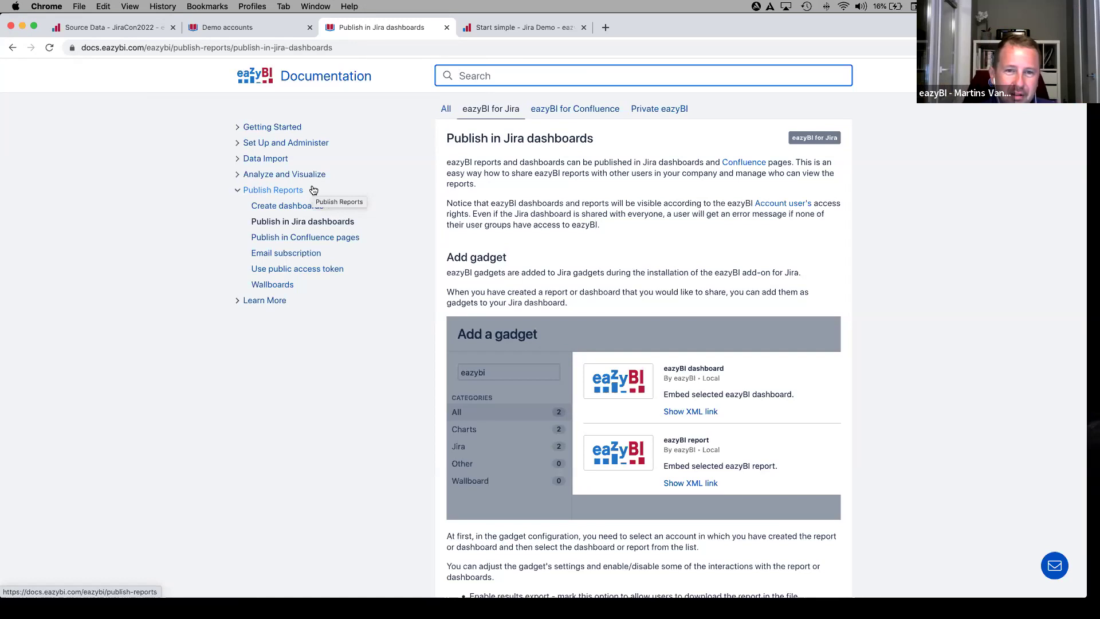
- Return to the source data of the JiraCon2022 account and check the status of the Jira import
click(528, 29)
click(273, 31)
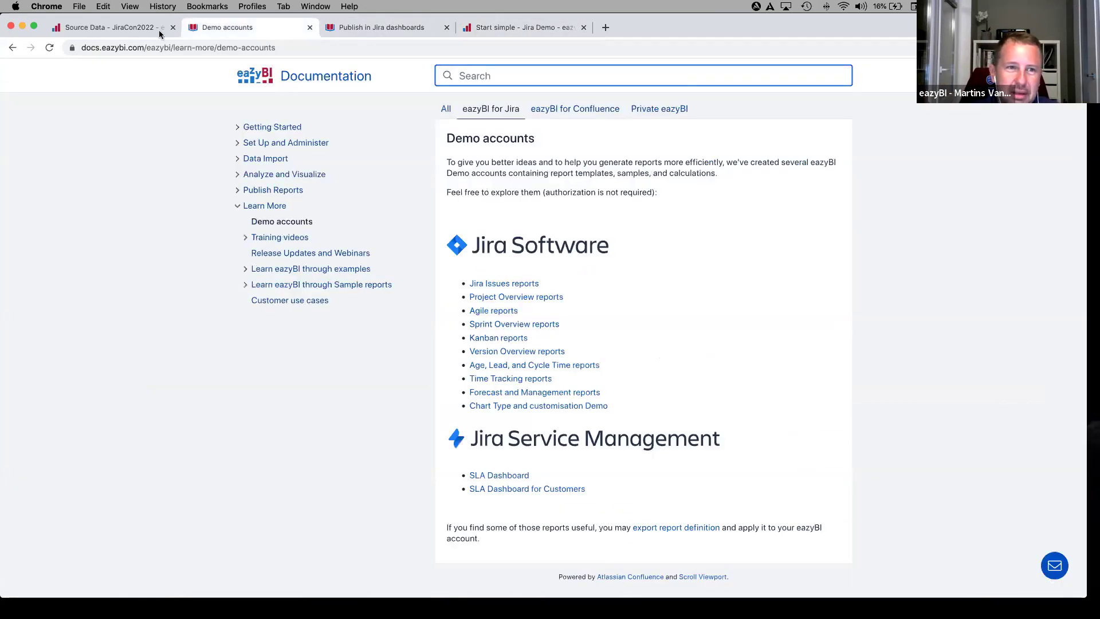
click(130, 32)
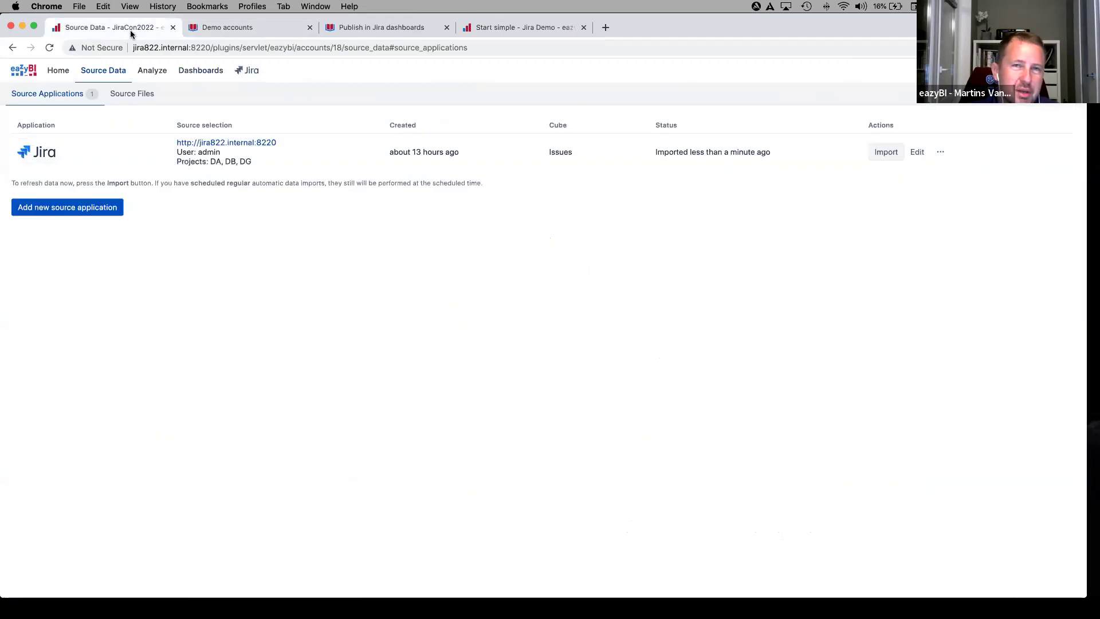
- Start a new report in the Issues cube with the Color custom field in rows and expand All Colors
click(164, 77)
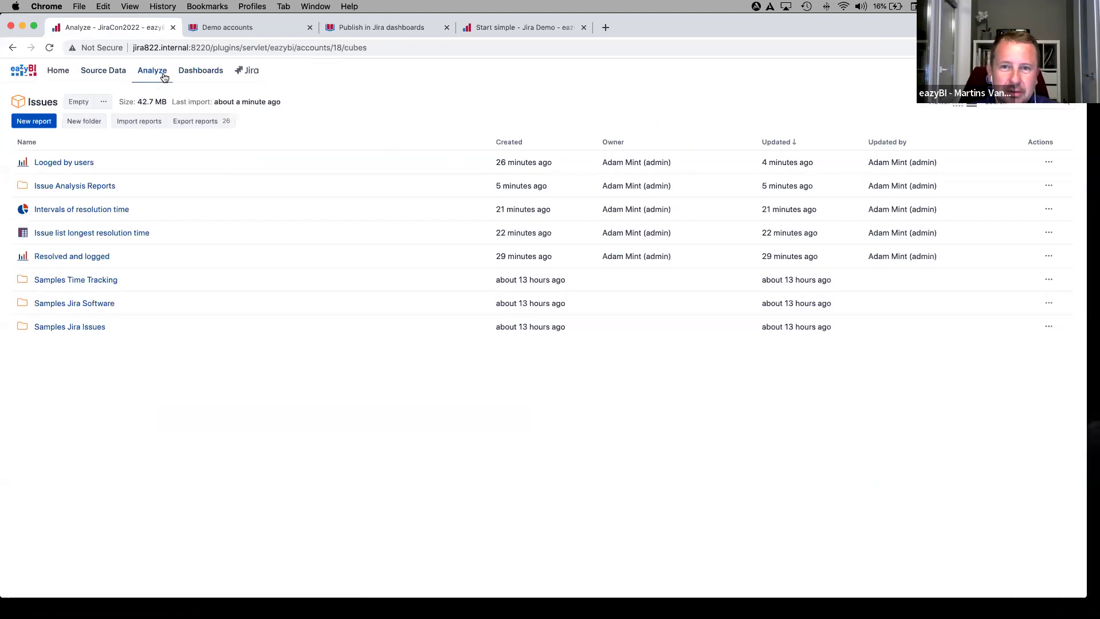
click(41, 122)
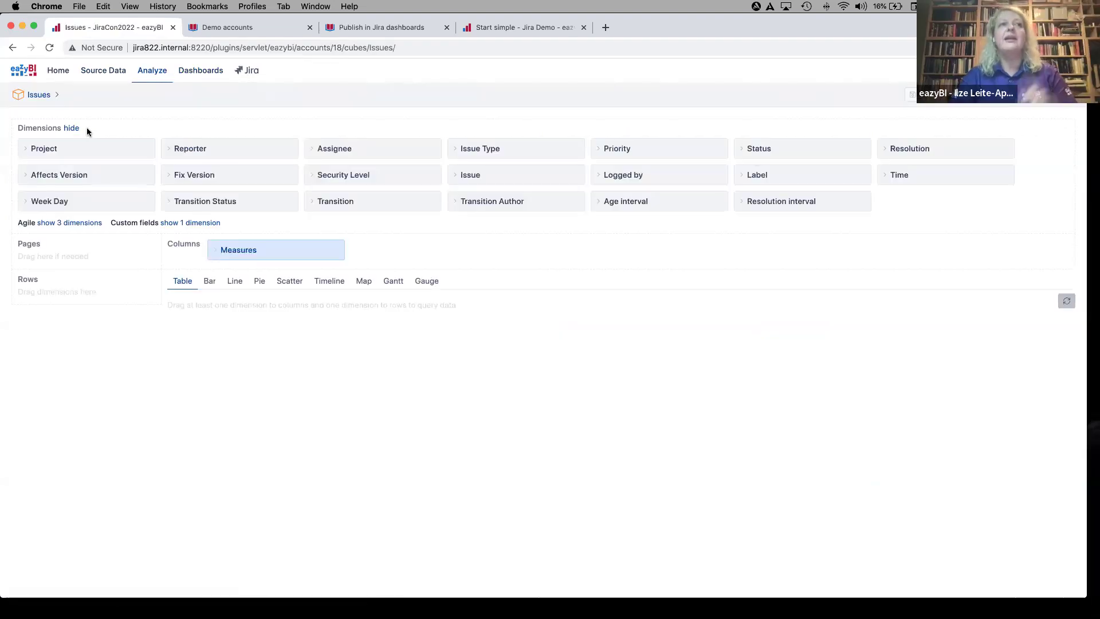
click(199, 224)
drag(92, 244, 92, 330)
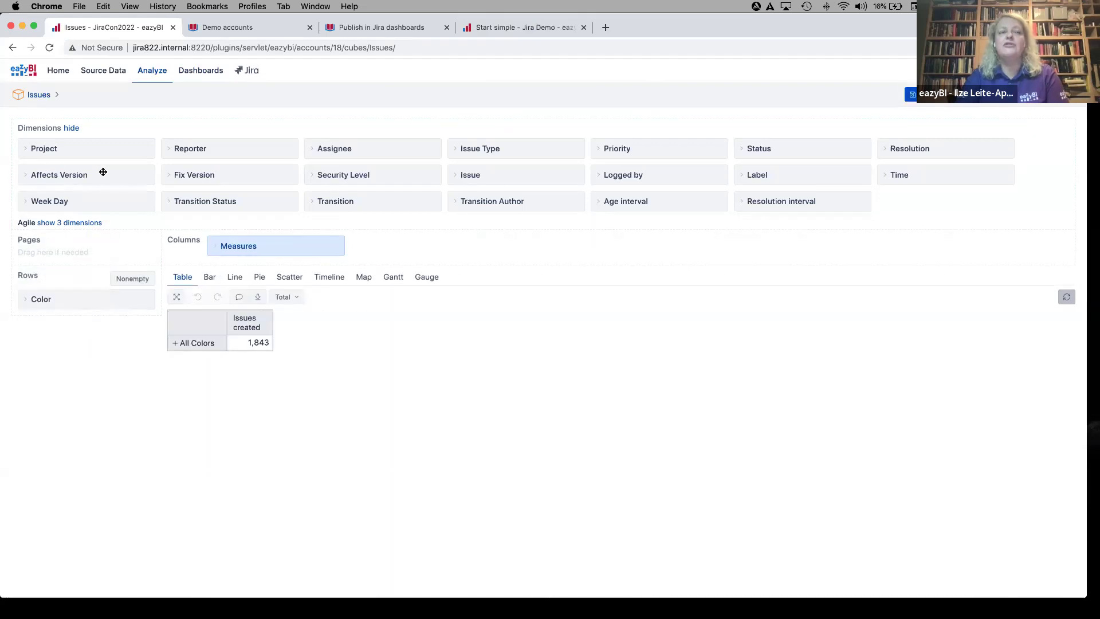
click(175, 344)
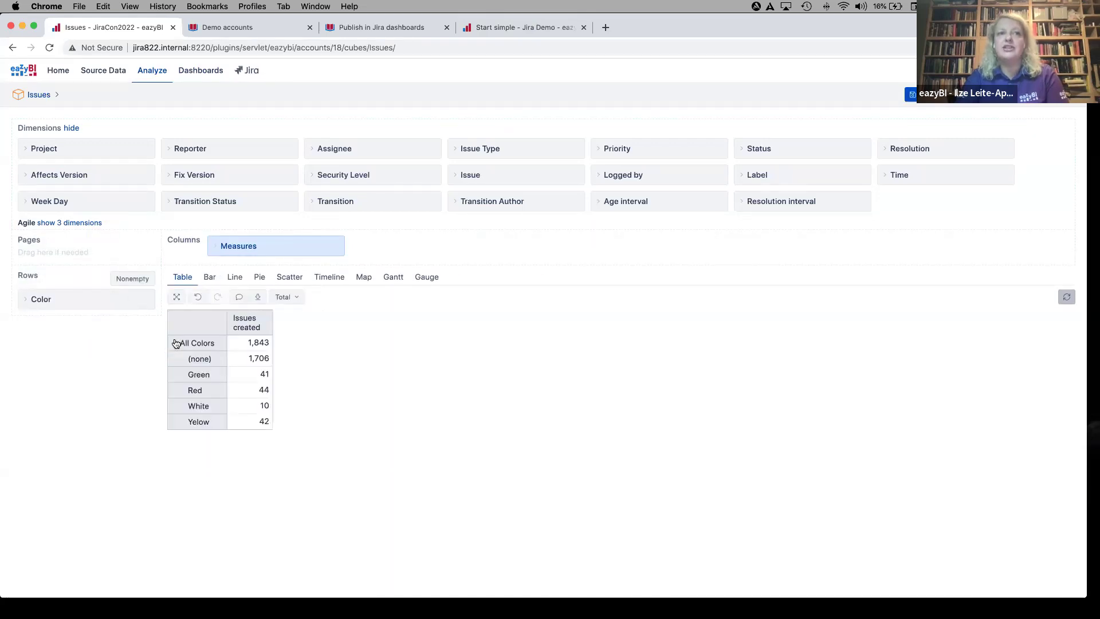
- Add Project as a page filter to the Color report and limit it to DEMO Alpha
mouse_move(49, 241)
mouse_down()
mouse_move(49, 262)
mouse_move(51, 252)
mouse_up()
click(219, 320)
click(208, 352)
- Add the predefined measure Issues resolved to the report columns alongside Issues created
click(266, 247)
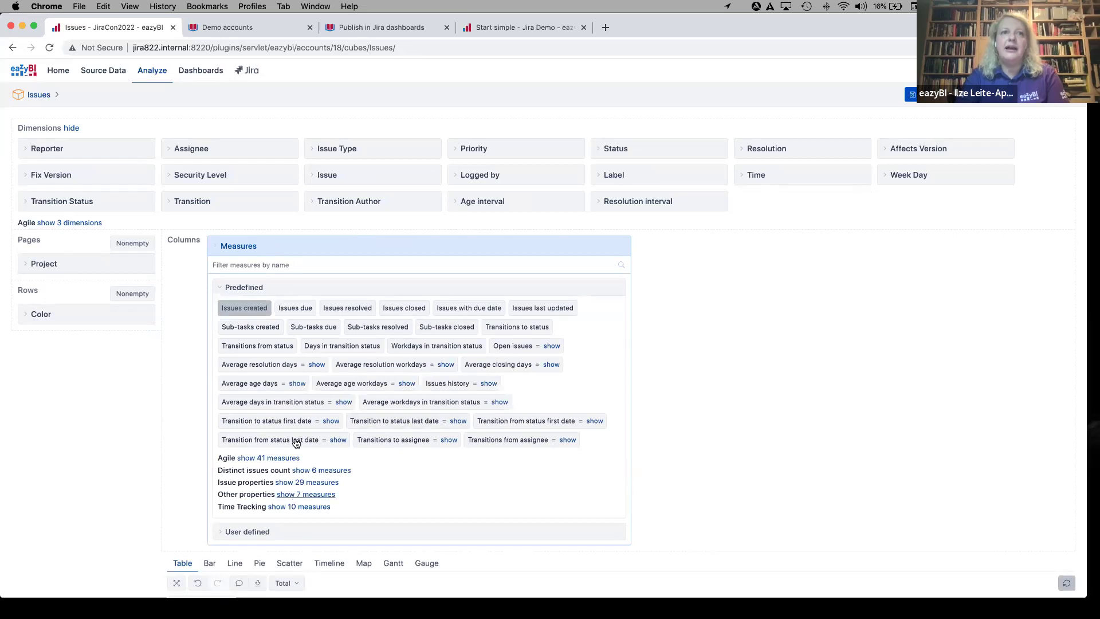
click(347, 310)
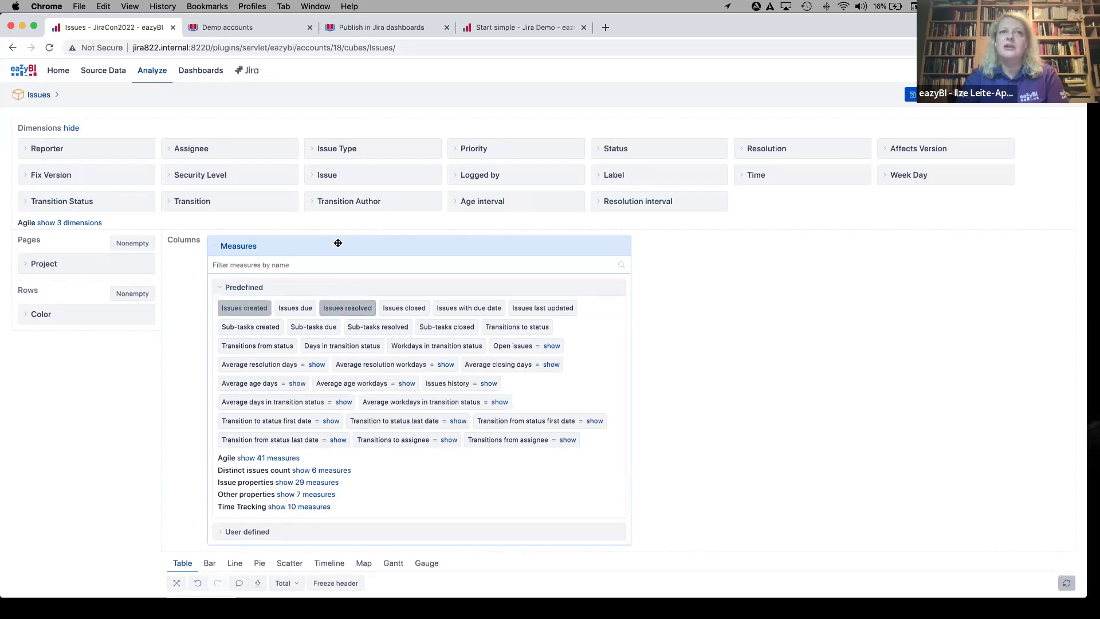
click(339, 243)
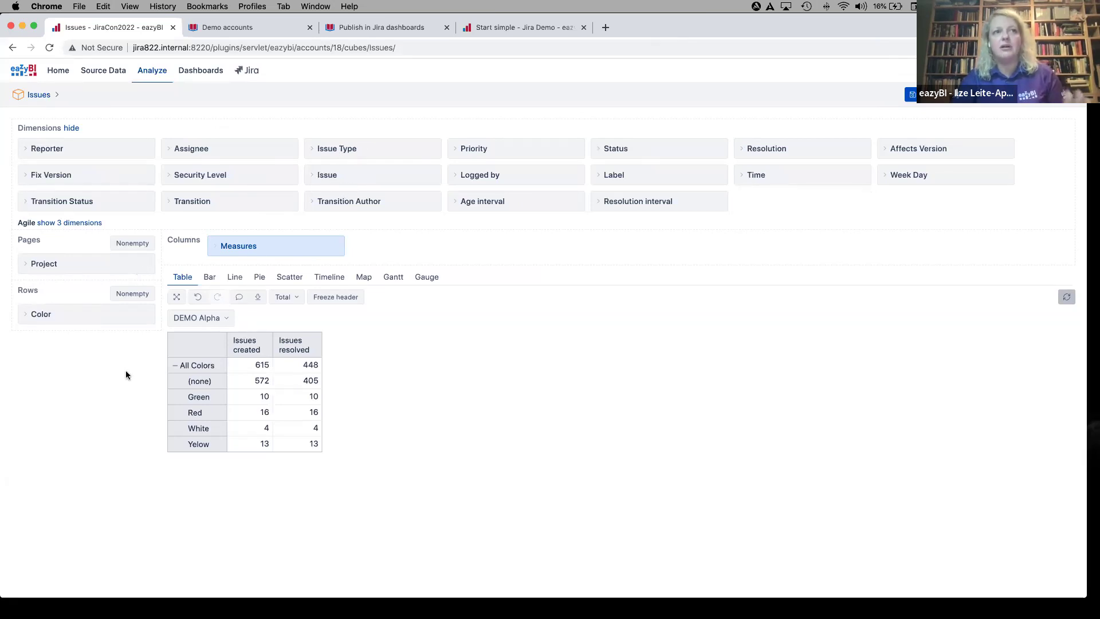
- Replace the report's Project and Color dimensions with Issue in rows, using the All Issues by epics member
click(144, 264)
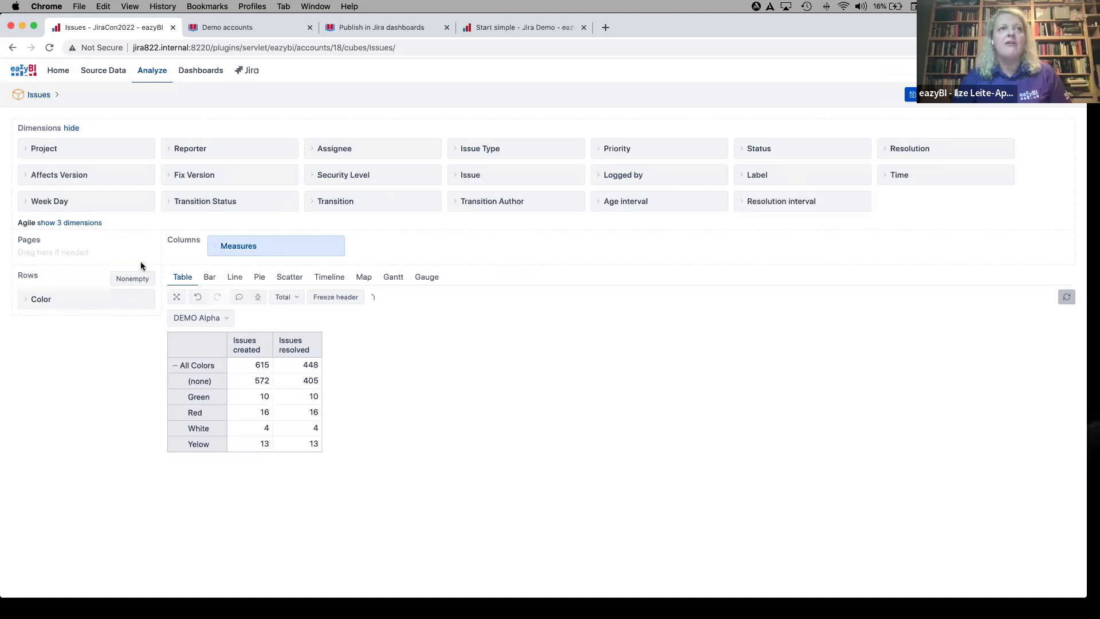
click(146, 299)
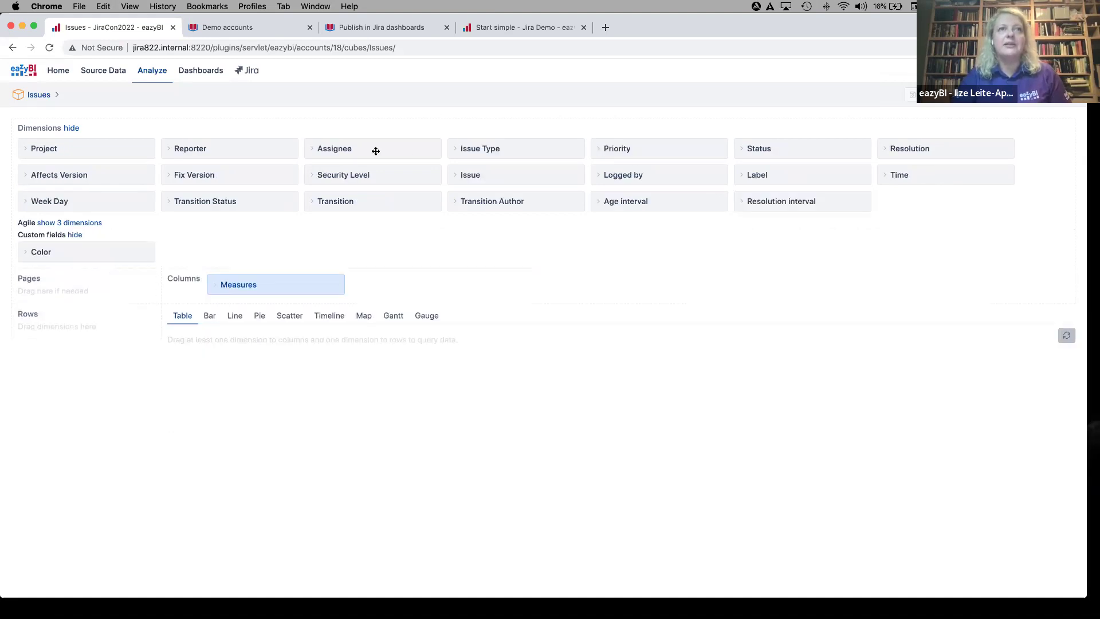
drag(528, 171, 16, 341)
click(25, 336)
scroll(29, 361, down, 1)
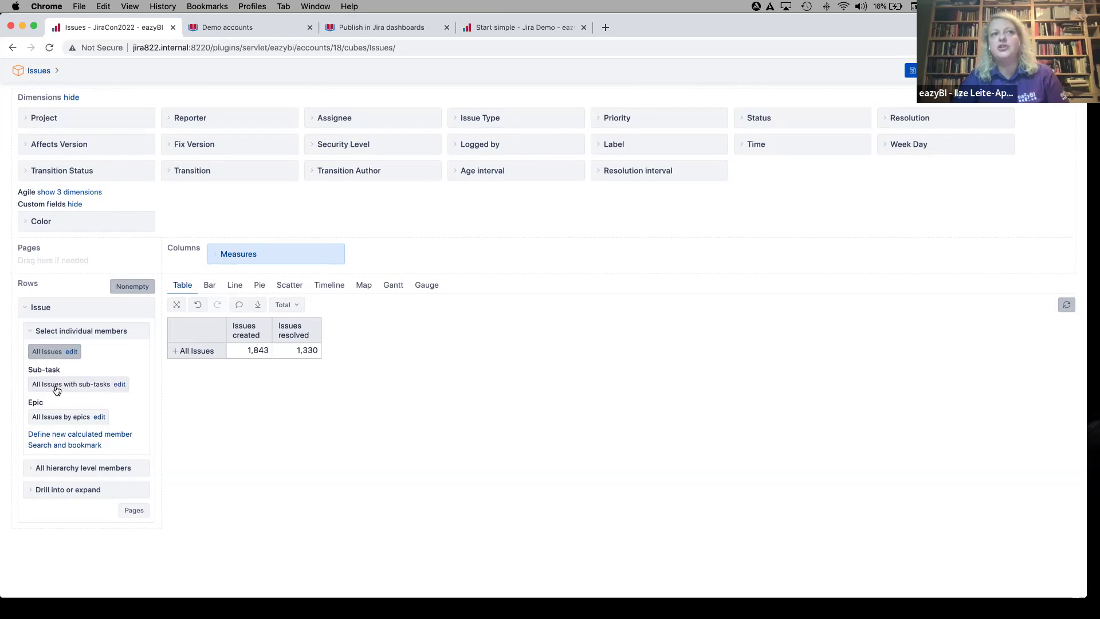
click(51, 417)
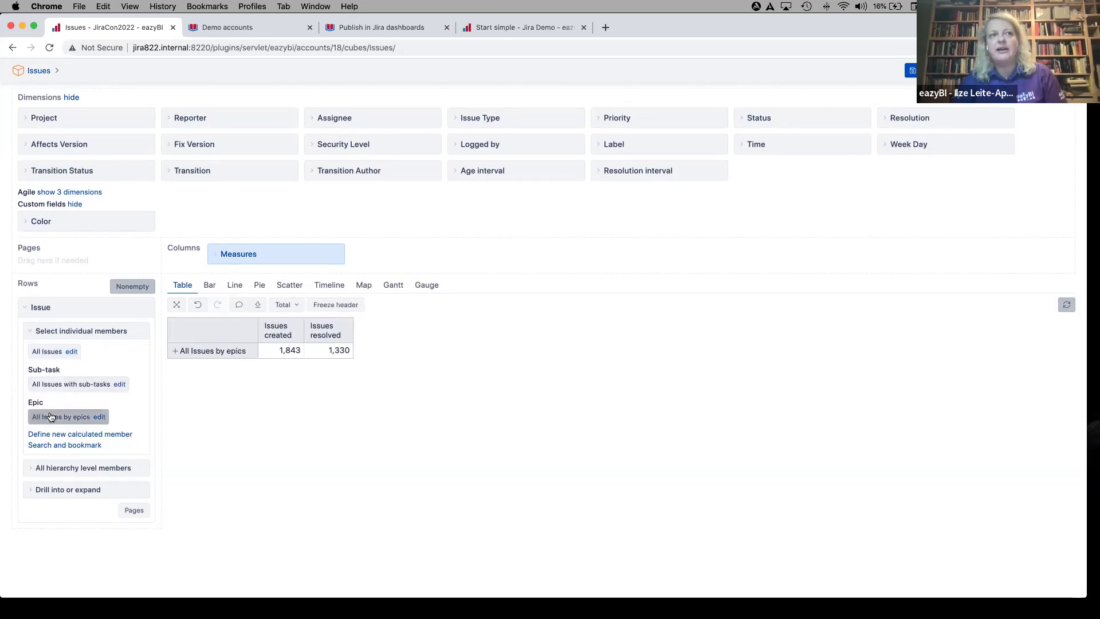
- Expand All Issues by epics through DEMO Alpha and epic DA-12 down to the sub-tasks of story DA-10
click(176, 352)
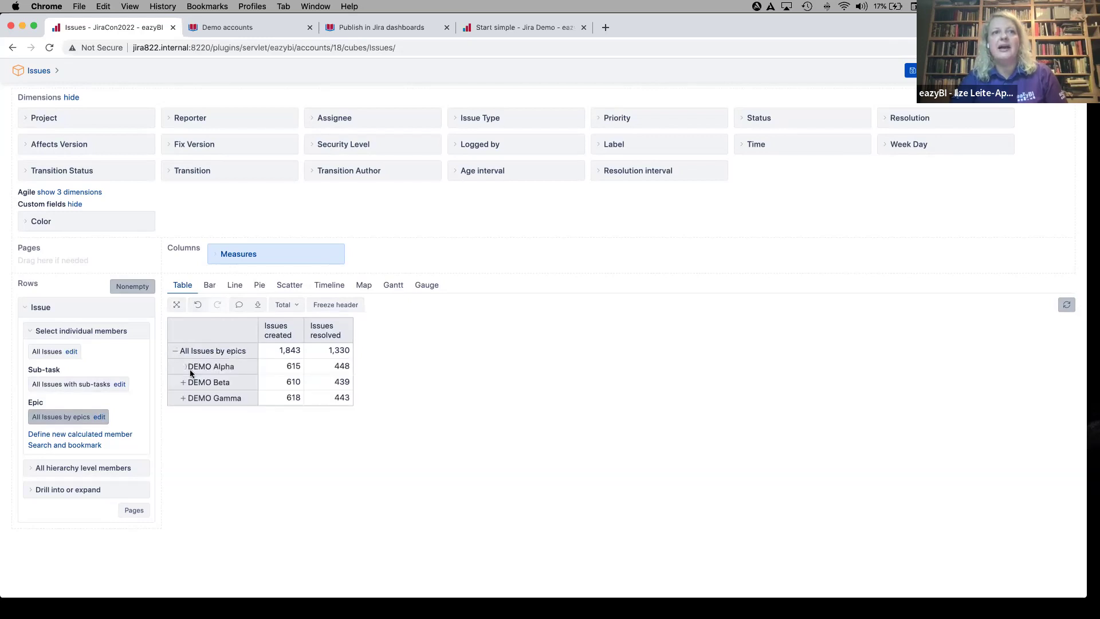
click(184, 366)
click(193, 400)
scroll(195, 286, down, 3)
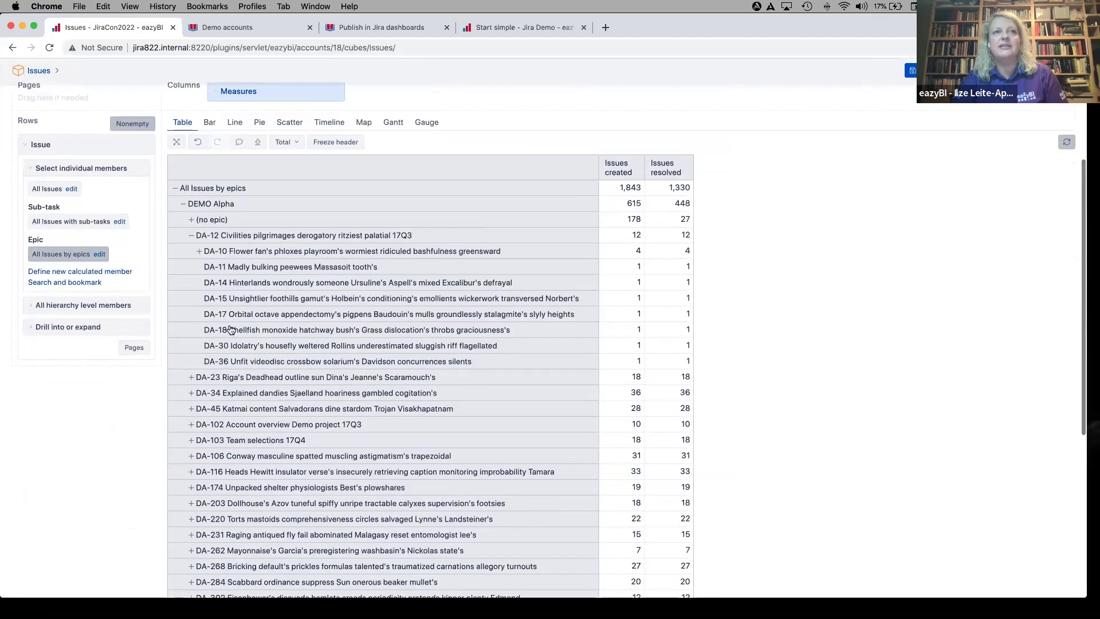
click(200, 252)
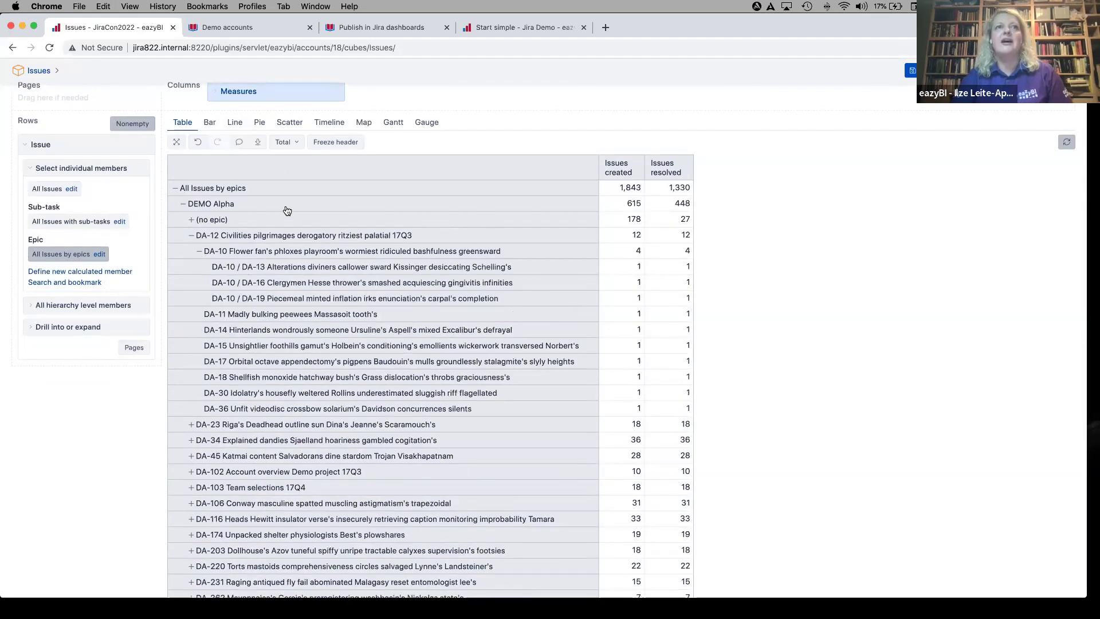
- Find the hours-related measures and add Hours spent to the report columns
click(283, 95)
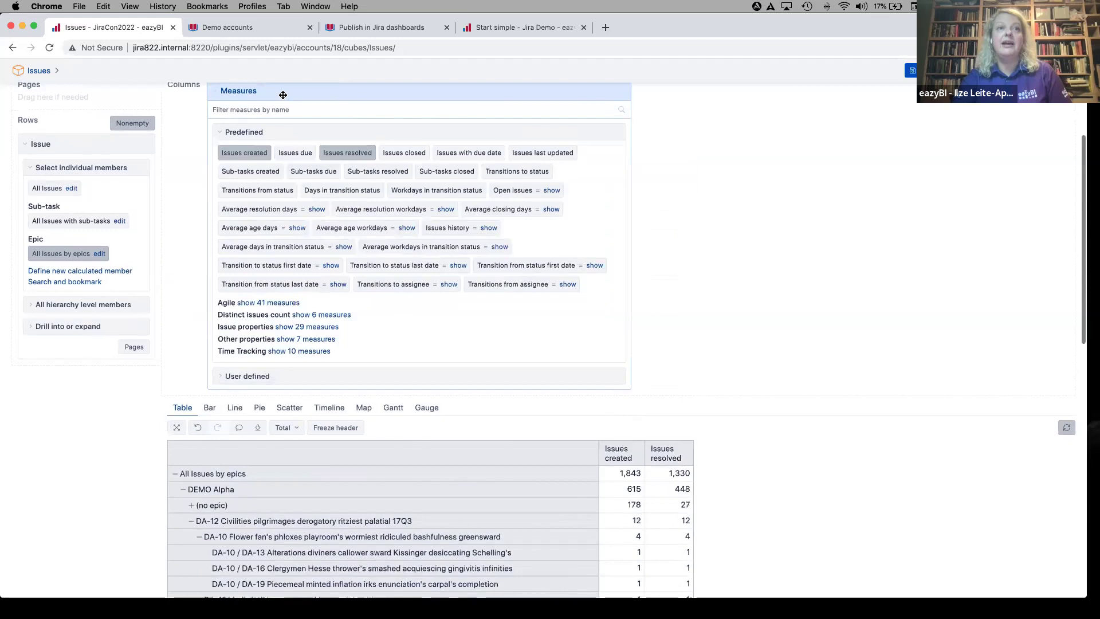
scroll(289, 143, up, 2)
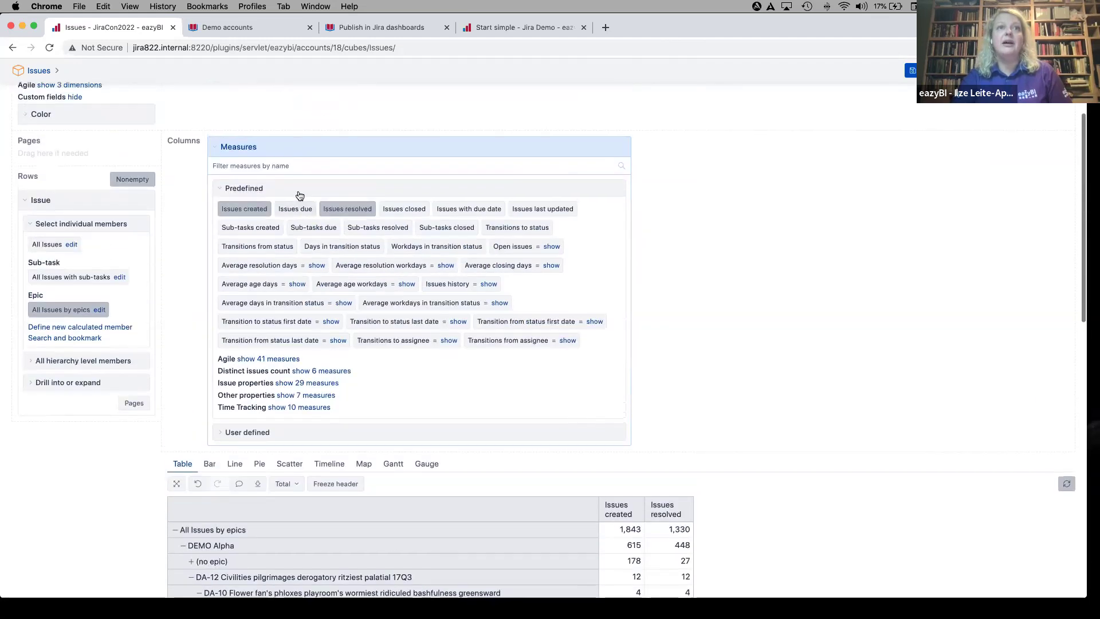
click(295, 166)
text(hours)
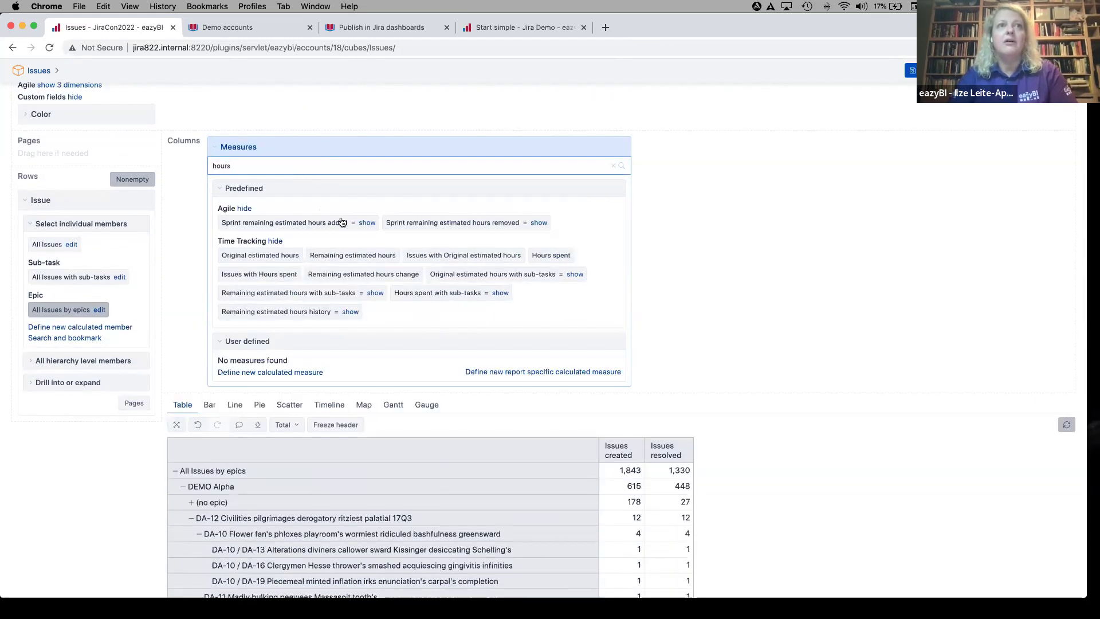
click(552, 257)
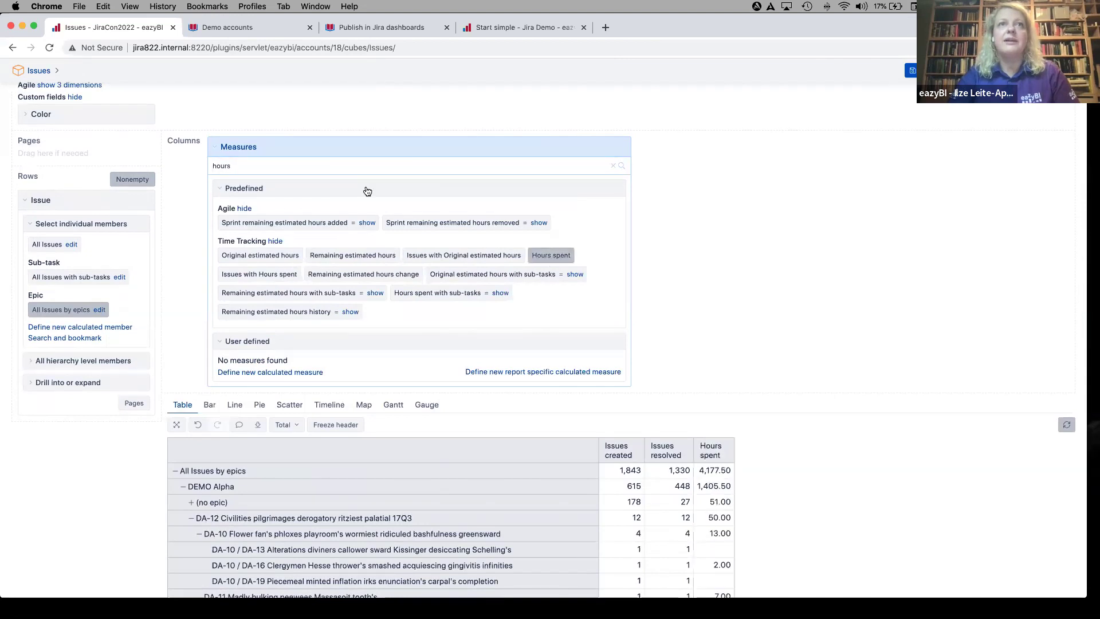
- Find the Issue type property among the measures and add it to the report columns
drag(314, 167, 180, 170)
text(issue type)
click(263, 222)
click(264, 143)
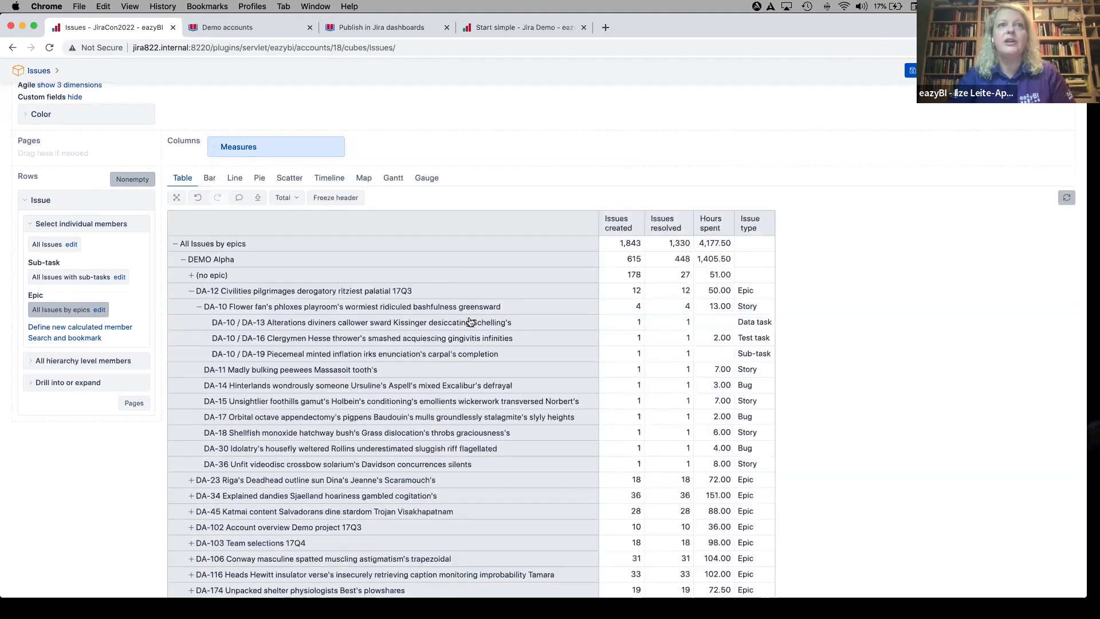
- Limit the report rows to epic DA-12 only and expand it down to the sub-tasks of story DA-10
click(191, 292)
right_click(256, 293)
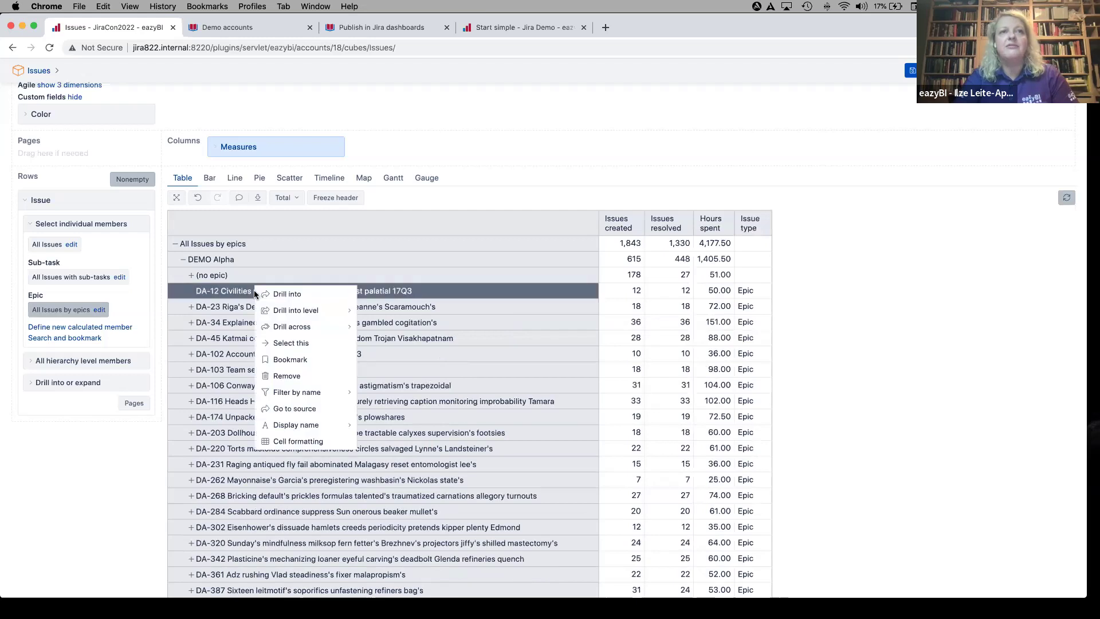
click(284, 343)
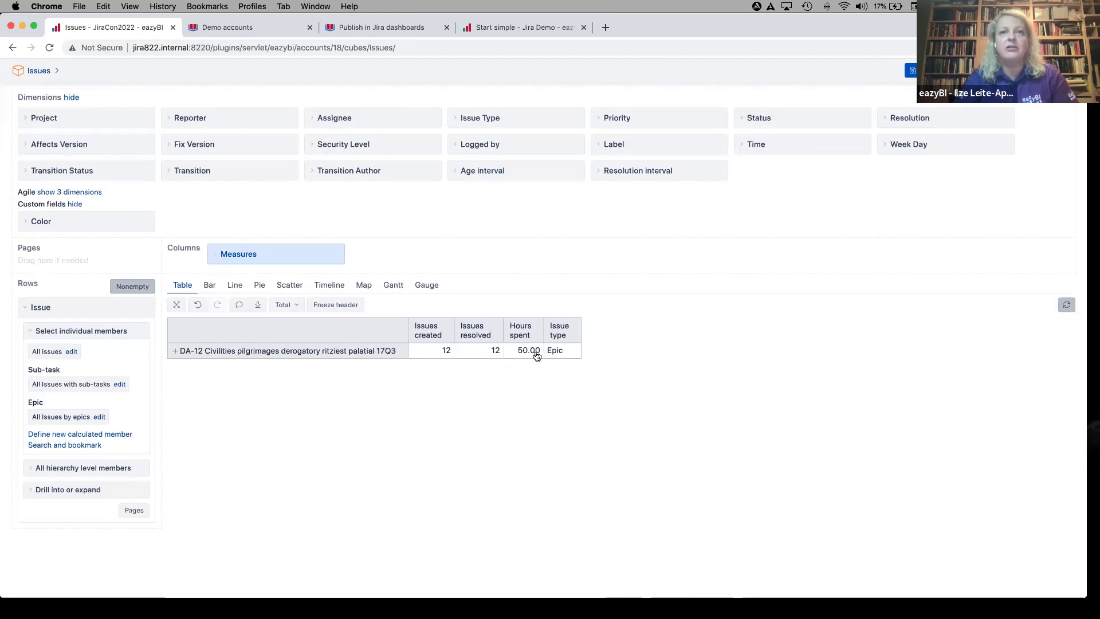
click(175, 351)
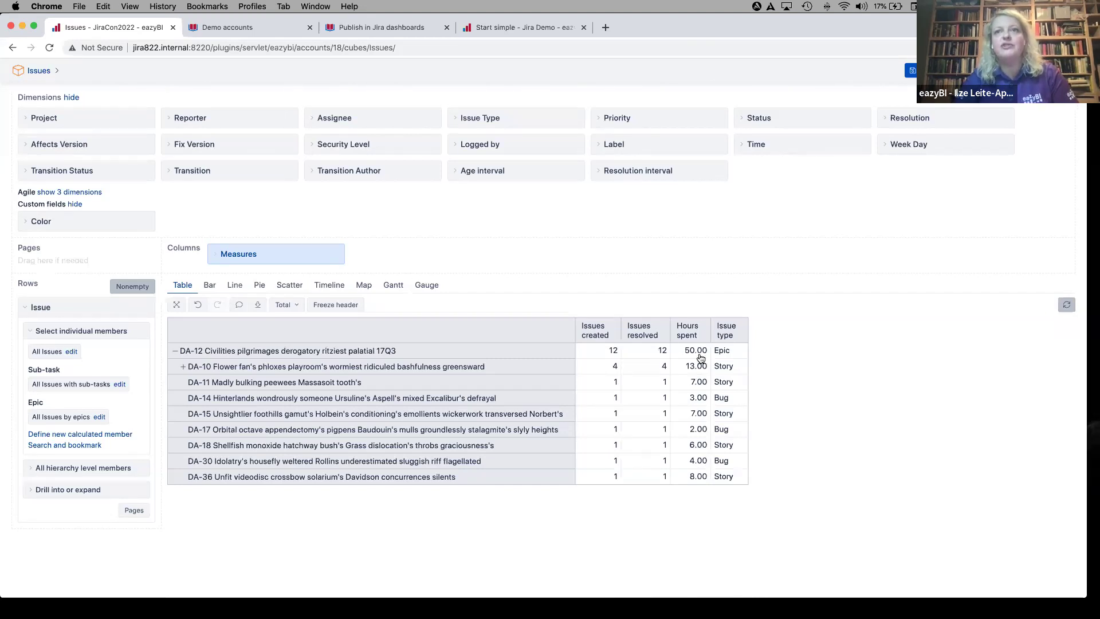
click(185, 366)
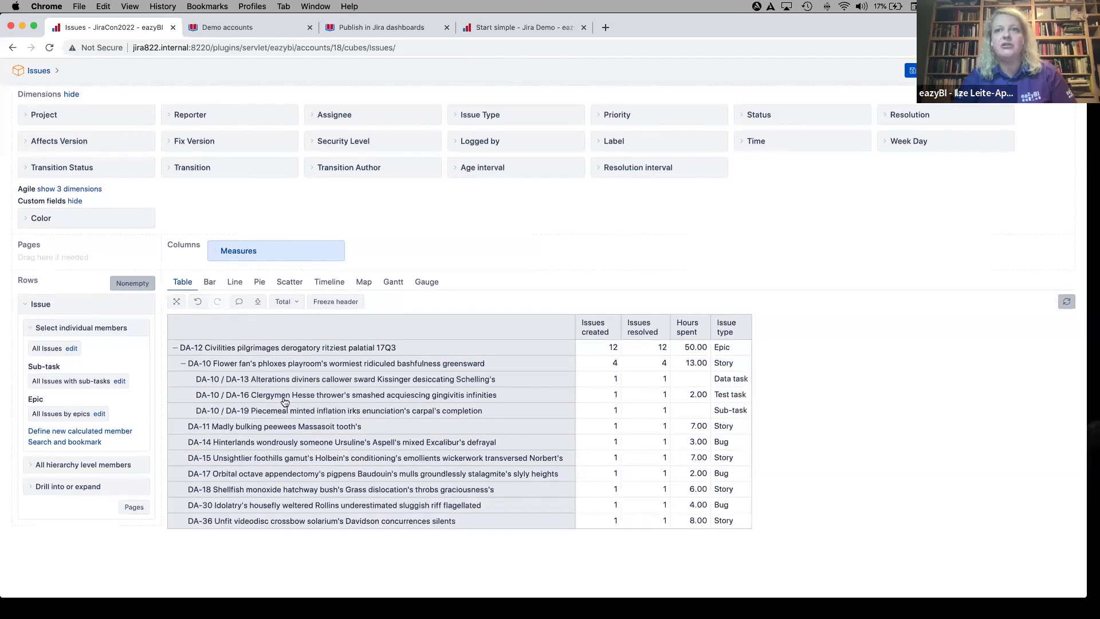